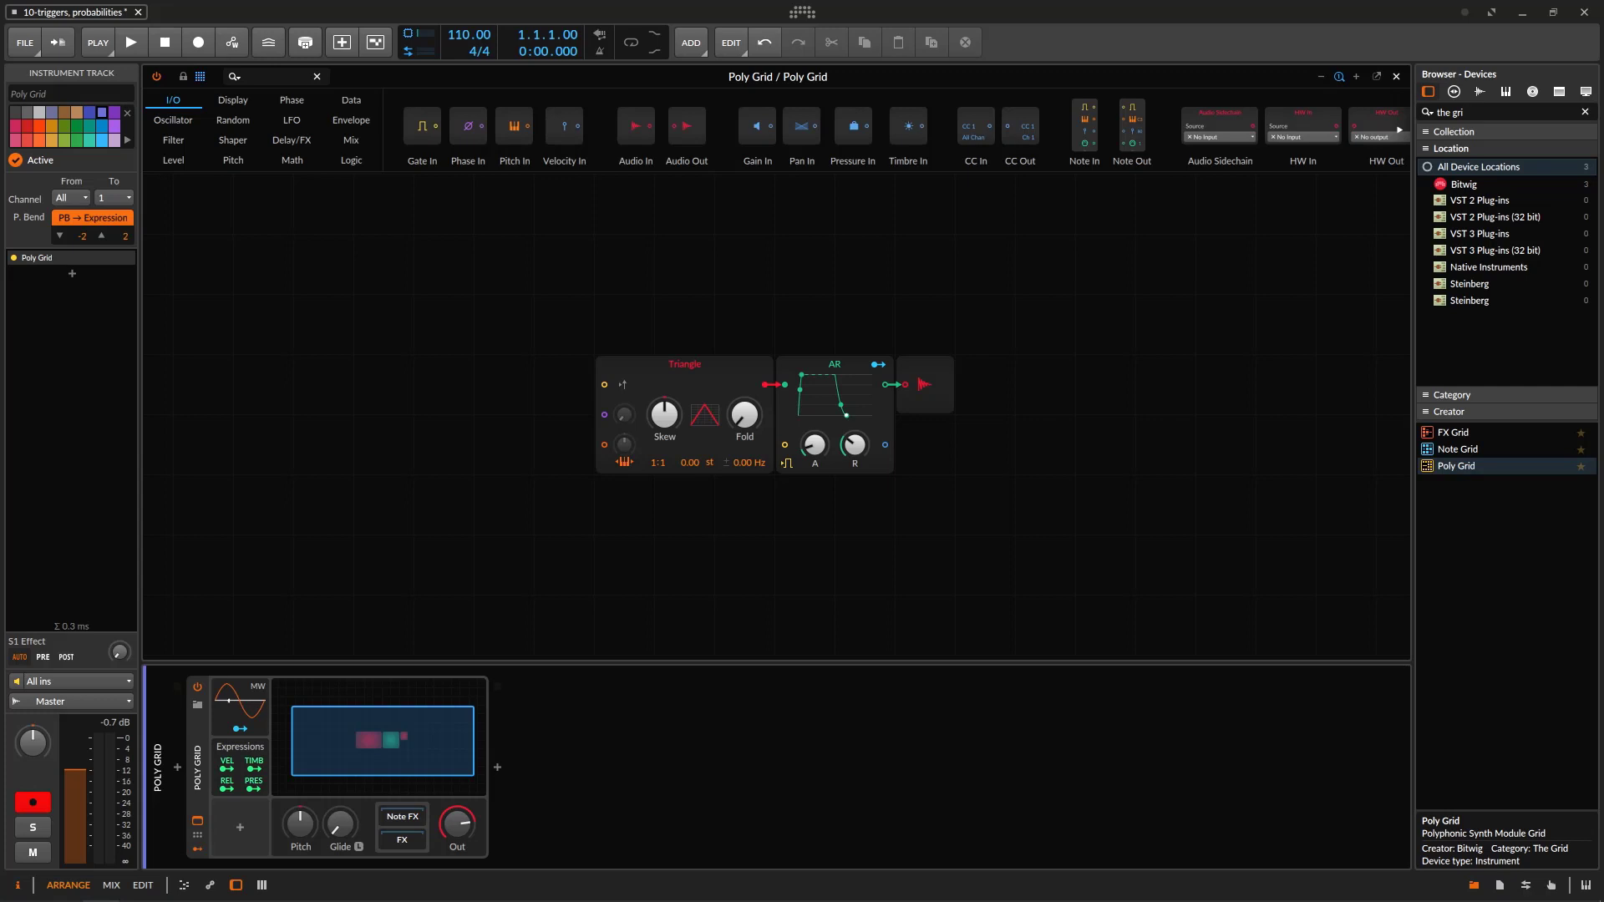
- Add a Probabilities data module to the grid directly beneath the Triangle oscillator
{"action": "left_click", "coordinate": [352, 101]}
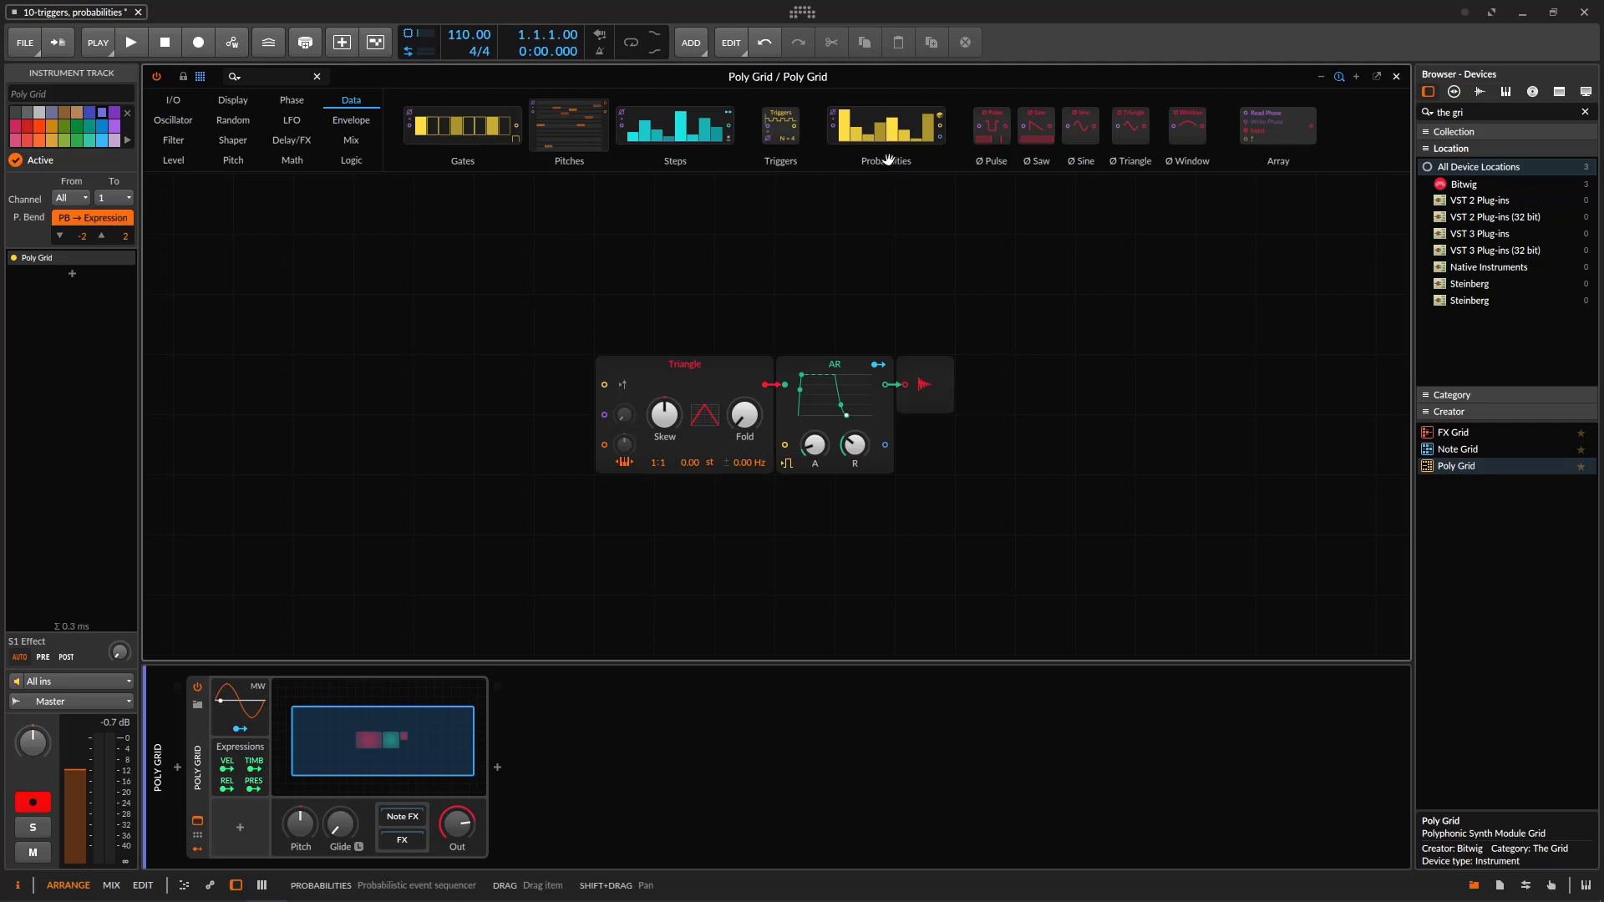
{"action": "left_click_drag", "start_coordinate": [843, 147], "coordinate": [628, 534]}
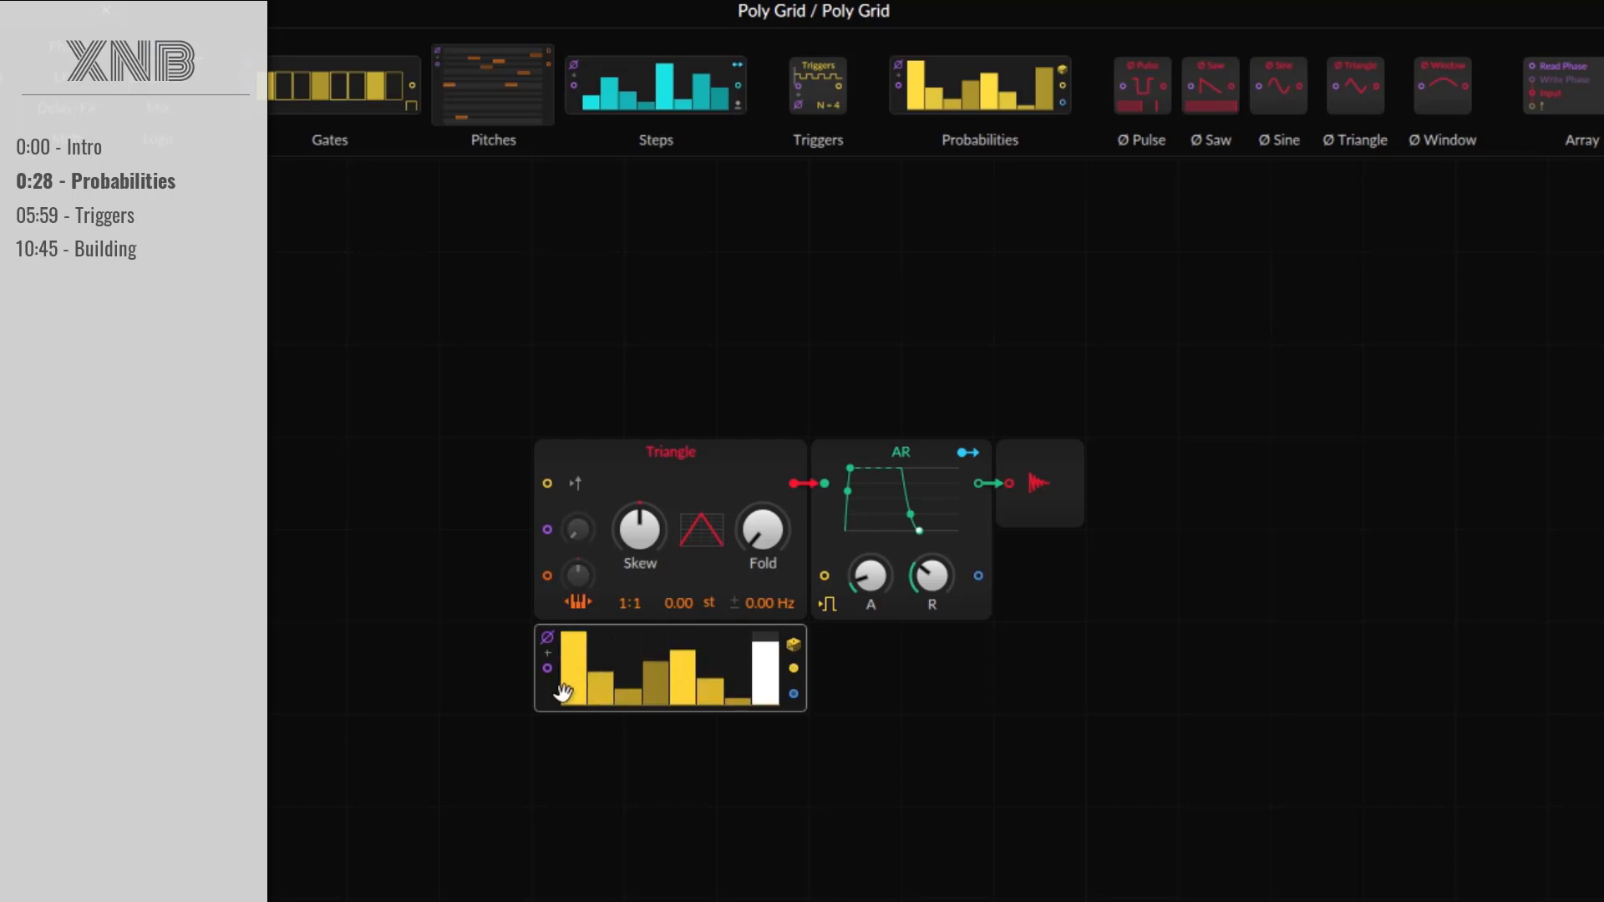
- Try a step count of 64 on the Probabilities module and return it to 8
{"action": "left_click_drag", "start_coordinate": [202, 246], "coordinate": [202, 199]}
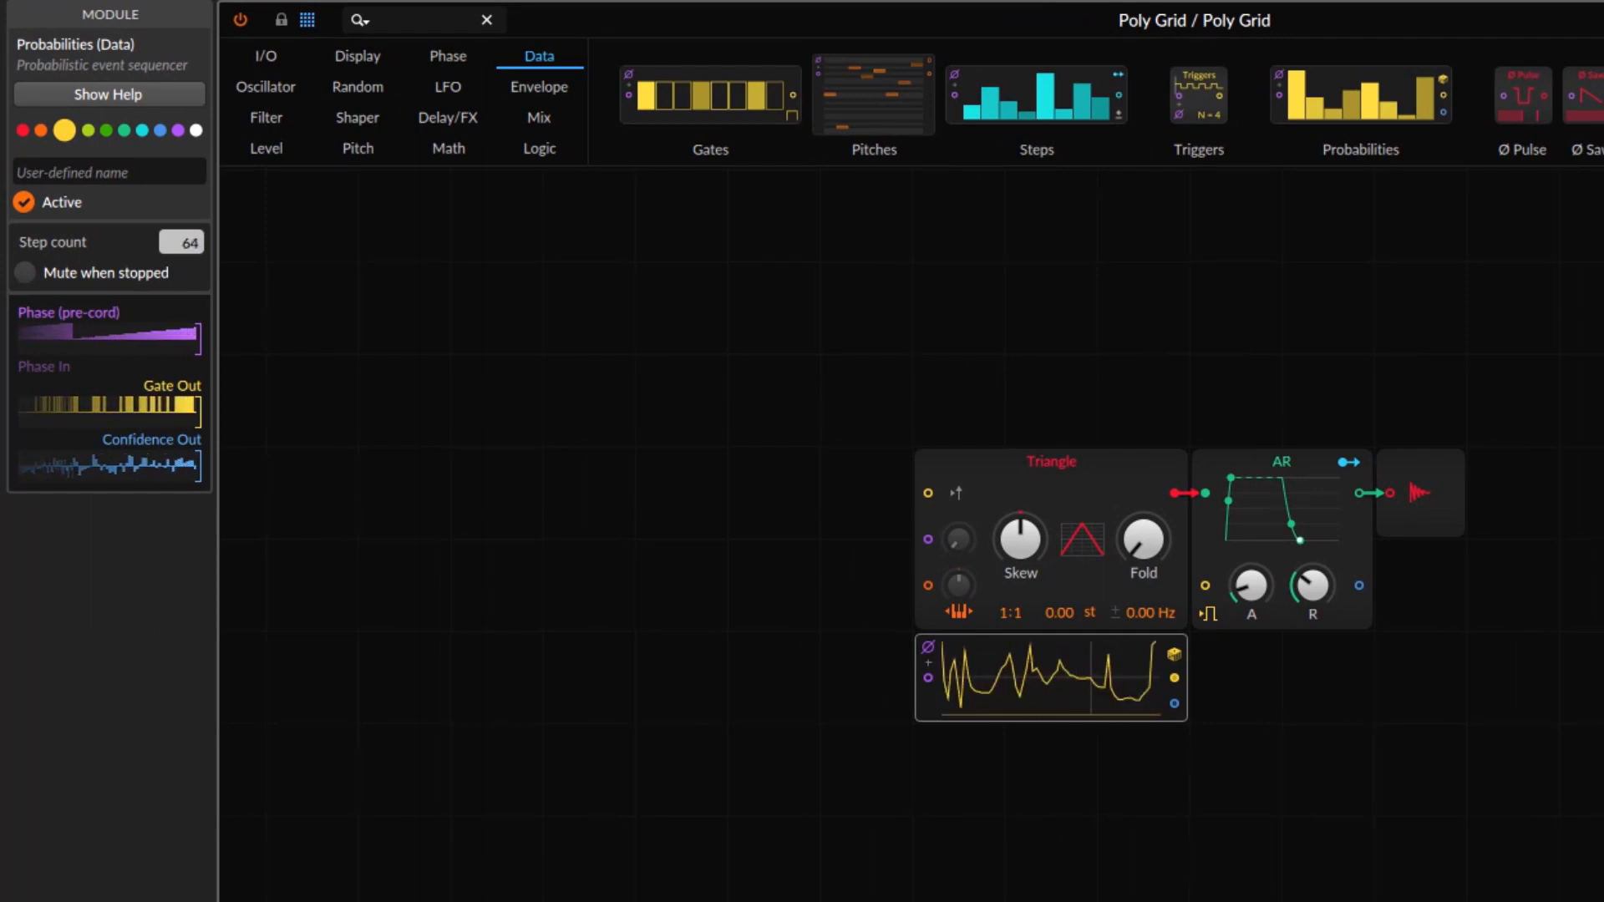
{"action": "left_click_drag", "start_coordinate": [202, 199], "coordinate": [202, 243]}
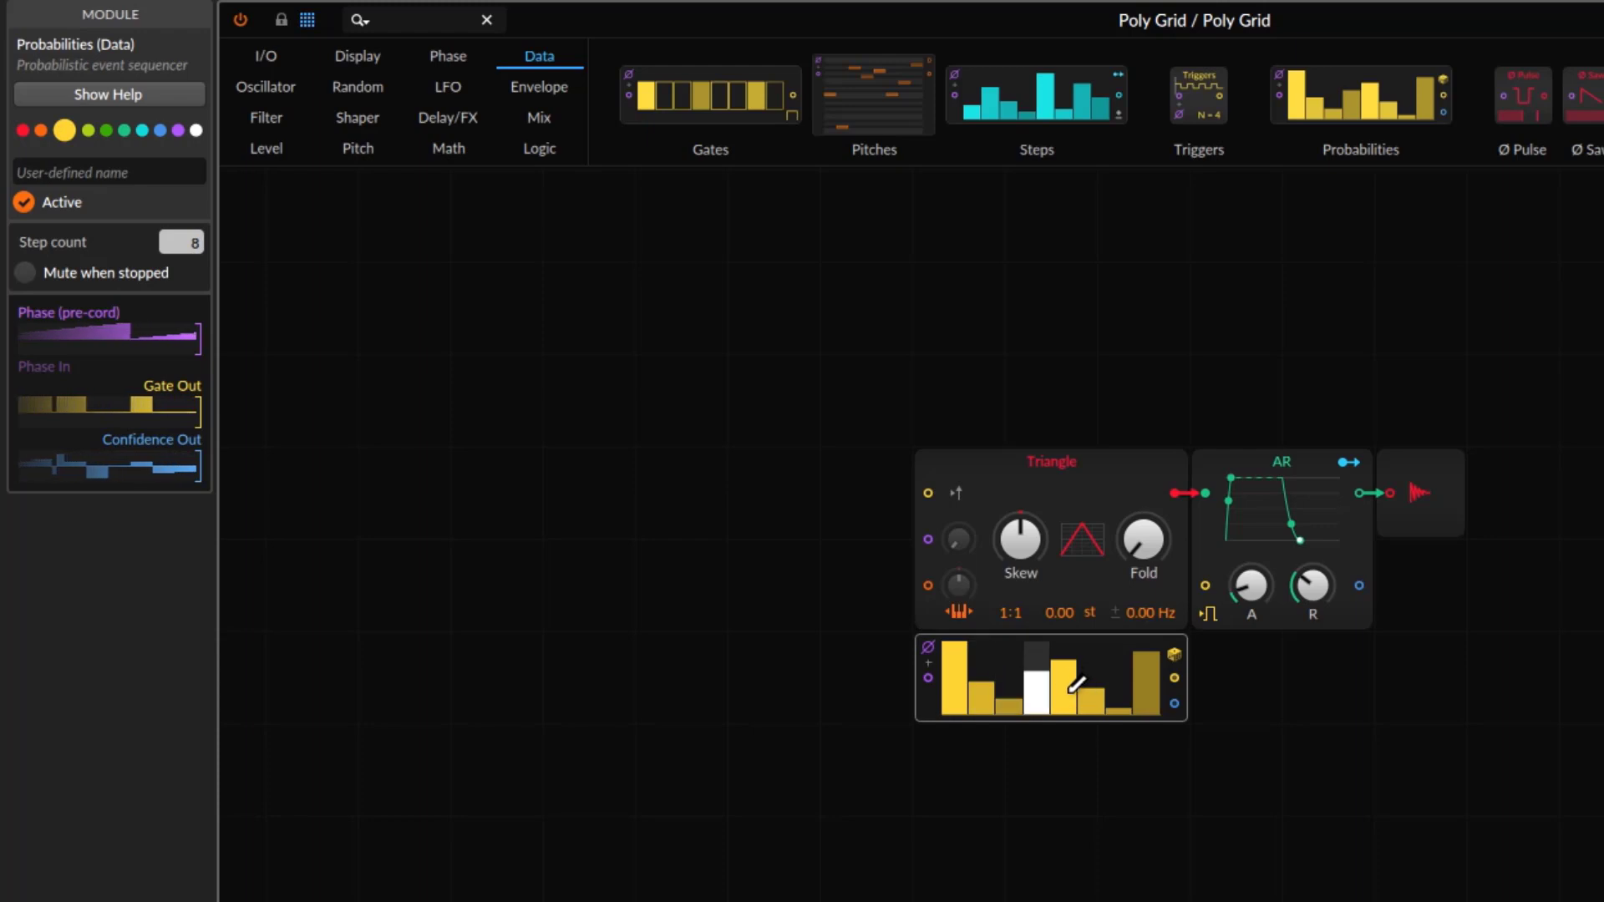
- Try placing the Probabilities module lower in the patch and return it to directly beneath the Triangle module
{"action": "left_click_drag", "start_coordinate": [953, 657], "coordinate": [952, 748]}
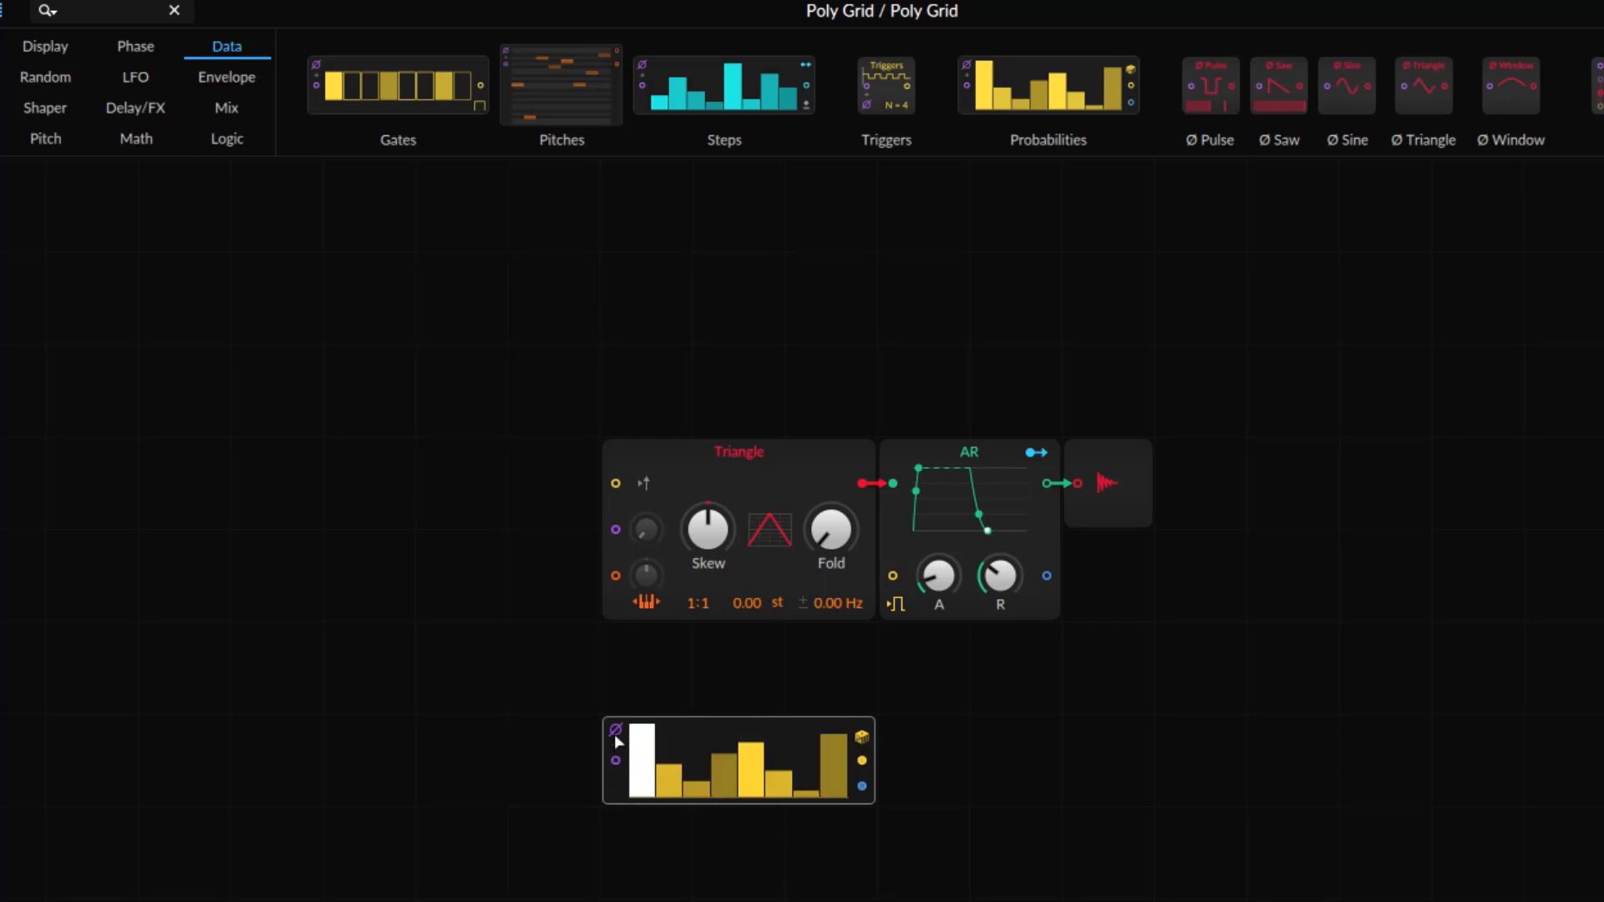
{"action": "left_click_drag", "start_coordinate": [618, 793], "coordinate": [611, 715]}
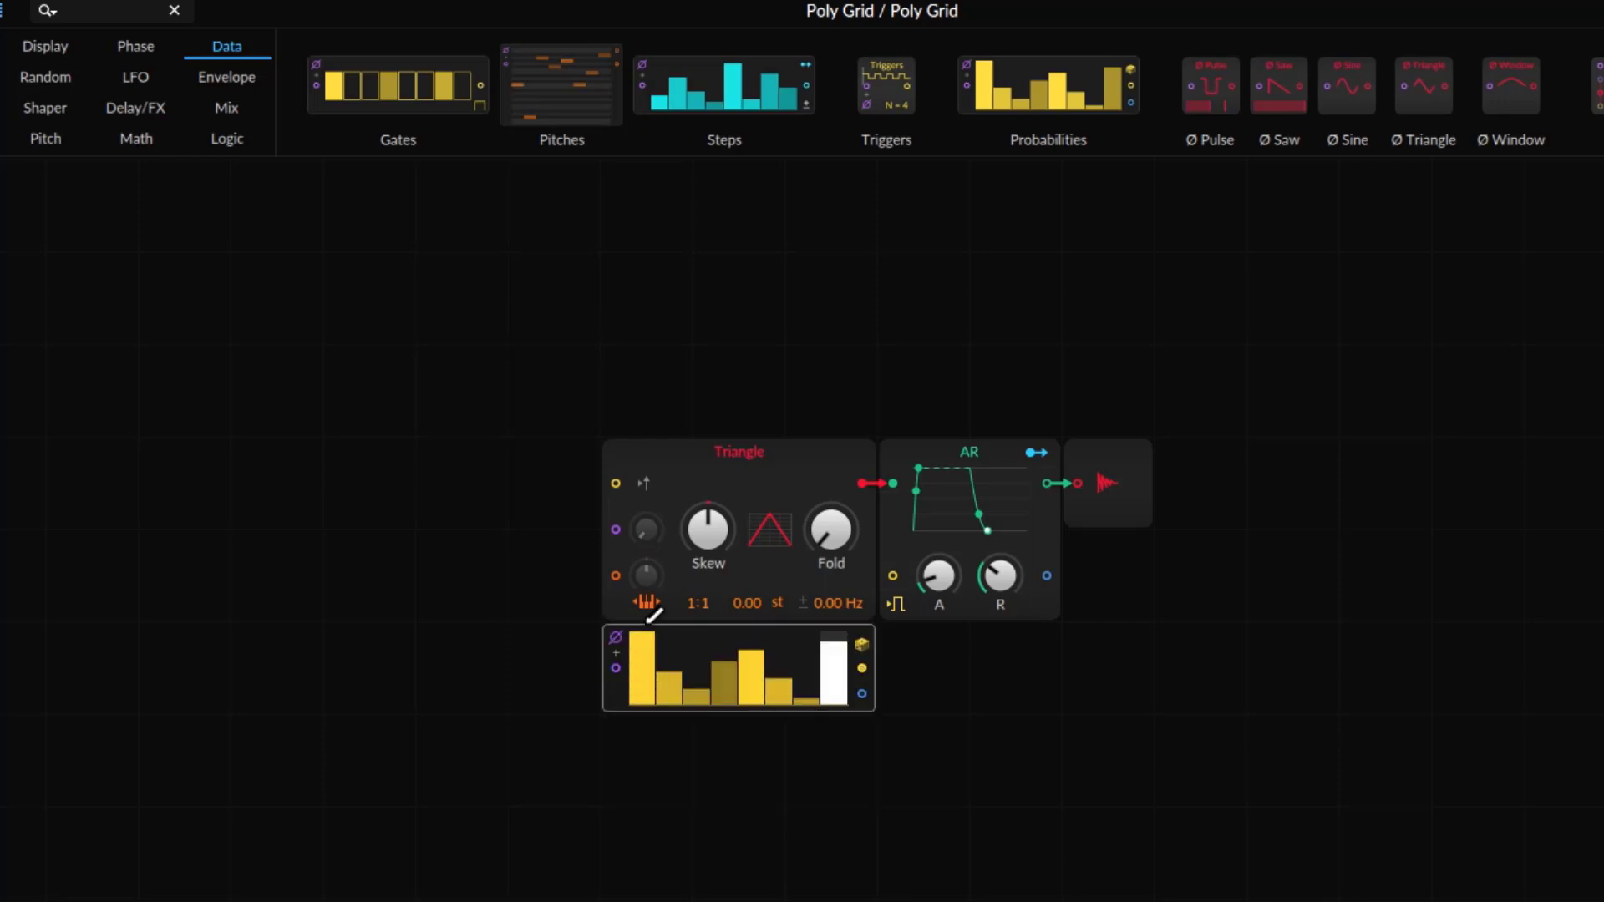
- Raise all eight probability steps to maximum and redraw them at varied medium heights
{"action": "mouse_move", "coordinate": [686, 650]}
{"action": "left_mouse_down"}
{"action": "mouse_move", "coordinate": [690, 631]}
{"action": "mouse_move", "coordinate": [813, 609]}
{"action": "left_mouse_up"}
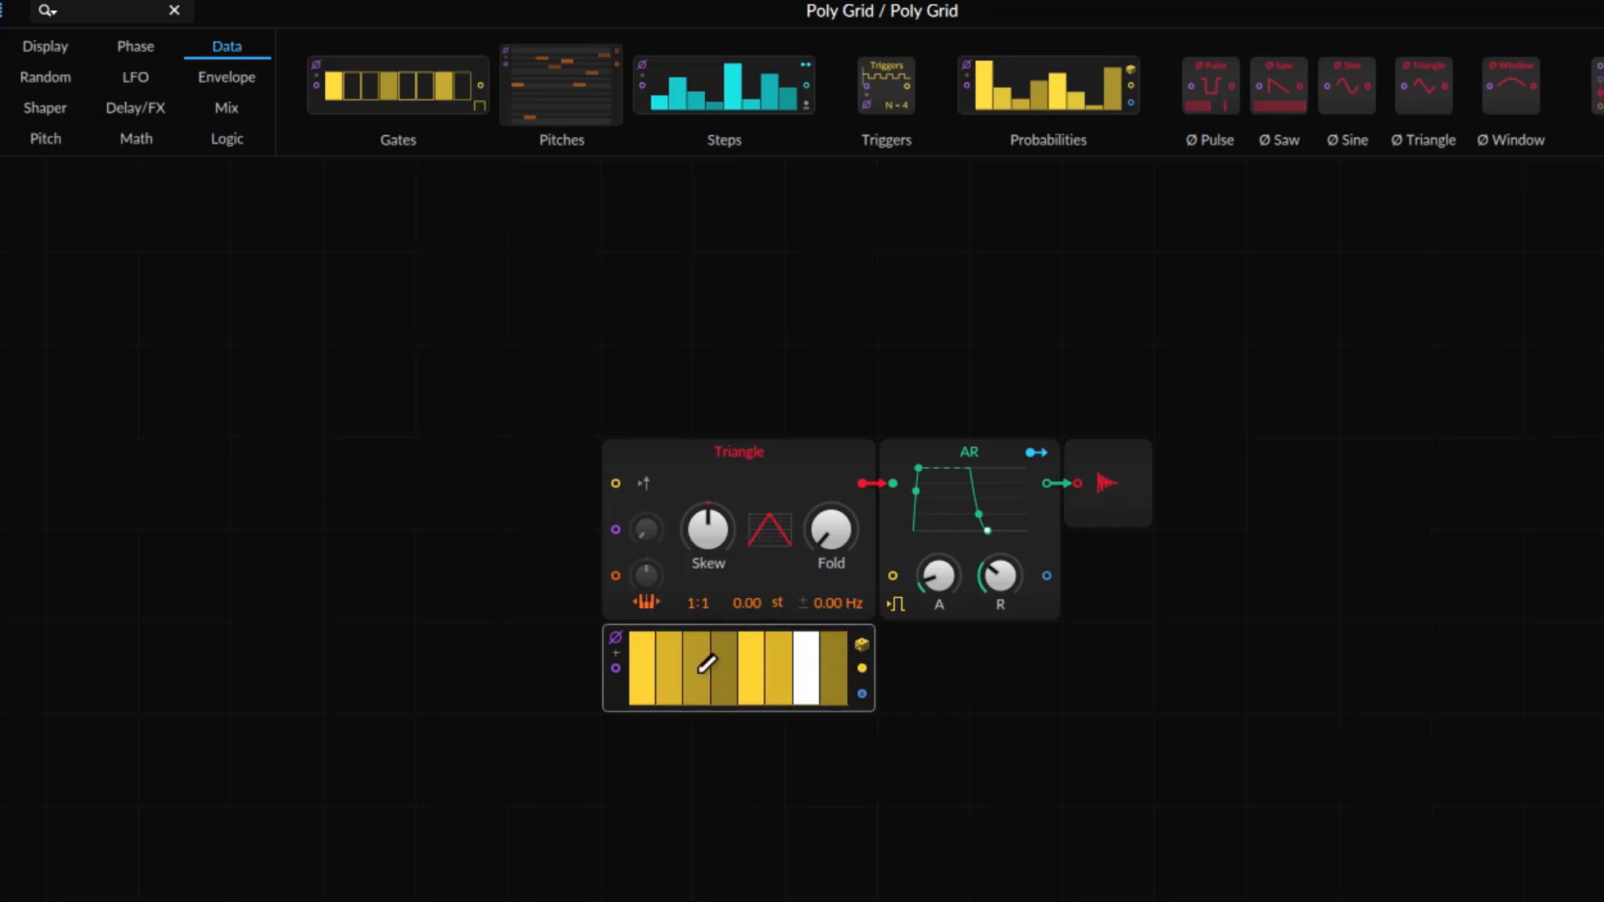
{"action": "left_click", "coordinate": [673, 664]}
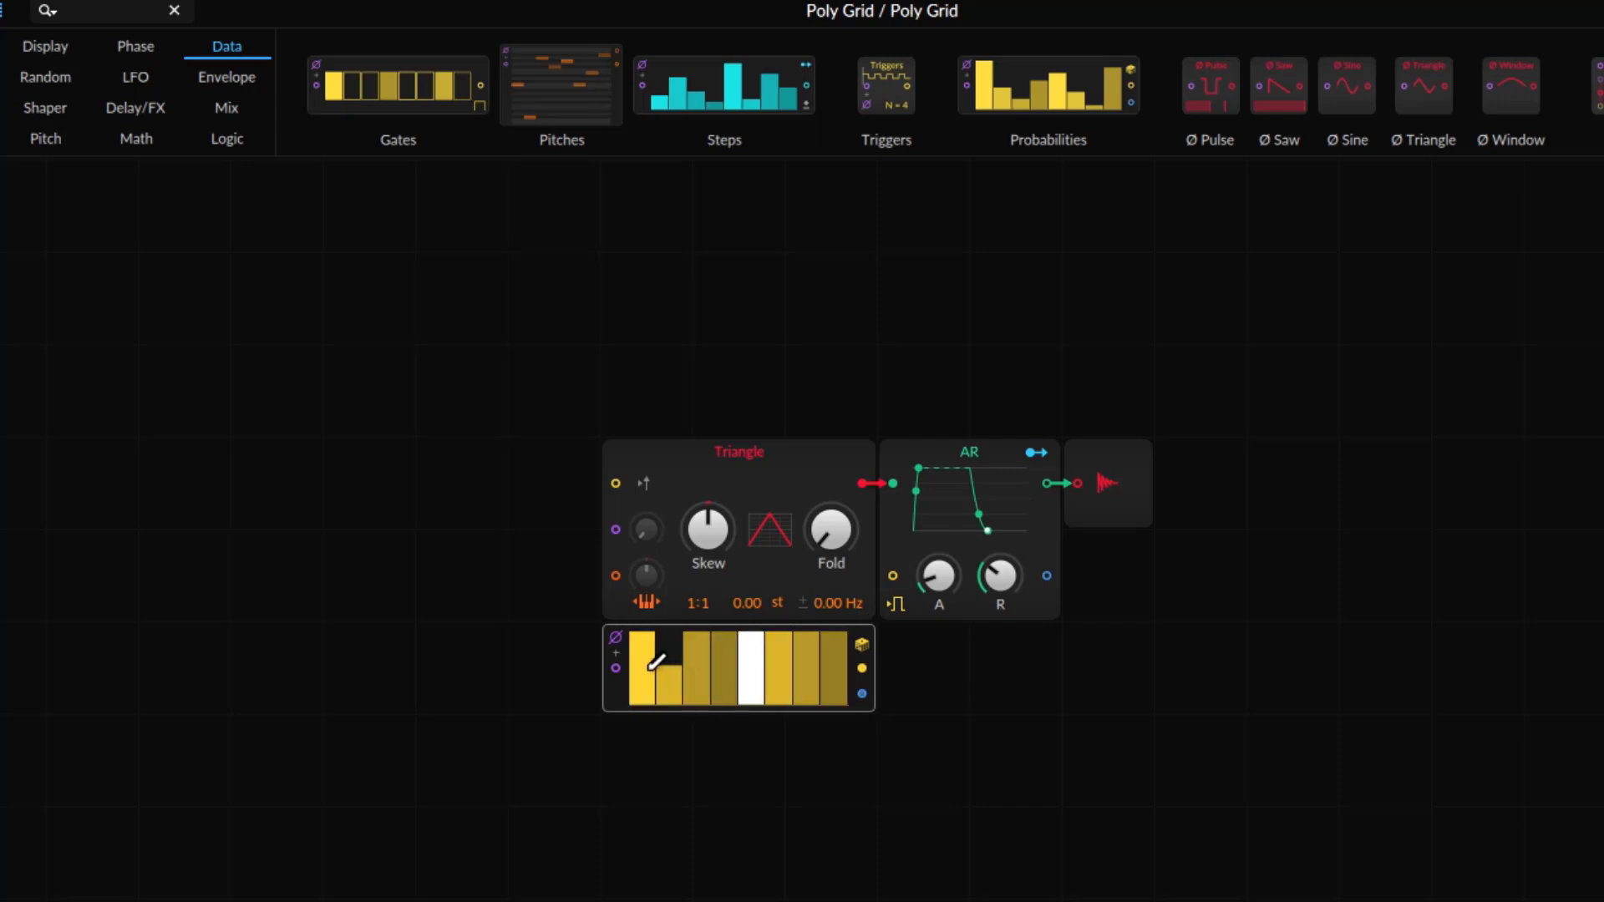
{"action": "mouse_move", "coordinate": [649, 667]}
{"action": "left_mouse_down"}
{"action": "mouse_move", "coordinate": [651, 681]}
{"action": "mouse_move", "coordinate": [660, 647]}
{"action": "mouse_move", "coordinate": [719, 669]}
{"action": "mouse_move", "coordinate": [788, 655]}
{"action": "mouse_move", "coordinate": [804, 681]}
{"action": "mouse_move", "coordinate": [819, 655]}
{"action": "mouse_move", "coordinate": [839, 664]}
{"action": "left_mouse_up"}
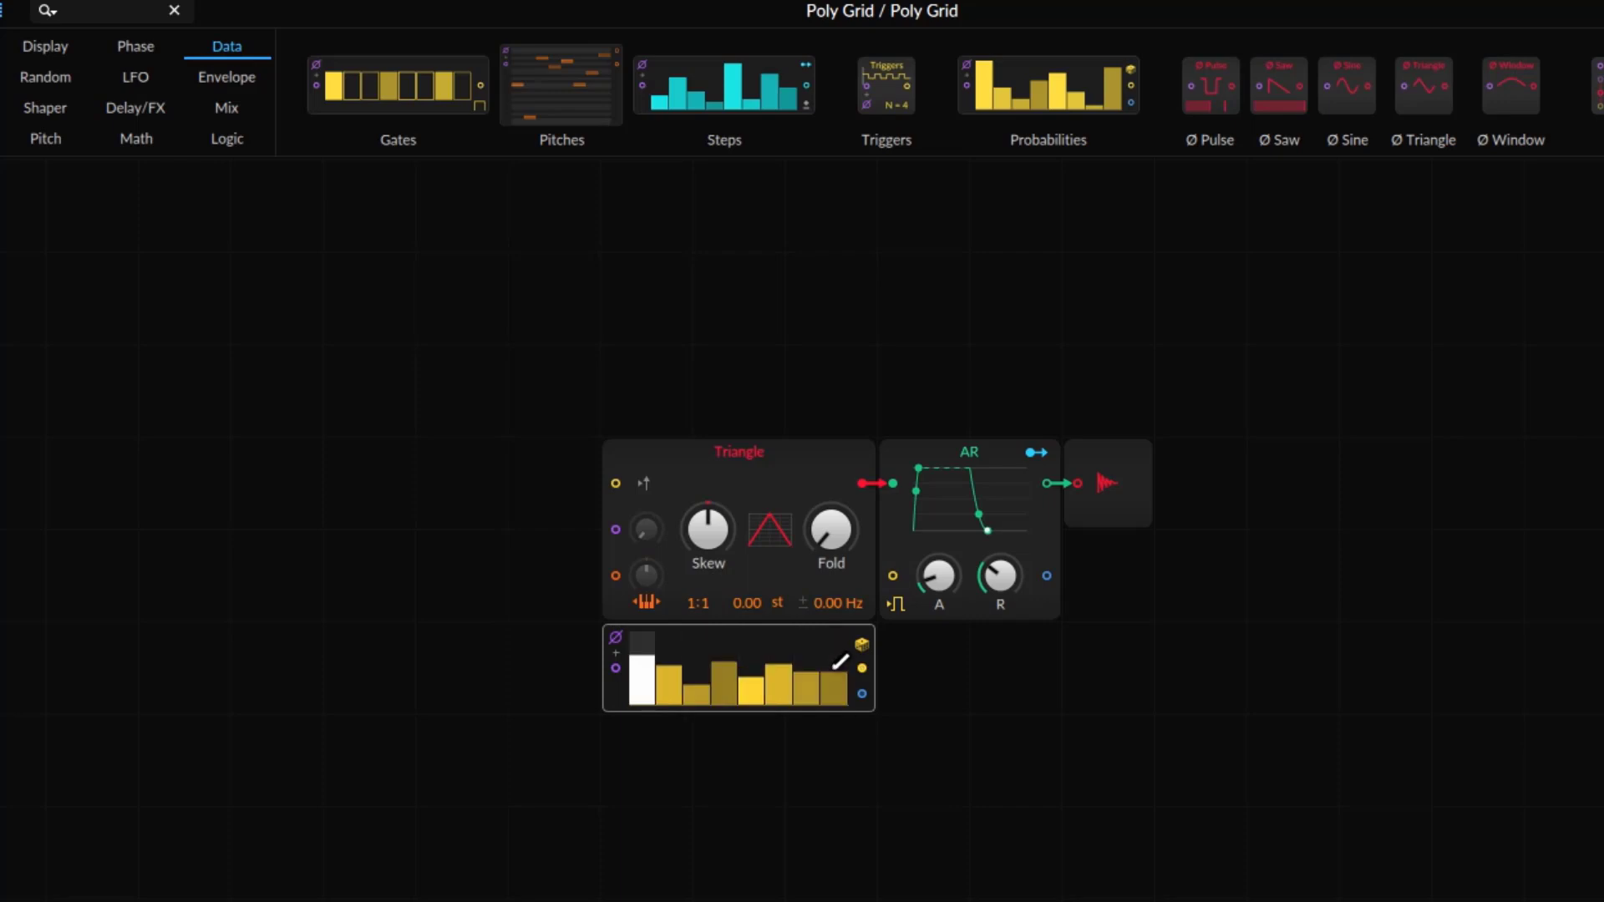
- Move the Triangle module left with its Skew at minimum, and insert a Low-pass SK filter between it and the AR envelope
{"action": "left_click_drag", "start_coordinate": [811, 493], "coordinate": [585, 460]}
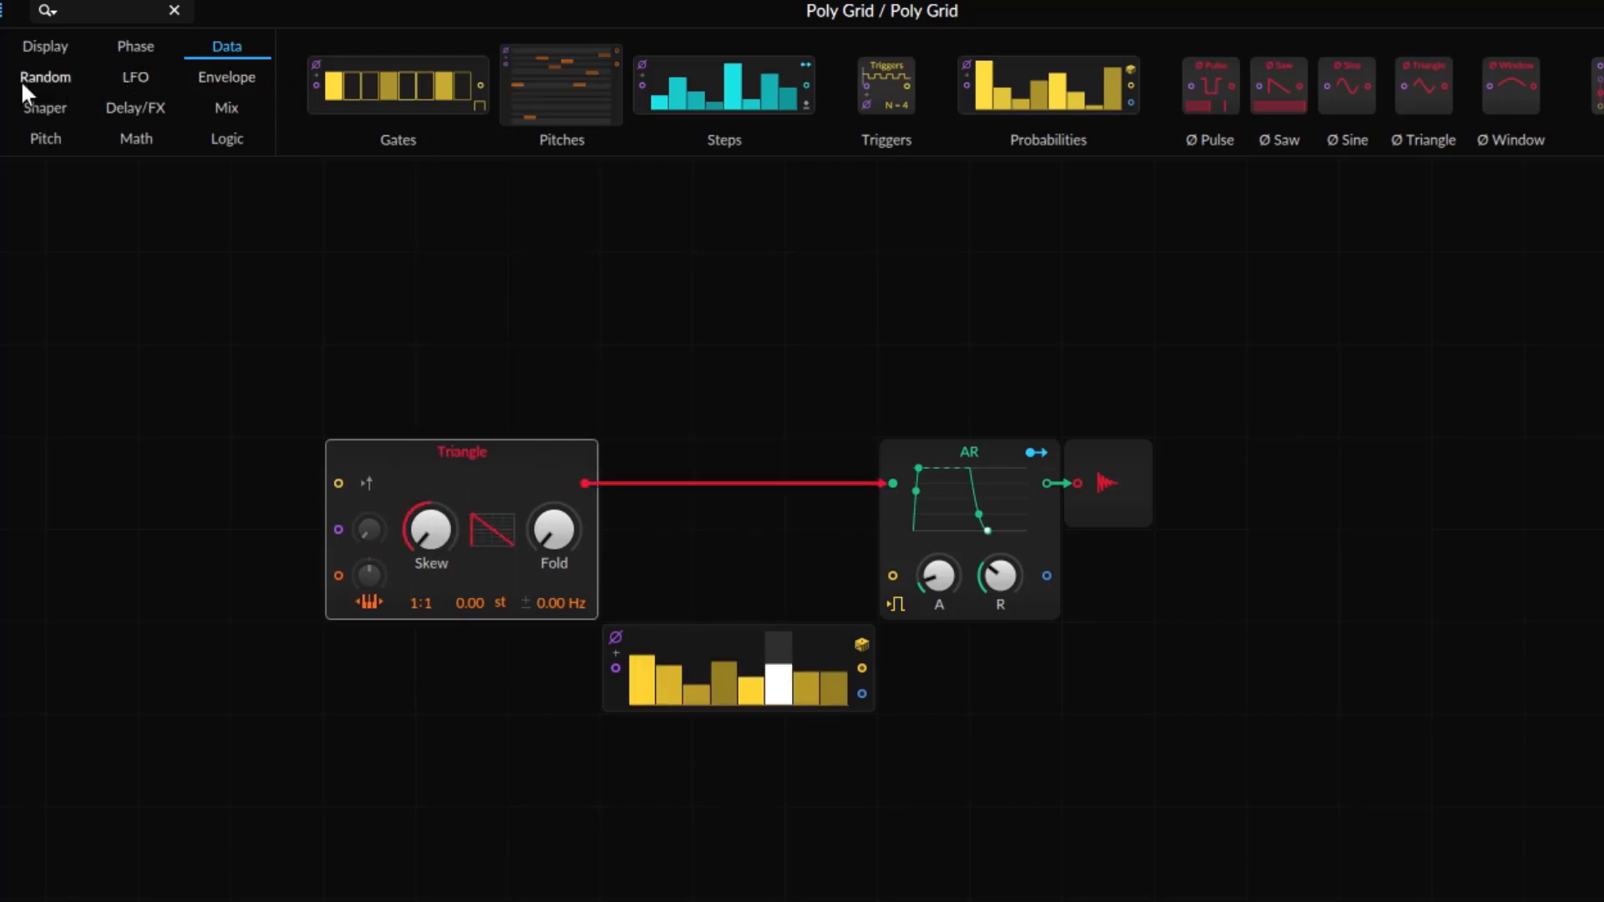
{"action": "scroll", "coordinate": [424, 76], "scroll_direction": "down", "scroll_amount": 3}
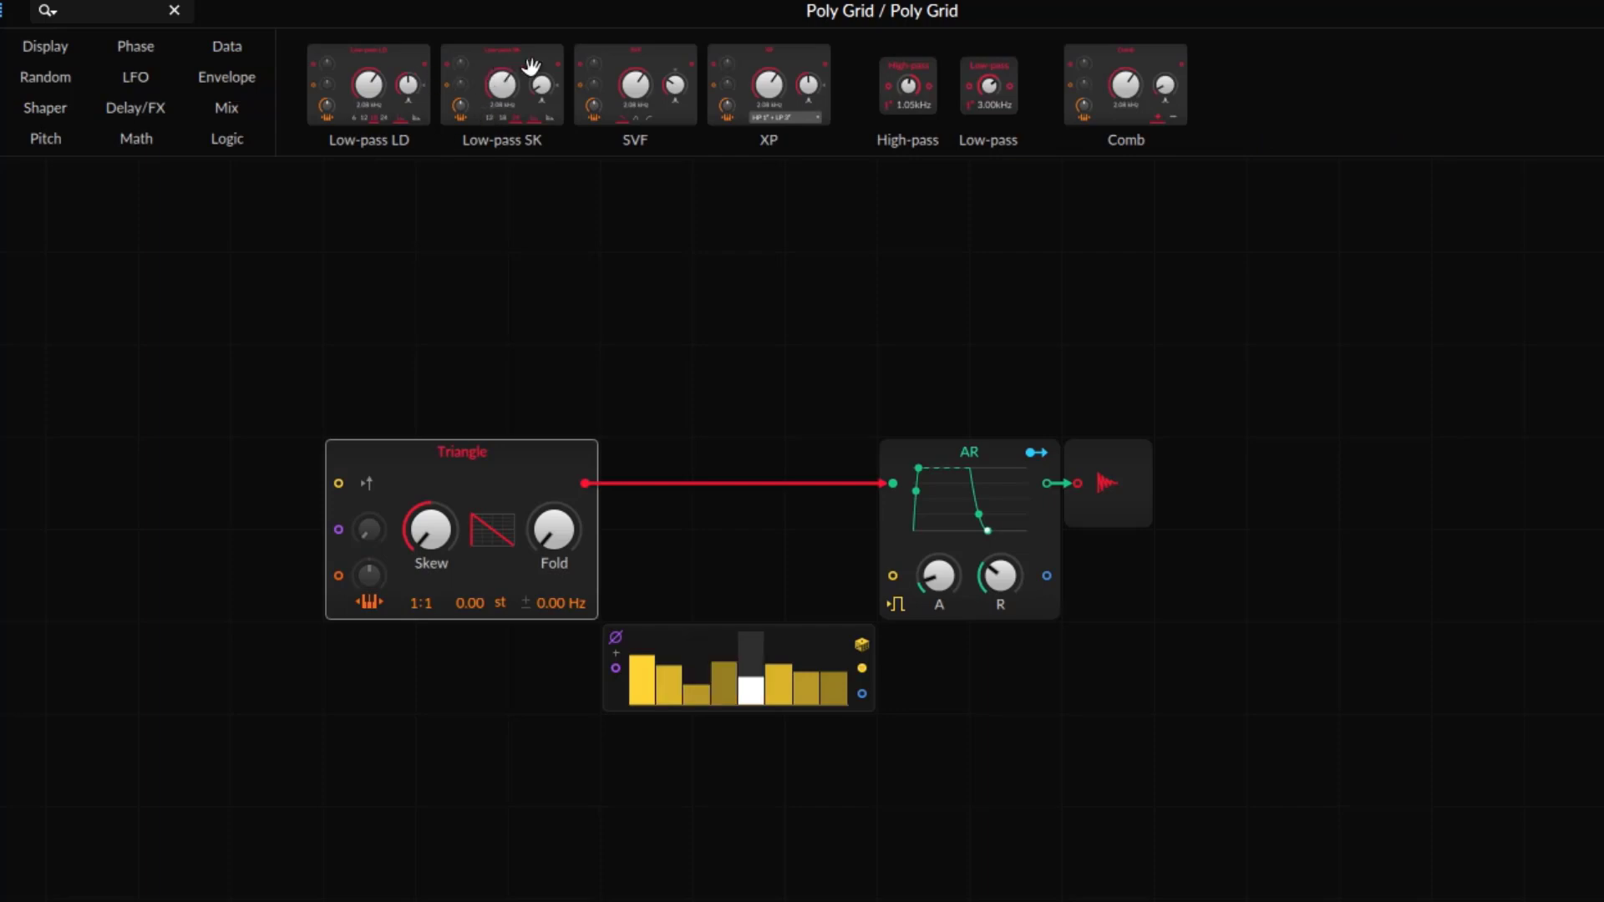
{"action": "mouse_move", "coordinate": [537, 64]}
{"action": "left_mouse_down"}
{"action": "mouse_move", "coordinate": [680, 365]}
{"action": "mouse_move", "coordinate": [588, 485]}
{"action": "left_mouse_up"}
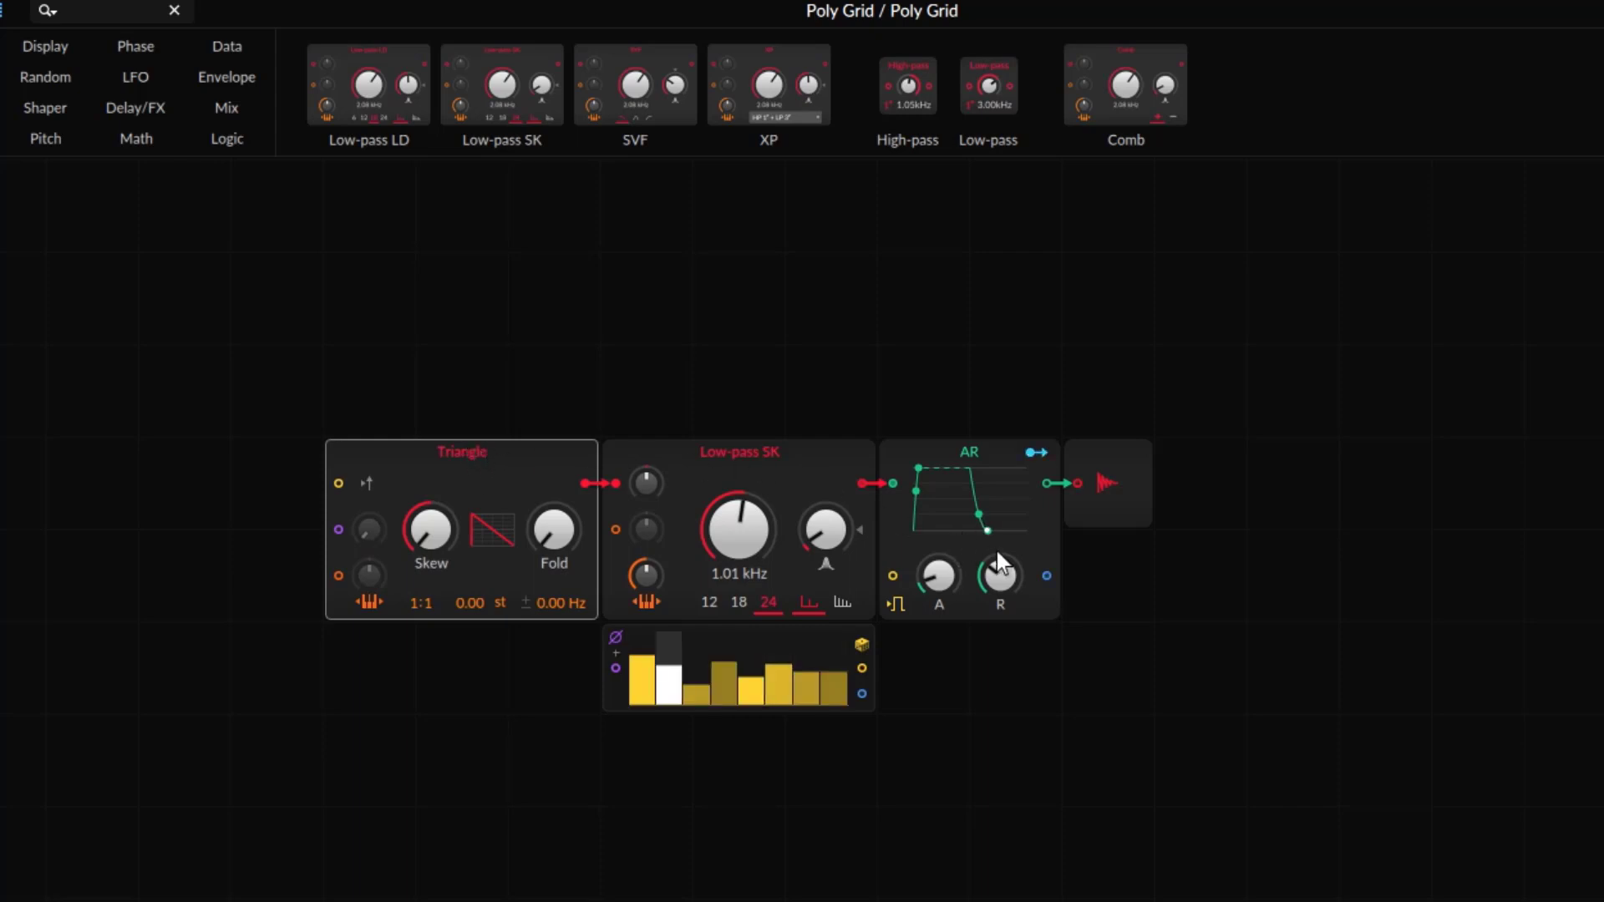
- Replace the AR envelope with an AD envelope between the low-pass filter and the output
{"action": "left_click", "coordinate": [222, 76]}
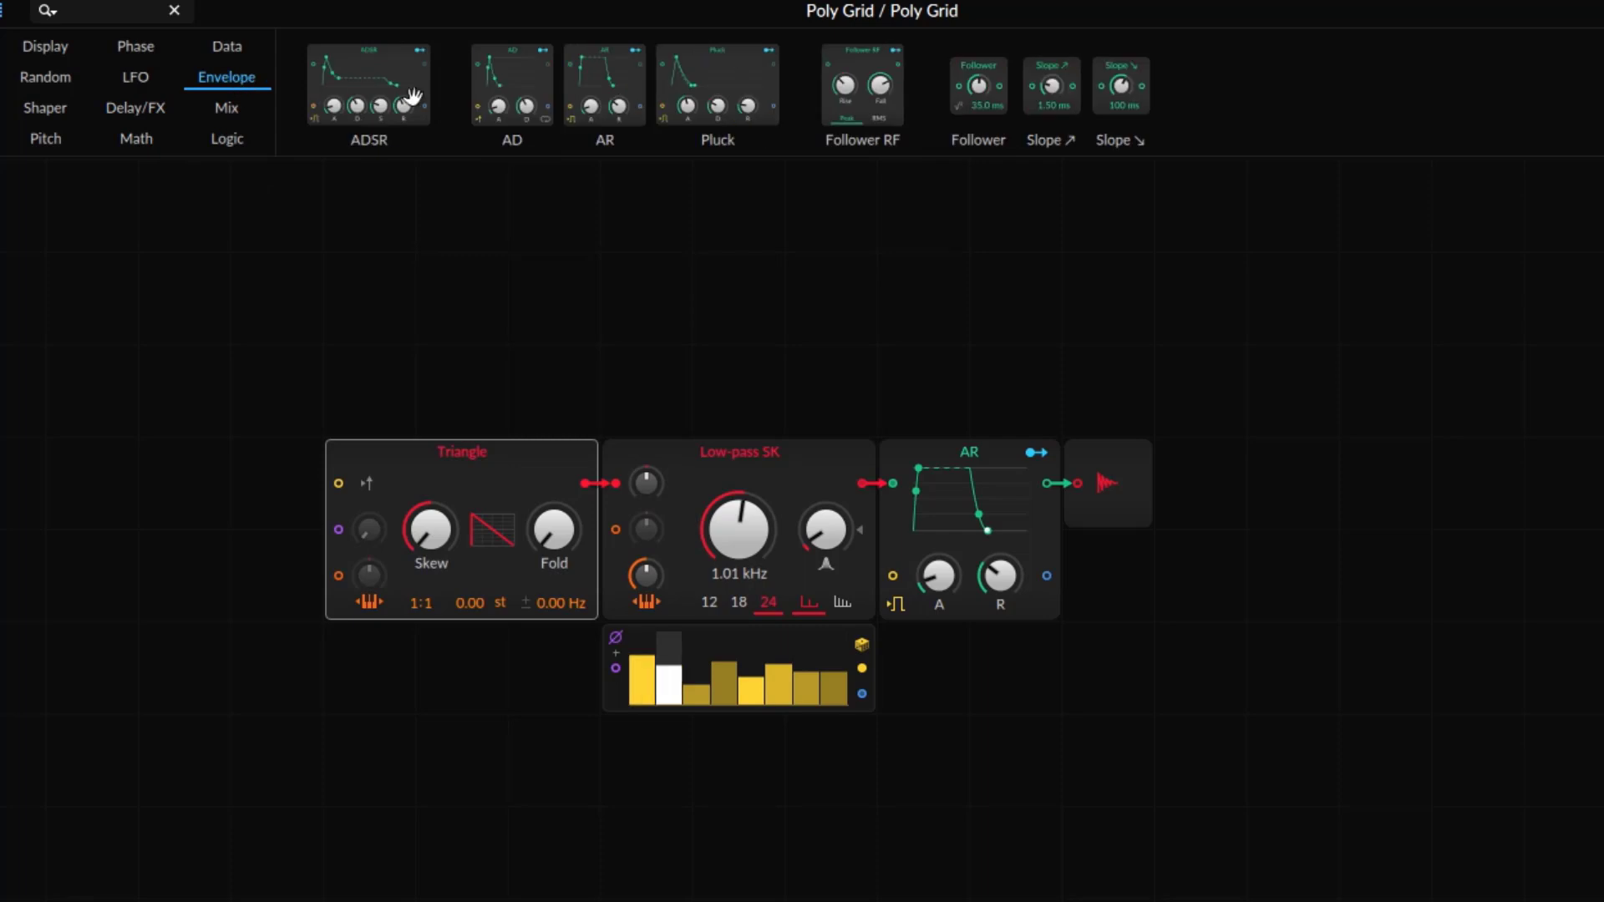
{"action": "left_click_drag", "start_coordinate": [526, 59], "coordinate": [919, 455]}
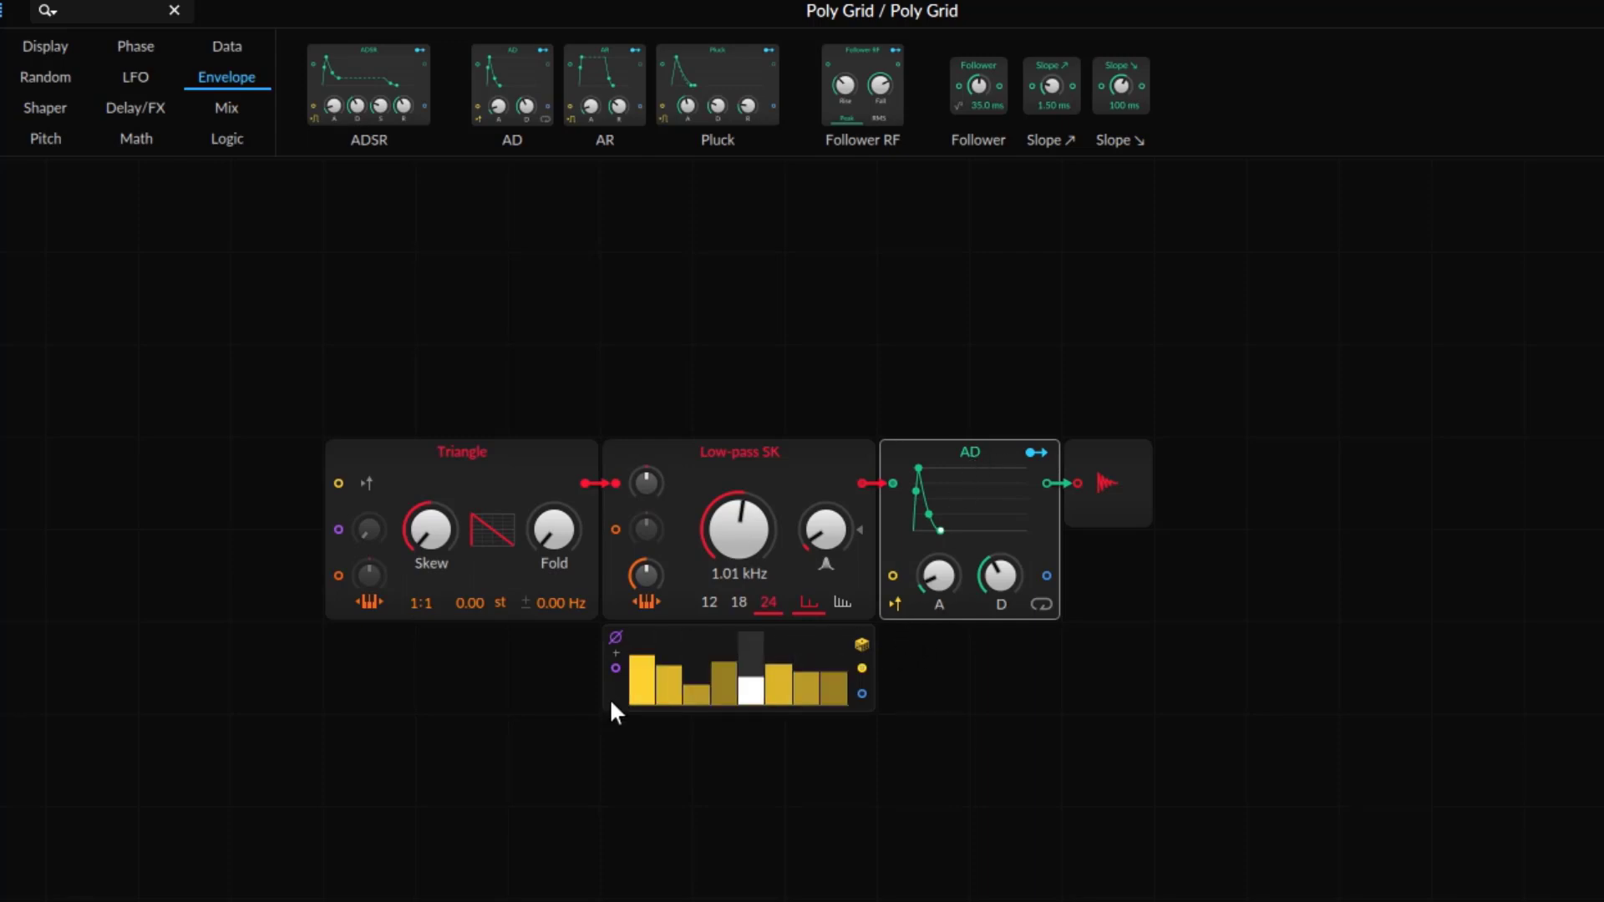
- Lower the first, fourth and eighth probability steps and raise the second and sixth
{"action": "left_click", "coordinate": [649, 687]}
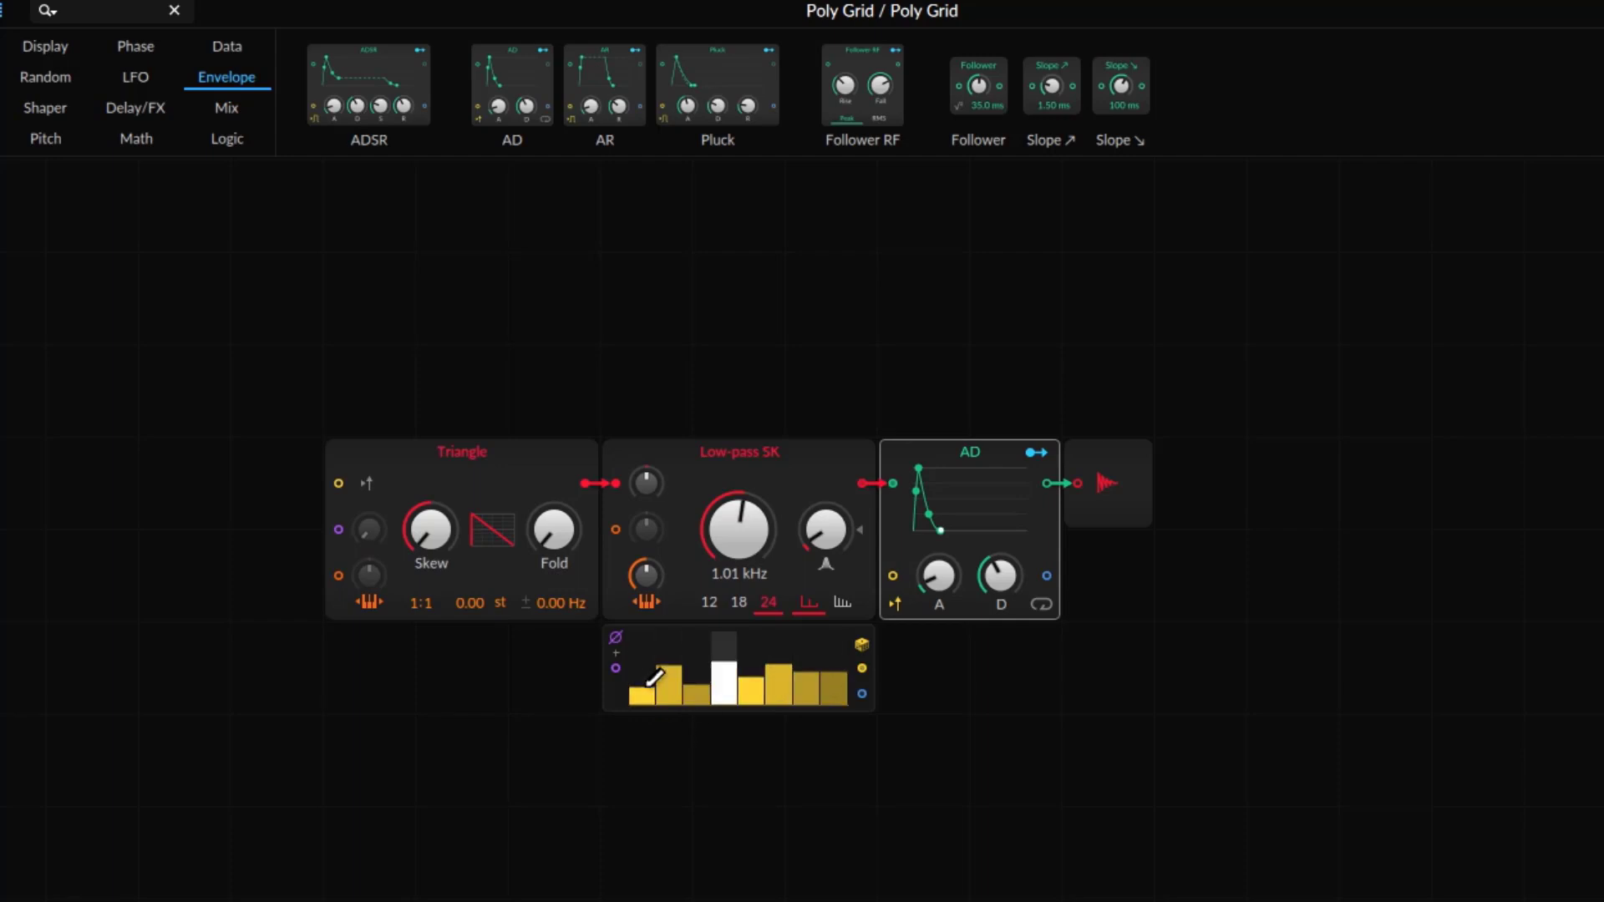
{"action": "left_click", "coordinate": [724, 683]}
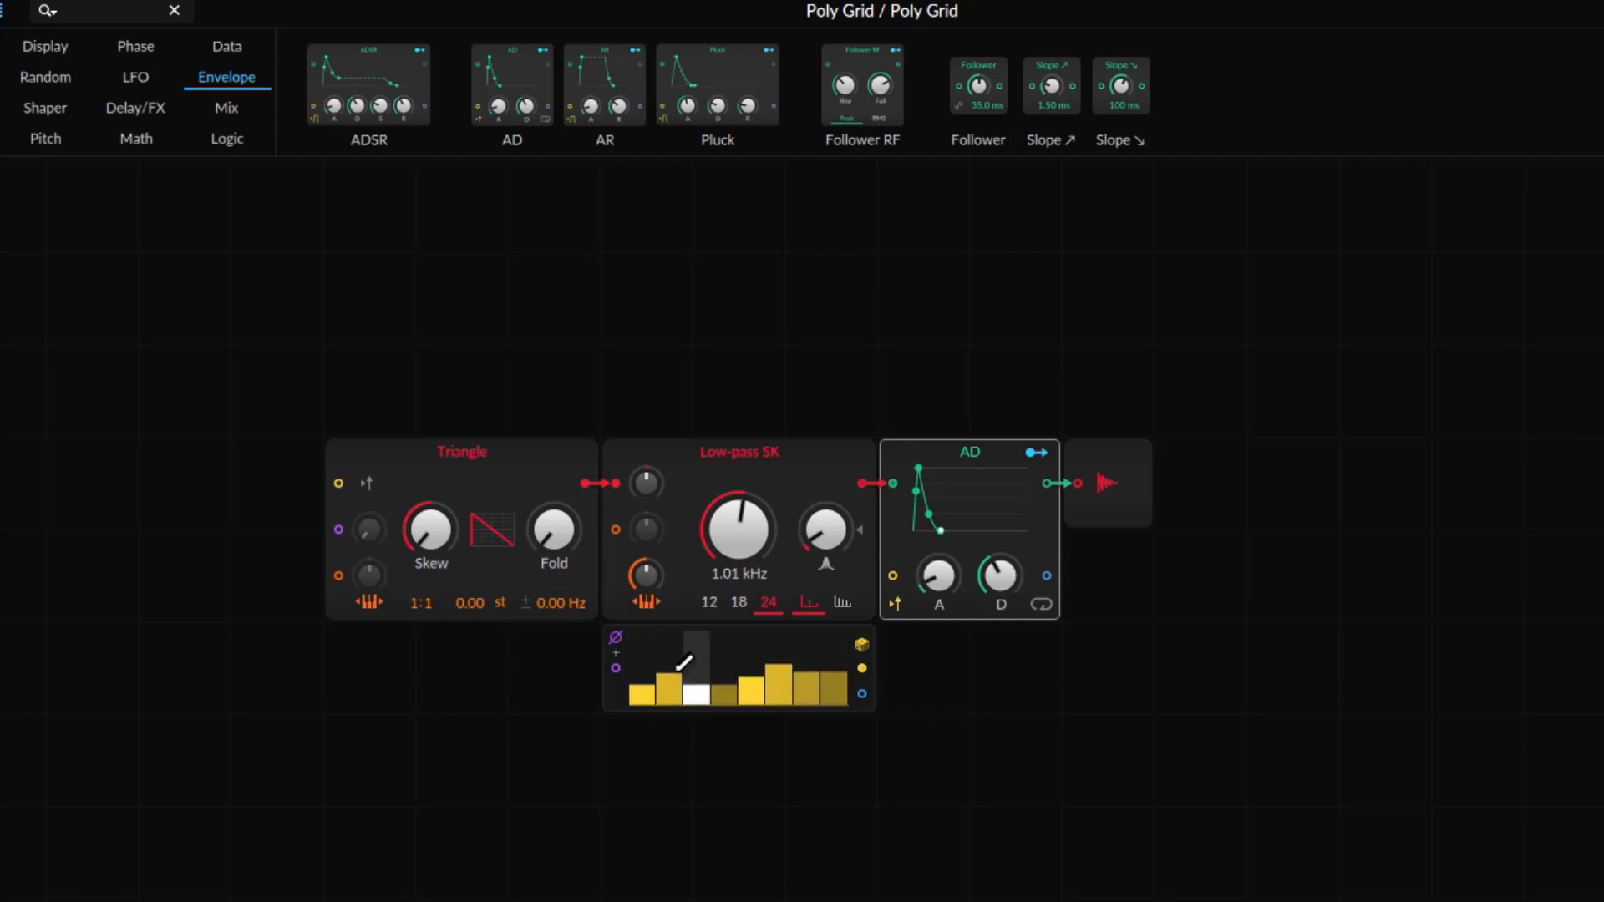
{"action": "left_click", "coordinate": [678, 658]}
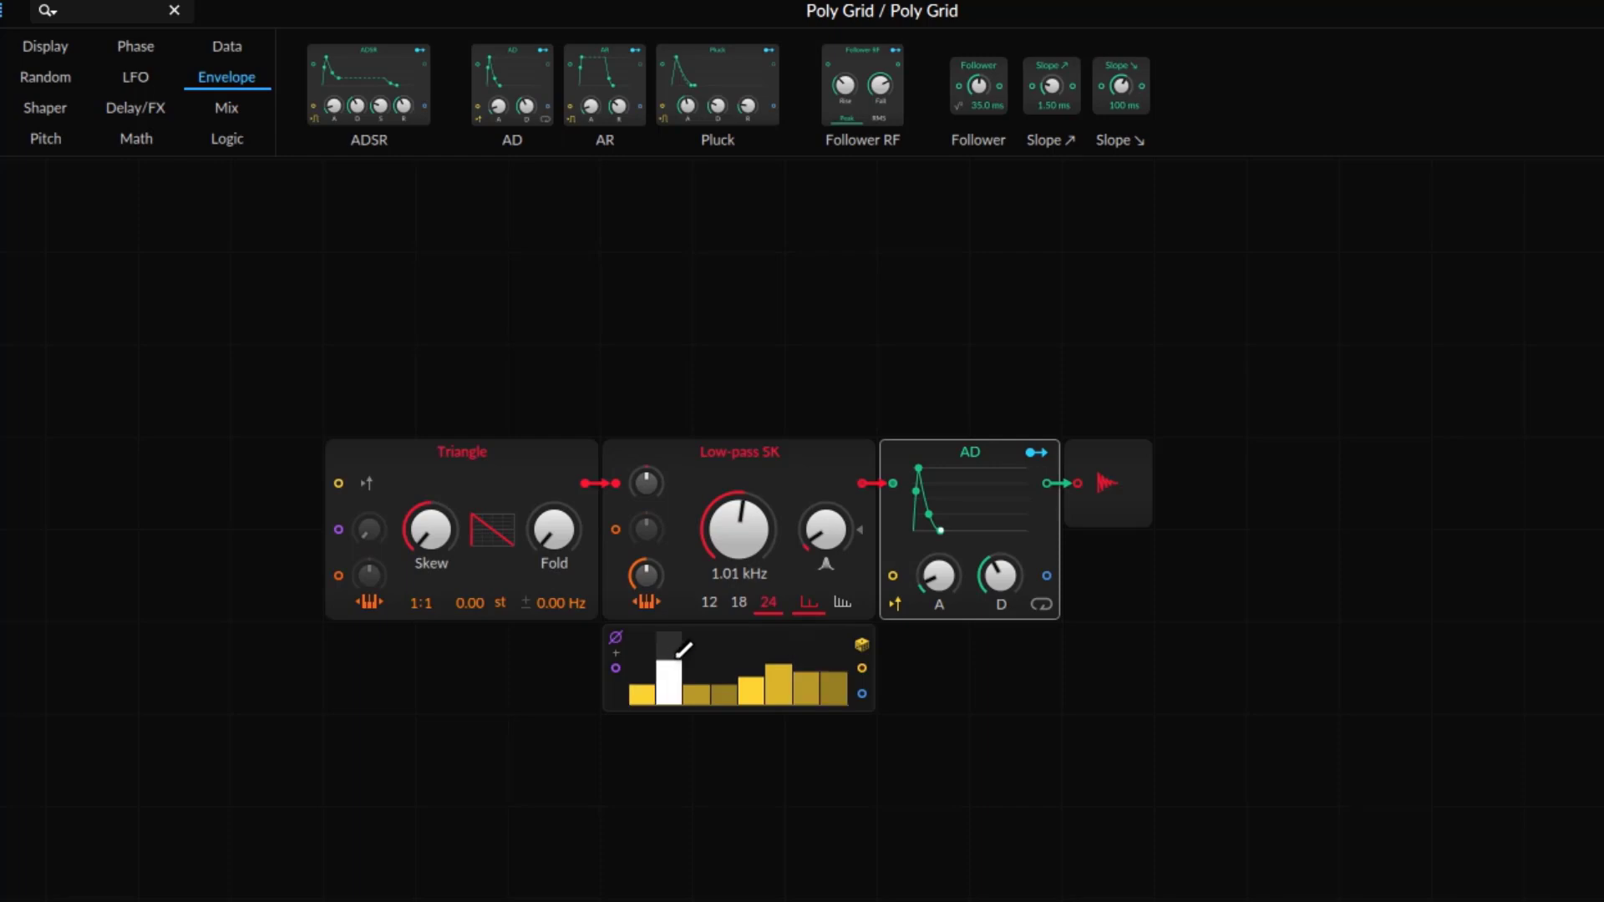
{"action": "left_click", "coordinate": [785, 644]}
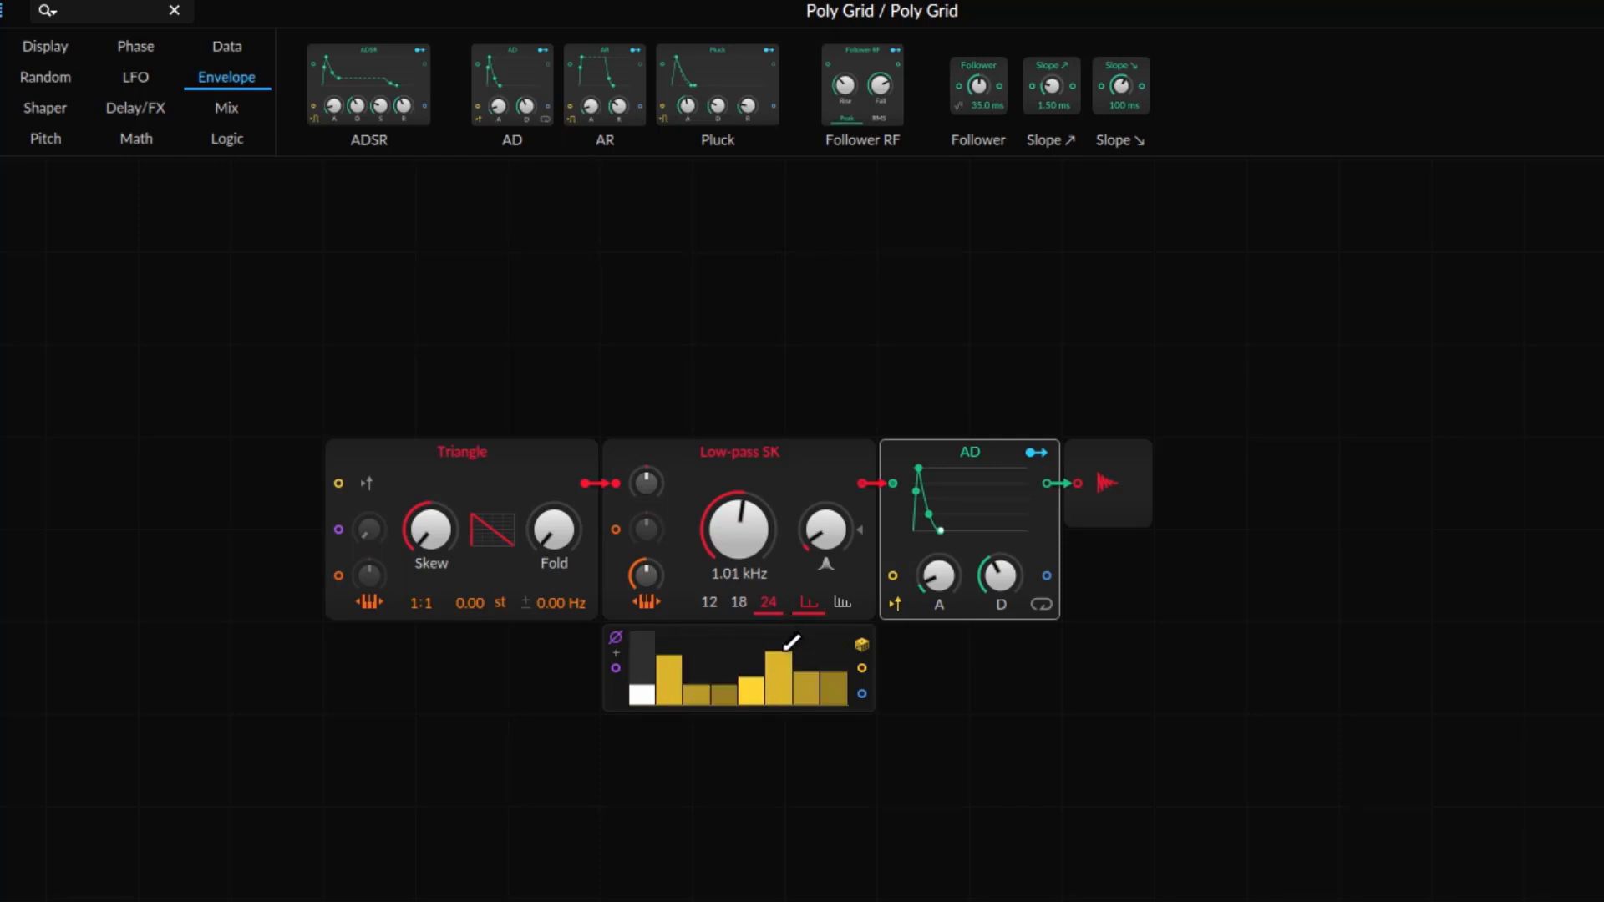
{"action": "left_click", "coordinate": [833, 685]}
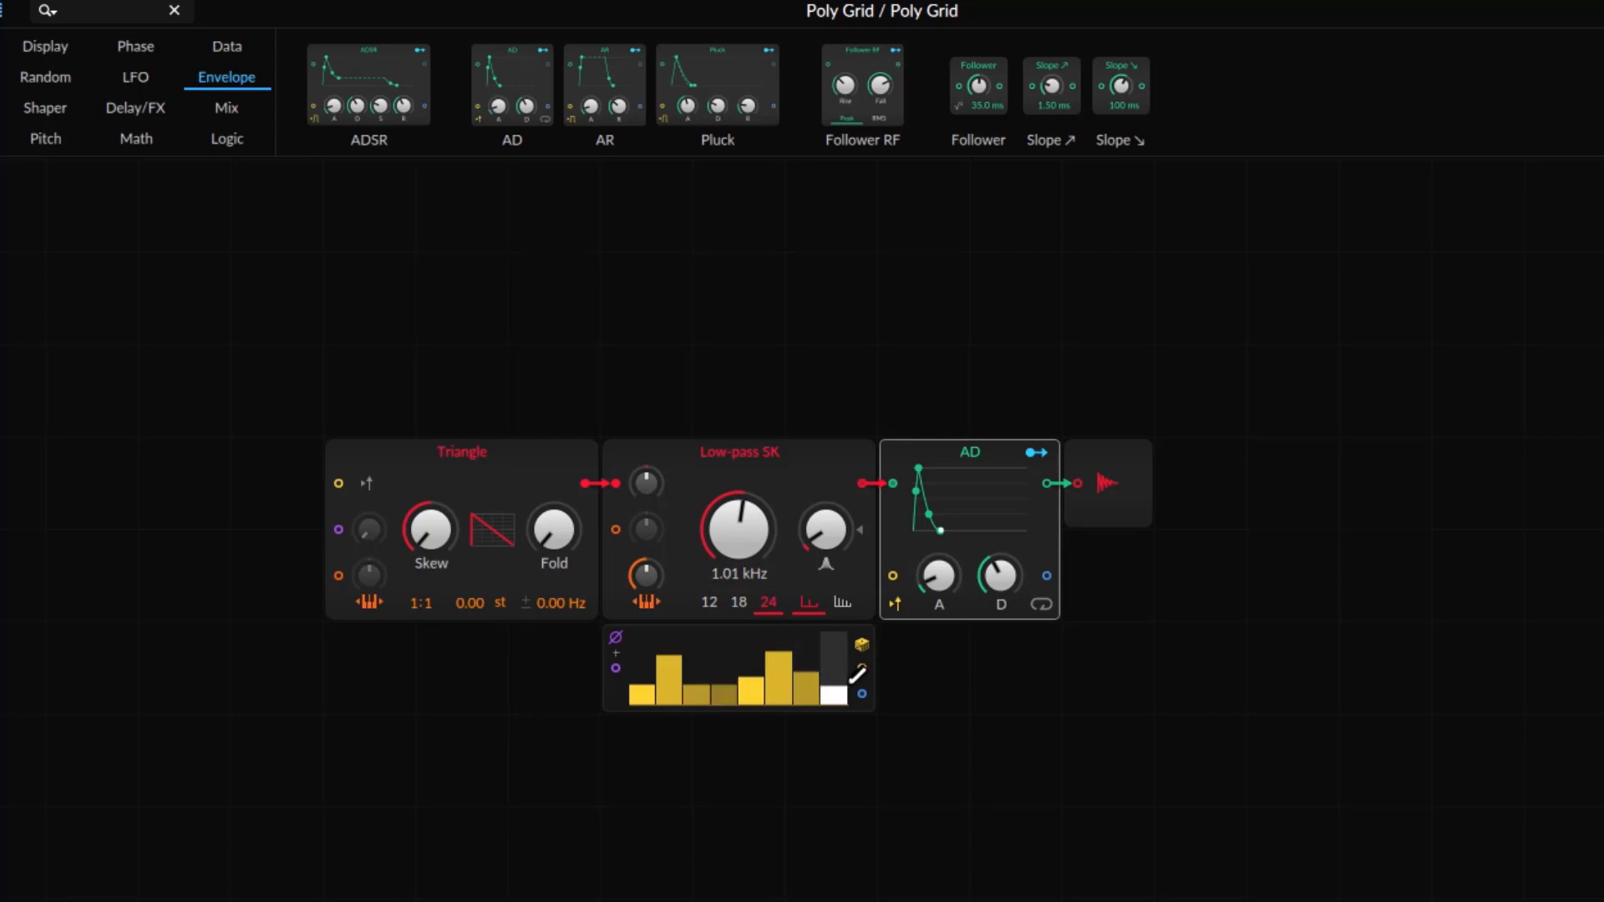
- Connect the Probabilities module's gate output to the AD envelope's gate input
{"action": "left_click_drag", "start_coordinate": [861, 669], "coordinate": [893, 576]}
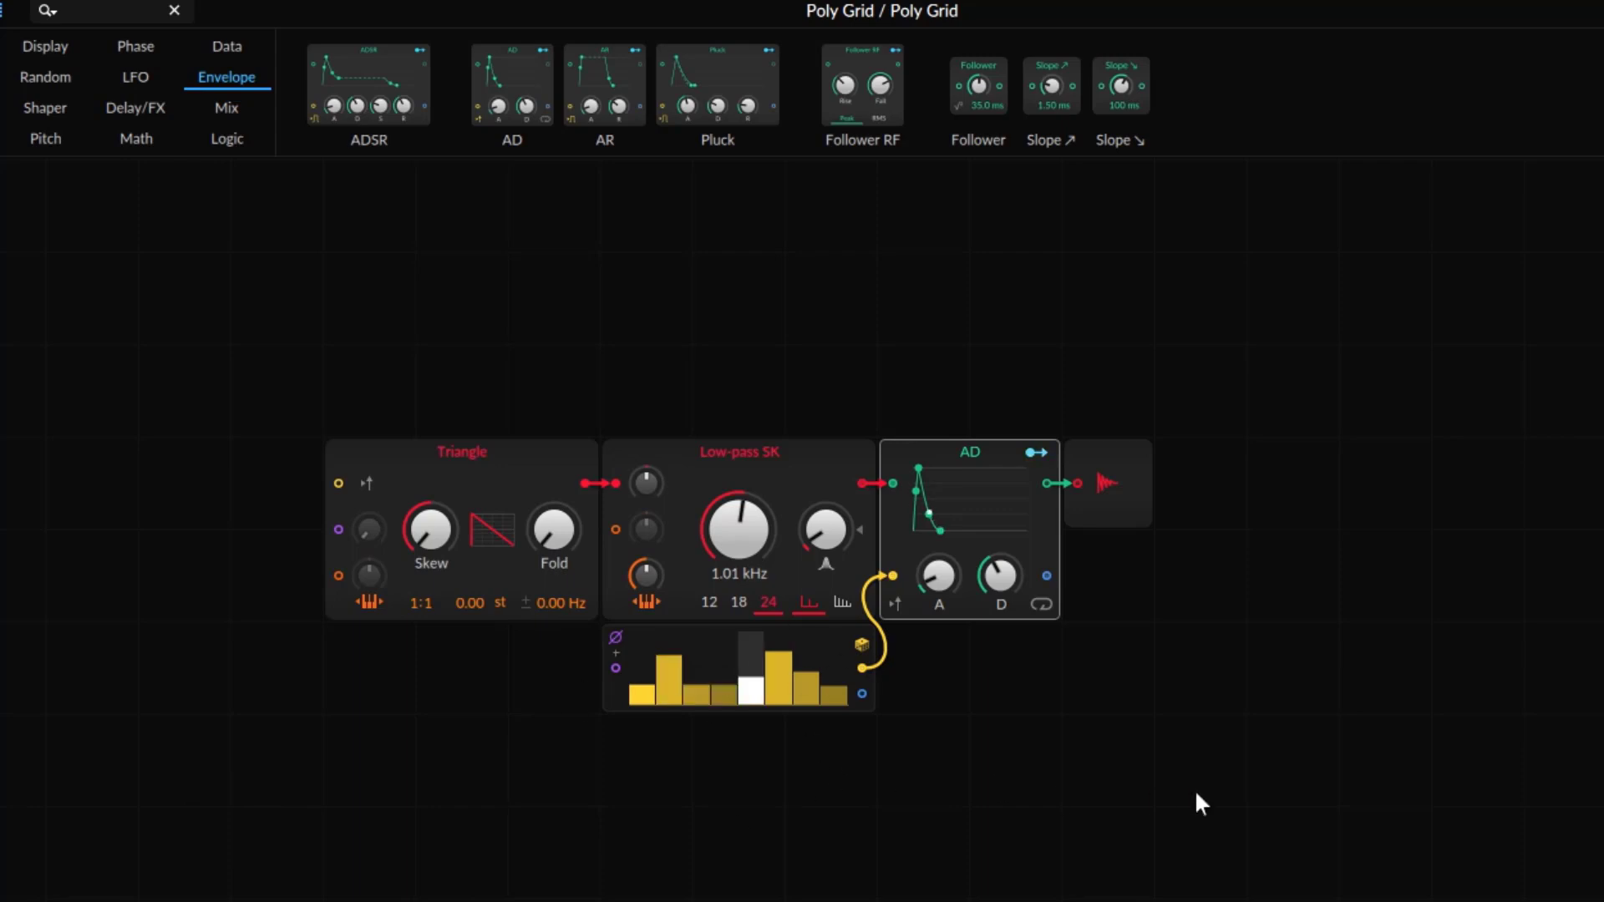
{"action": "left_click", "coordinate": [242, 46]}
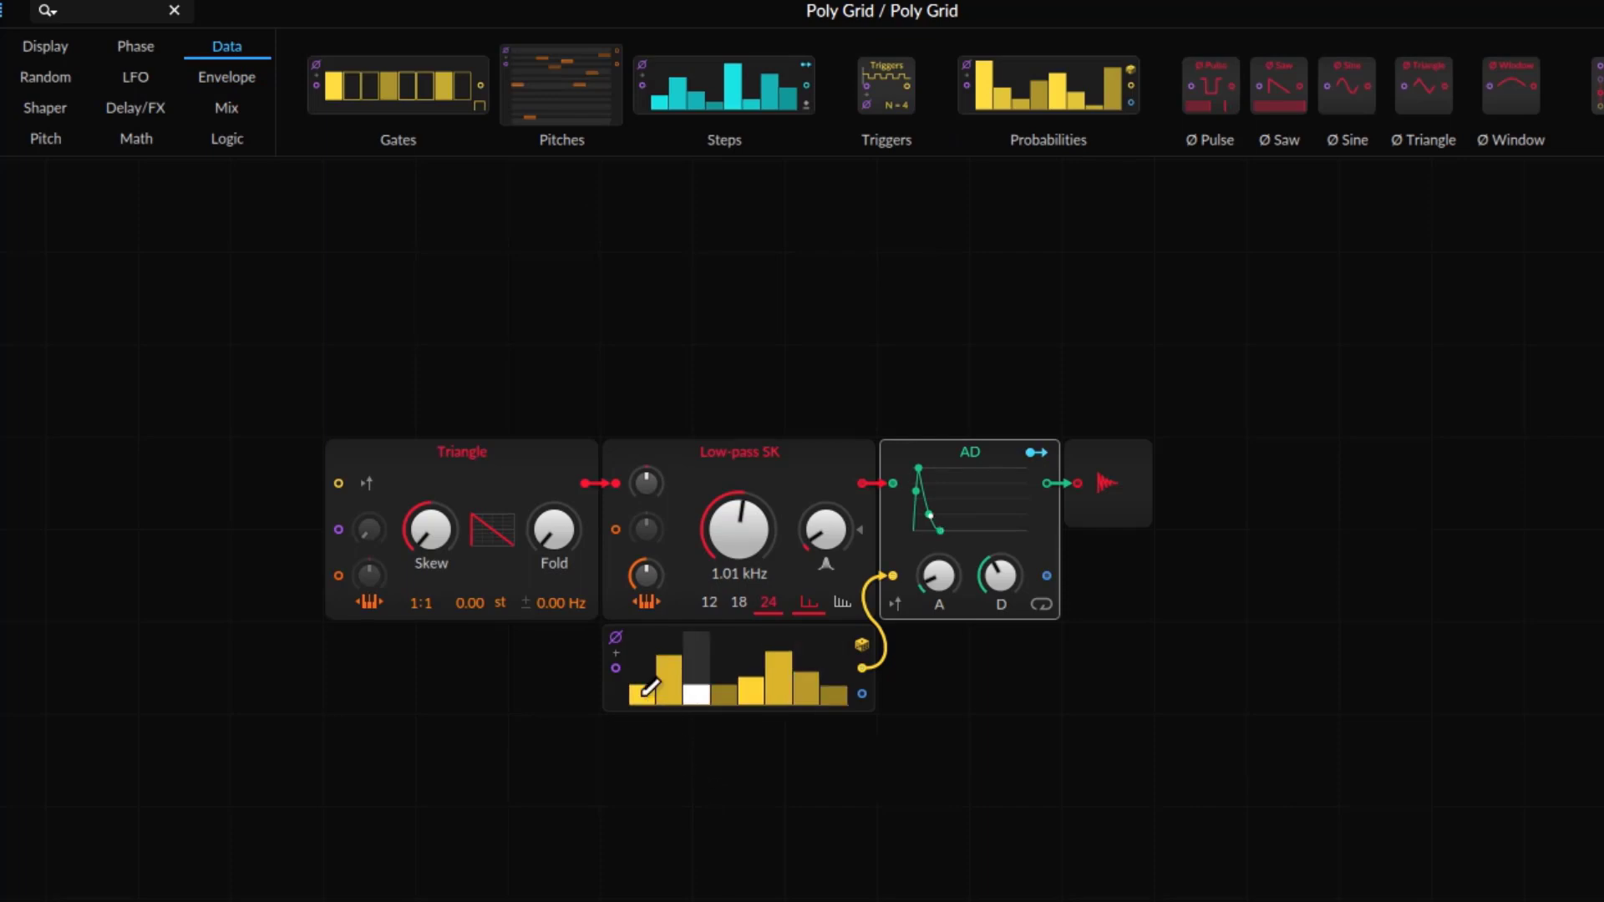
- Raise all eight probability steps to full height and redraw them at nearly even low heights
{"action": "left_click_drag", "start_coordinate": [639, 623], "coordinate": [857, 616]}
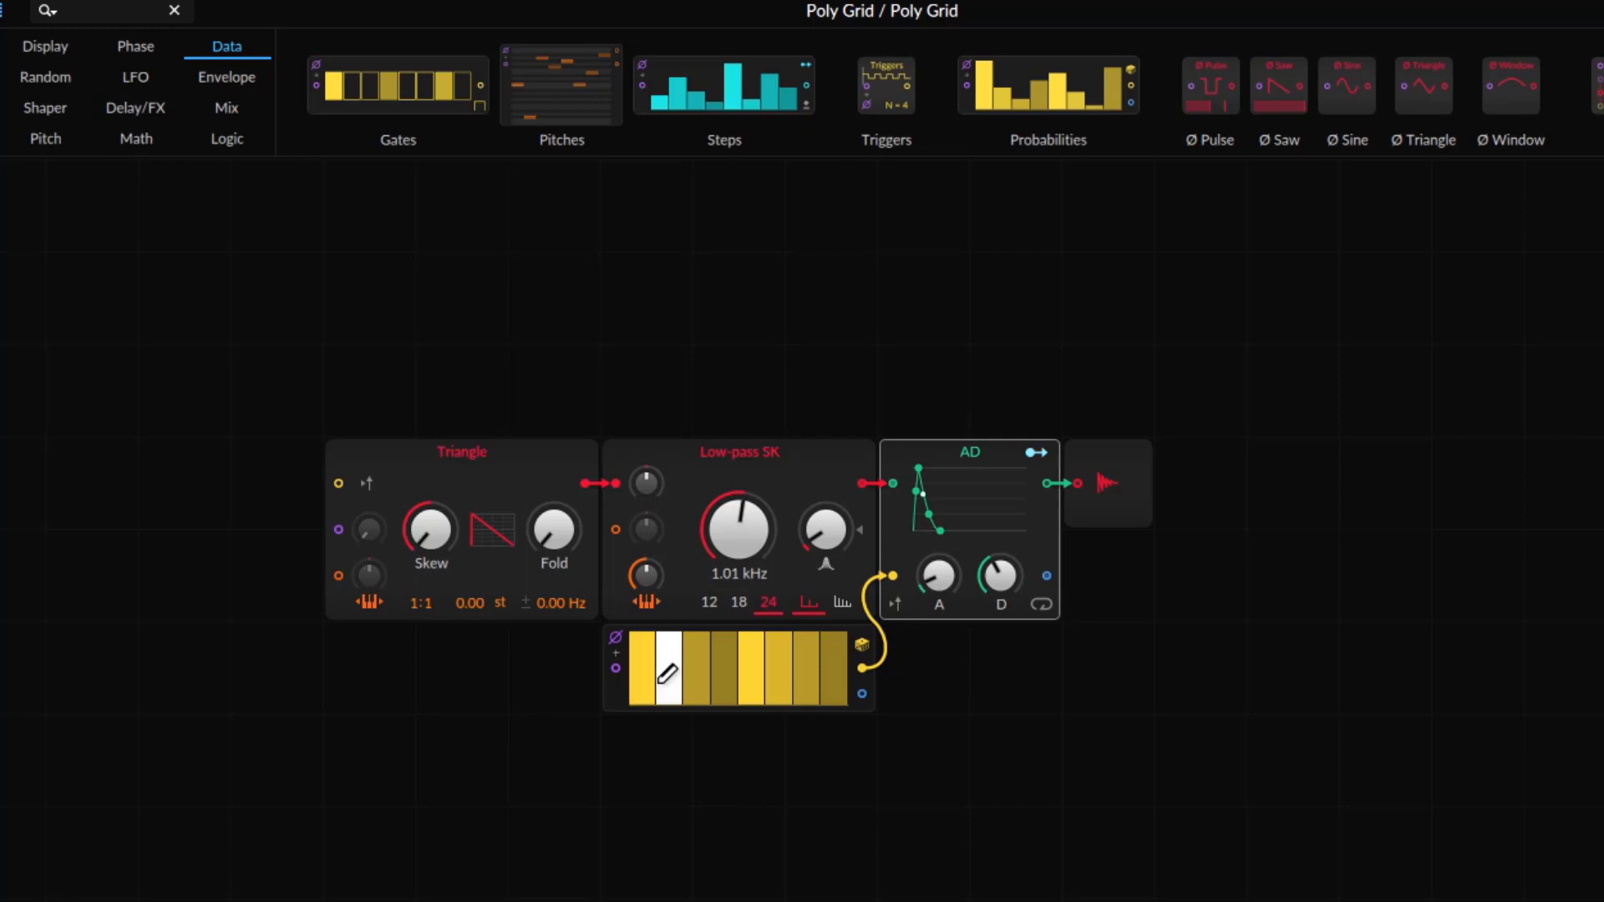
{"action": "right_click", "coordinate": [697, 668]}
{"action": "key", "text": "Escape"}
{"action": "left_click_drag", "start_coordinate": [643, 655], "coordinate": [838, 672]}
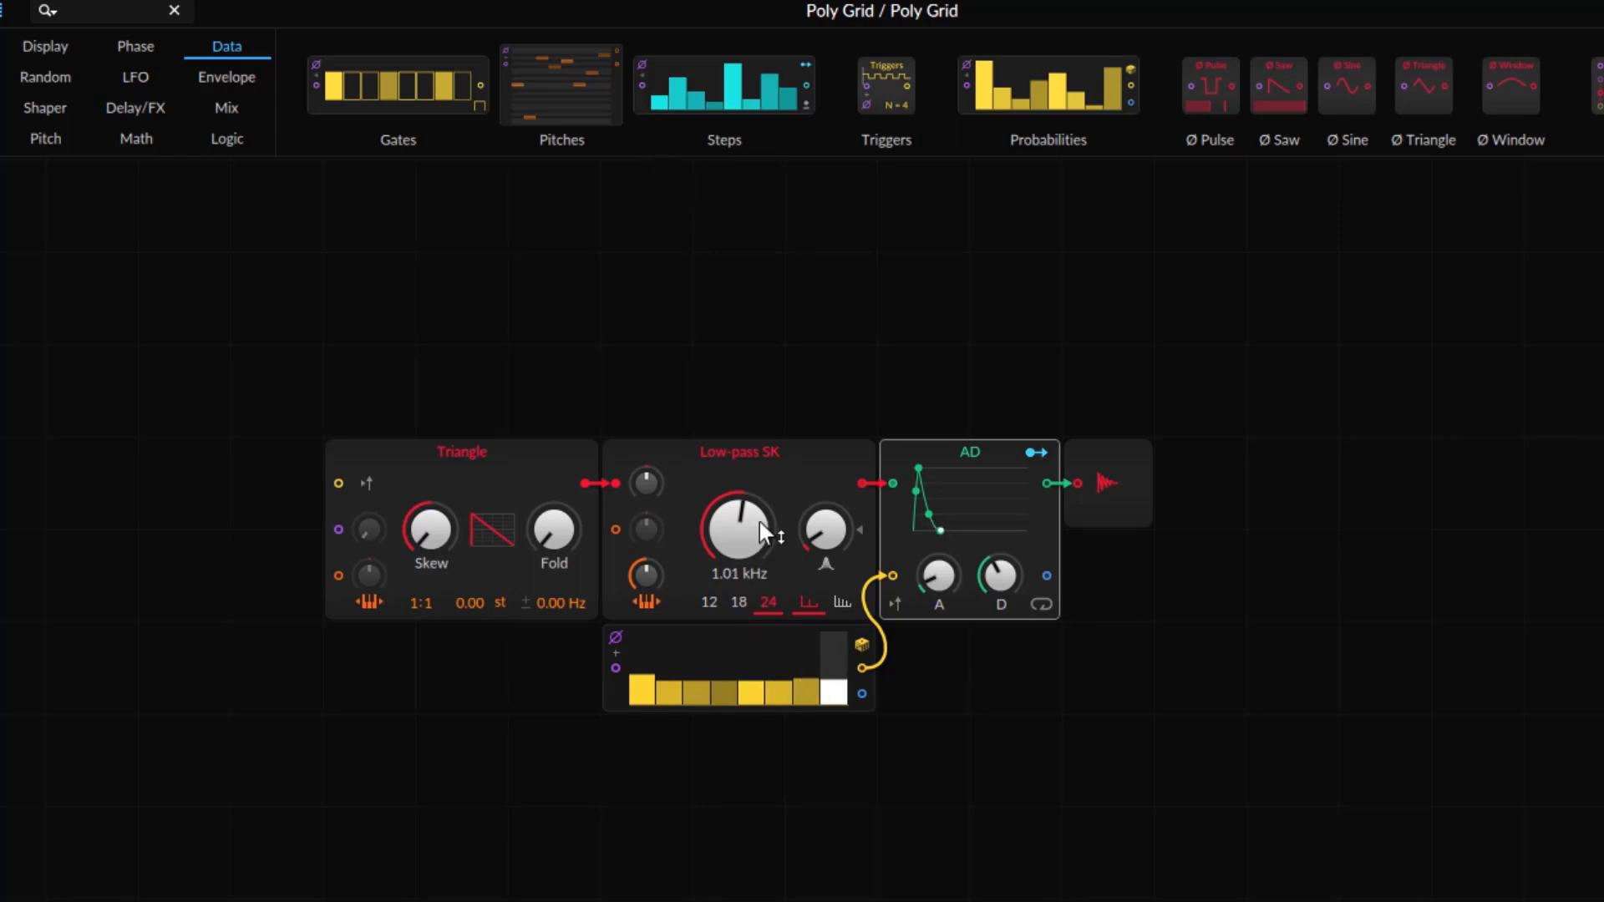
- Generate a Saw shape for the eight probability steps
{"action": "right_click", "coordinate": [714, 655]}
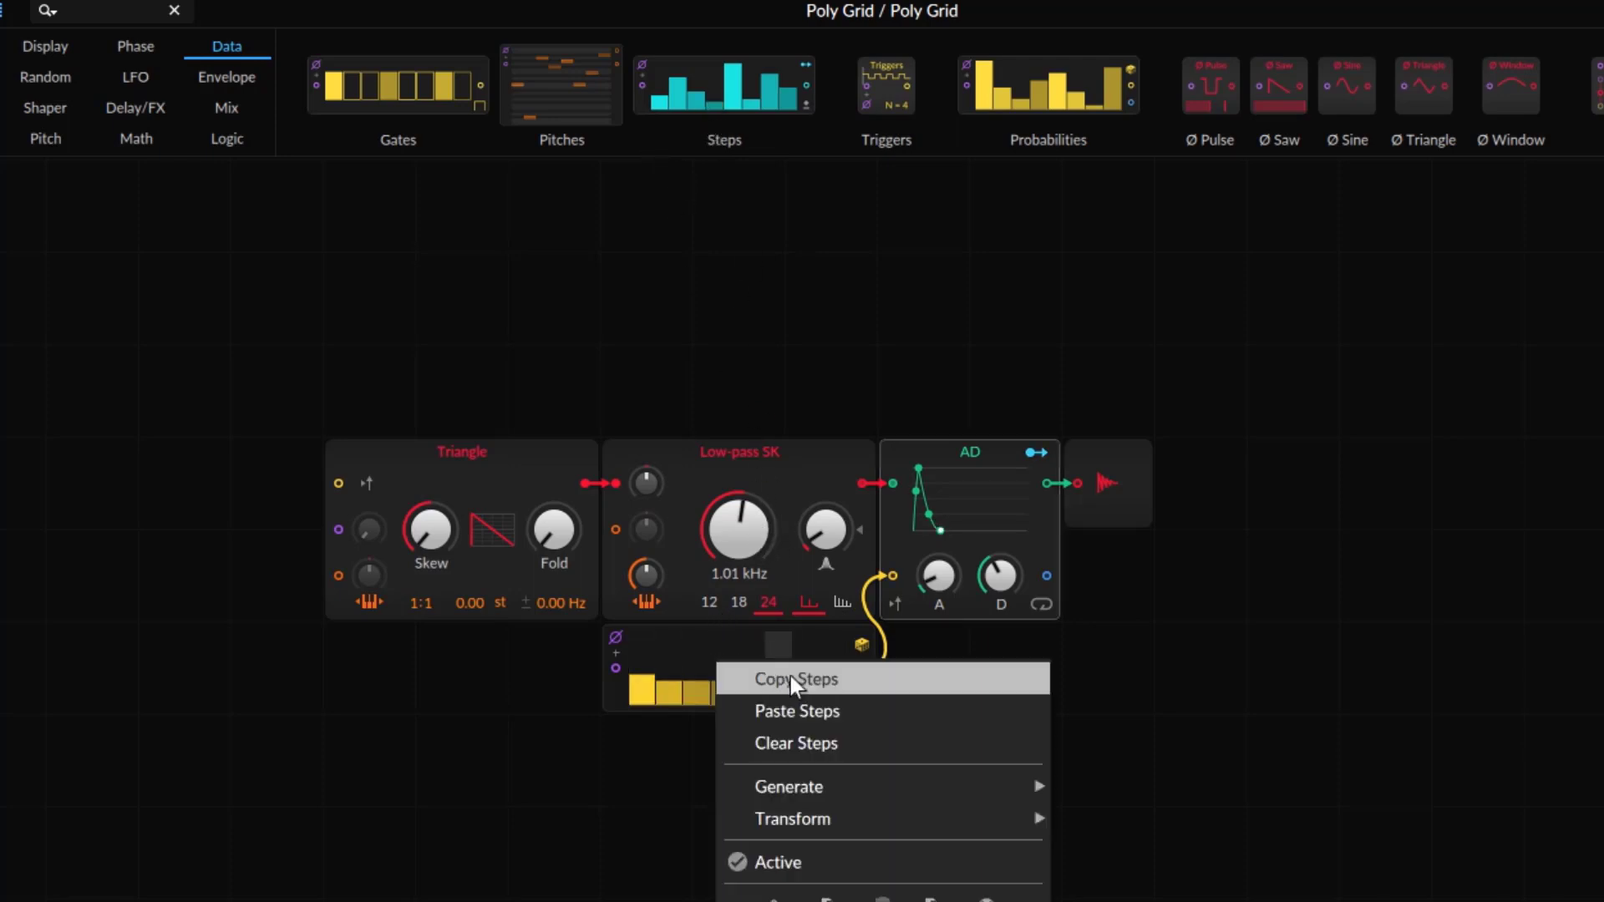
{"action": "mouse_move", "coordinate": [834, 785]}
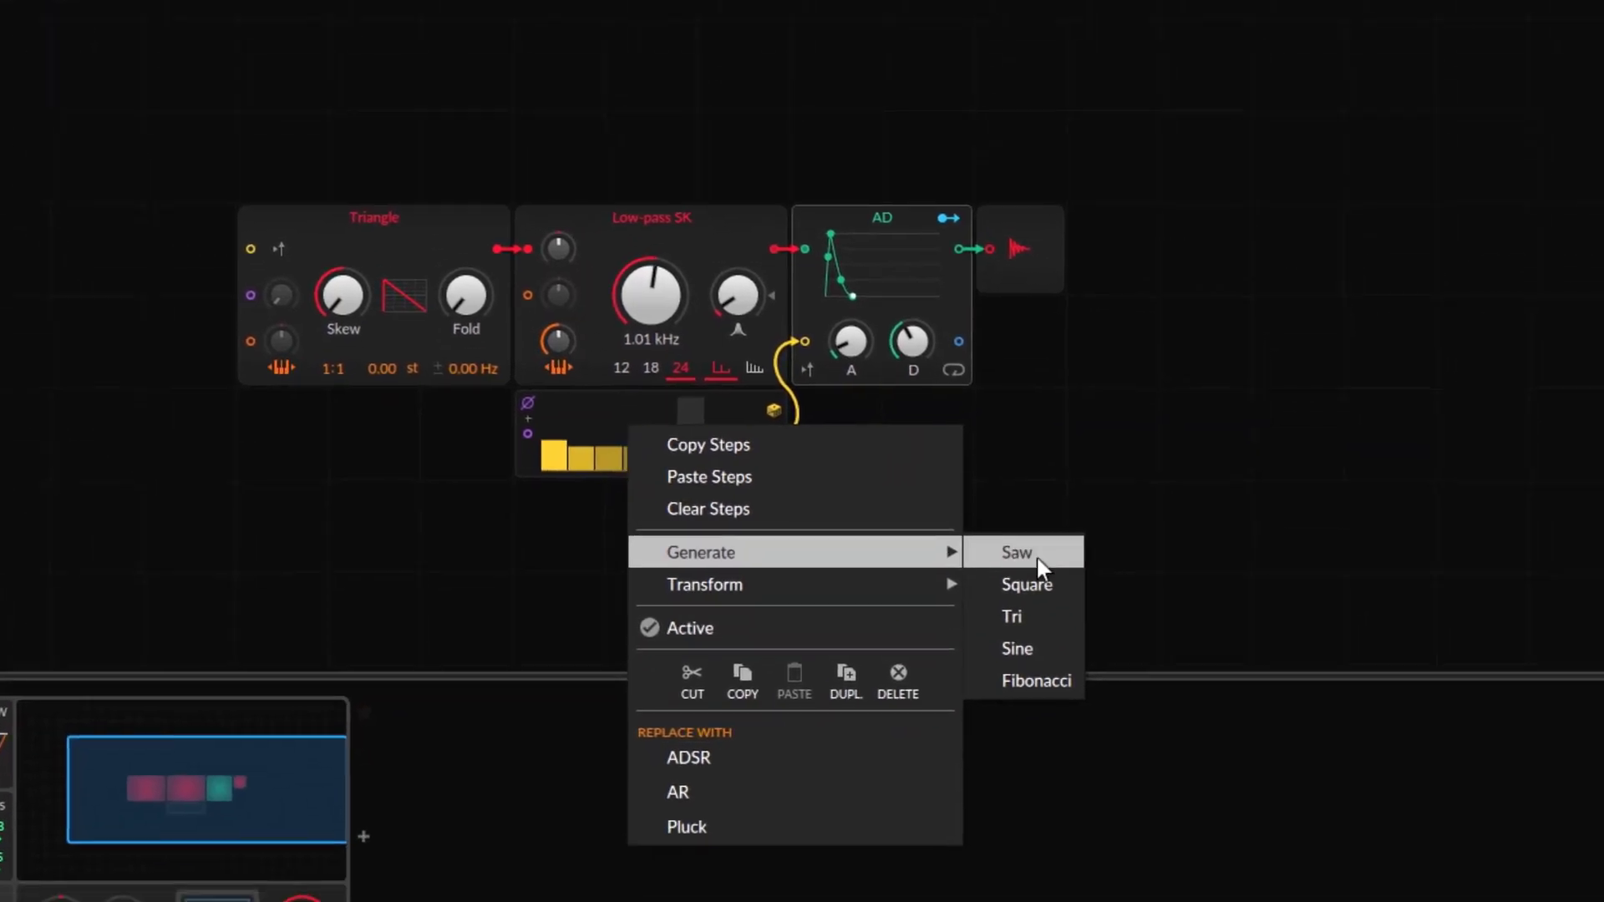
{"action": "mouse_move", "coordinate": [858, 583]}
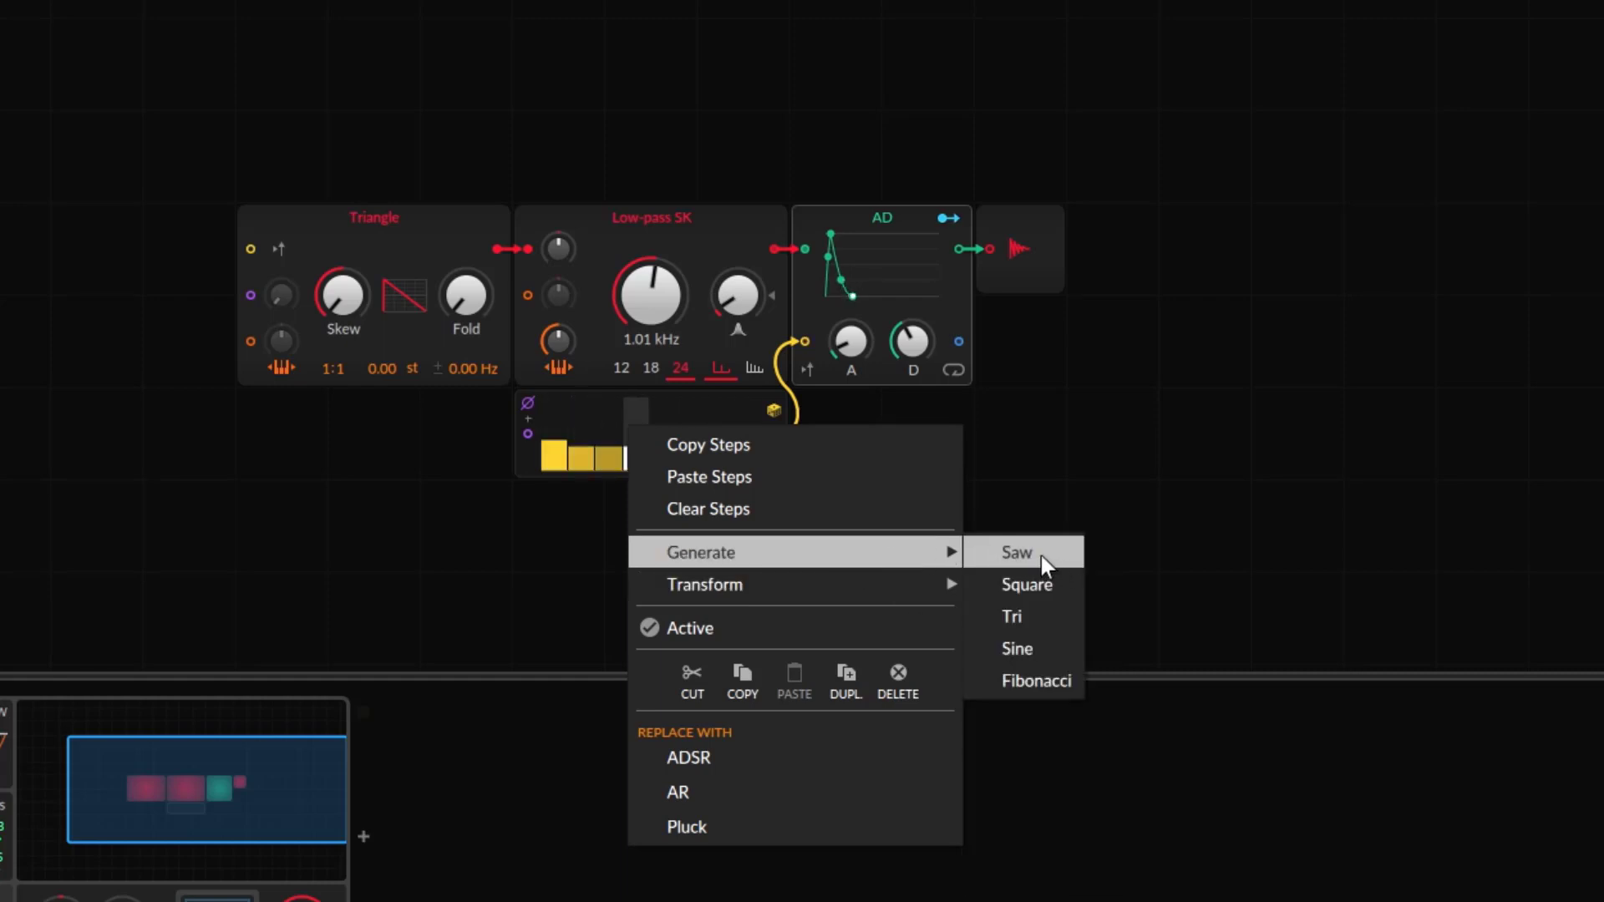
{"action": "left_click", "coordinate": [1041, 554]}
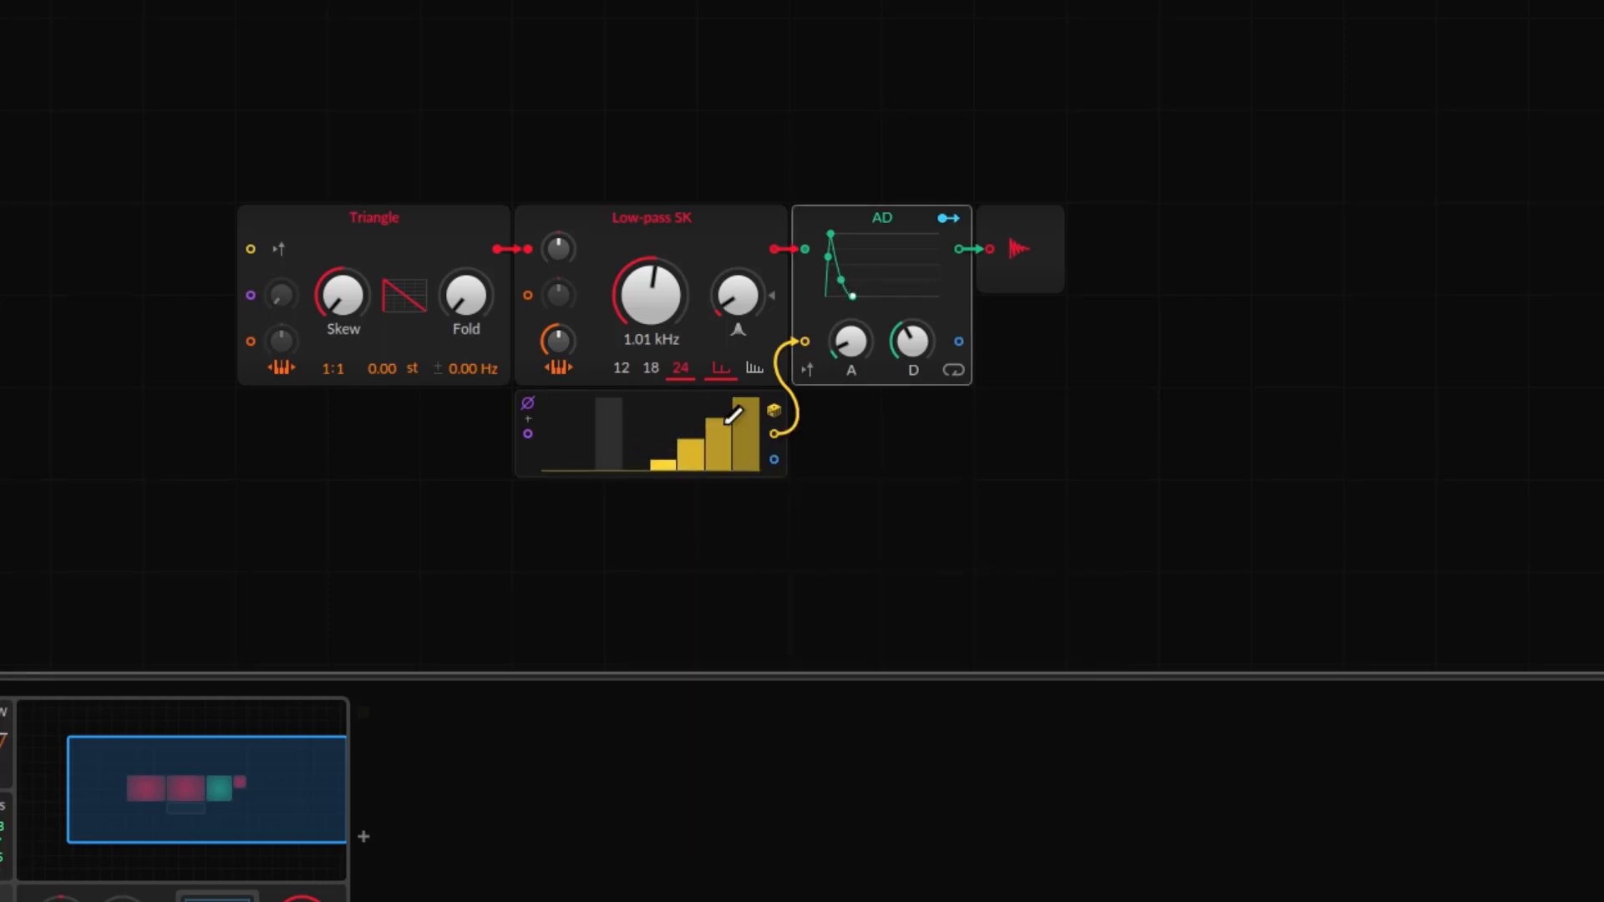
- Generate a Tri shape for the probability steps and apply the Sharpen transform to it
{"action": "right_click", "coordinate": [577, 442]}
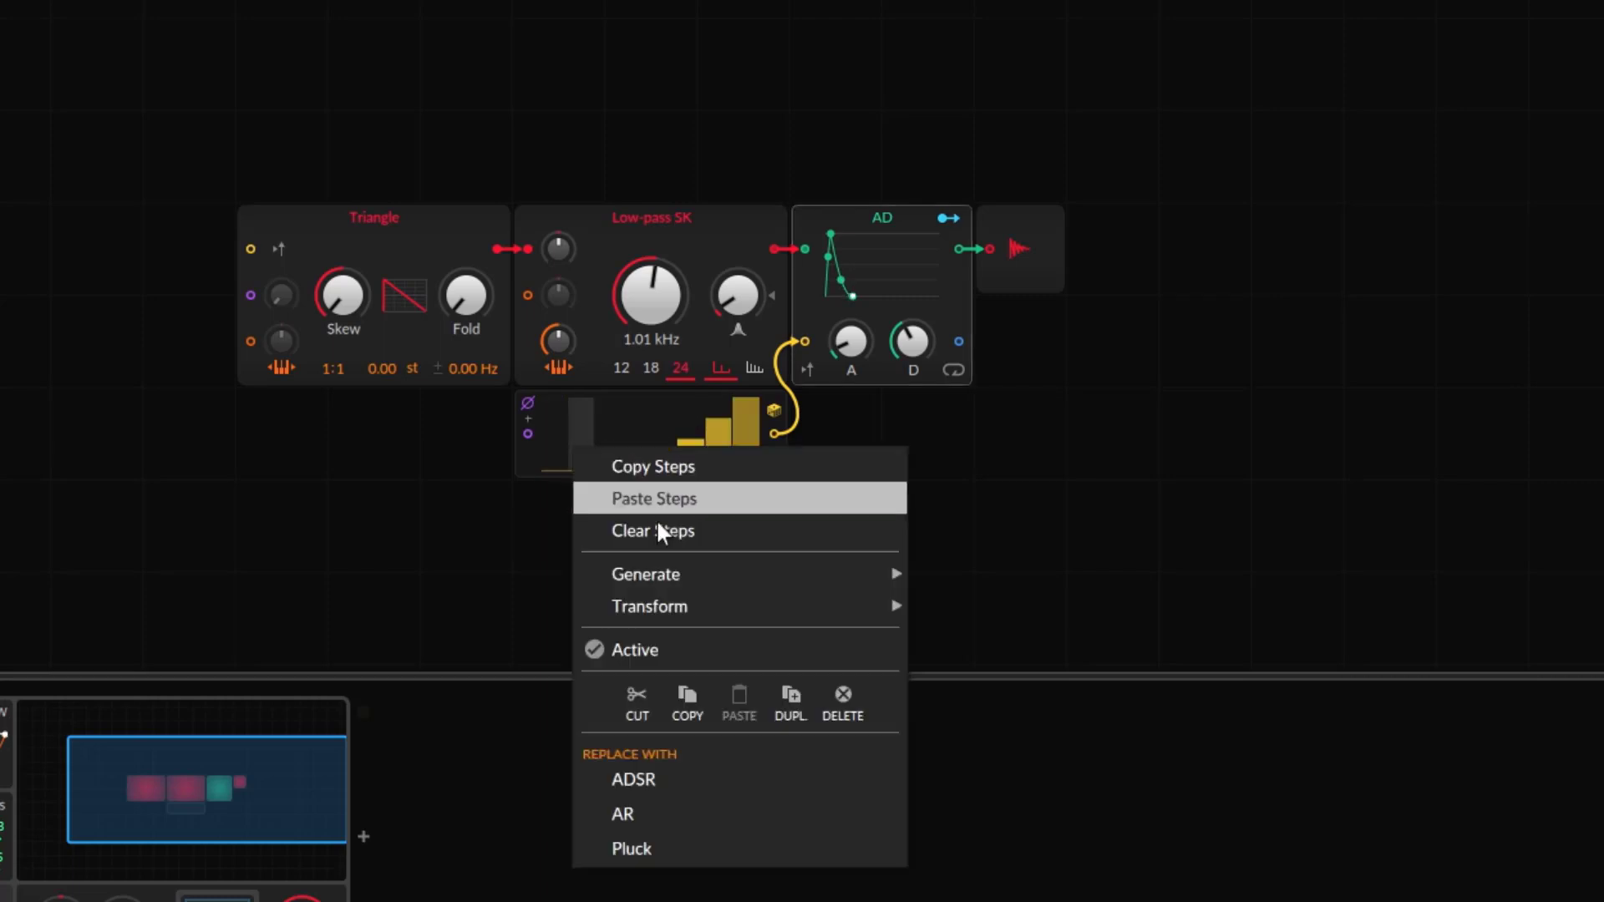
{"action": "mouse_move", "coordinate": [720, 574]}
{"action": "left_click", "coordinate": [969, 643]}
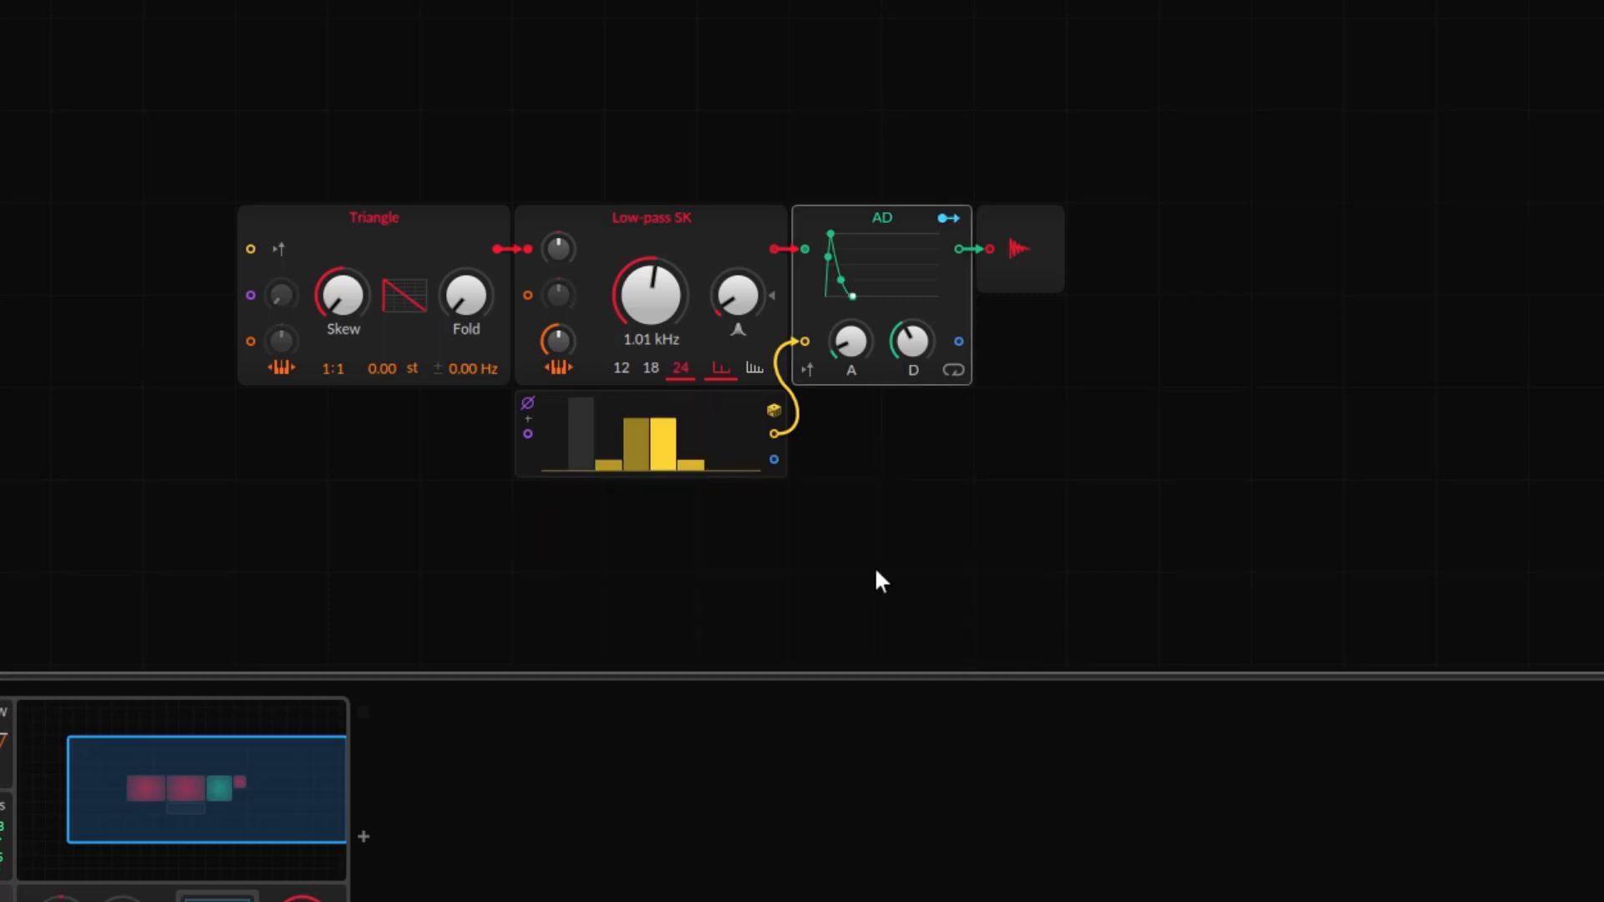
{"action": "right_click", "coordinate": [622, 426]}
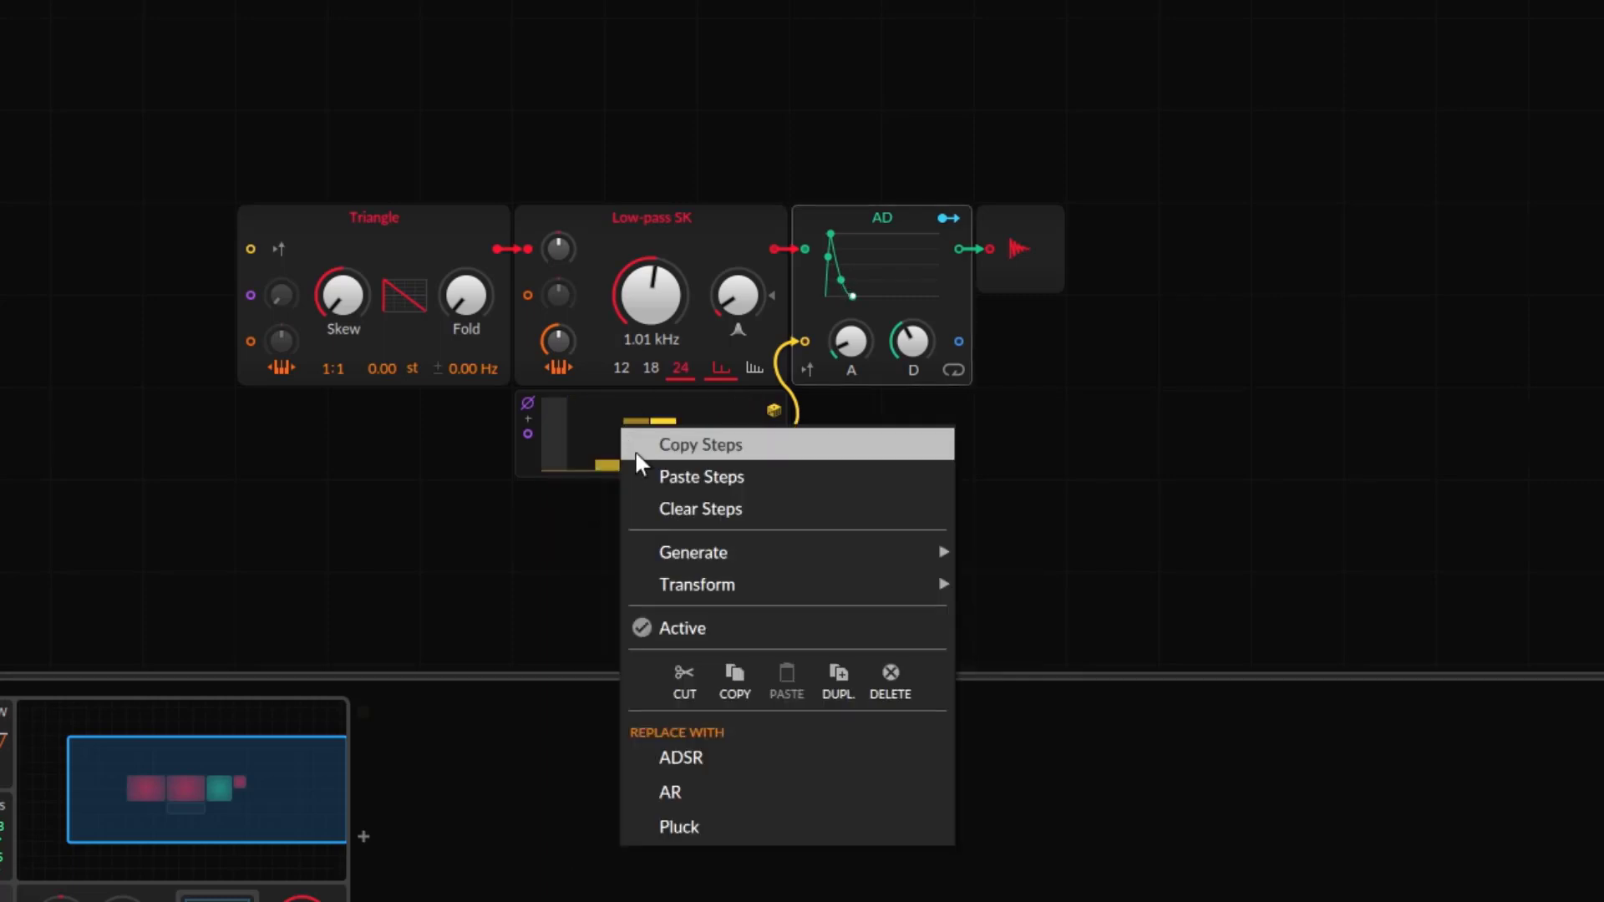
{"action": "mouse_move", "coordinate": [762, 600]}
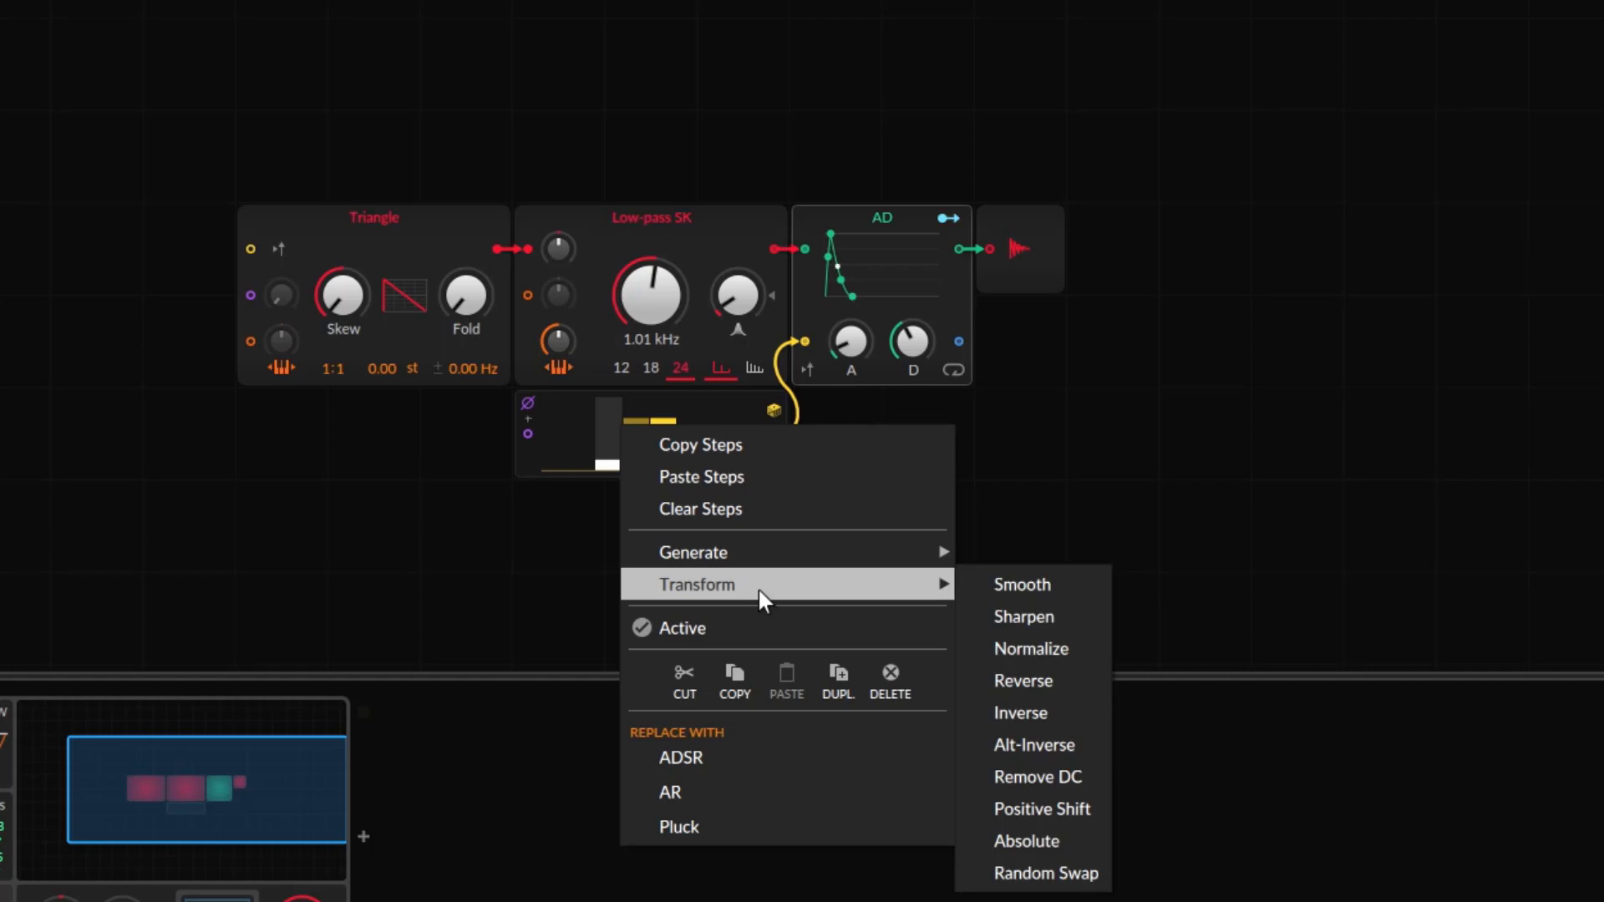
{"action": "left_click", "coordinate": [1018, 619]}
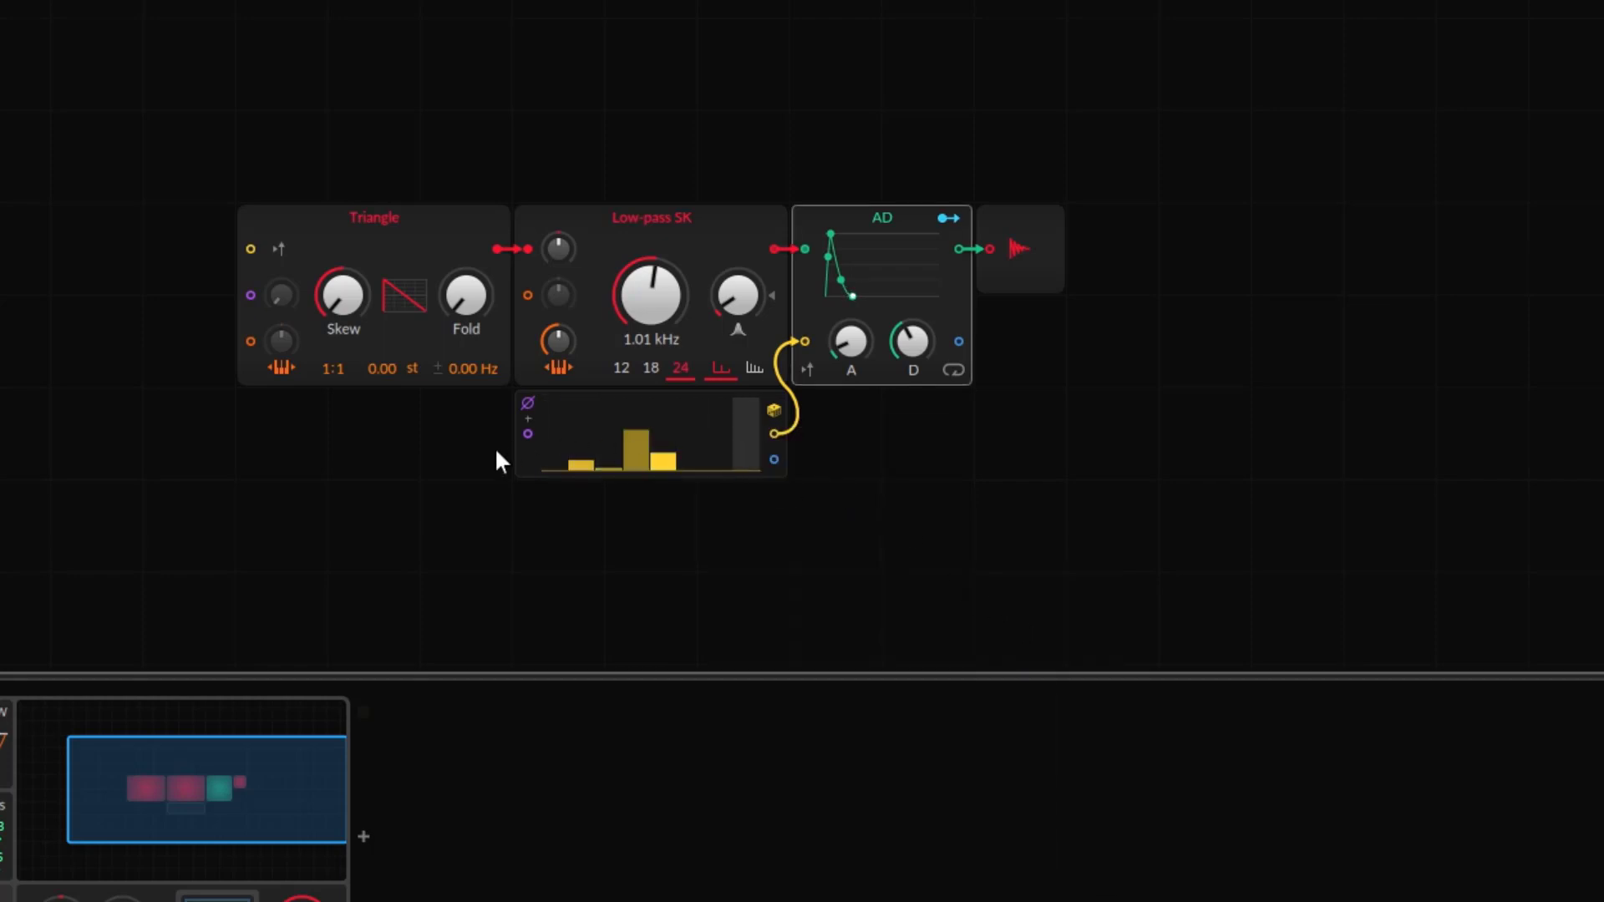
- Set the Probabilities step count to 63 and generate a Saw shape across its steps
{"action": "left_click", "coordinate": [534, 455]}
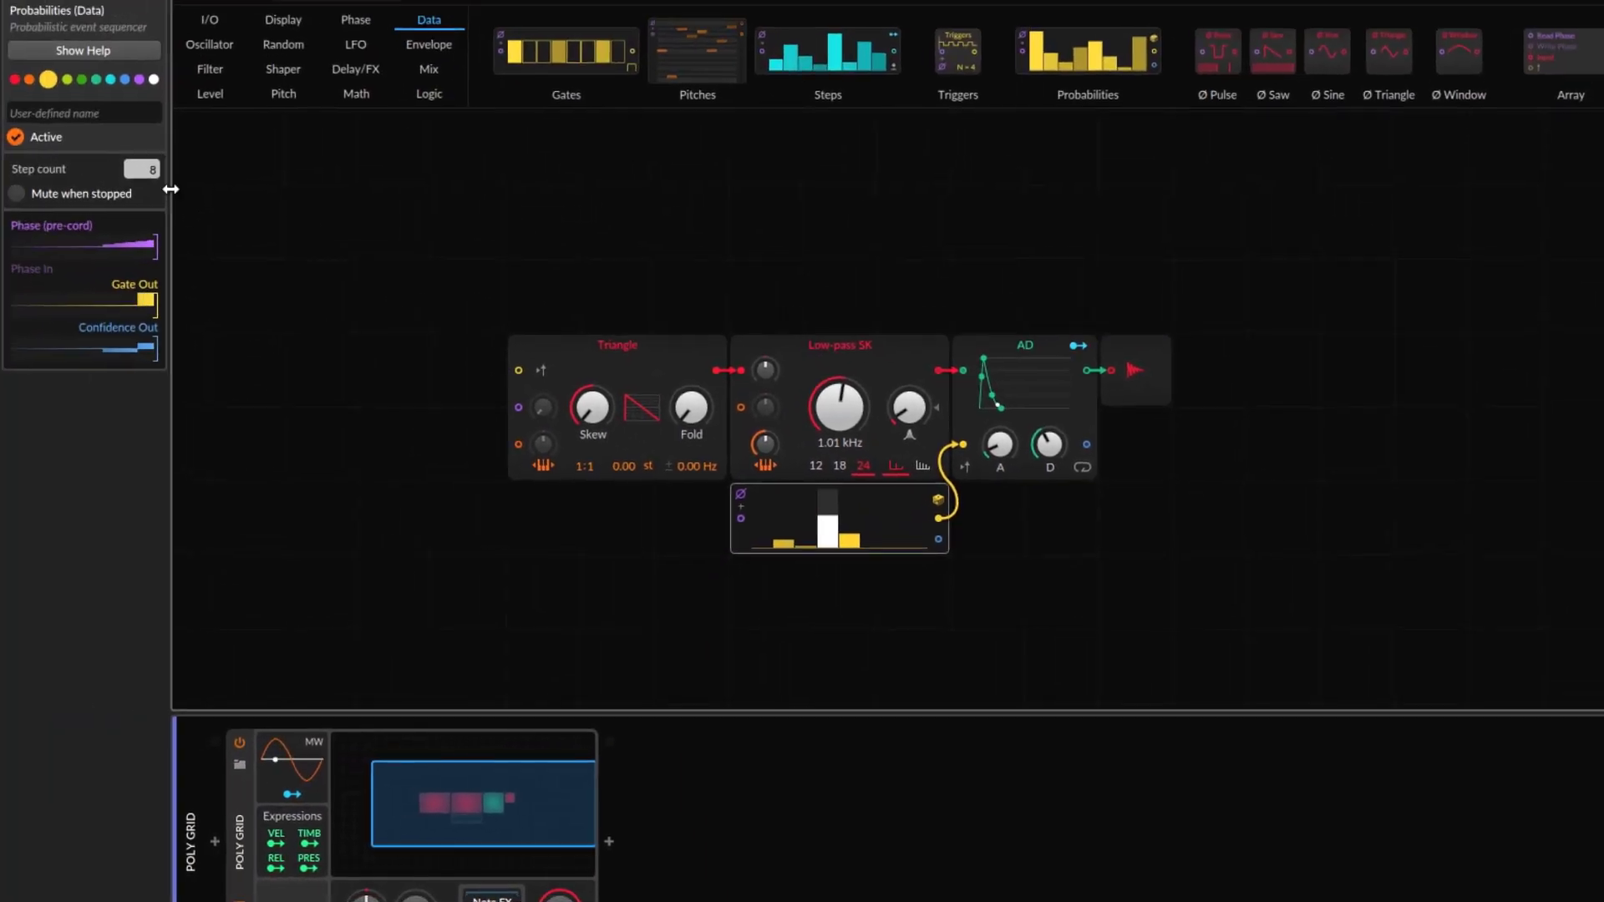
{"action": "left_click_drag", "start_coordinate": [142, 168], "coordinate": [142, 103]}
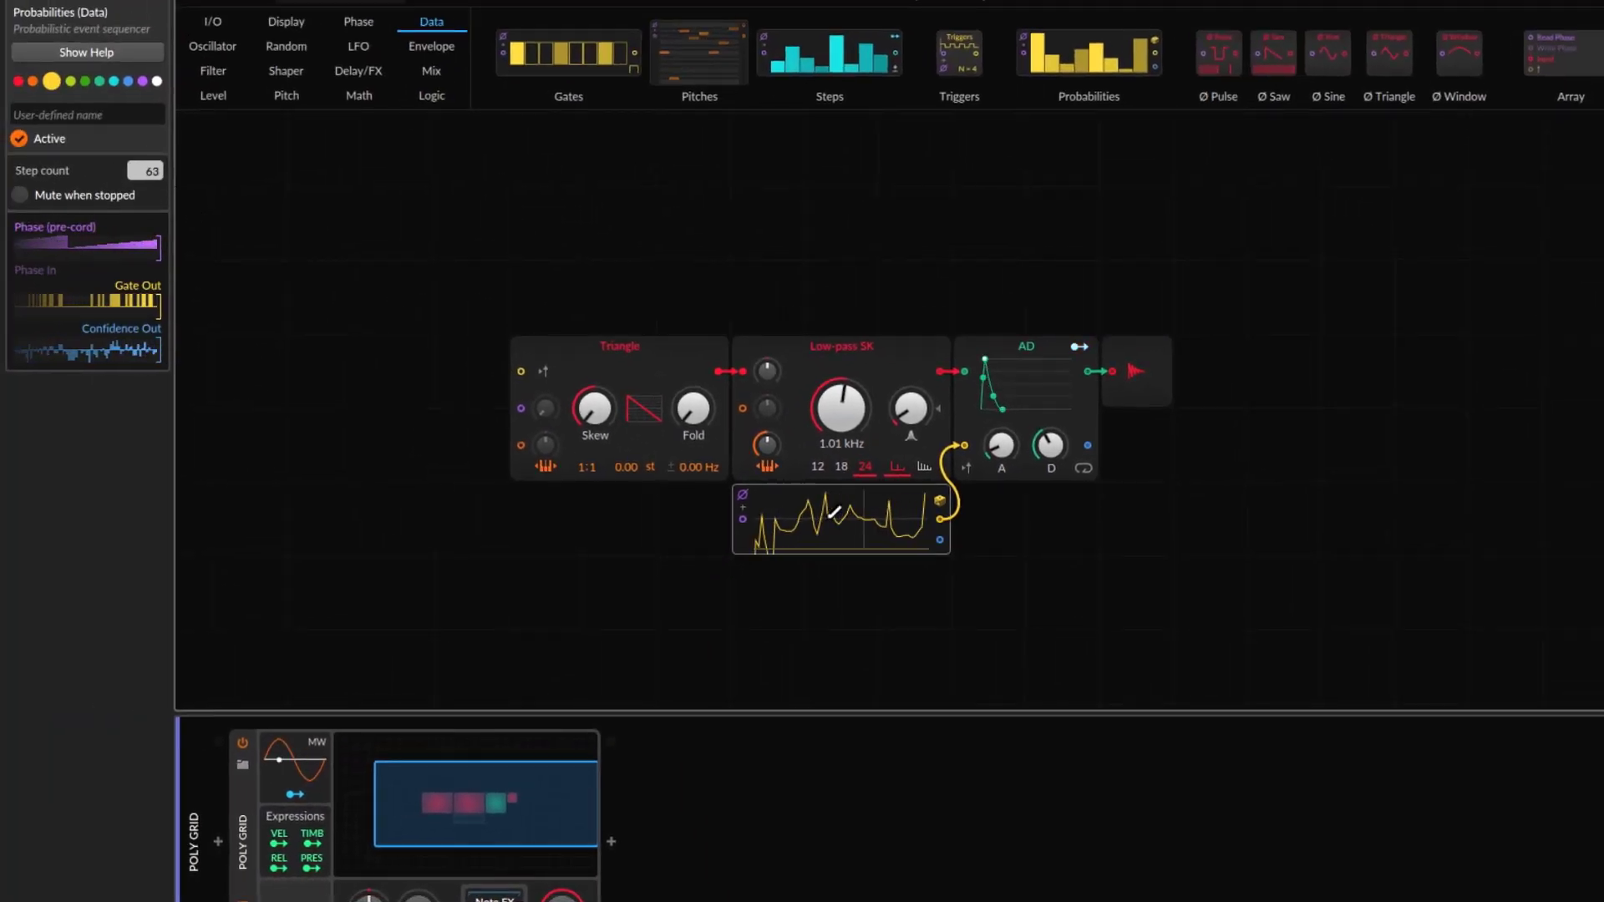
{"action": "right_click", "coordinate": [840, 527]}
{"action": "mouse_move", "coordinate": [941, 624]}
{"action": "left_click", "coordinate": [1128, 629]}
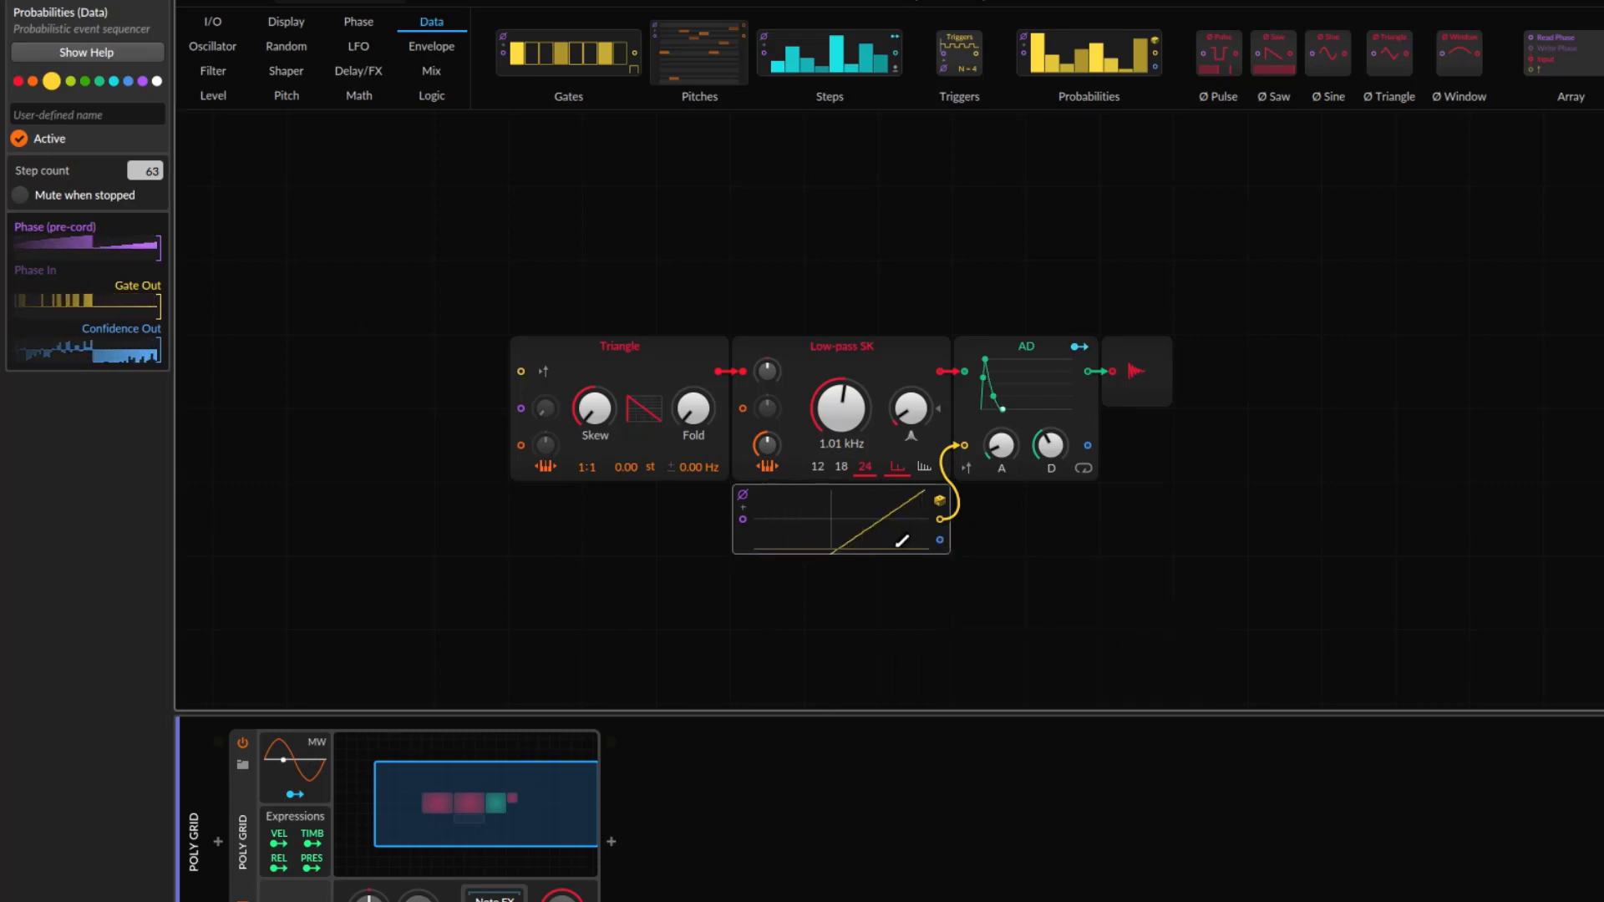
- Lower the Probabilities step count to eight
{"action": "right_click", "coordinate": [863, 543]}
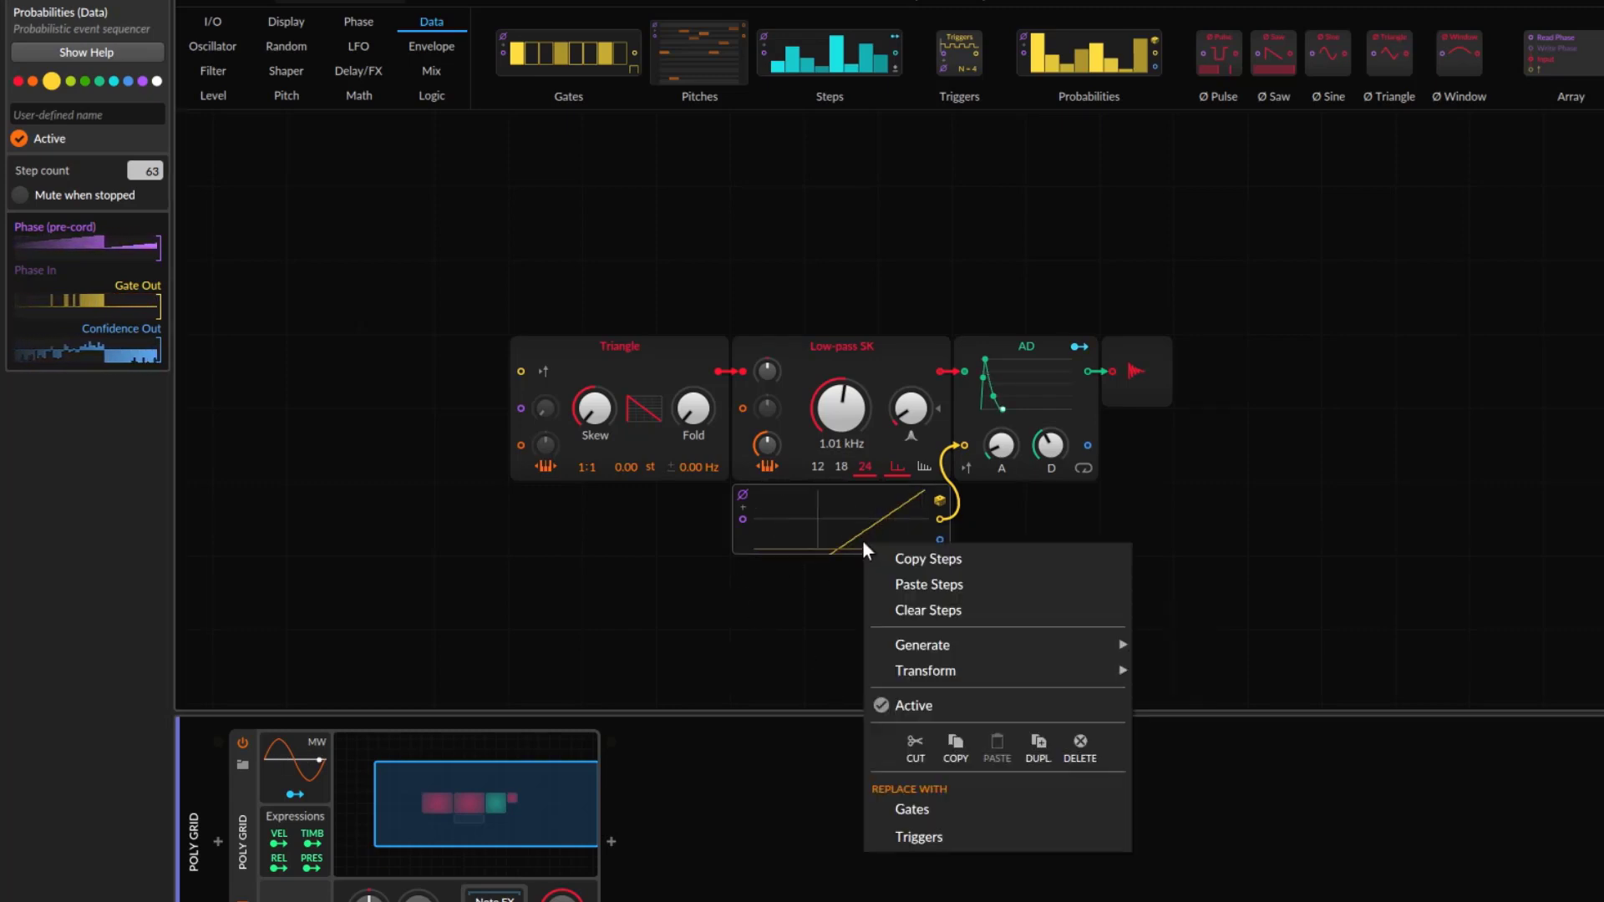
{"action": "left_click_drag", "start_coordinate": [146, 170], "coordinate": [116, 573]}
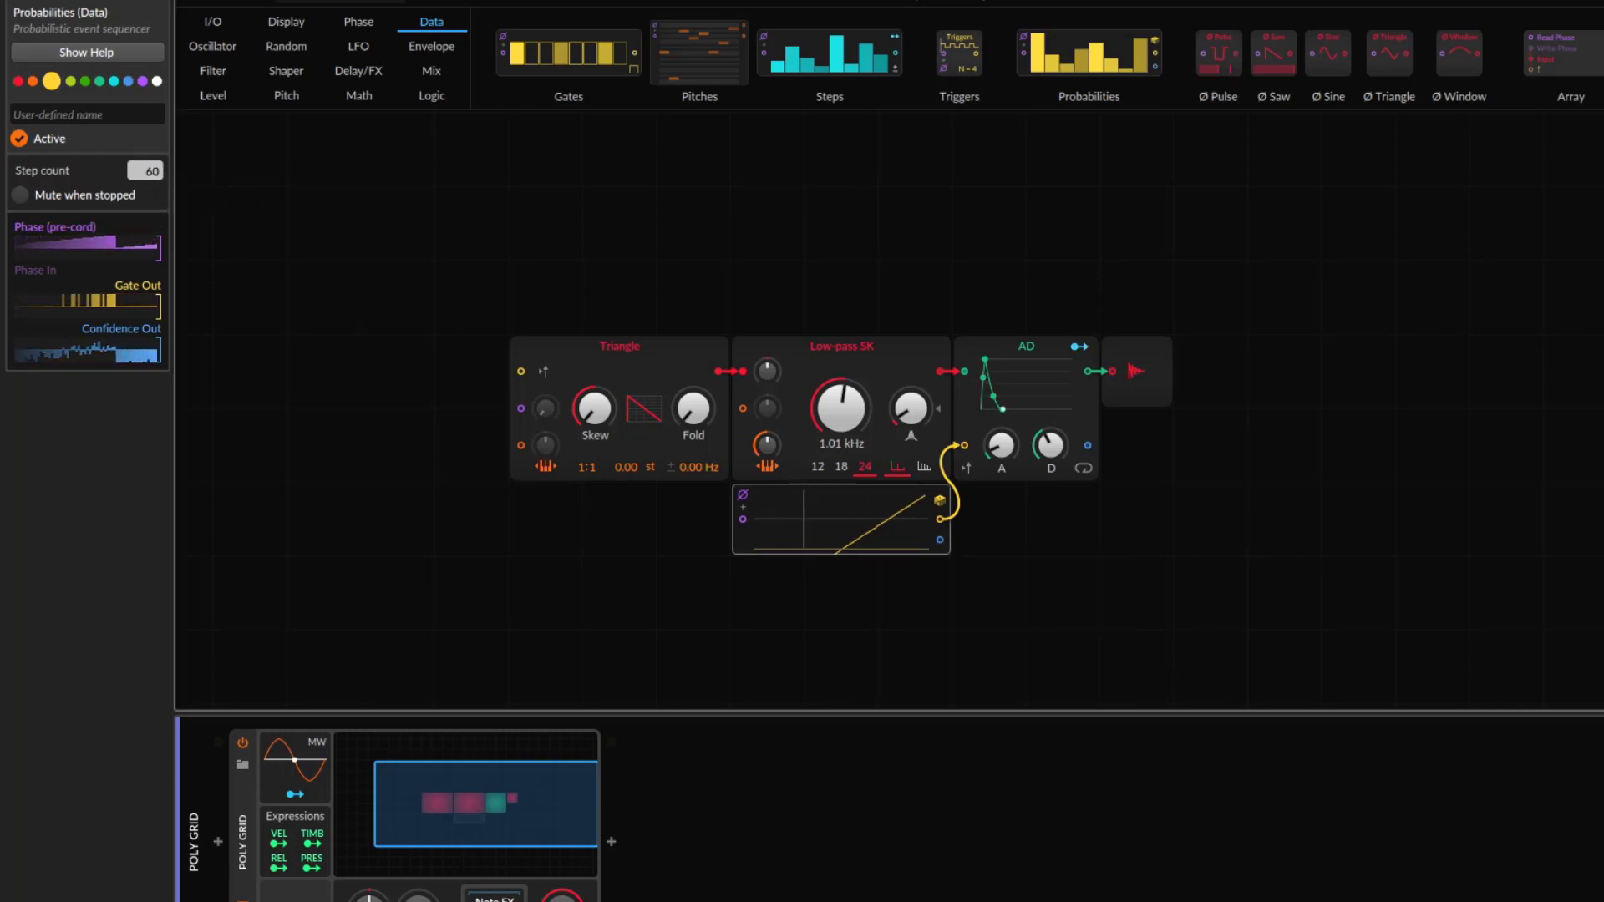
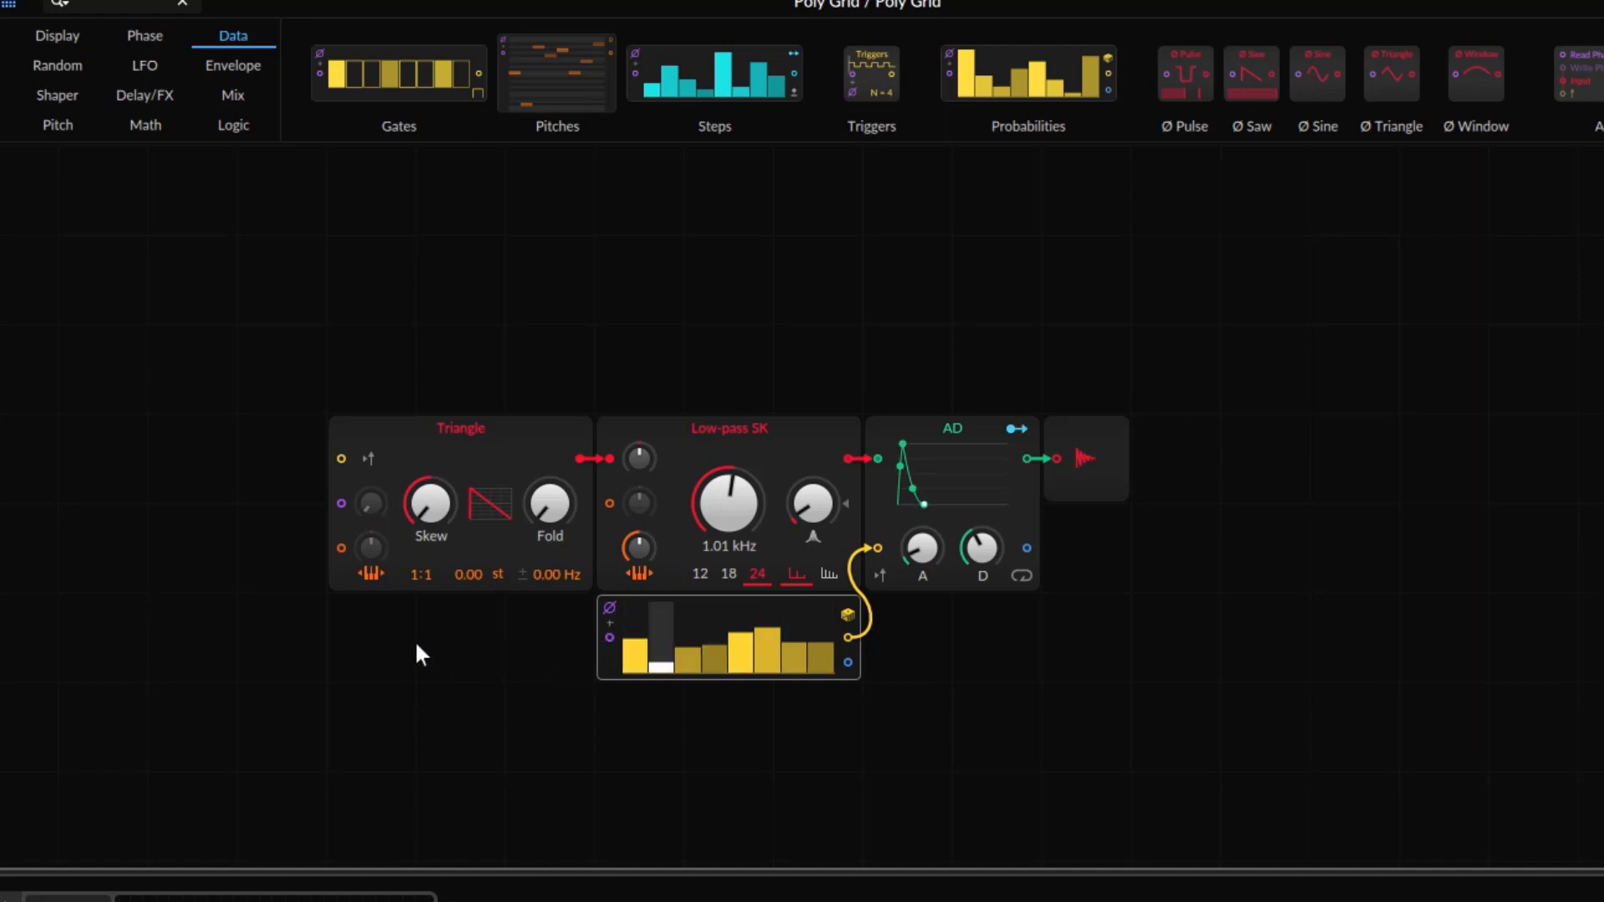
- Drive the Probabilities phase input from a new Phase In through a Ø Scaler, trying another rate and resetting it to 1.00
{"action": "left_click", "coordinate": [135, 46]}
{"action": "left_click", "coordinate": [6, 35]}
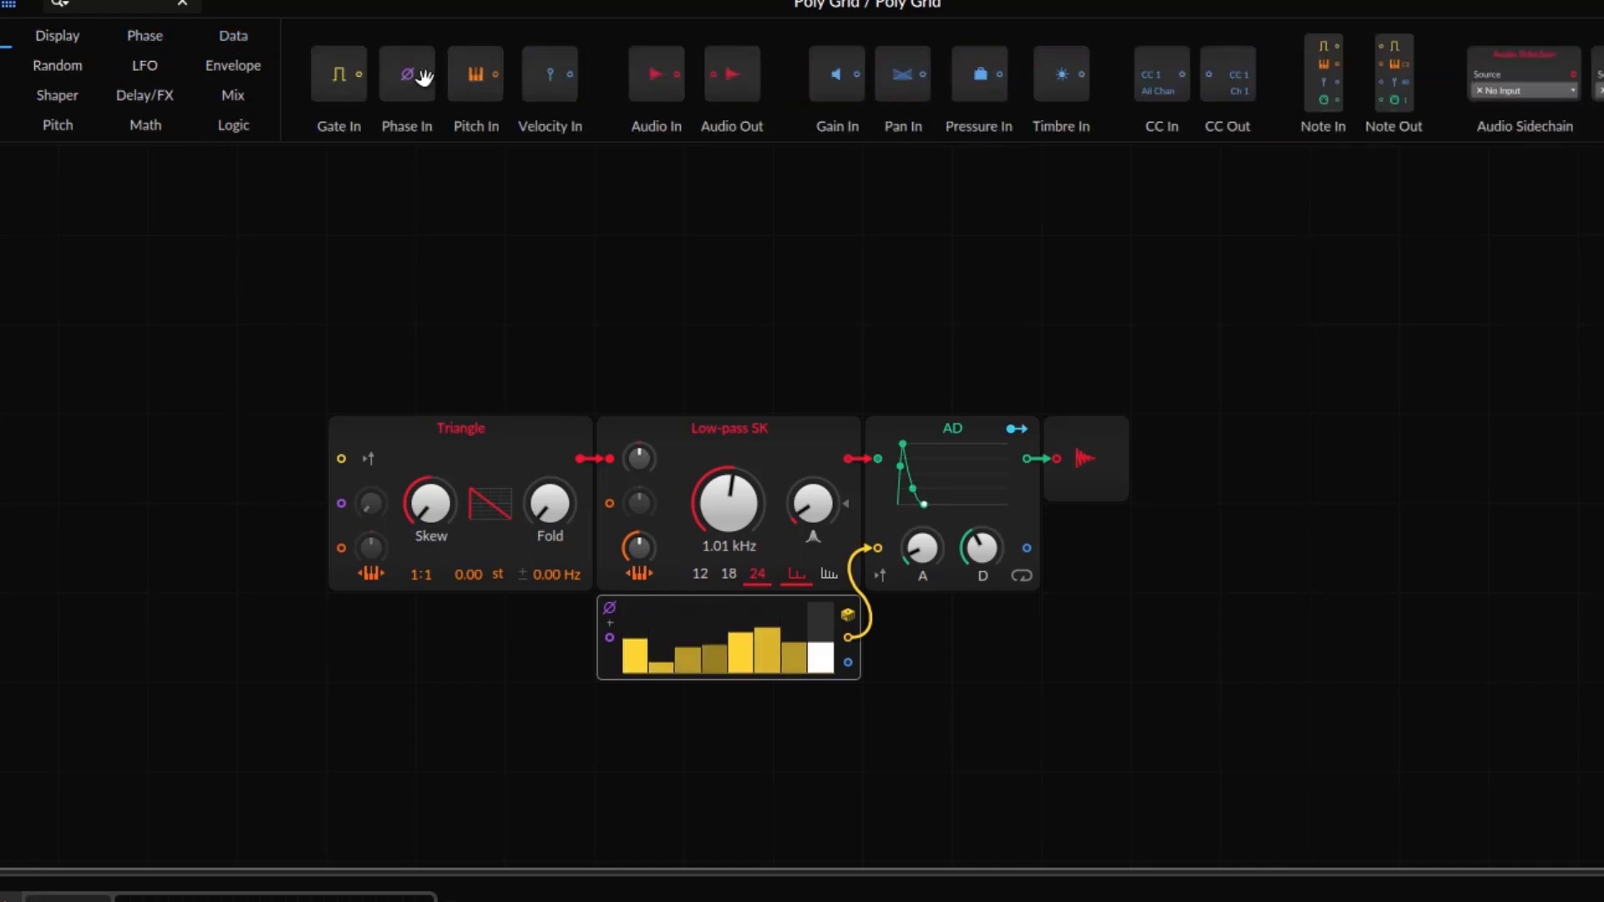
{"action": "left_click_drag", "start_coordinate": [424, 77], "coordinate": [371, 638]}
{"action": "left_click", "coordinate": [197, 40]}
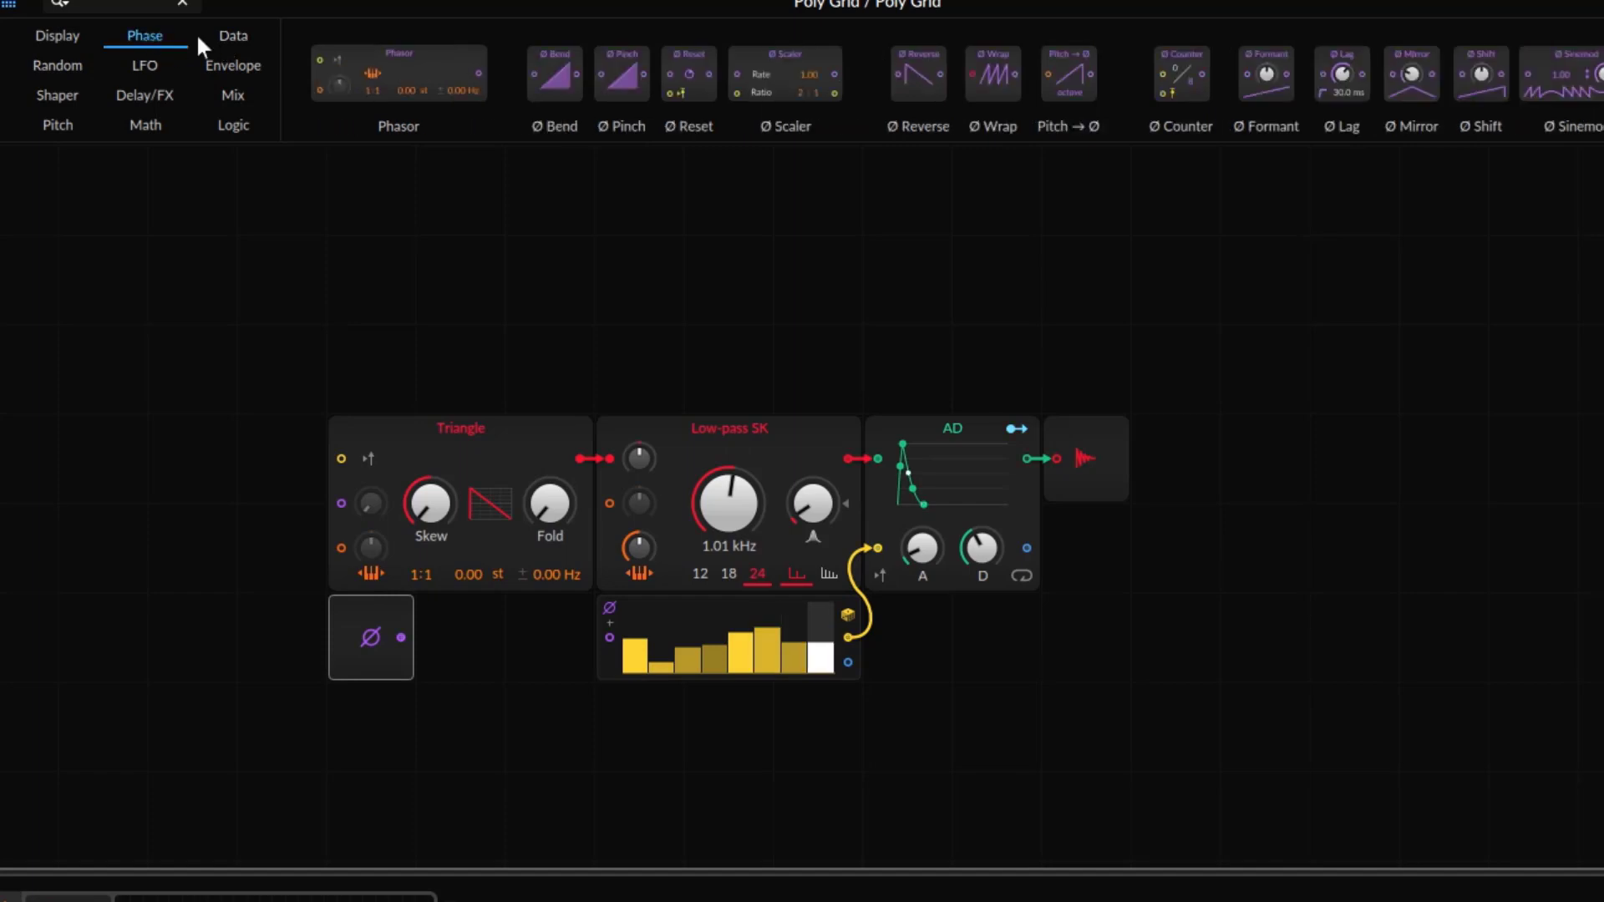
{"action": "left_click_drag", "start_coordinate": [806, 100], "coordinate": [402, 626]}
{"action": "left_click_drag", "start_coordinate": [580, 637], "coordinate": [610, 637]}
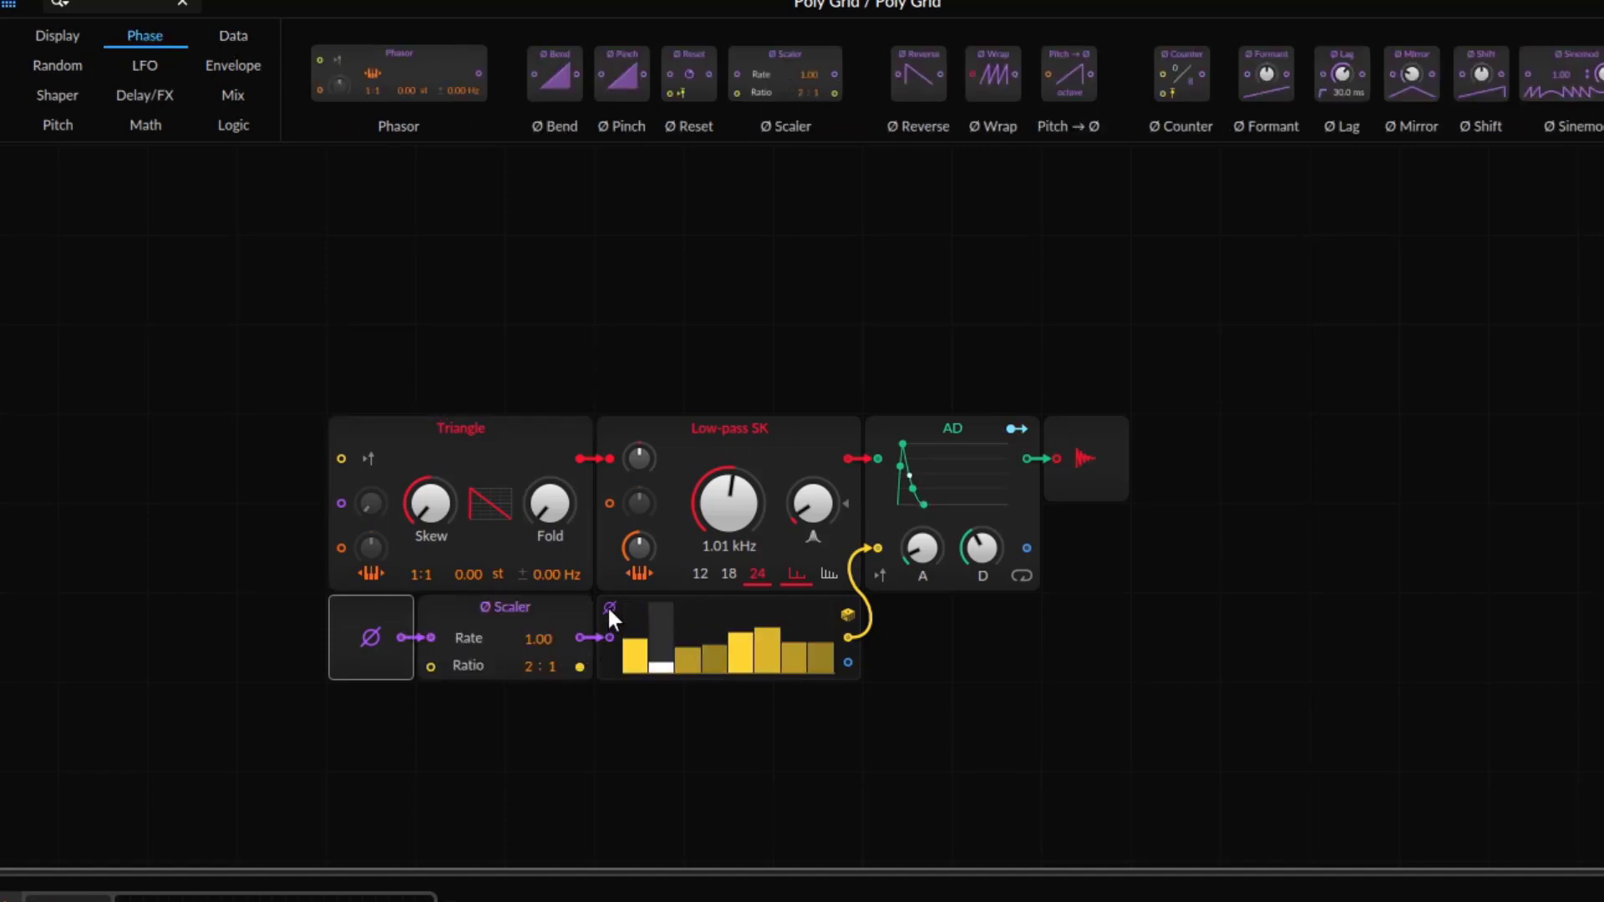
{"action": "left_click_drag", "start_coordinate": [526, 638], "coordinate": [526, 584]}
{"action": "double_click", "coordinate": [526, 638]}
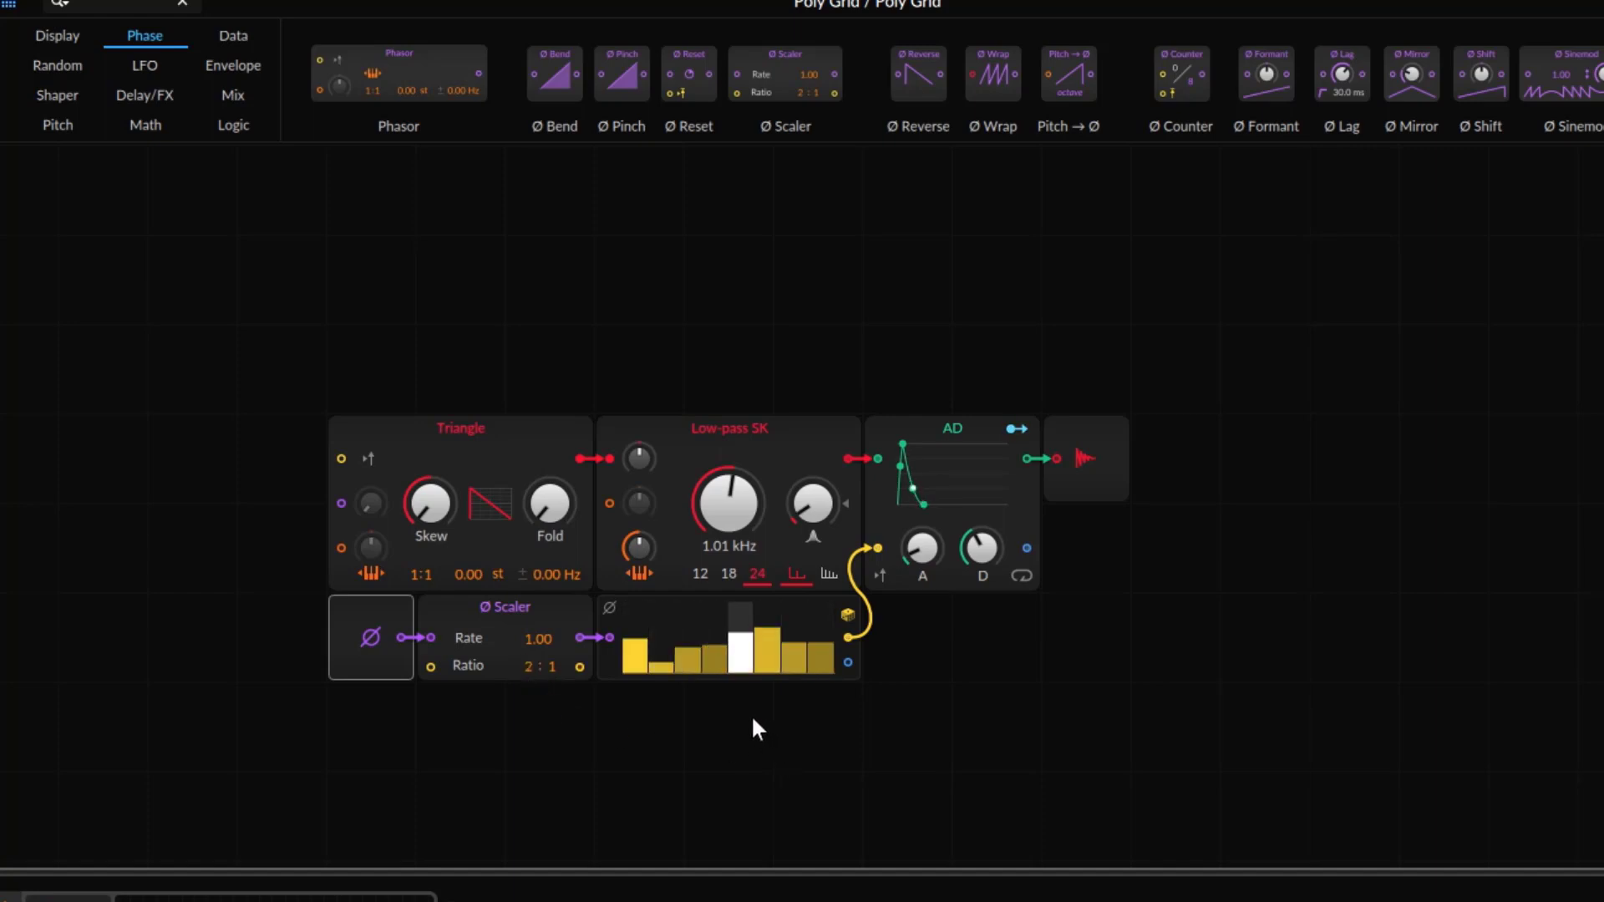
- Insert a Toggle module between the AD envelope and the audio output and switch it off
{"action": "left_click", "coordinate": [1113, 456]}
{"action": "left_click_drag", "start_coordinate": [1113, 455], "coordinate": [1196, 459]}
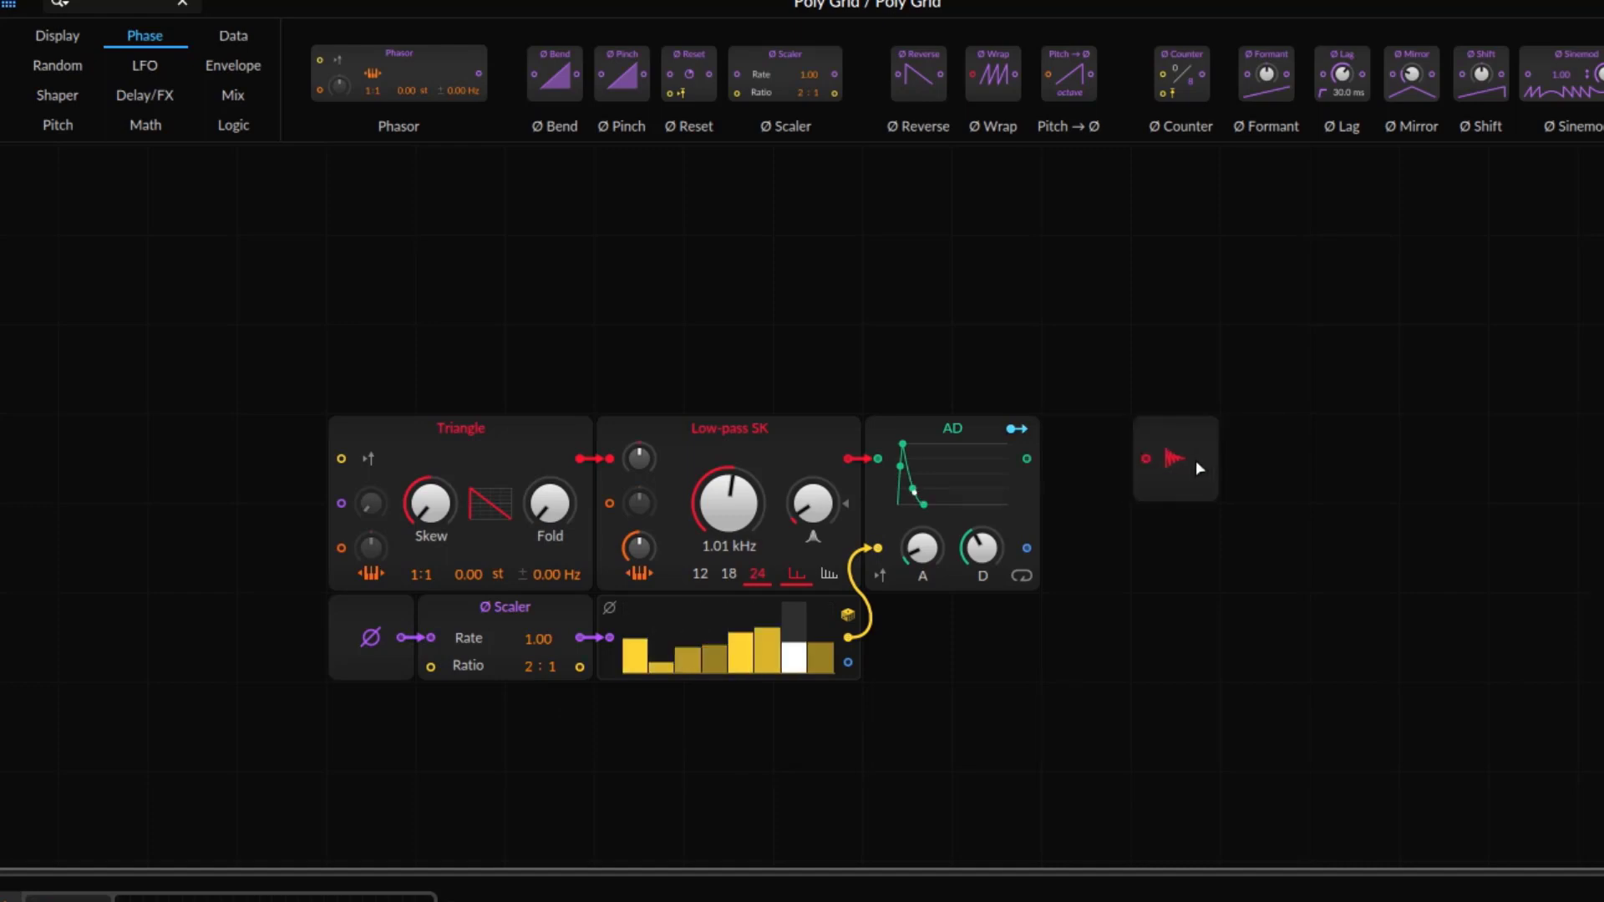
{"action": "left_click", "coordinate": [227, 95]}
{"action": "left_click_drag", "start_coordinate": [793, 75], "coordinate": [1064, 471]}
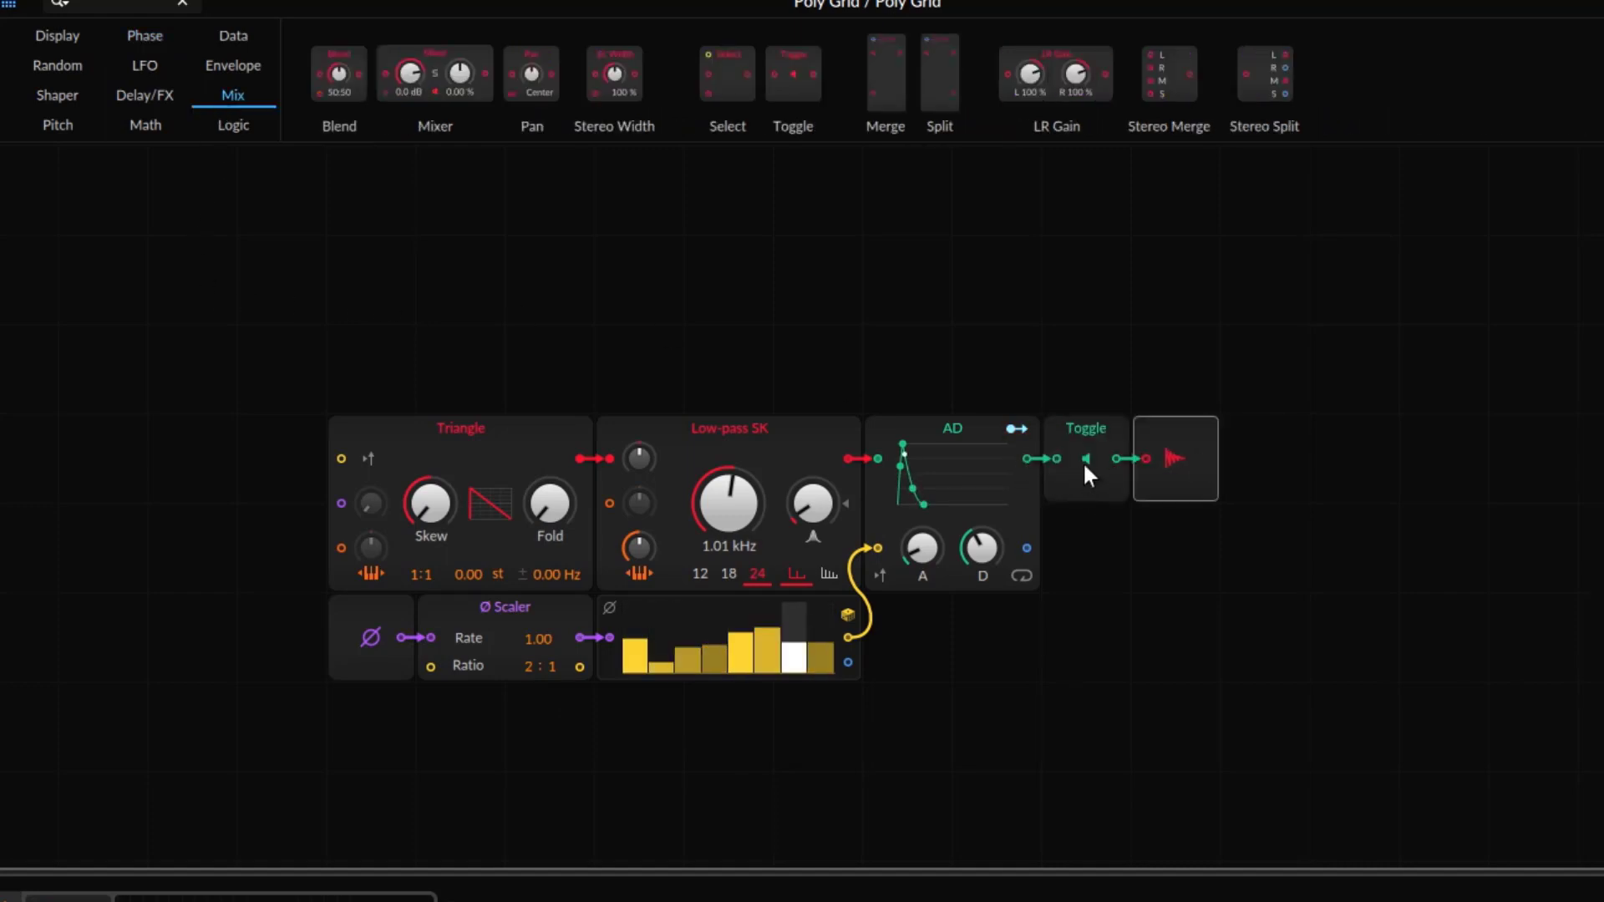
{"action": "left_click", "coordinate": [1086, 458]}
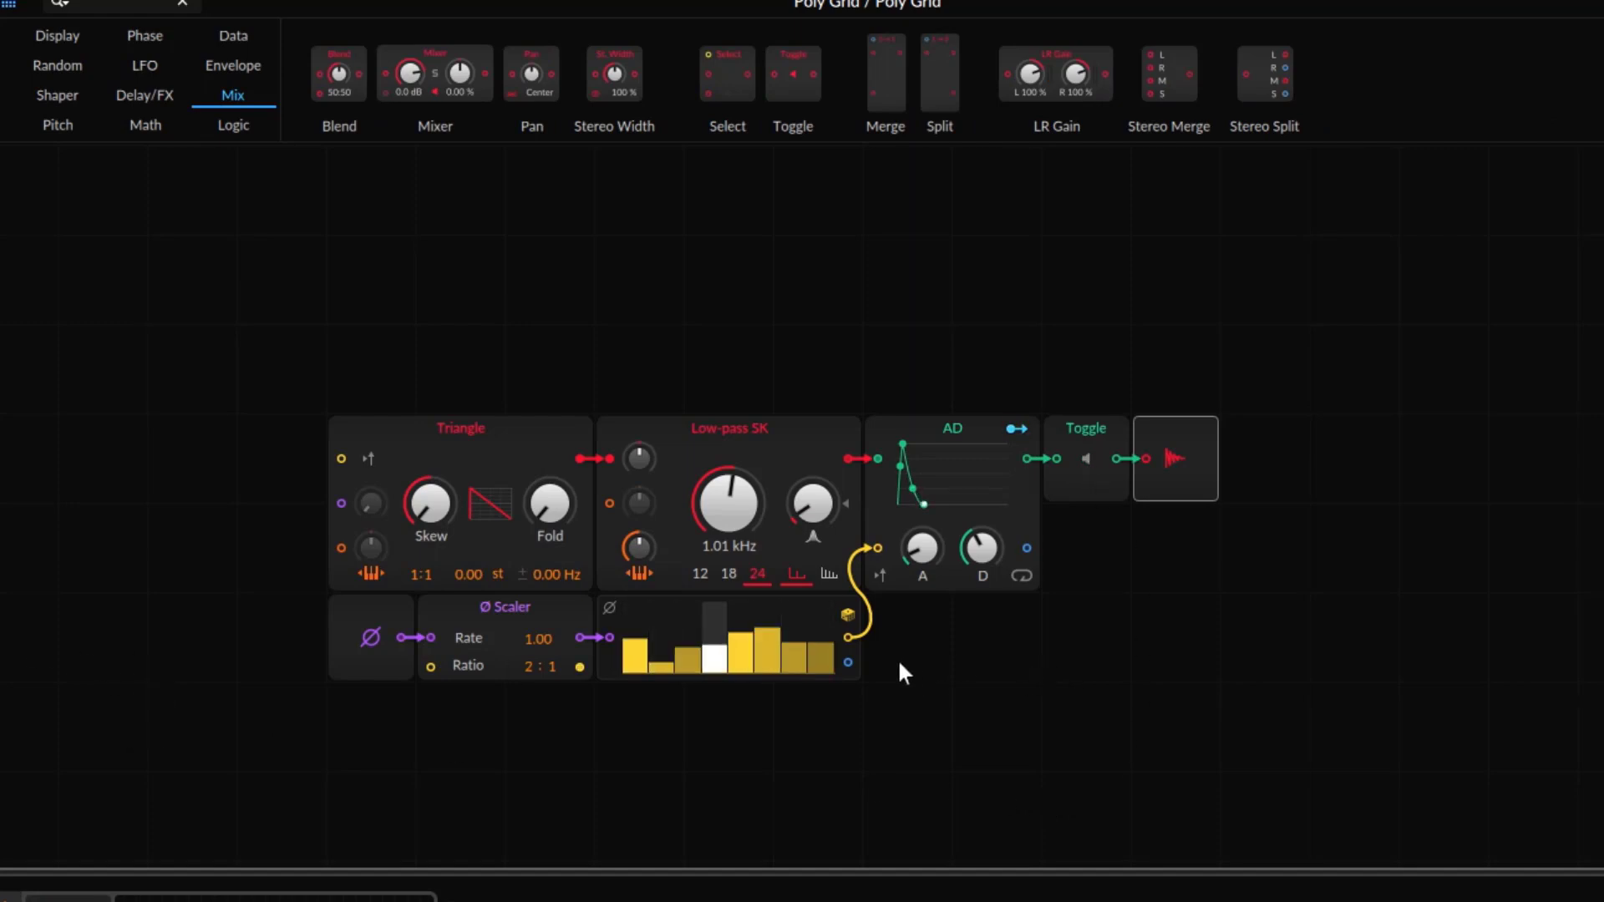
- Raise the first probability step slightly and connect the Confidence output to a new Oscilloscope below the Probabilities module
{"action": "left_click", "coordinate": [639, 628]}
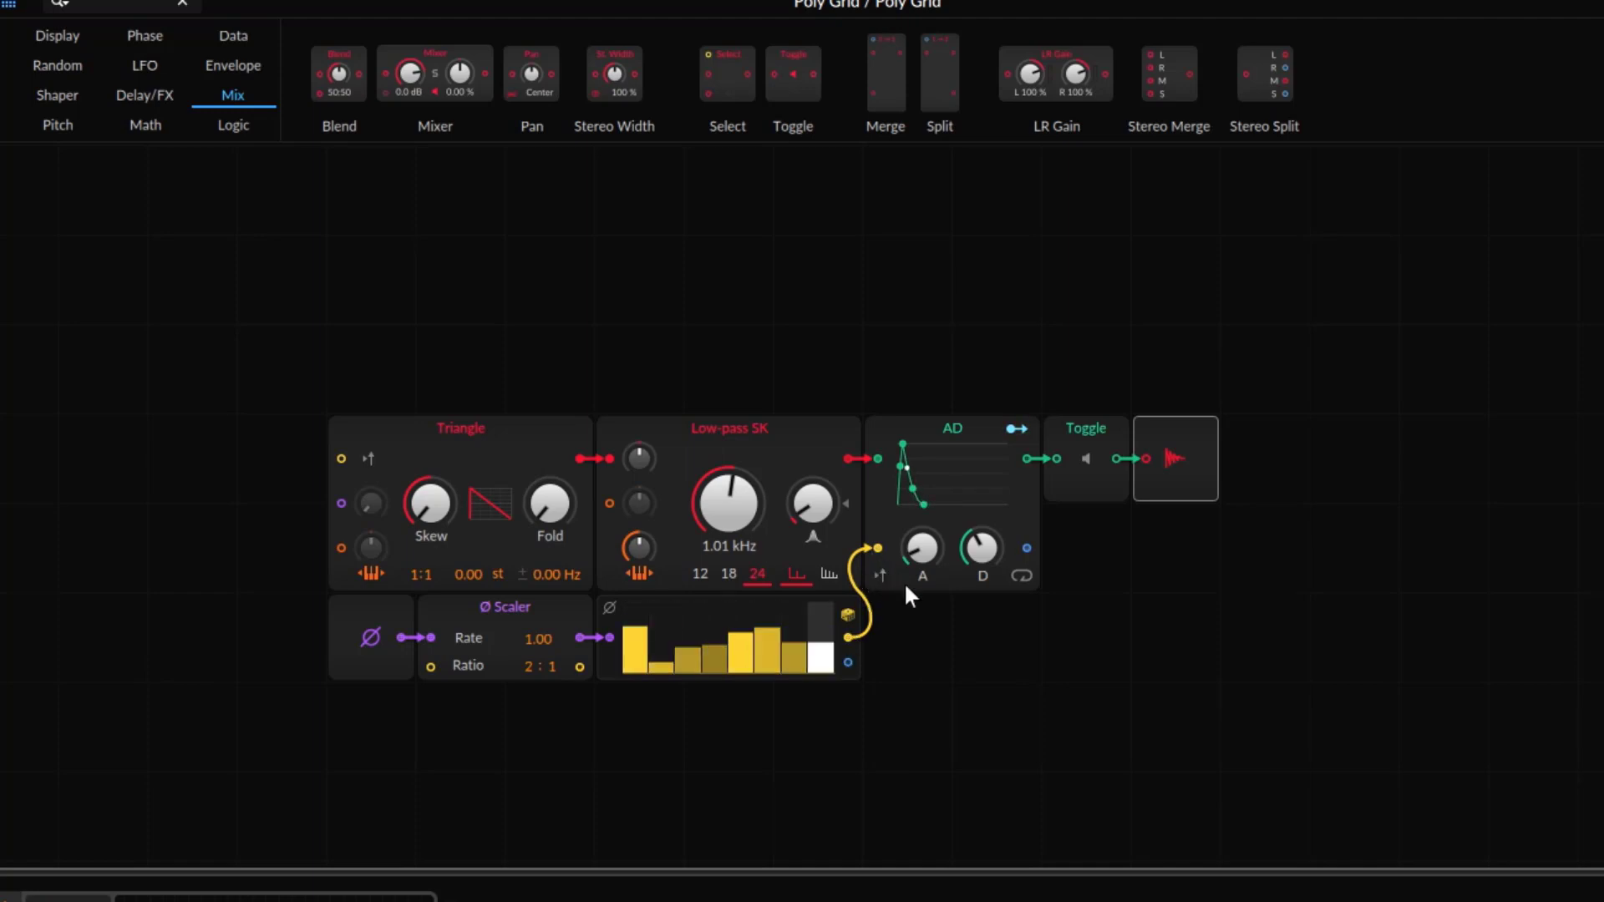
{"action": "left_click_drag", "start_coordinate": [849, 662], "coordinate": [1010, 689]}
{"action": "left_click", "coordinate": [60, 41]}
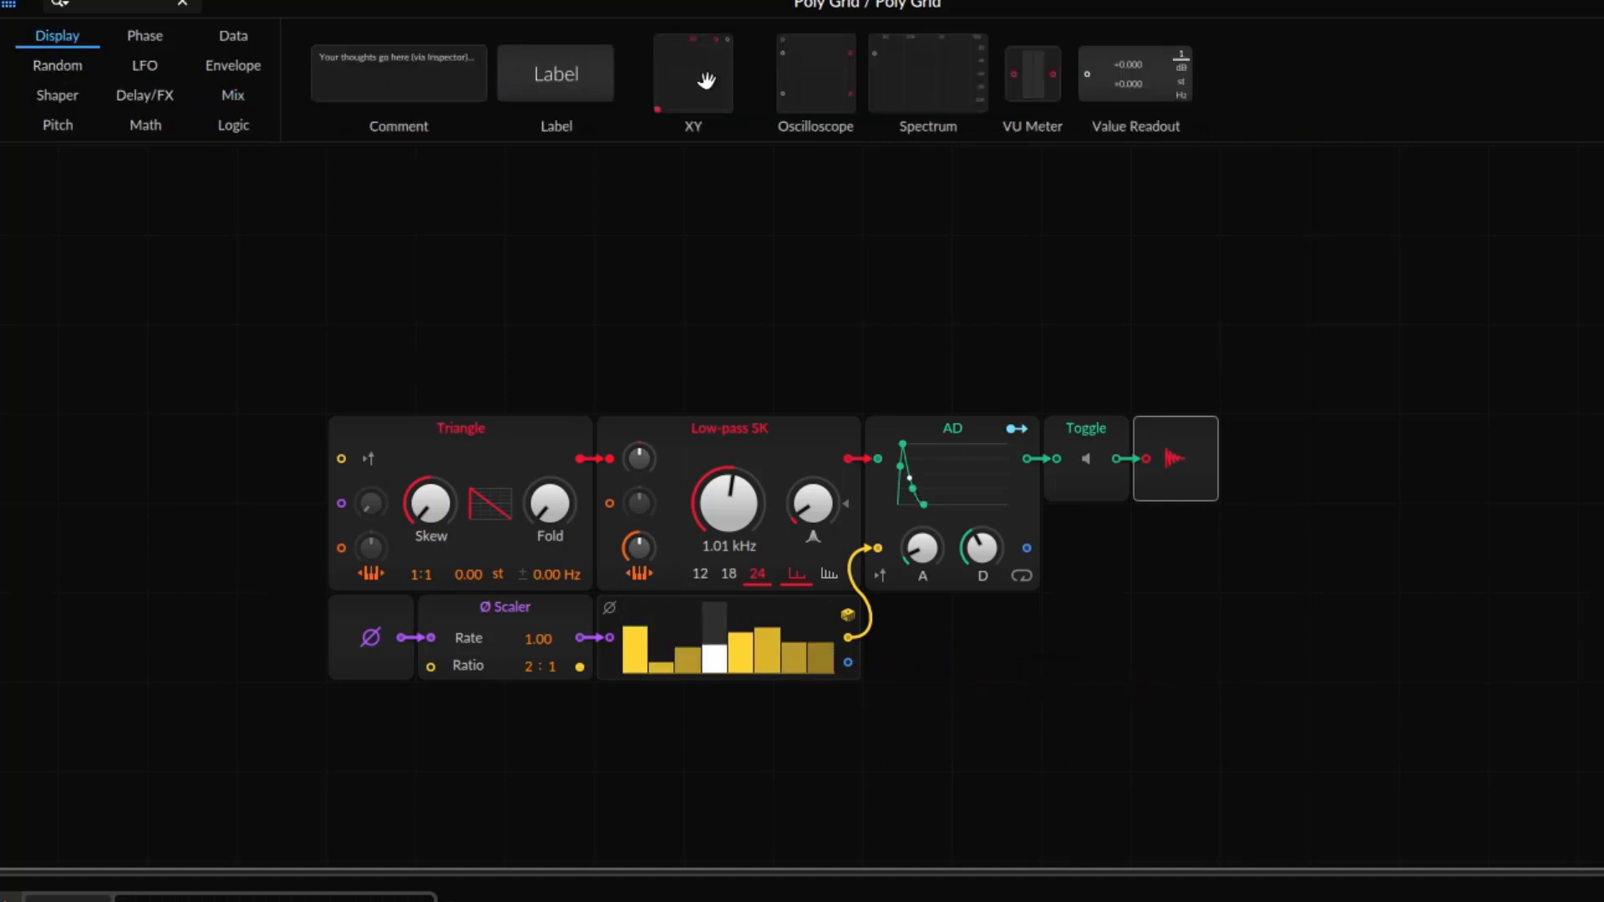
{"action": "left_click_drag", "start_coordinate": [816, 92], "coordinate": [625, 732]}
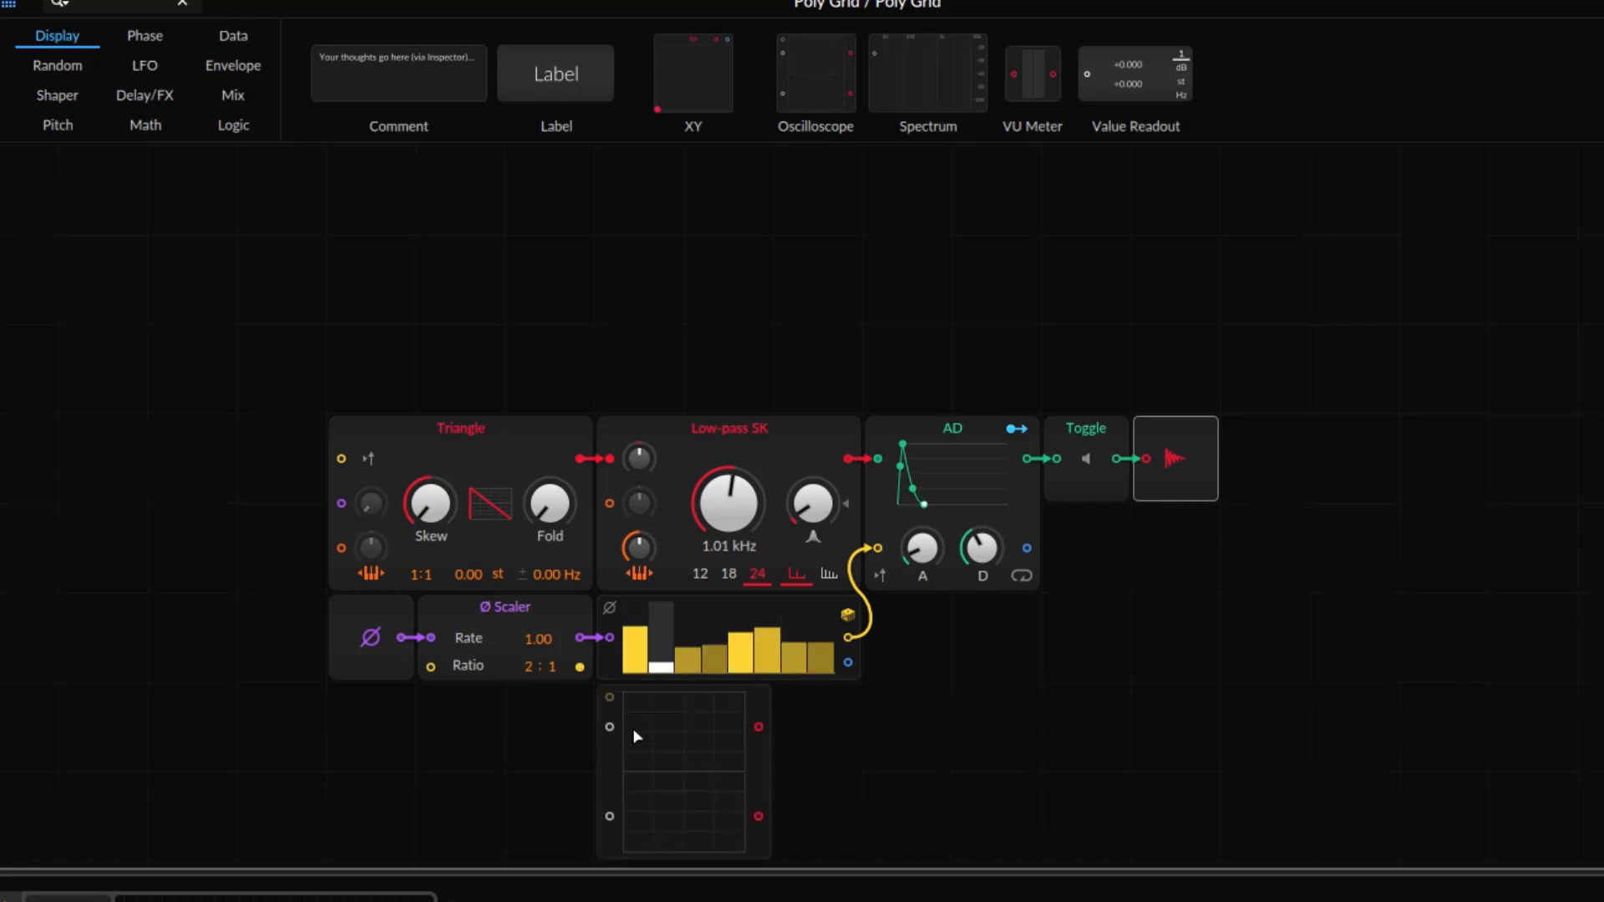
{"action": "left_click_drag", "start_coordinate": [848, 664], "coordinate": [607, 730]}
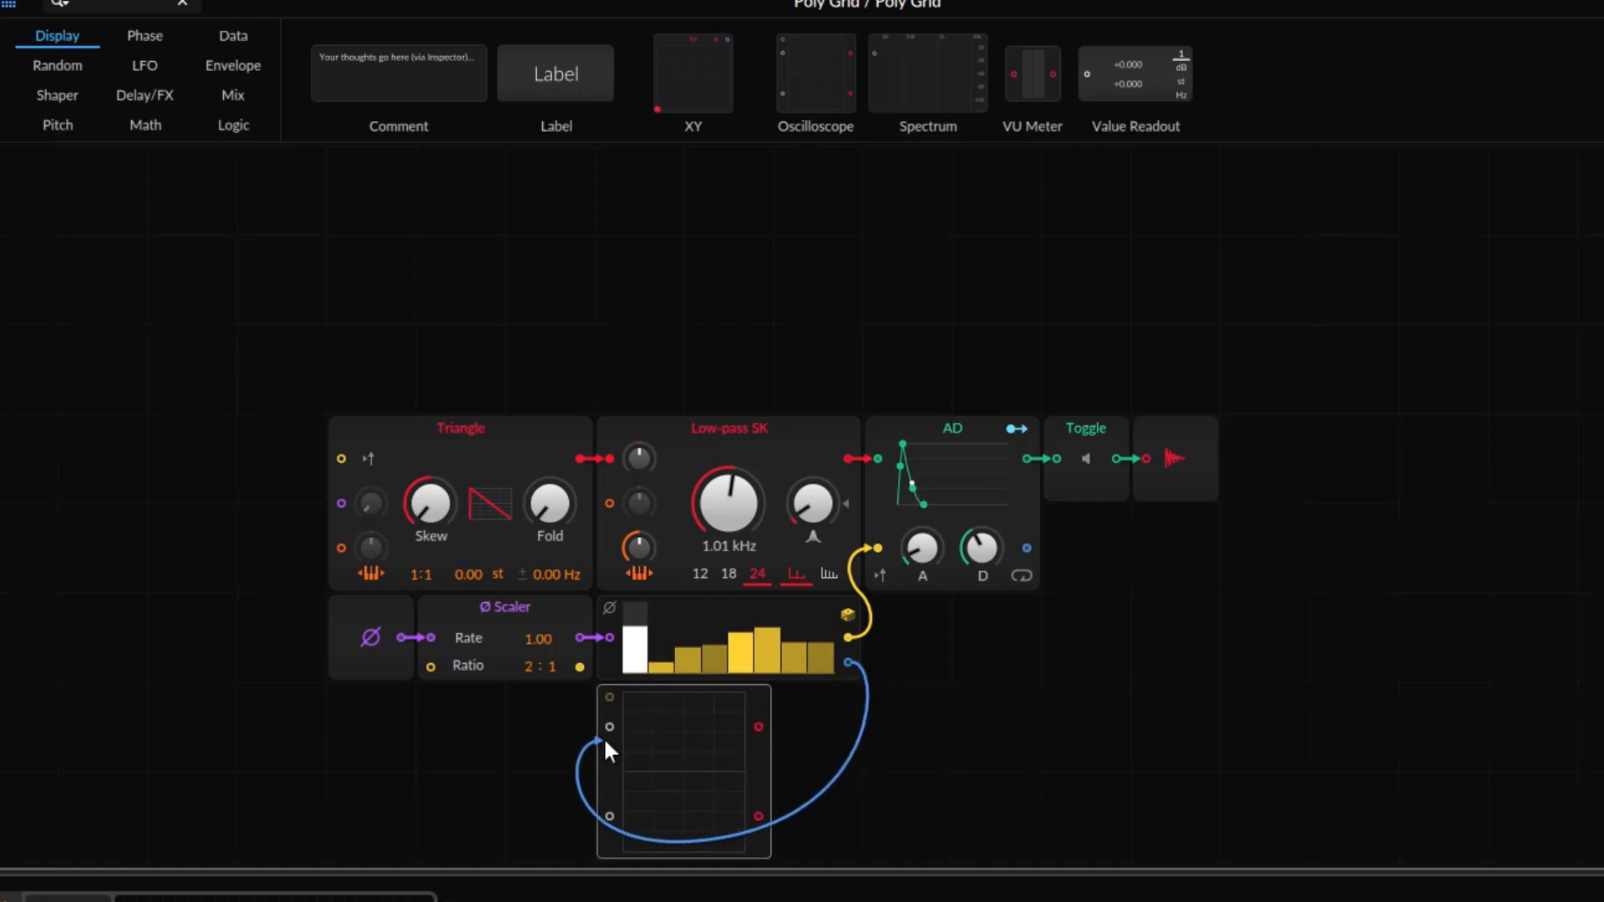
- Stretch the Oscilloscope wide to view the Confidence signal and shrink it back to the width of the Probabilities module
{"action": "left_click_drag", "start_coordinate": [770, 762], "coordinate": [1484, 762]}
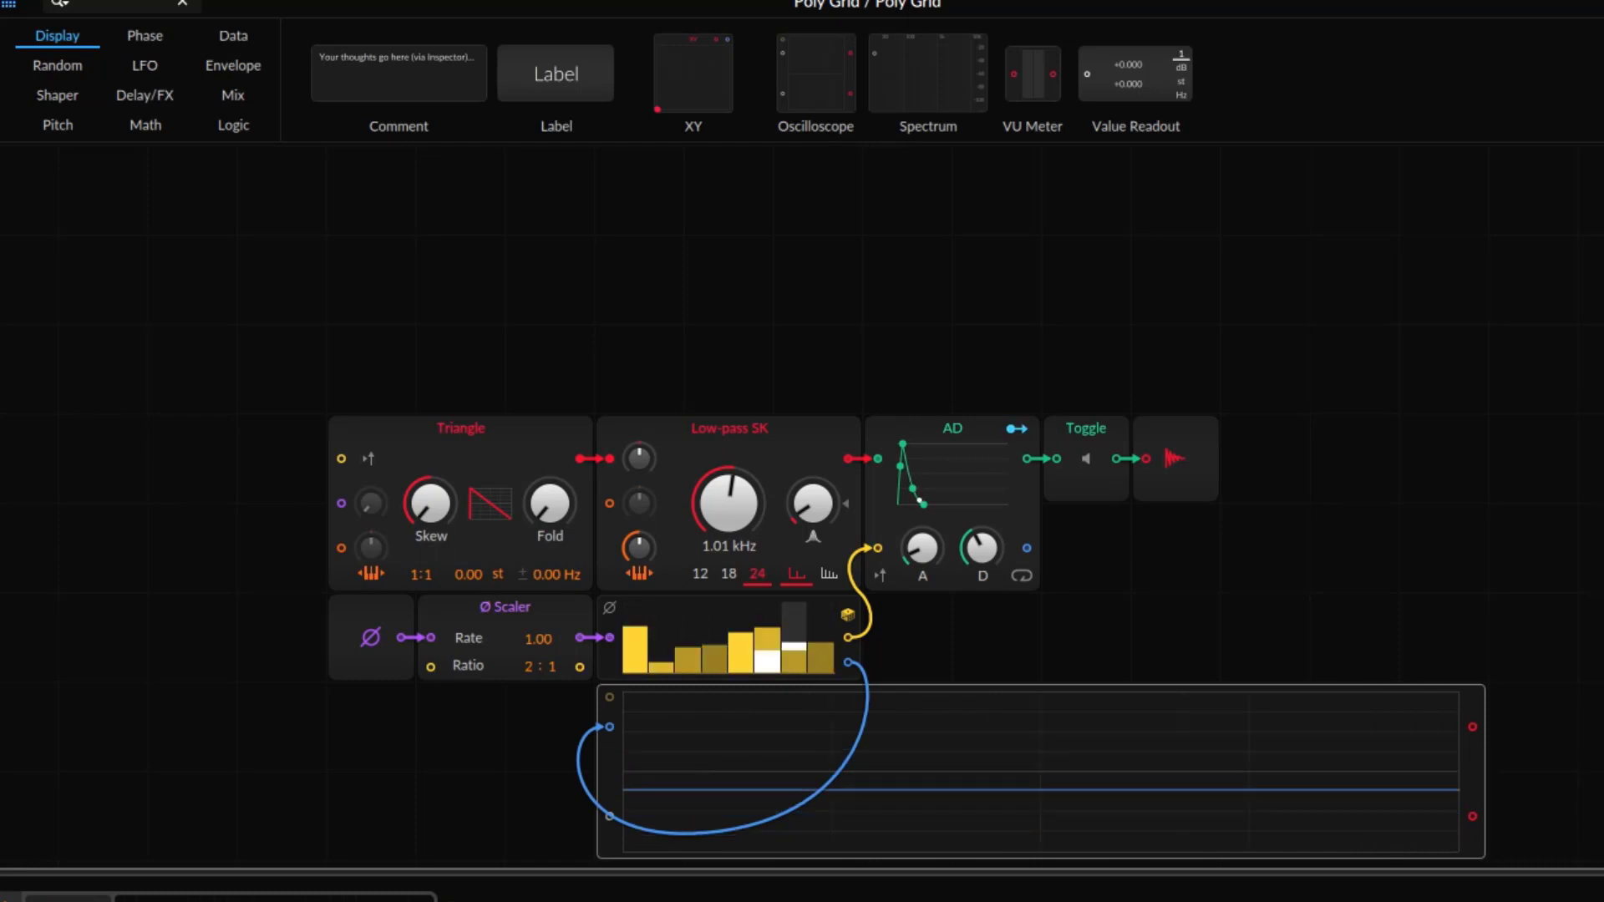
{"action": "scroll", "coordinate": [1409, 466], "scroll_direction": "down", "scroll_amount": 4}
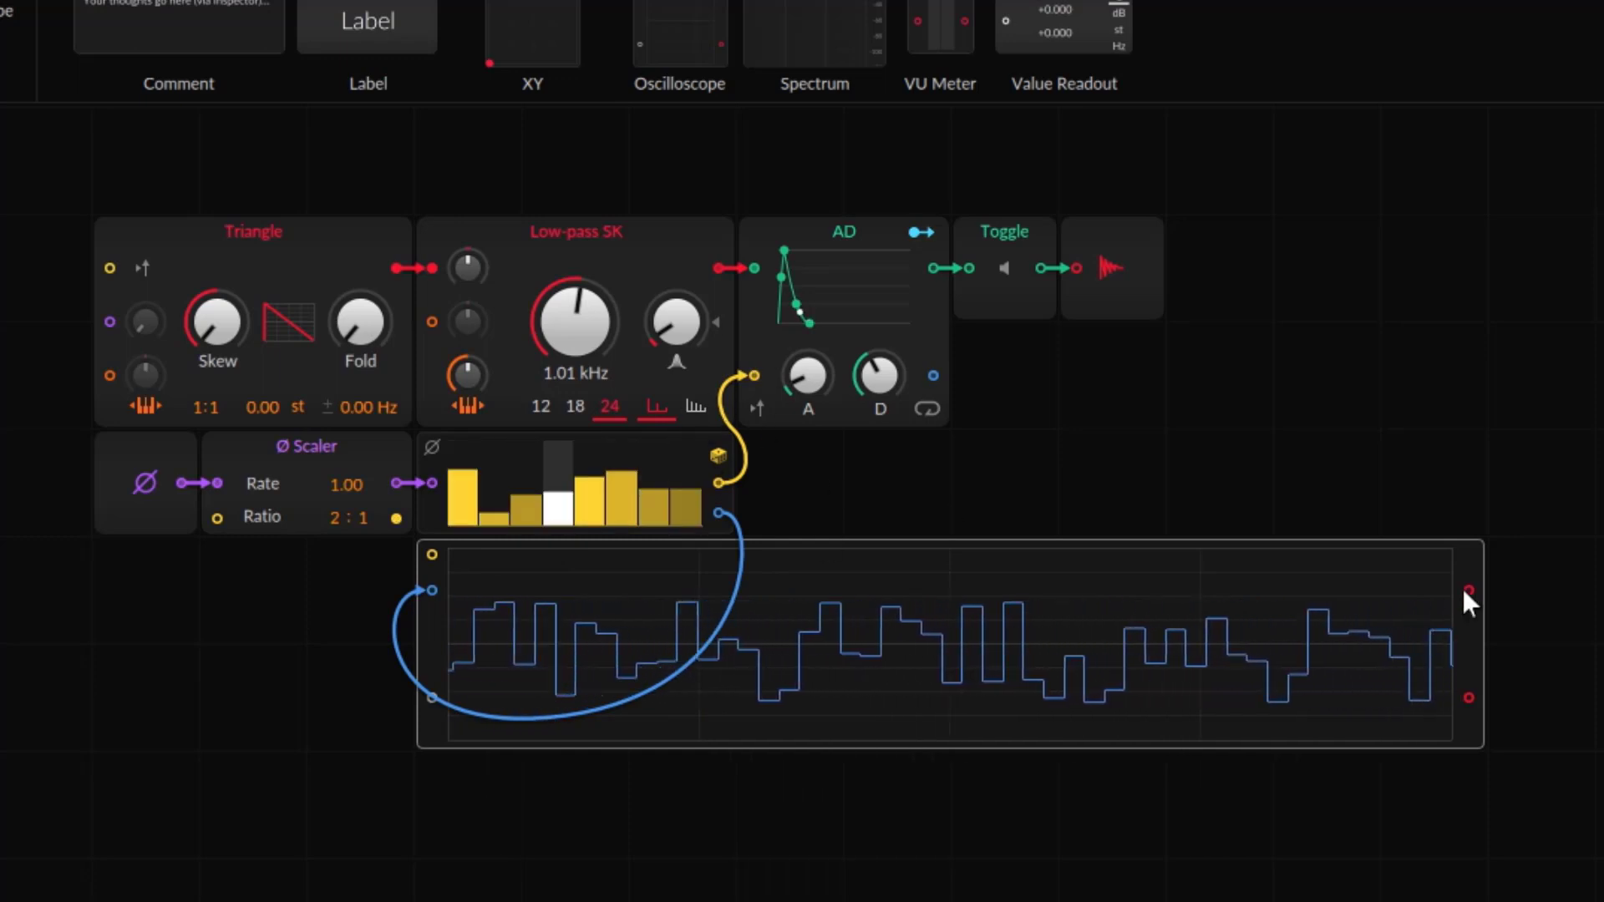
{"action": "left_click_drag", "start_coordinate": [1483, 628], "coordinate": [773, 629]}
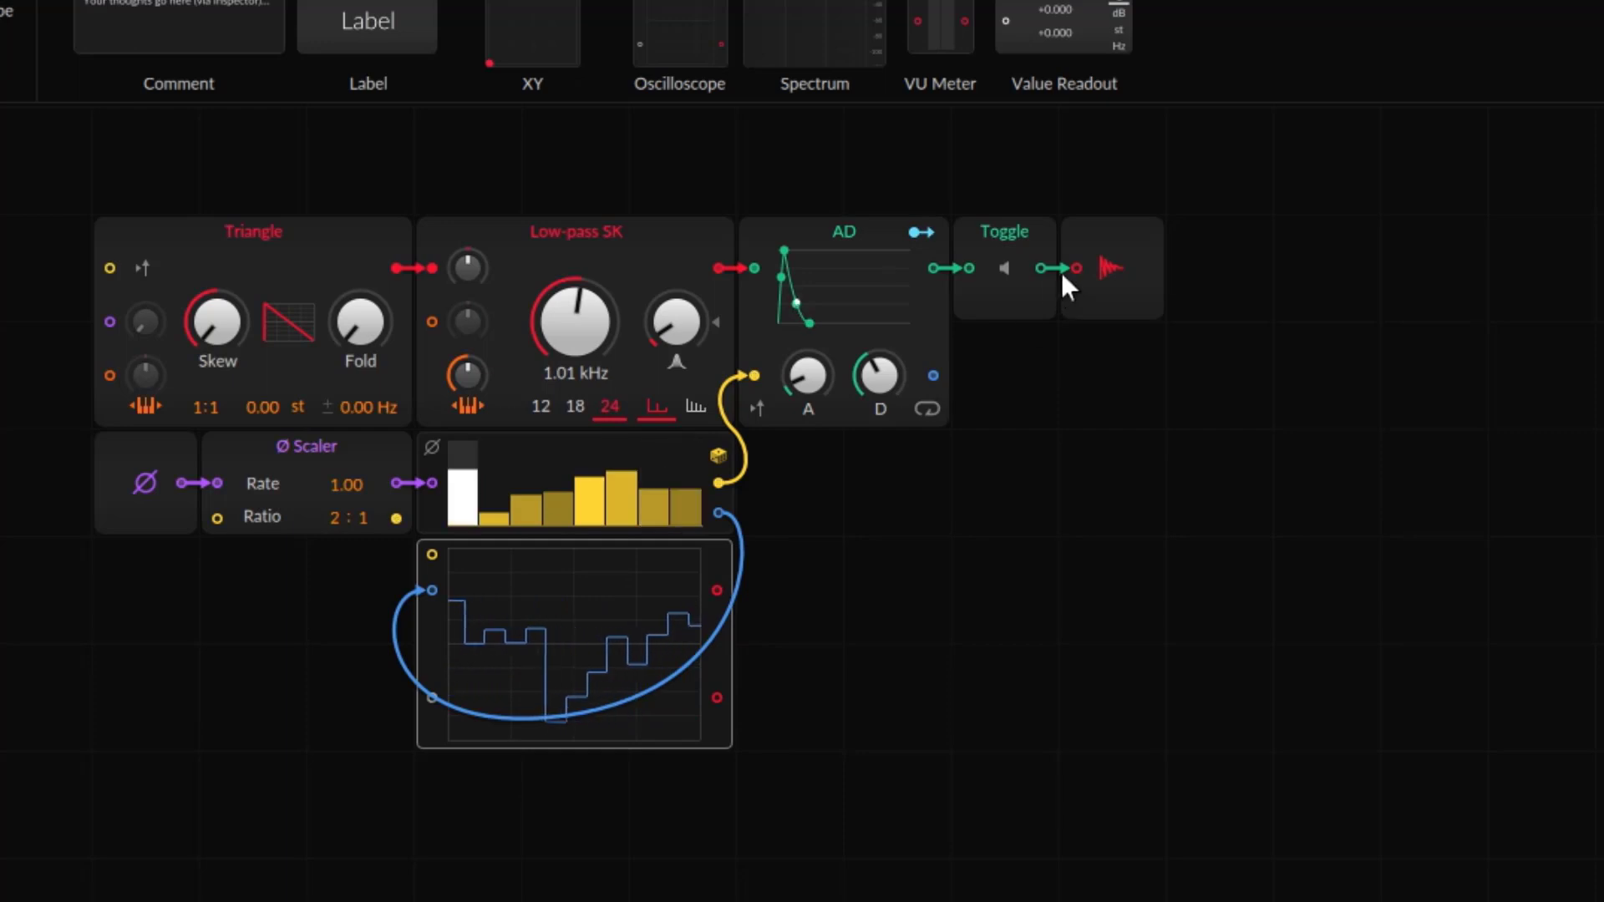
- Switch the Toggle on and lower every probability step to zero except the fifth, which is raised to nearly full height
{"action": "left_click", "coordinate": [1004, 267]}
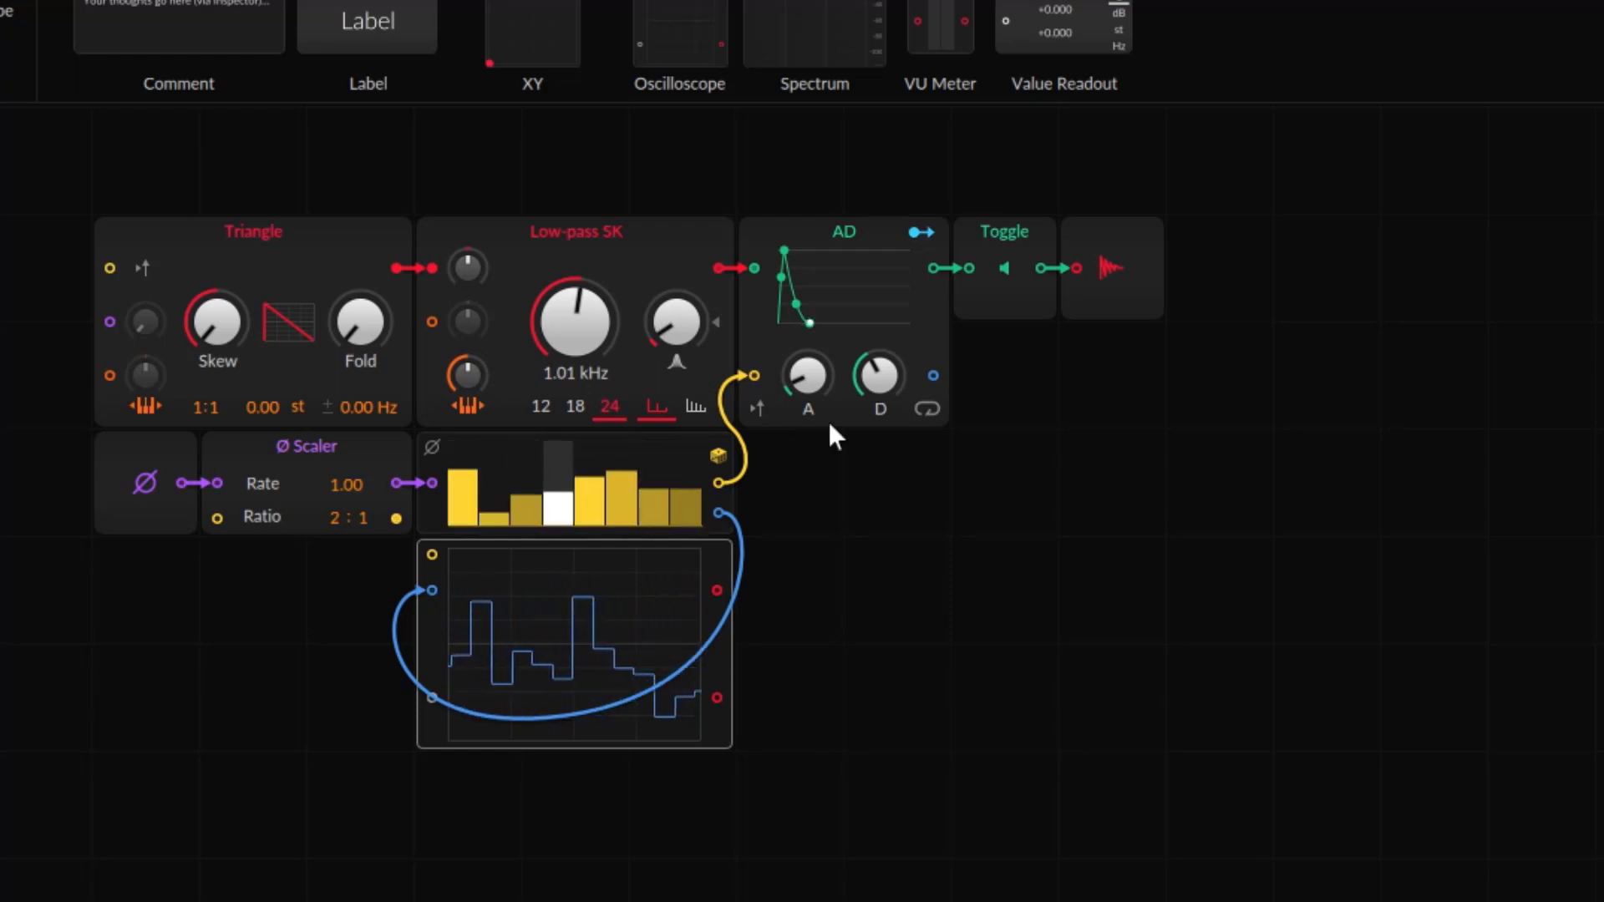
{"action": "mouse_move", "coordinate": [485, 478]}
{"action": "left_mouse_down"}
{"action": "mouse_move", "coordinate": [468, 529]}
{"action": "mouse_move", "coordinate": [780, 518]}
{"action": "left_mouse_up"}
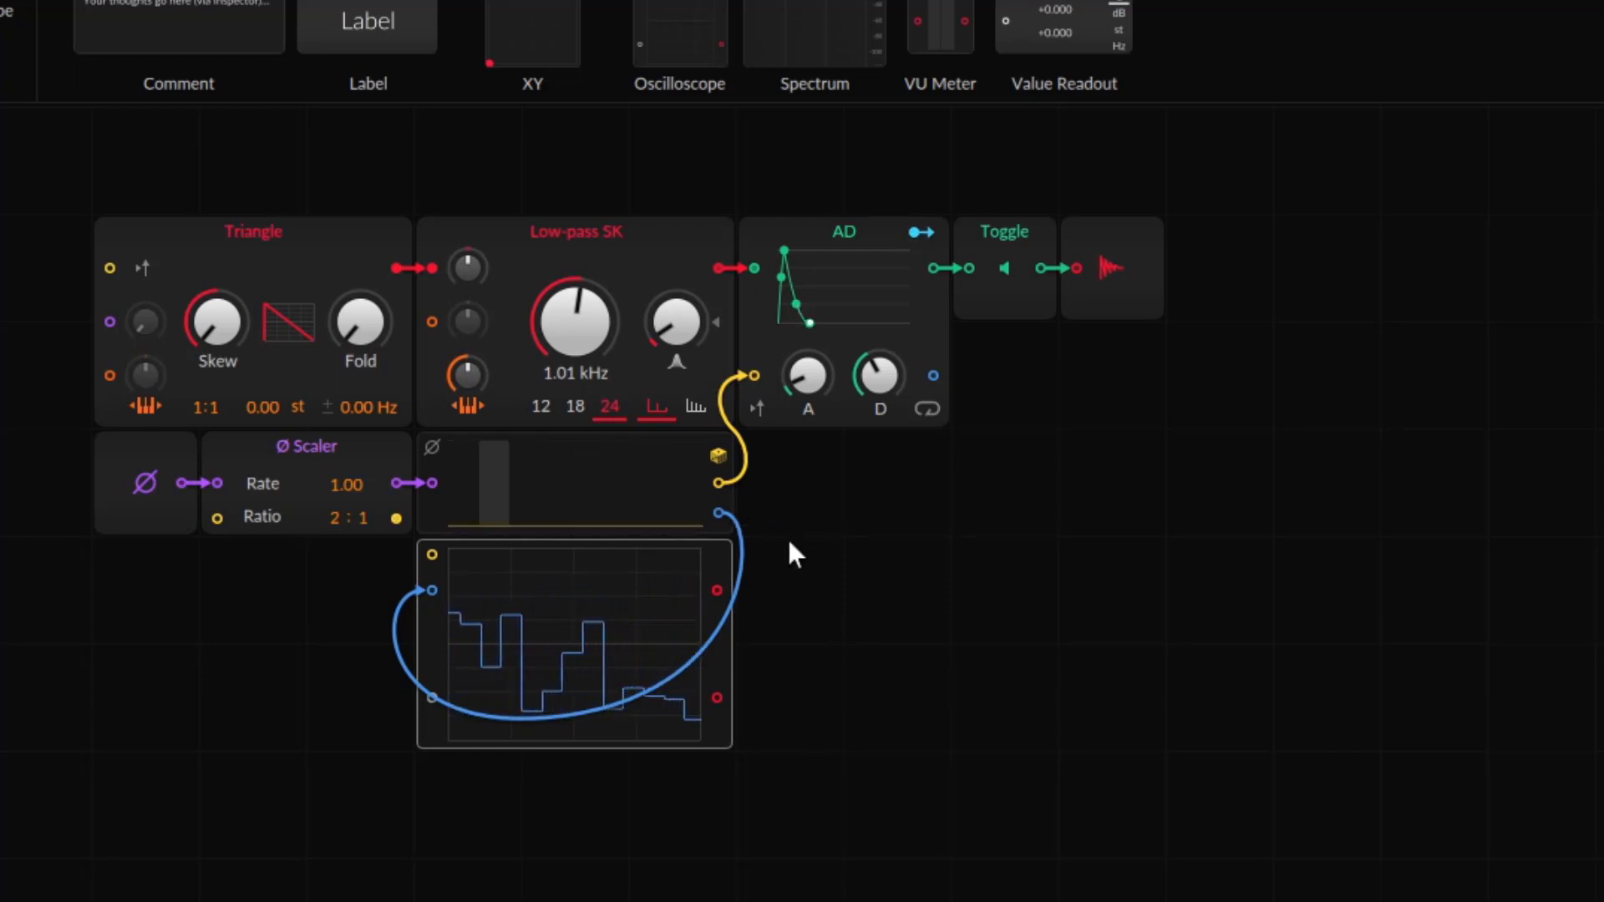
{"action": "left_click", "coordinate": [599, 445]}
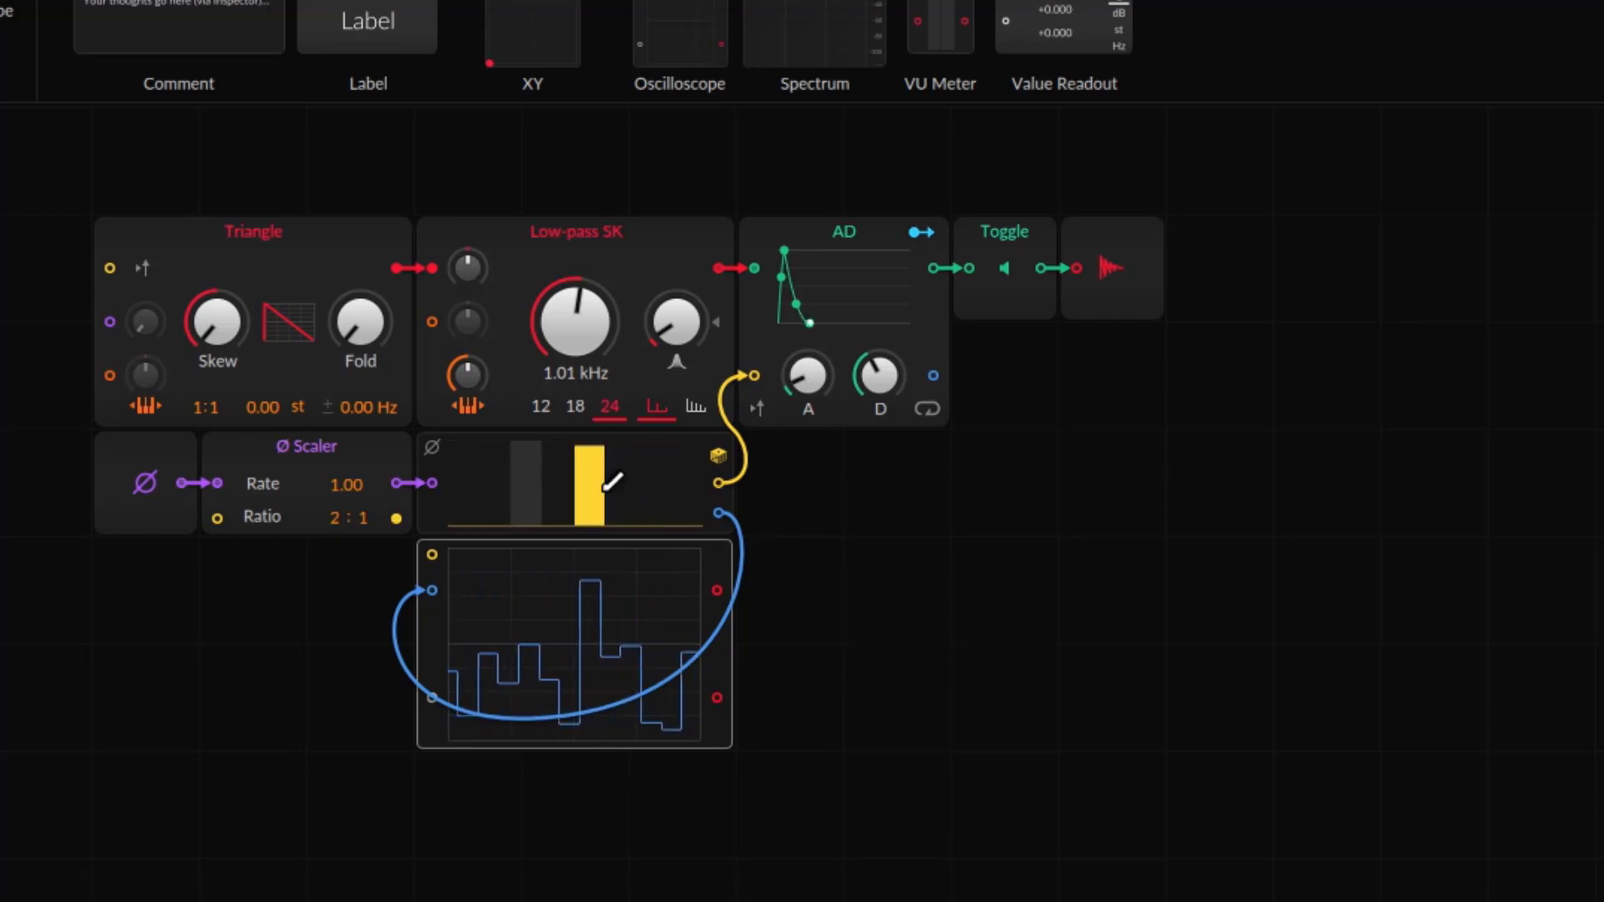
- Redraw the probability steps at around half height or lower, audition the sound, and leave the Toggle switched off
{"action": "left_click", "coordinate": [461, 489]}
{"action": "left_click", "coordinate": [463, 485]}
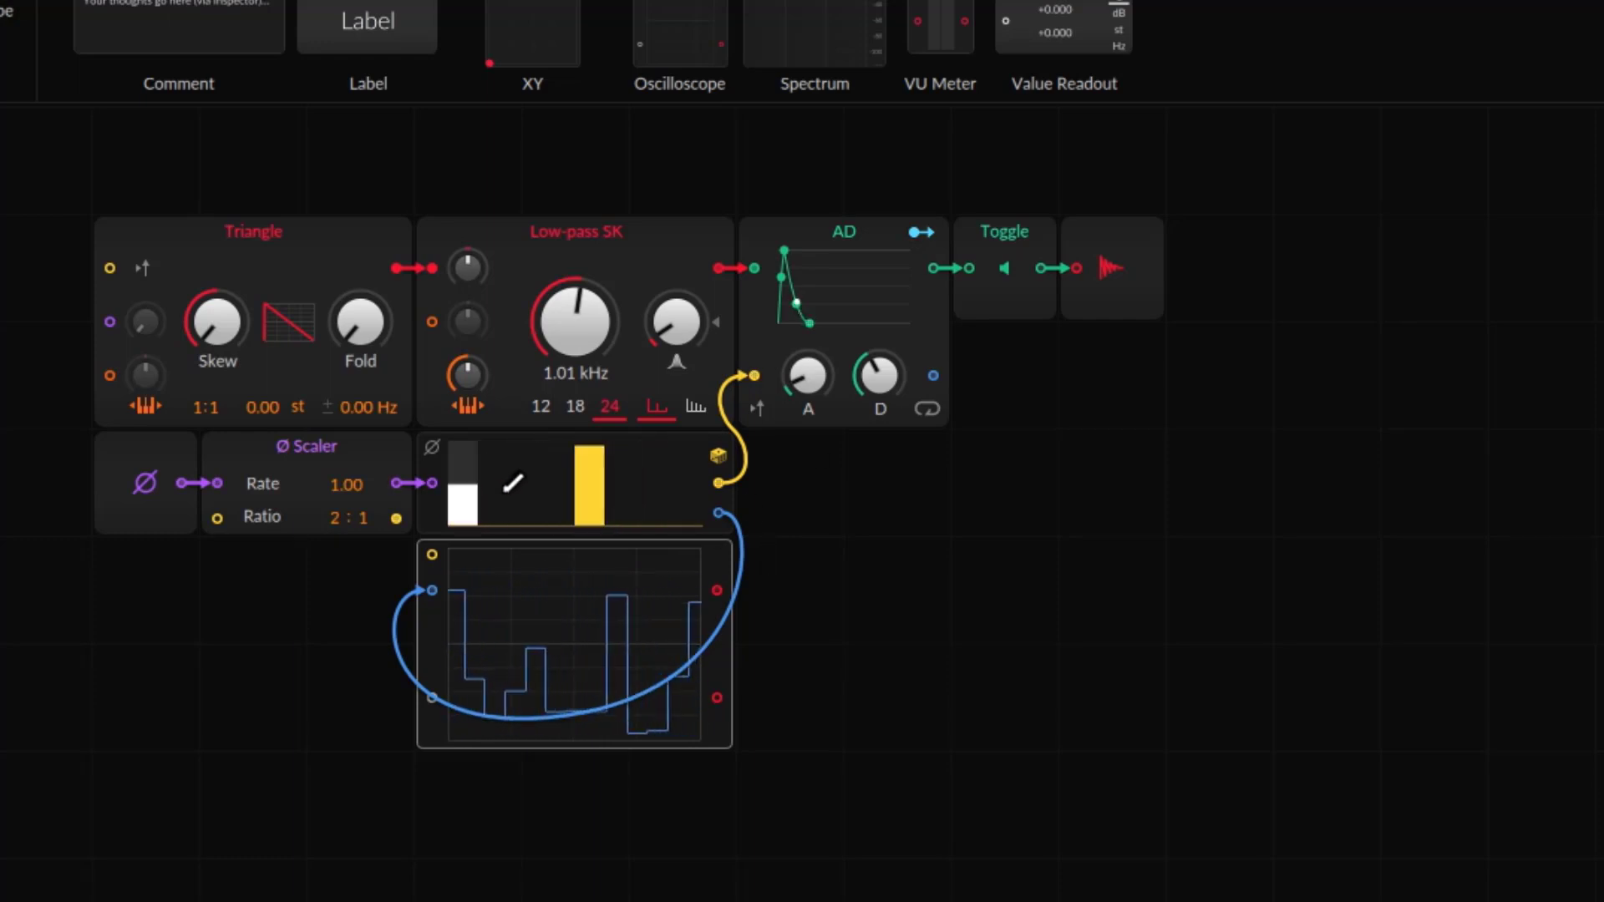
{"action": "left_click", "coordinate": [494, 500]}
{"action": "mouse_move", "coordinate": [559, 488]}
{"action": "left_mouse_down"}
{"action": "mouse_move", "coordinate": [592, 477]}
{"action": "mouse_move", "coordinate": [623, 489]}
{"action": "mouse_move", "coordinate": [645, 457]}
{"action": "mouse_move", "coordinate": [680, 499]}
{"action": "left_mouse_up"}
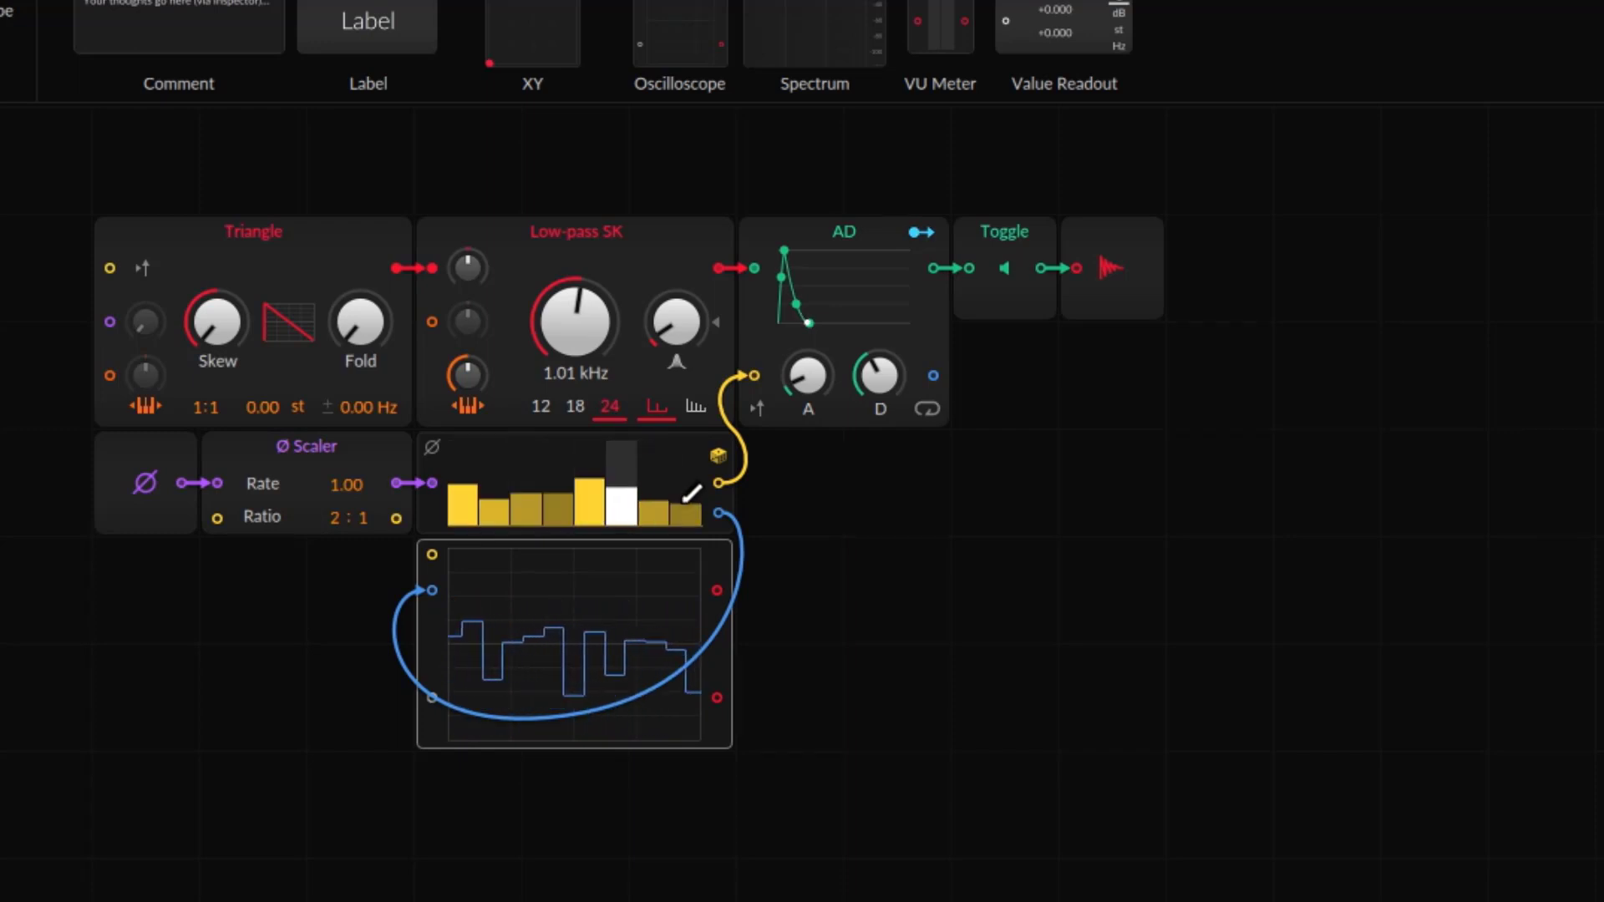
{"action": "left_click", "coordinate": [1006, 269]}
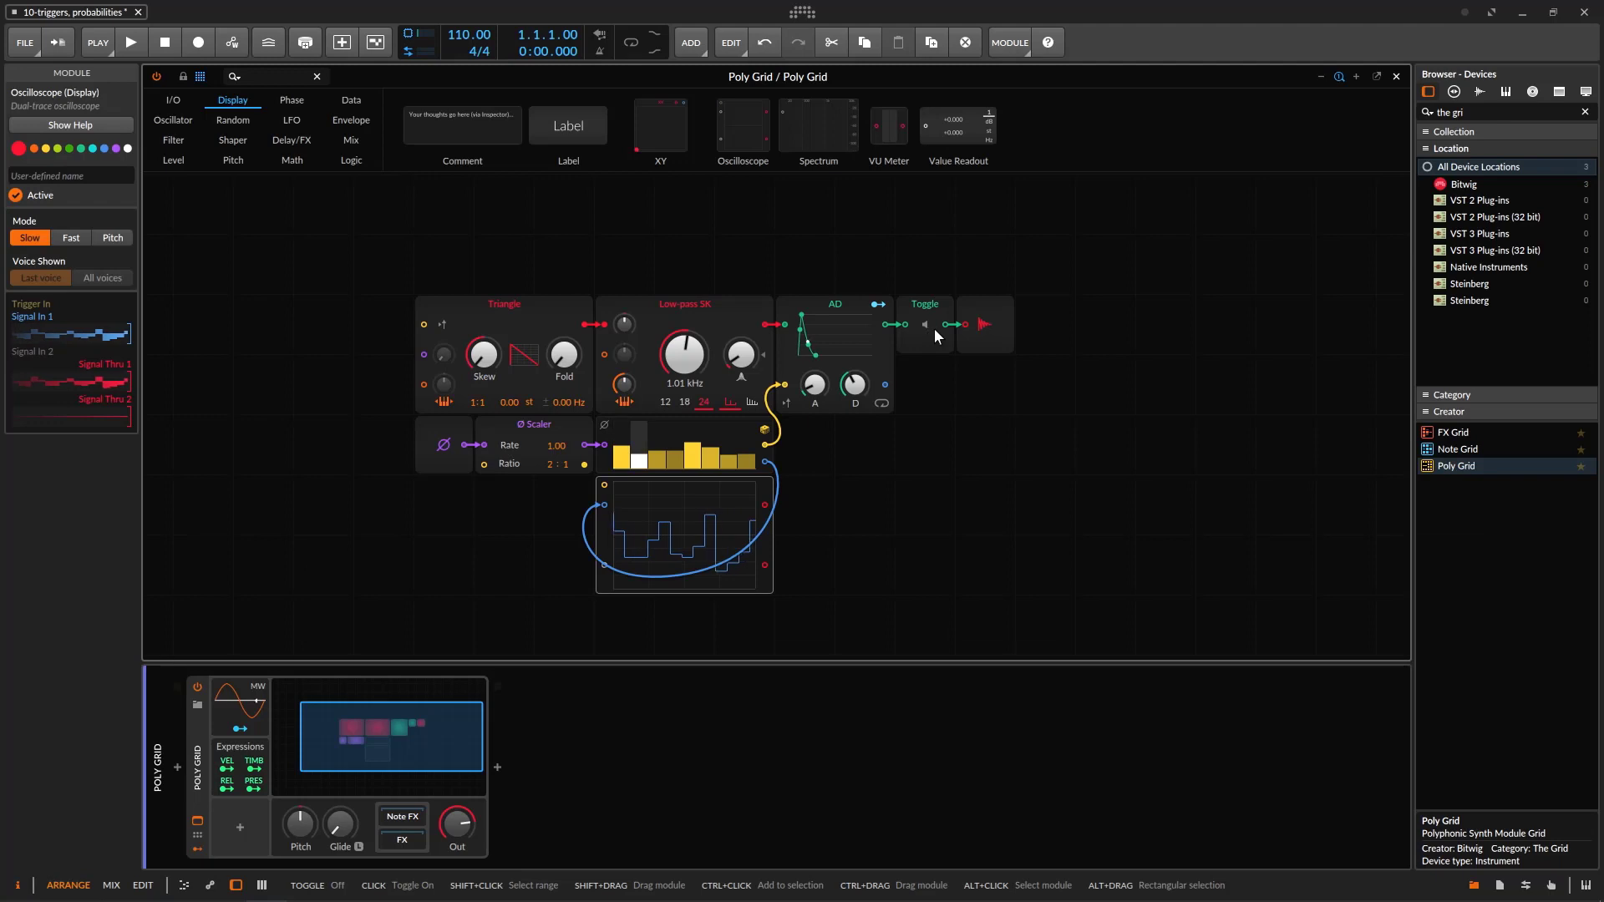
{"action": "left_click", "coordinate": [933, 328]}
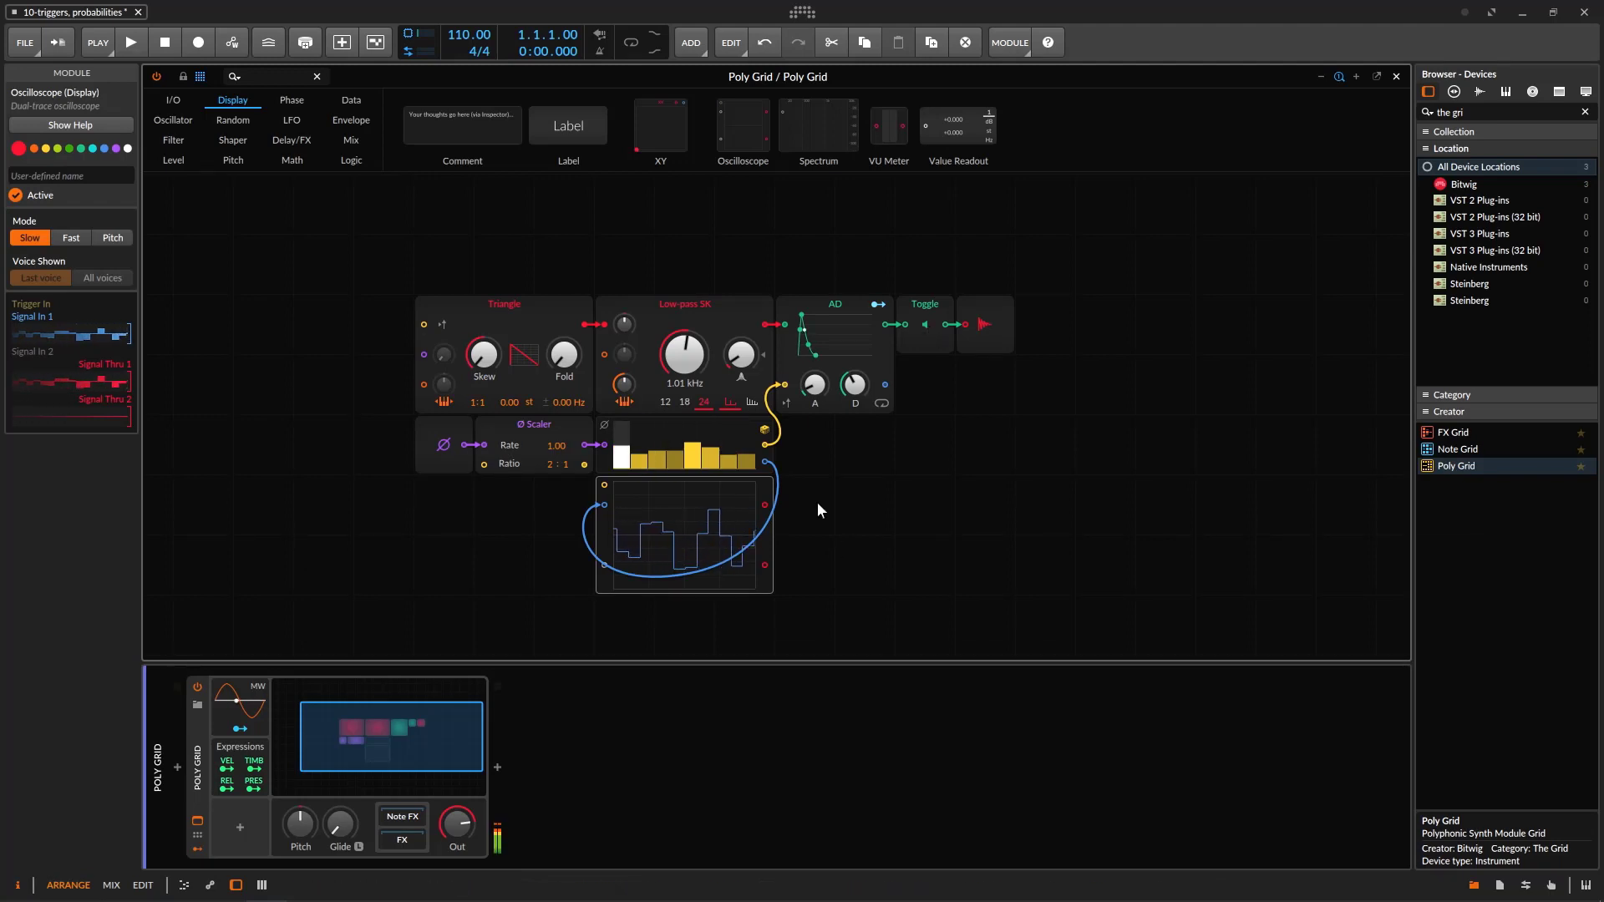
{"action": "left_click", "coordinate": [919, 327]}
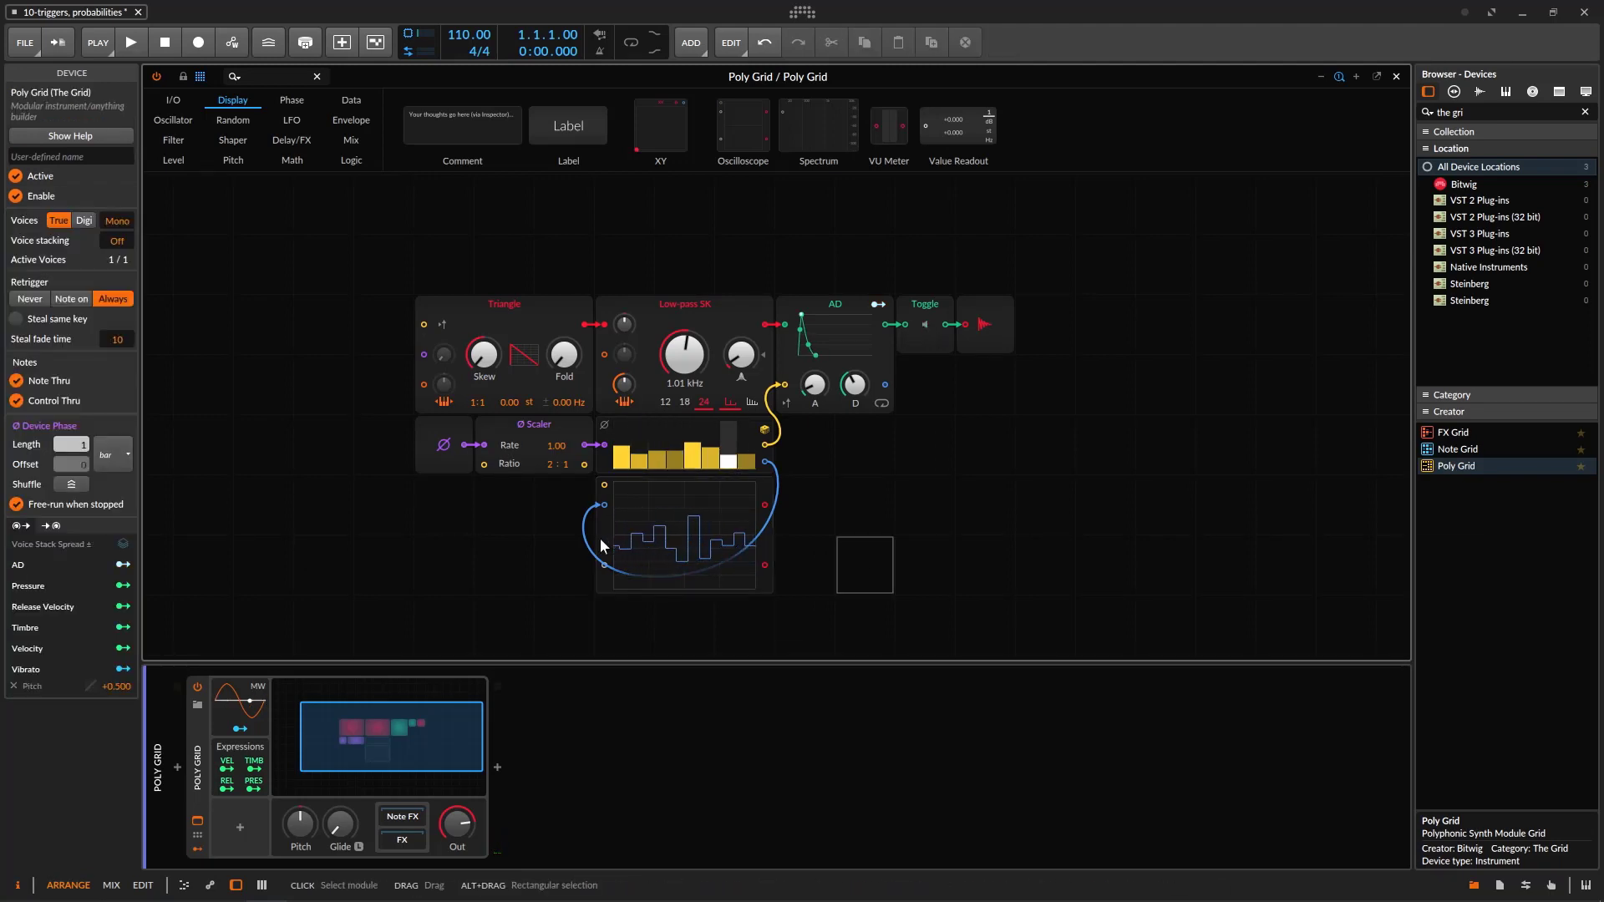
- Move the Phase In, Ø Scaler and Probabilities modules above the Triangle and filter row, with the Oscilloscope above them
{"action": "left_click_drag", "start_coordinate": [368, 453], "coordinate": [795, 458]}
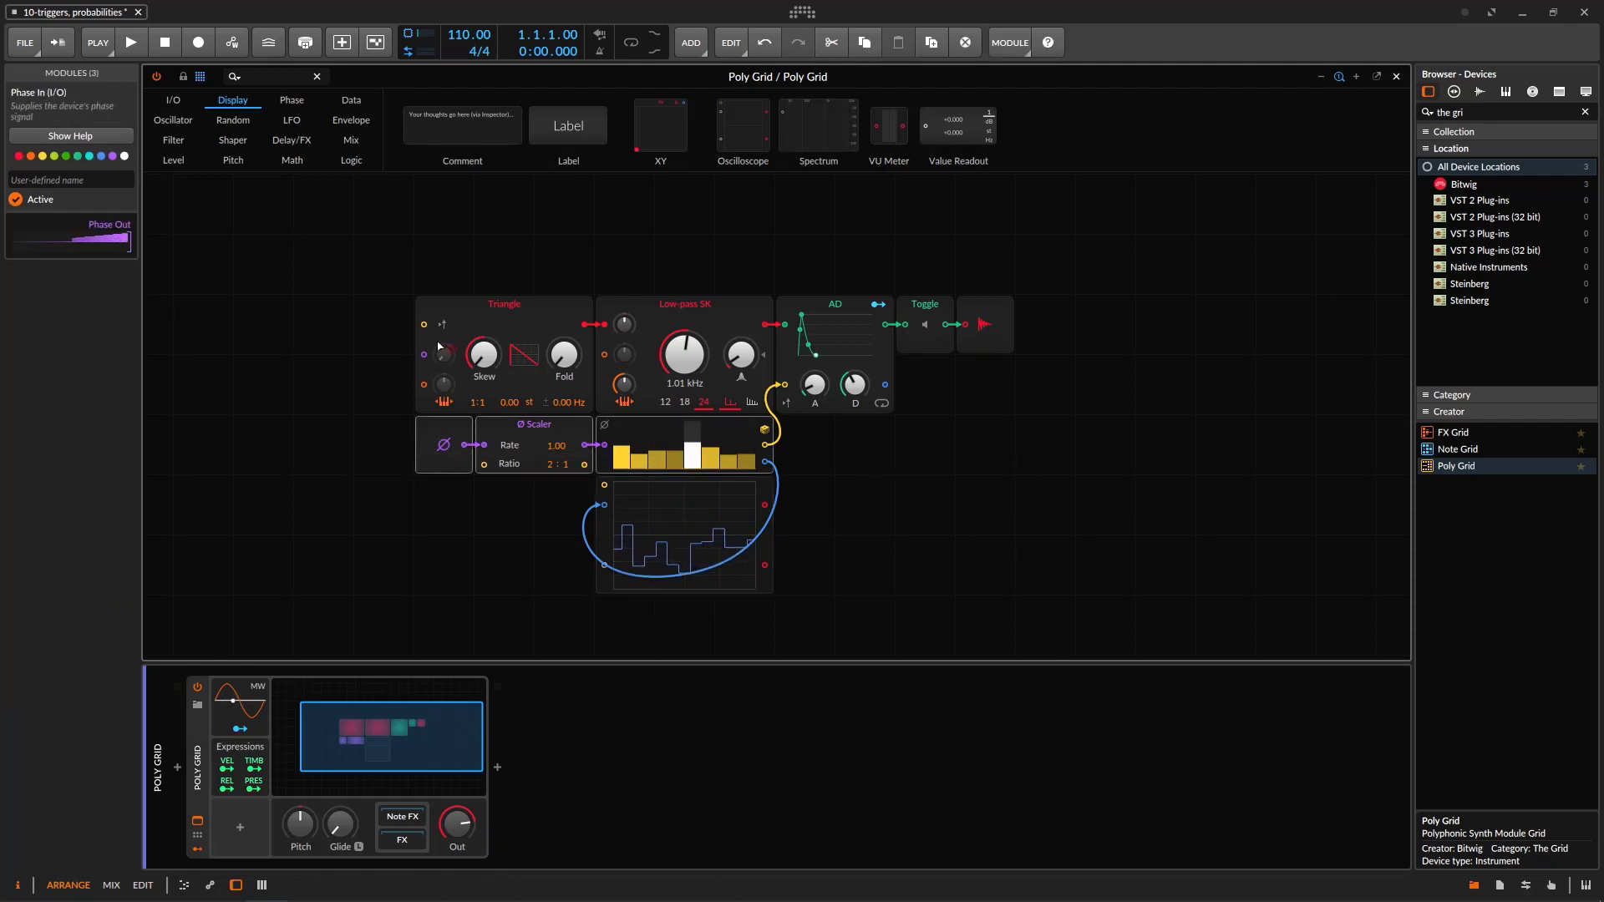
{"action": "left_click_drag", "start_coordinate": [456, 447], "coordinate": [456, 267]}
{"action": "left_click_drag", "start_coordinate": [598, 519], "coordinate": [598, 158]}
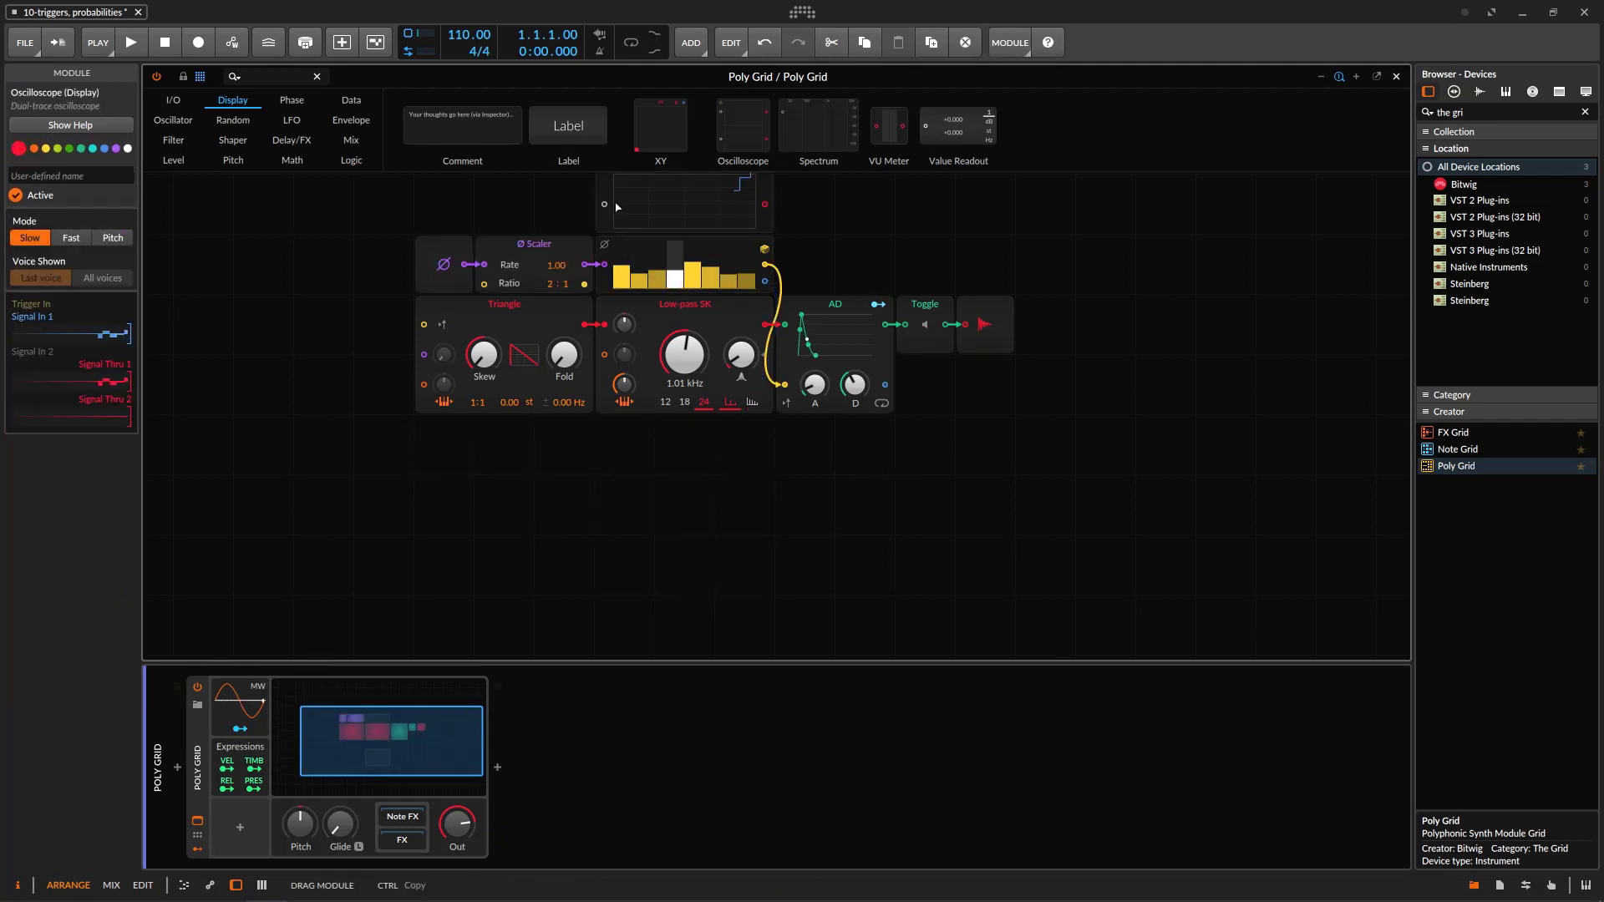
- Disconnect the Probabilities gate output from the AD envelope and feed it into a new Modulator Out module
{"action": "left_click_drag", "start_coordinate": [785, 384], "coordinate": [790, 254]}
{"action": "scroll", "coordinate": [857, 274], "scroll_direction": "up", "scroll_amount": 3}
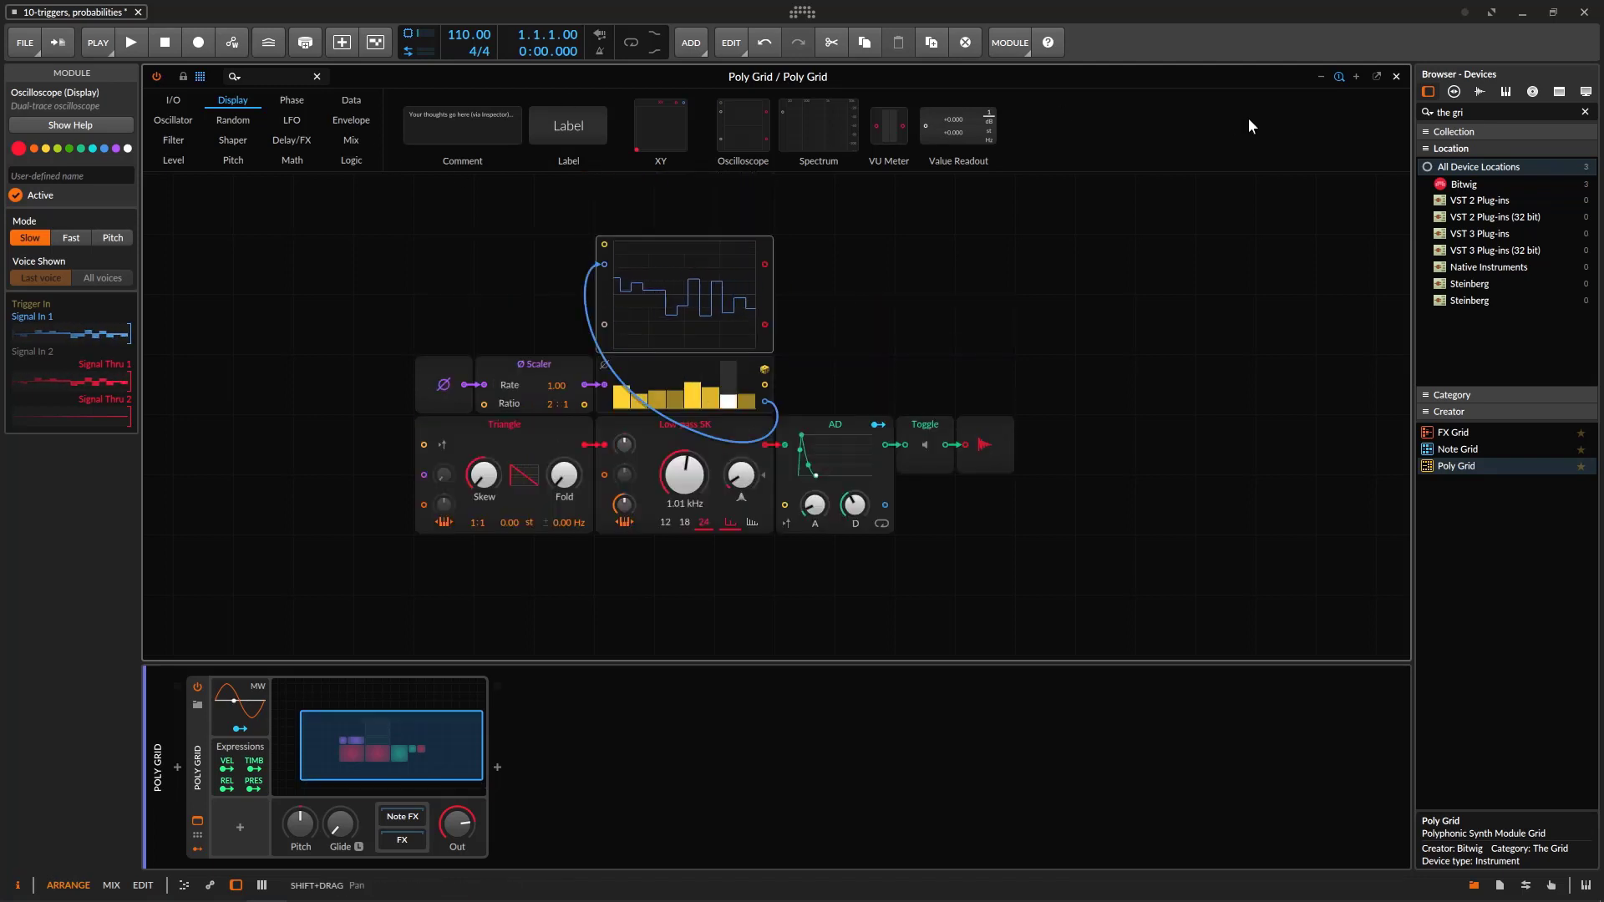
{"action": "left_click", "coordinate": [173, 99]}
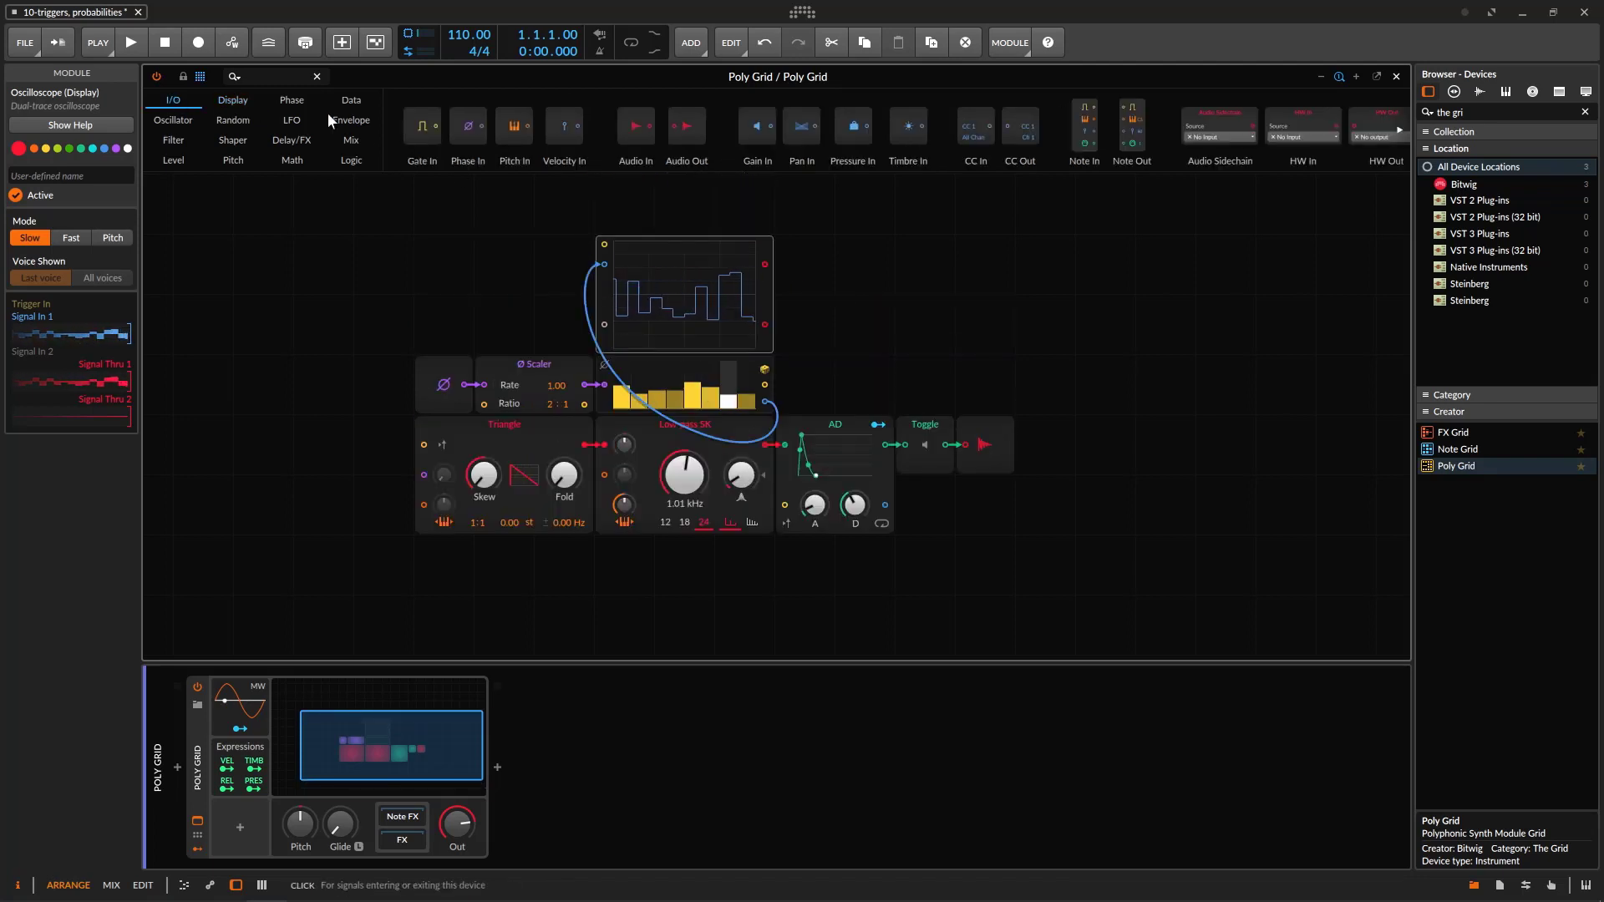
{"action": "left_click", "coordinate": [1400, 132]}
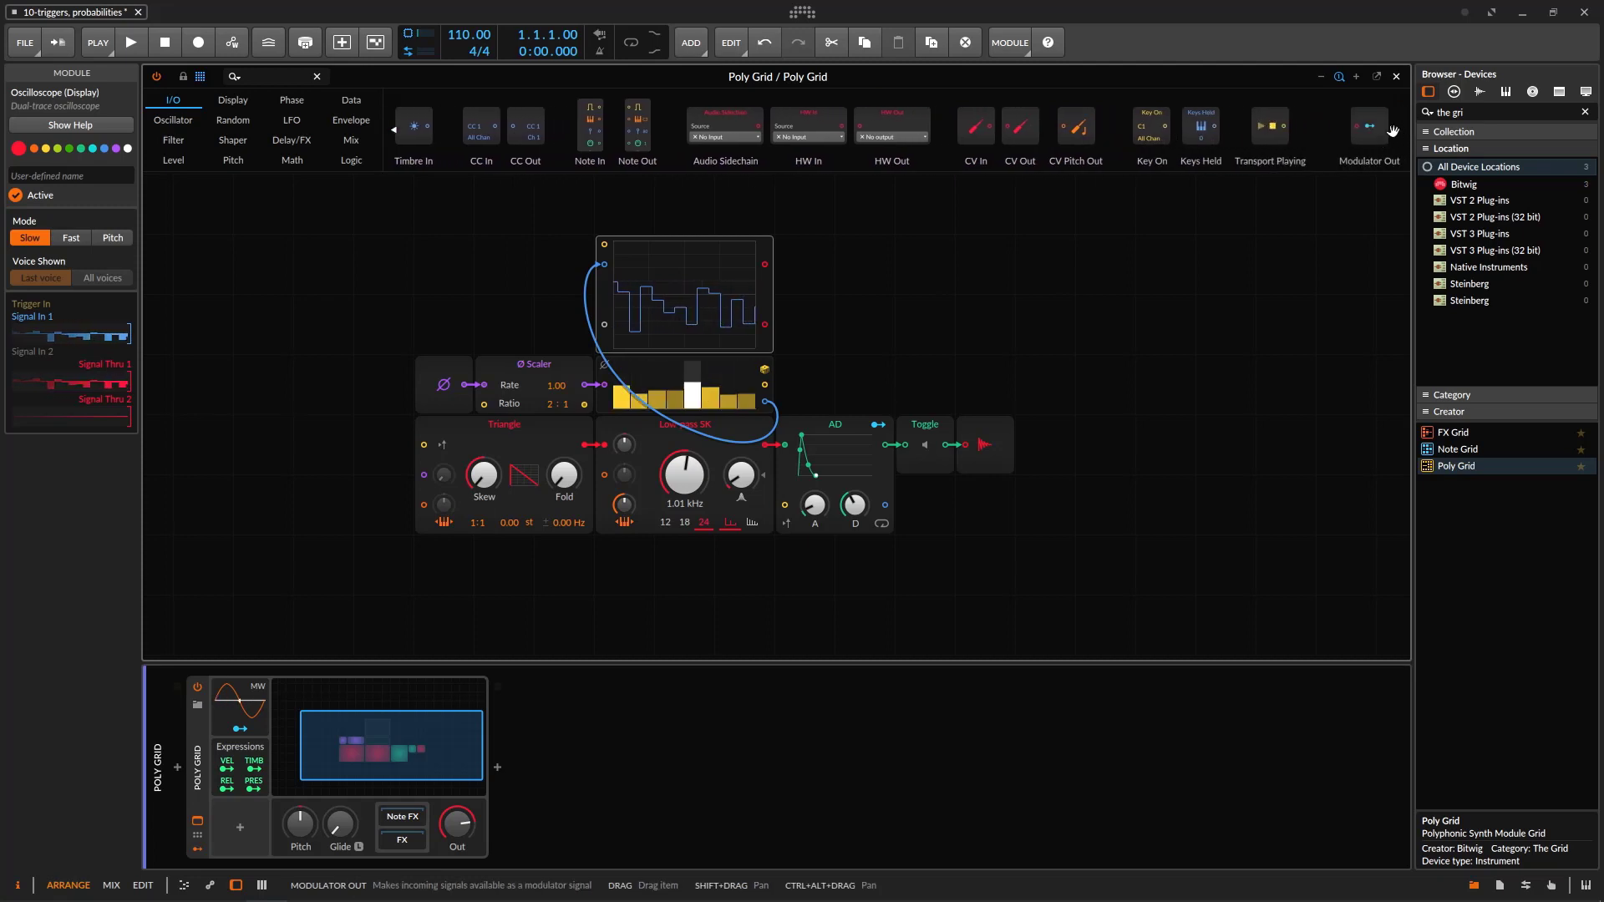
{"action": "left_click_drag", "start_coordinate": [1392, 131], "coordinate": [785, 389]}
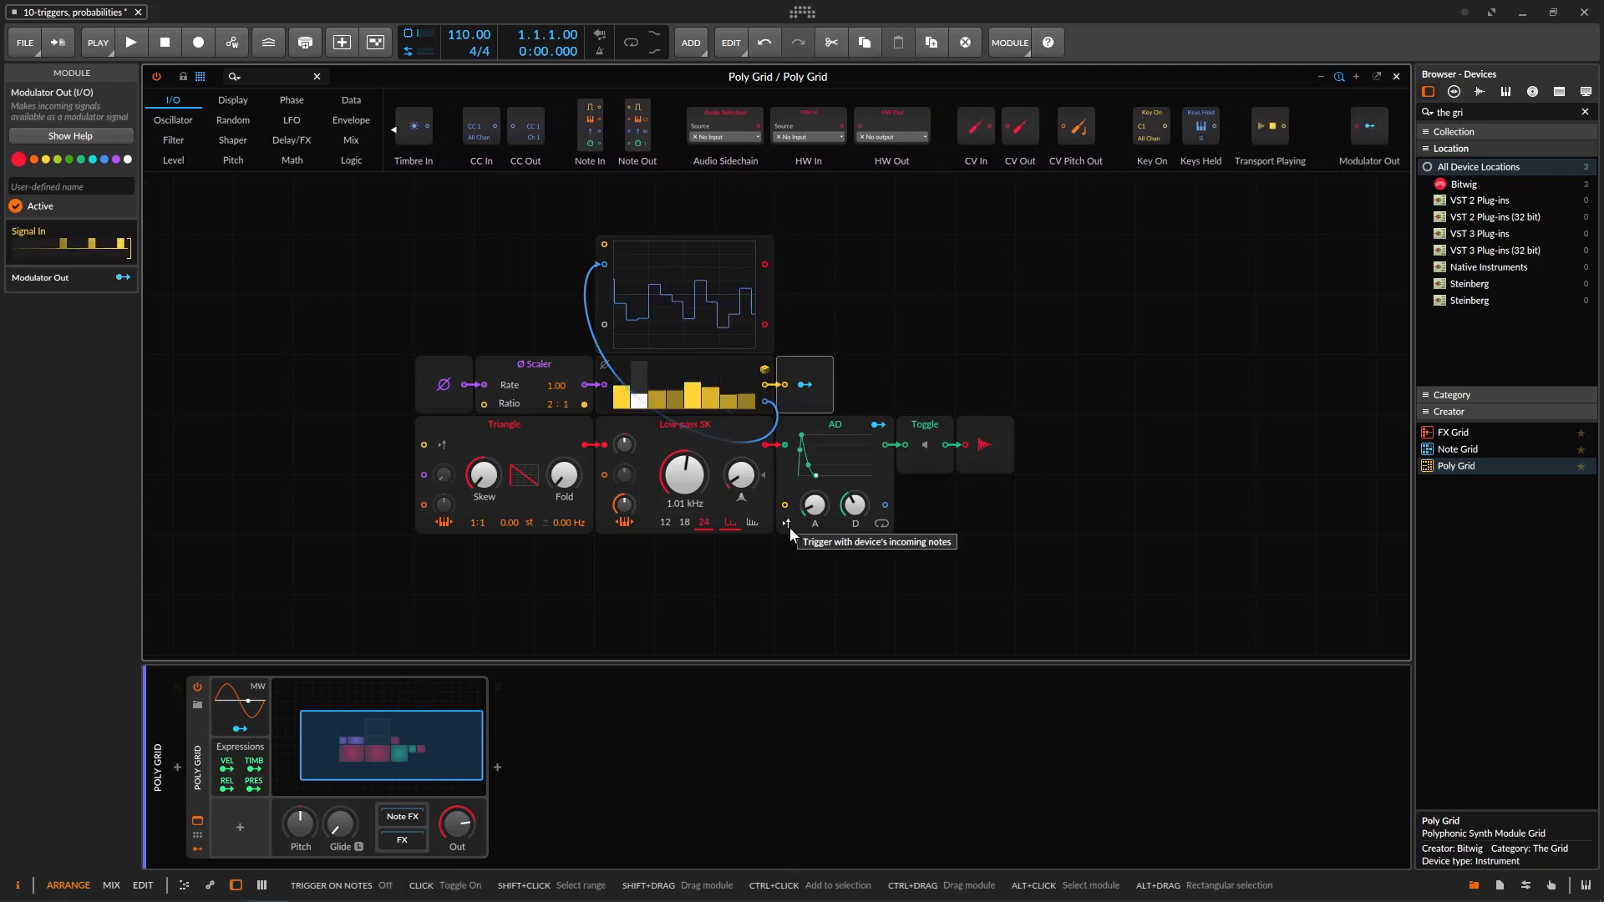
- Map the Modulator Out to the Low-pass SK cutoff with an amount of +25.50
{"action": "left_click", "coordinate": [804, 385]}
{"action": "left_click_drag", "start_coordinate": [683, 474], "coordinate": [684, 456]}
{"action": "left_click", "coordinate": [804, 384]}
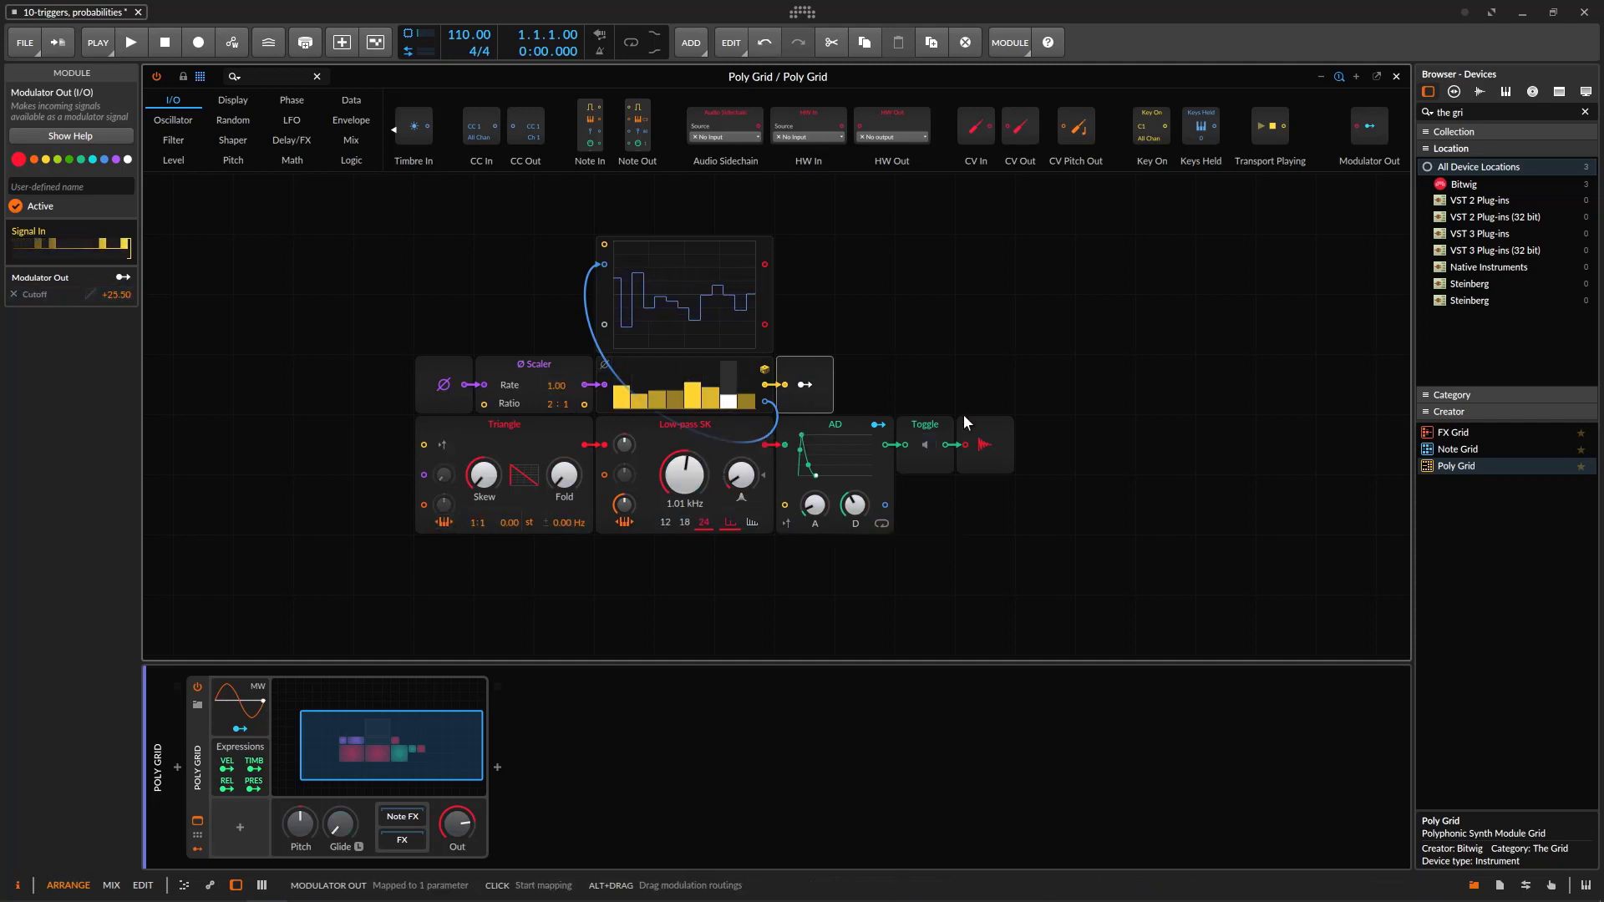
- Switch the Toggle on and make the AD envelope trigger from the device's incoming notes
{"action": "left_click", "coordinate": [926, 444]}
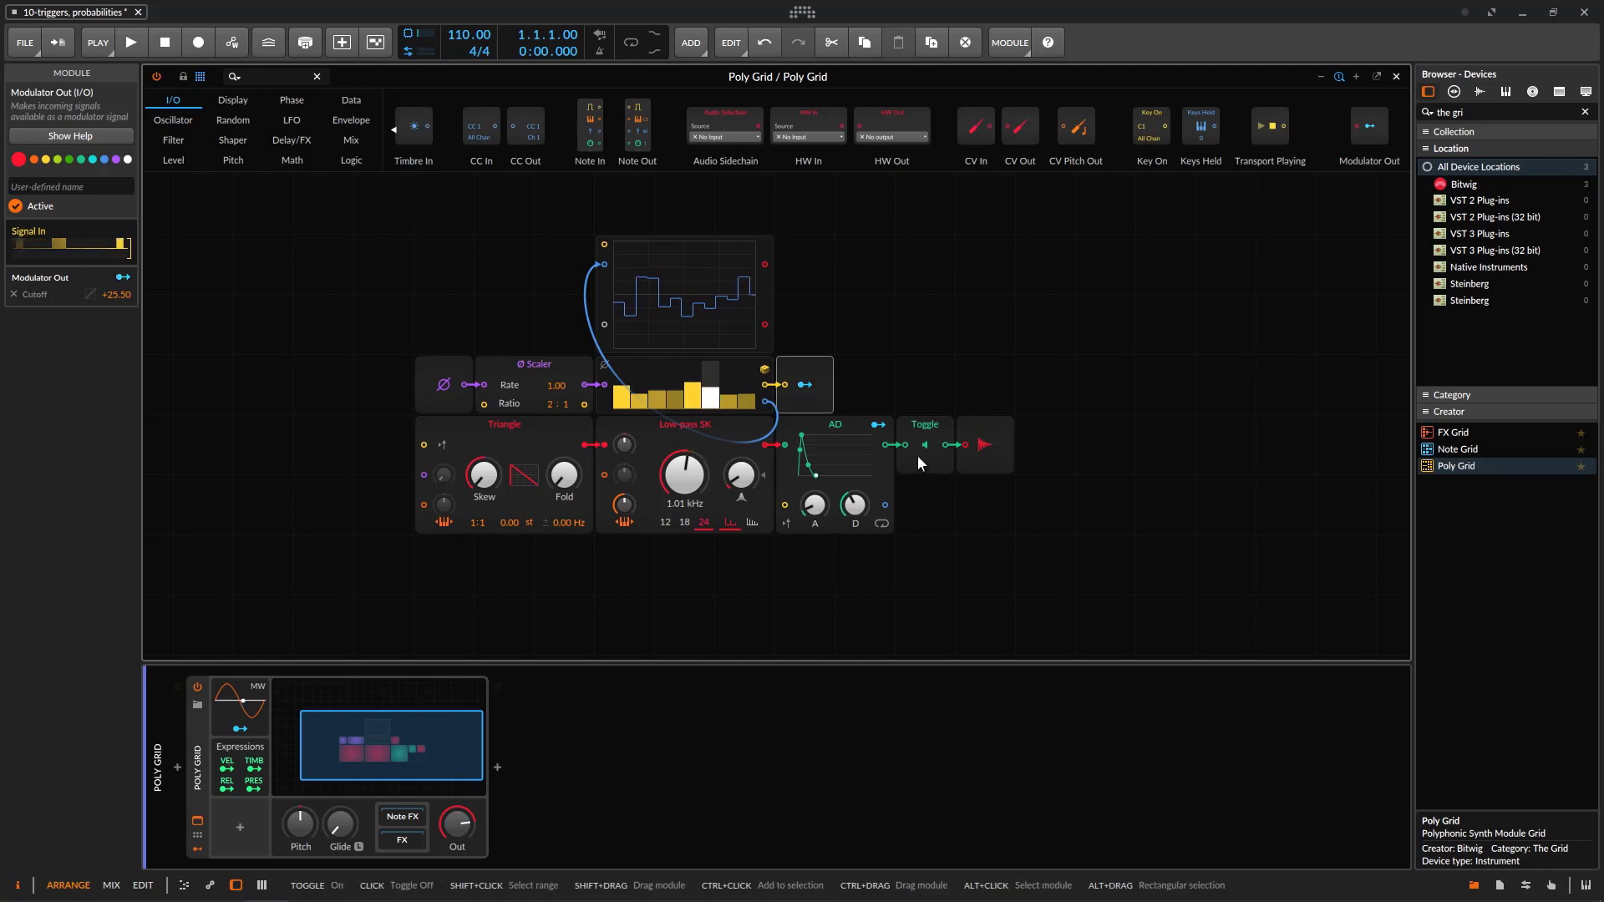
{"action": "left_click", "coordinate": [785, 524]}
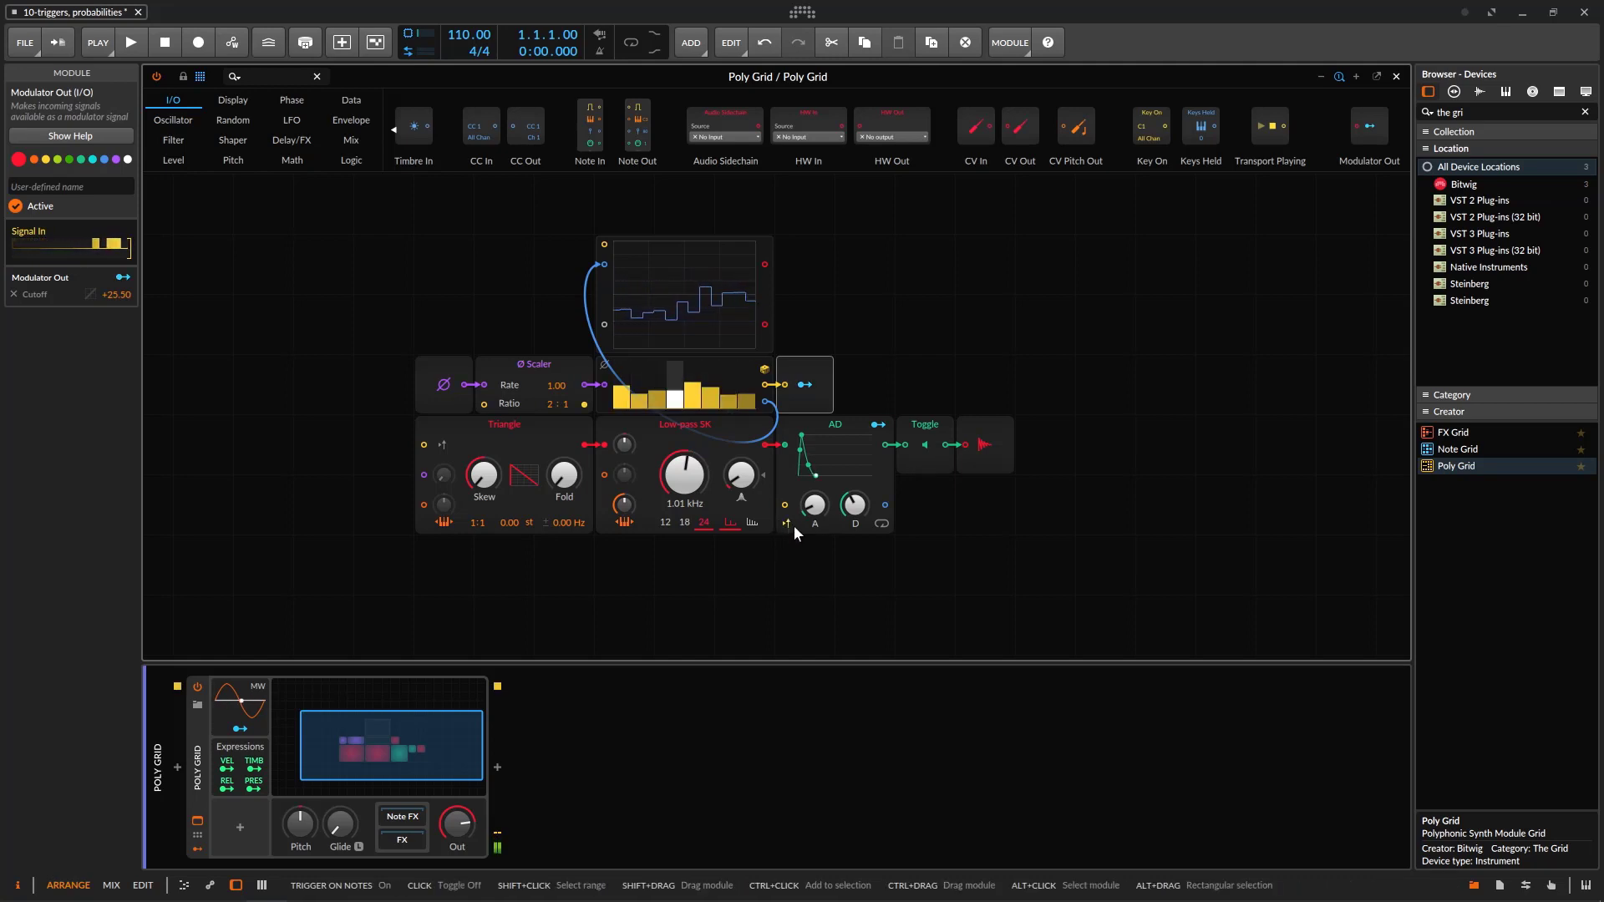
- Replace the AD envelope with an ADSR at 100 % sustain and lower the Low-pass SK cutoff to 463 Hz
{"action": "left_click", "coordinate": [354, 122]}
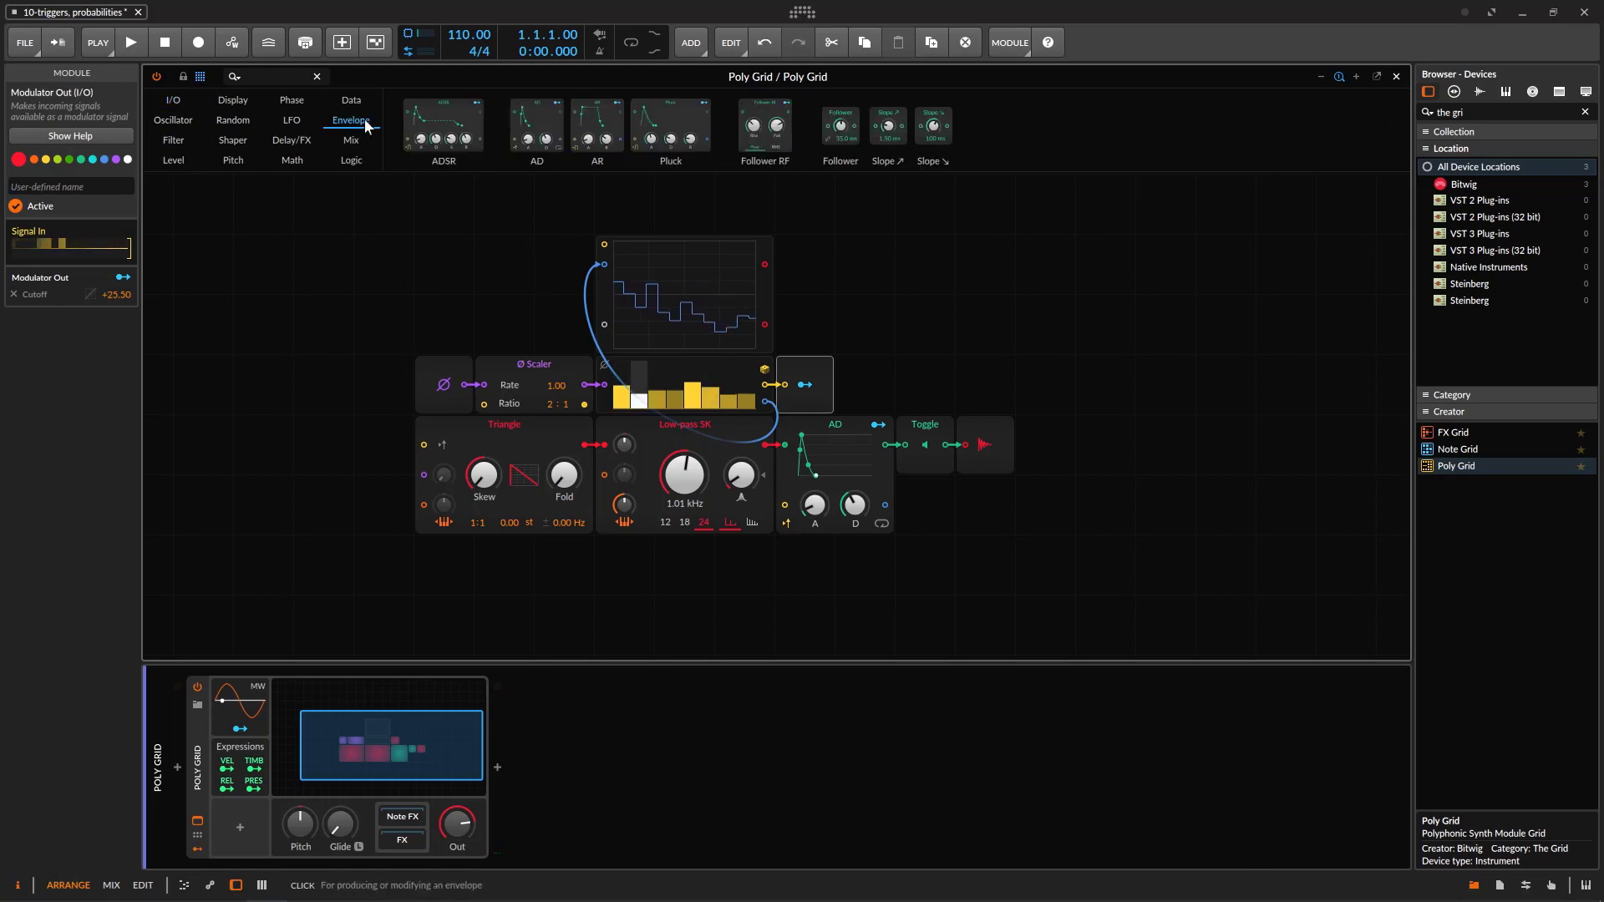
{"action": "left_click", "coordinate": [459, 119]}
{"action": "left_click_drag", "start_coordinate": [837, 457], "coordinate": [837, 456]}
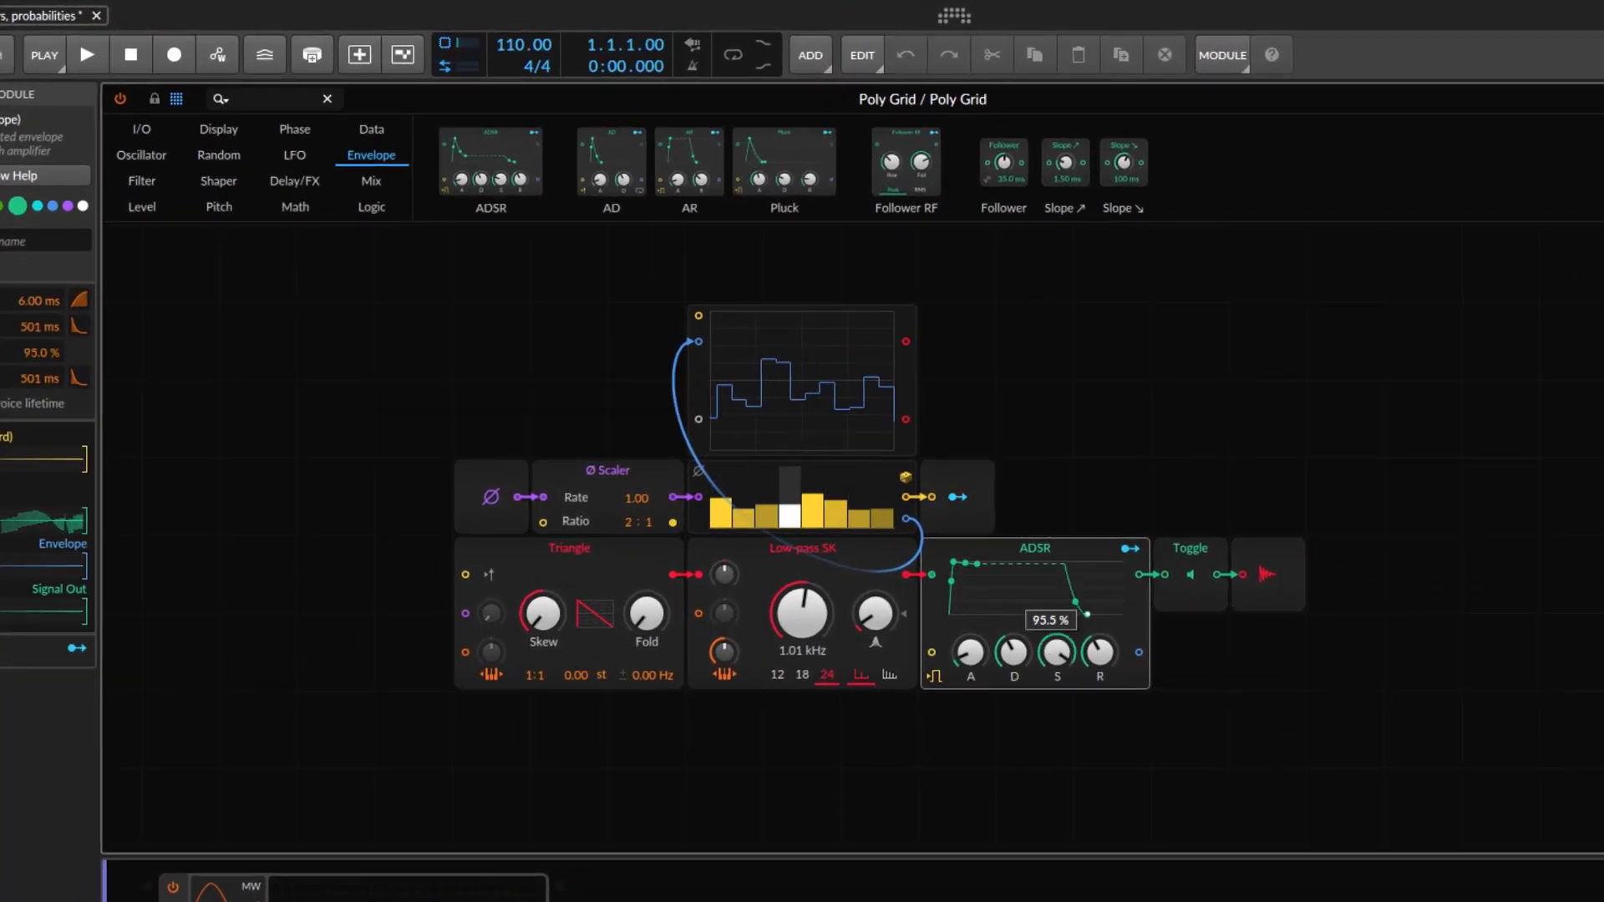
{"action": "left_click_drag", "start_coordinate": [1057, 651], "coordinate": [1069, 661]}
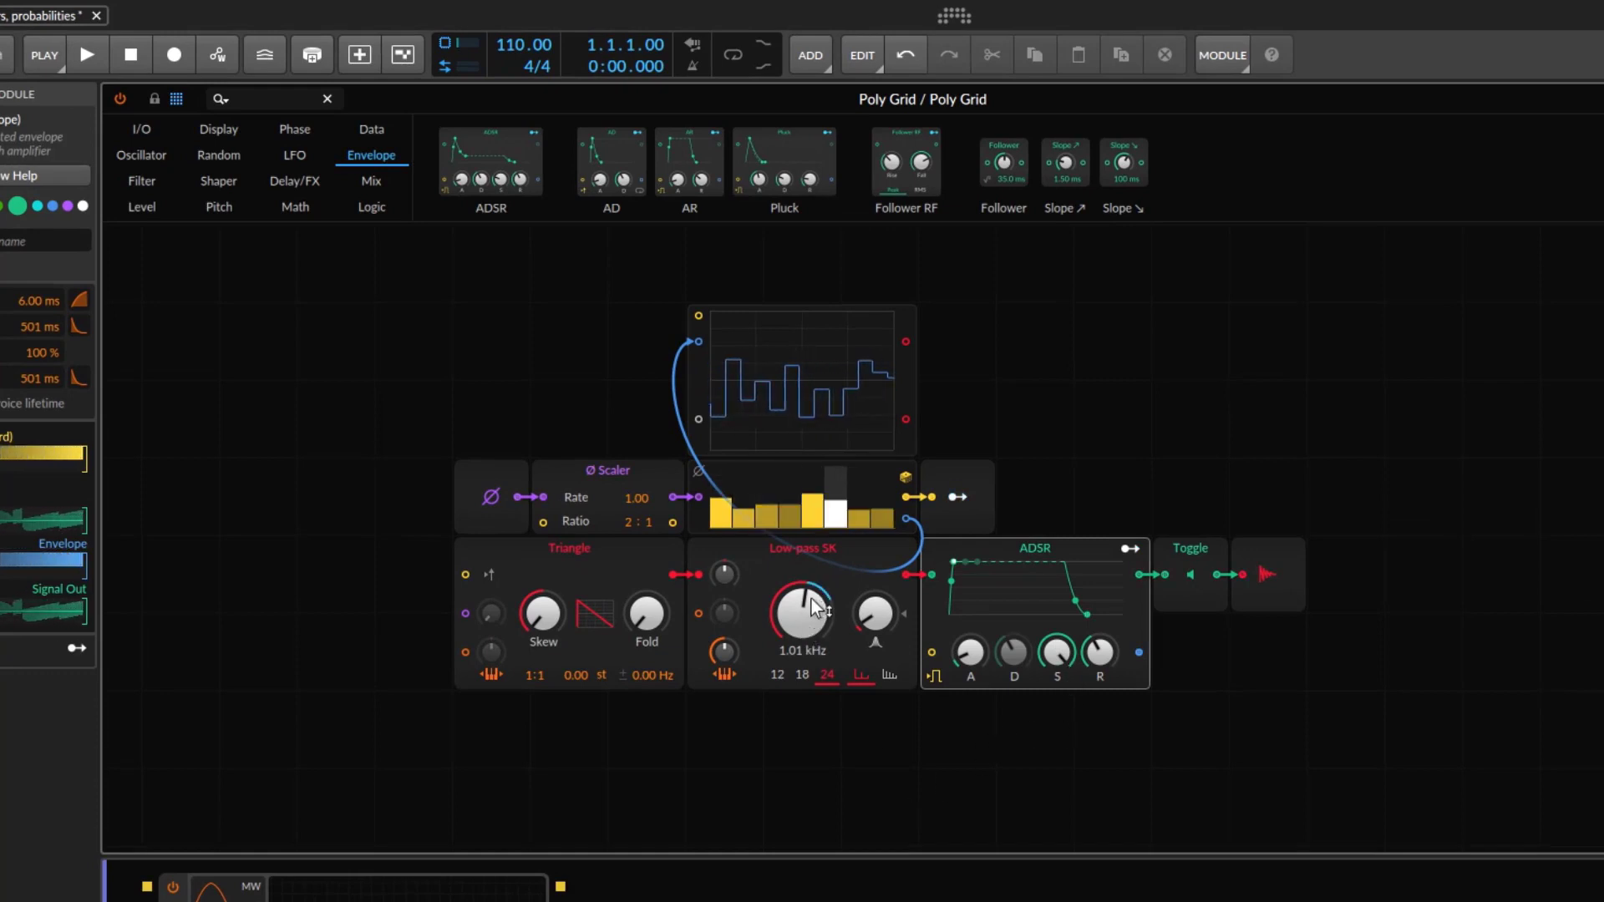
{"action": "left_click_drag", "start_coordinate": [802, 614], "coordinate": [919, 660]}
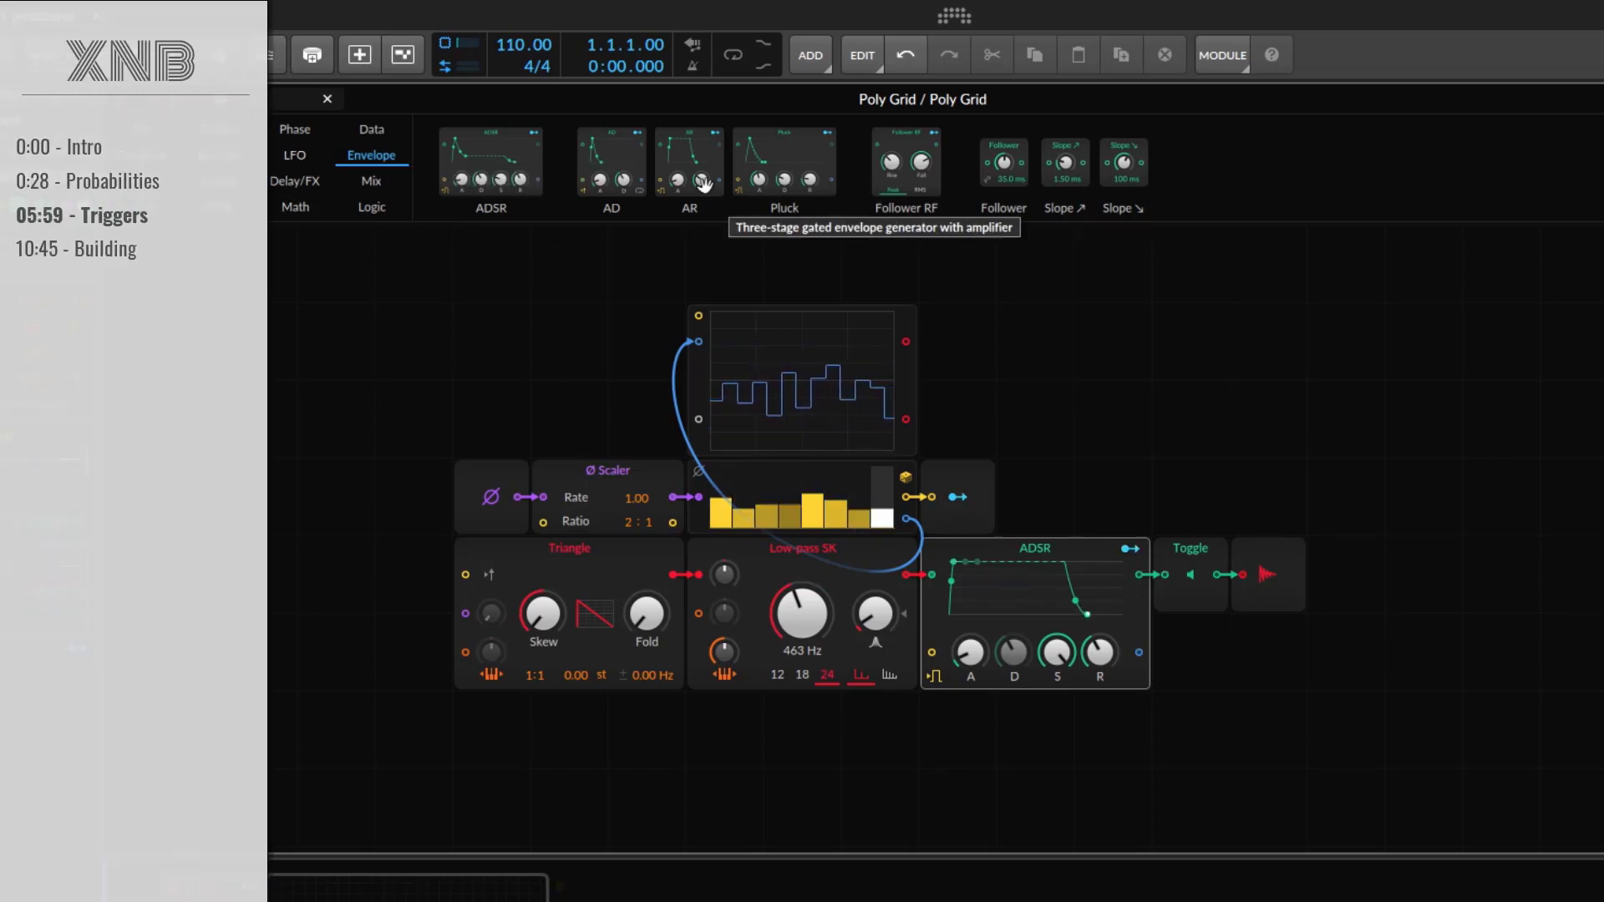
- Replace the ADSR with an AD envelope and move the Toggle and audio output directly beside it
{"action": "left_click_drag", "start_coordinate": [611, 167], "coordinate": [978, 552]}
{"action": "left_click_drag", "start_coordinate": [1328, 527], "coordinate": [1144, 620]}
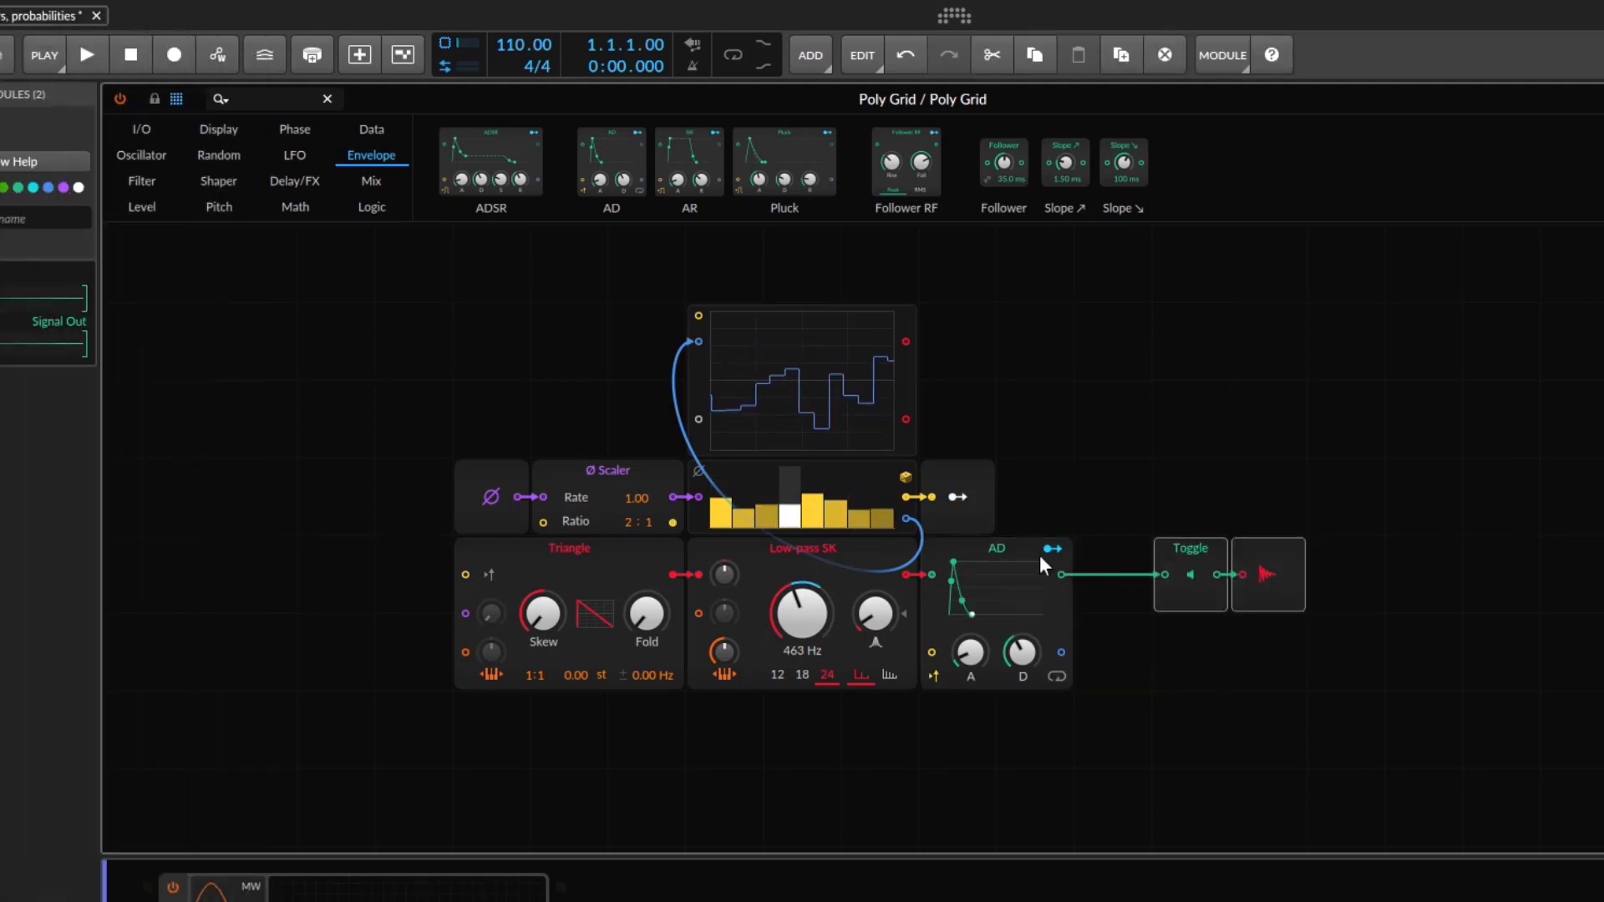
{"action": "left_click_drag", "start_coordinate": [1169, 558], "coordinate": [1091, 561]}
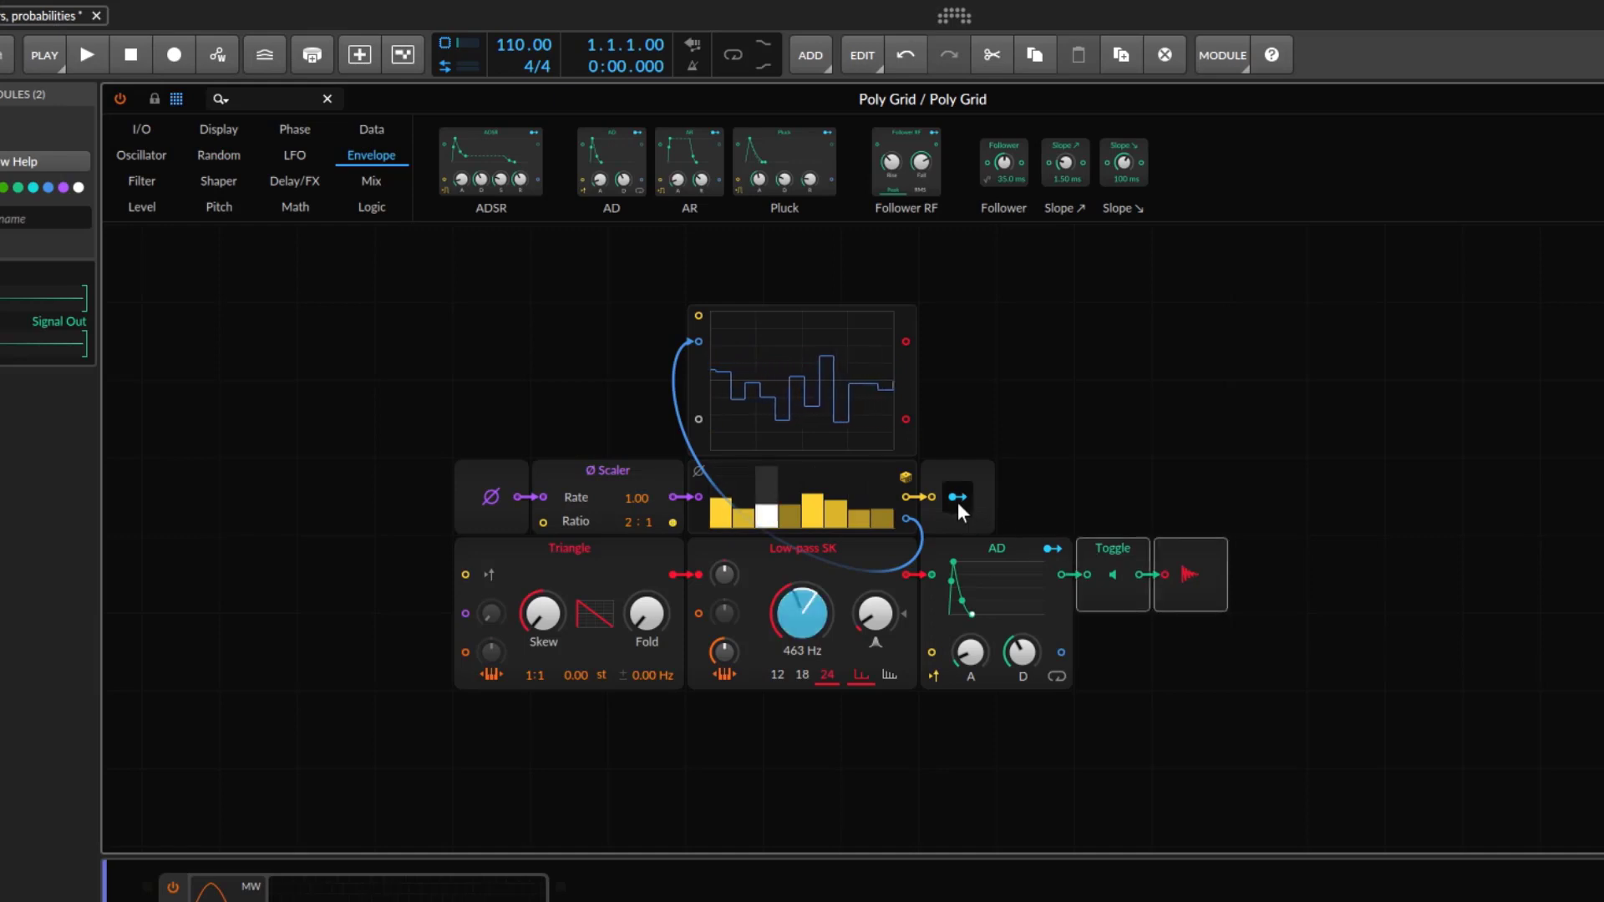
- Remove the Modulator Out routing from the Low-pass SK cutoff and set the cutoff to 802 Hz
{"action": "right_click", "coordinate": [804, 613]}
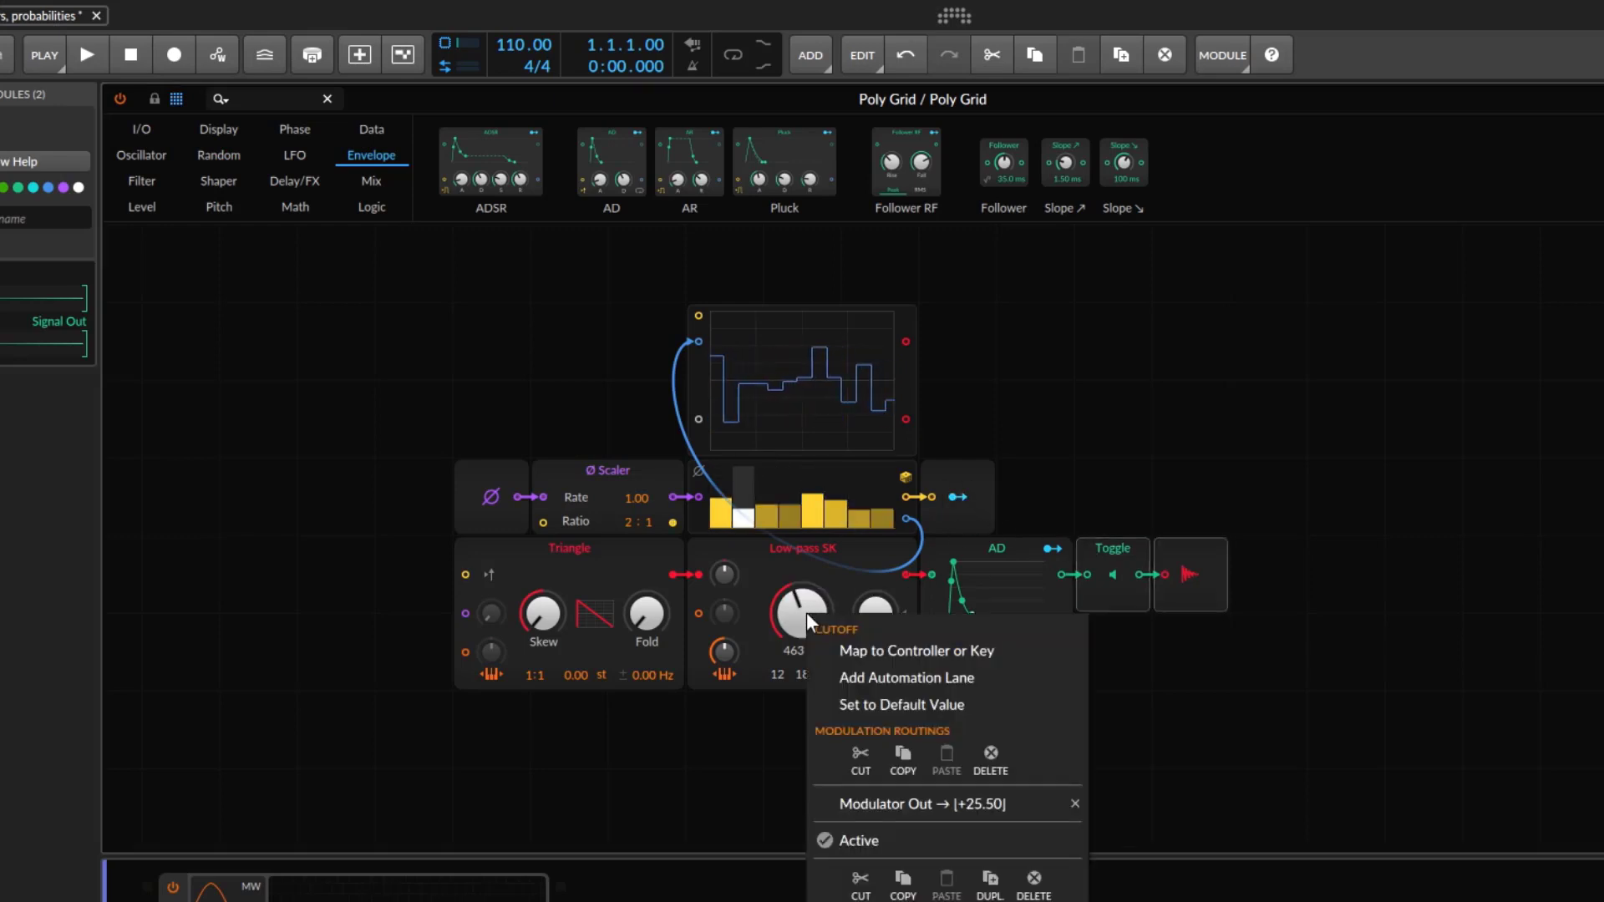
{"action": "left_click", "coordinate": [1071, 807]}
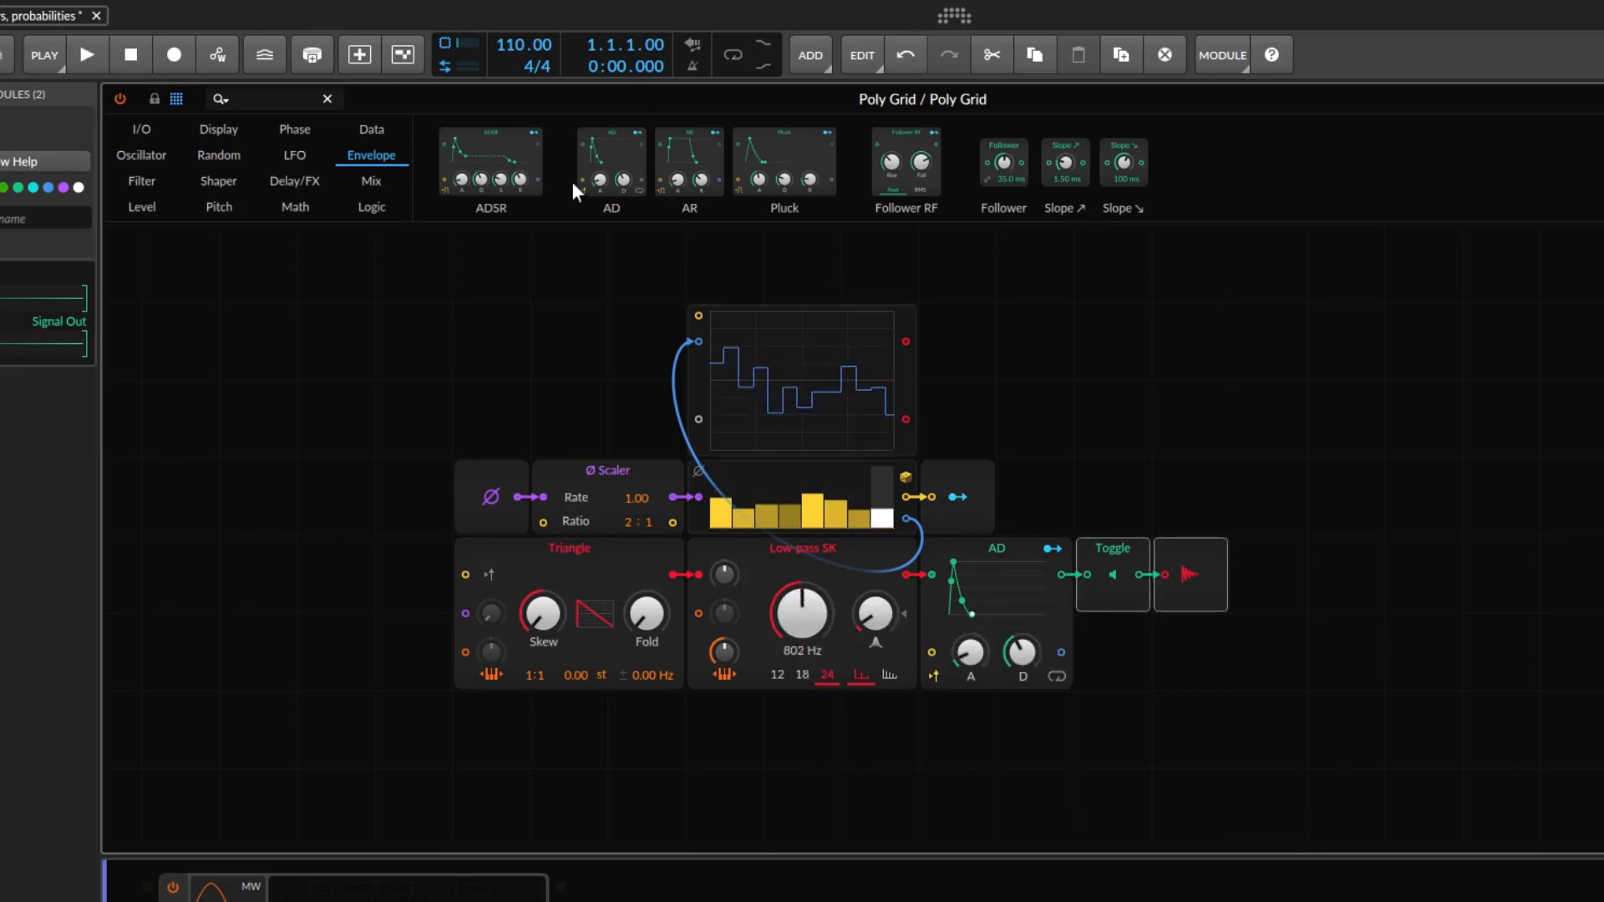
- Add a Triggers module with N = 8 below the Low-pass SK and feed it into the AD envelope's trigger input
{"action": "left_click", "coordinate": [361, 134]}
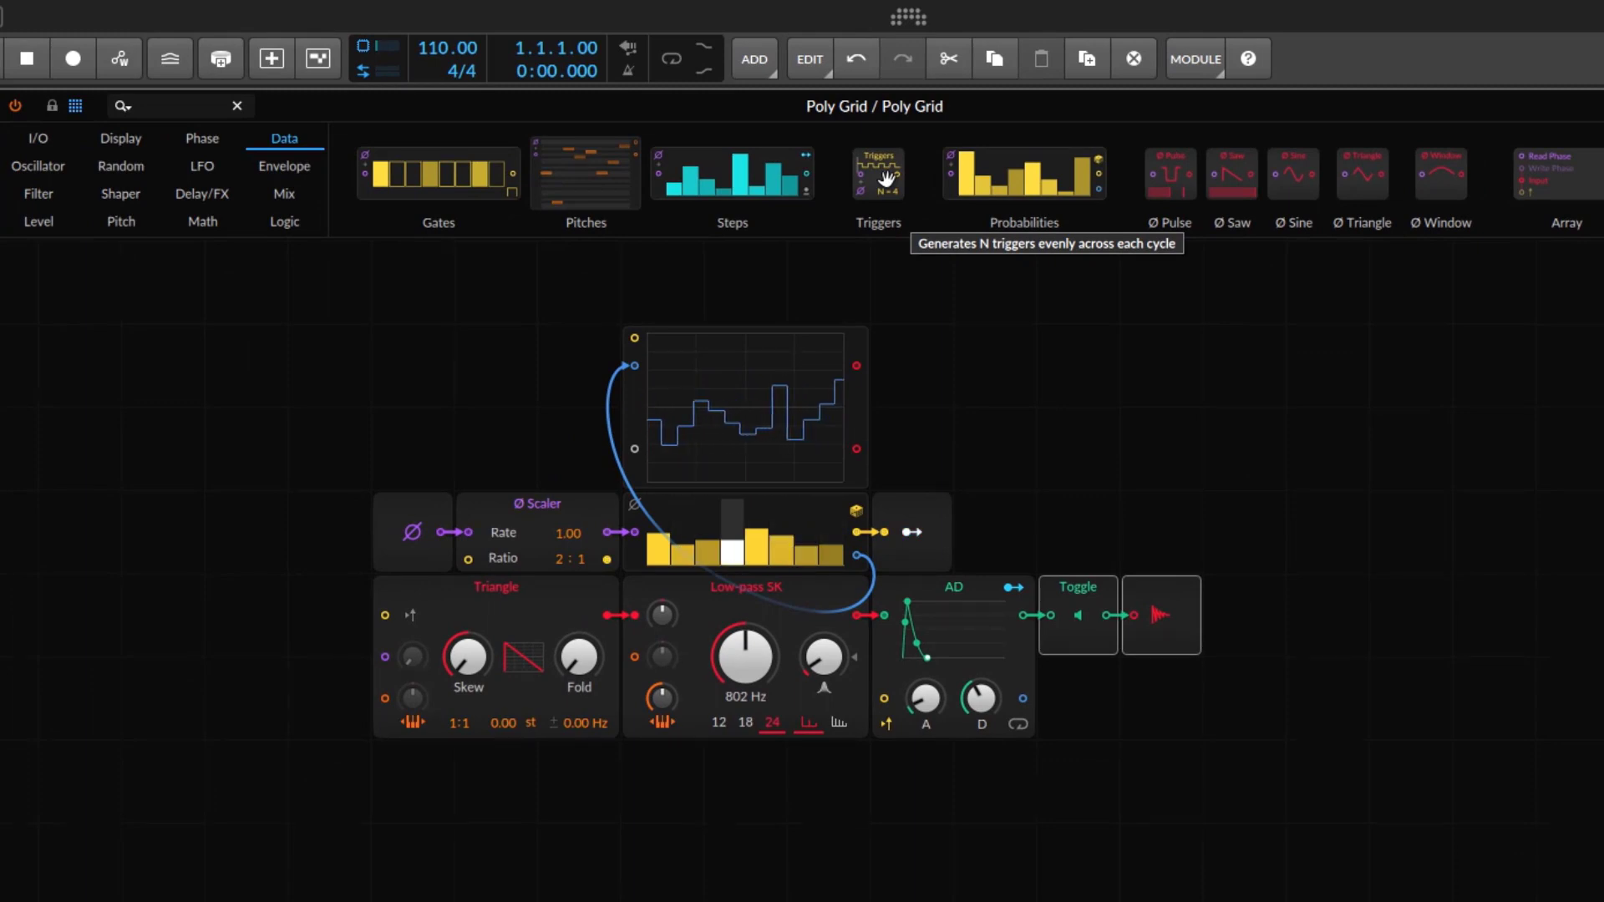
{"action": "left_click_drag", "start_coordinate": [885, 178], "coordinate": [1211, 497]}
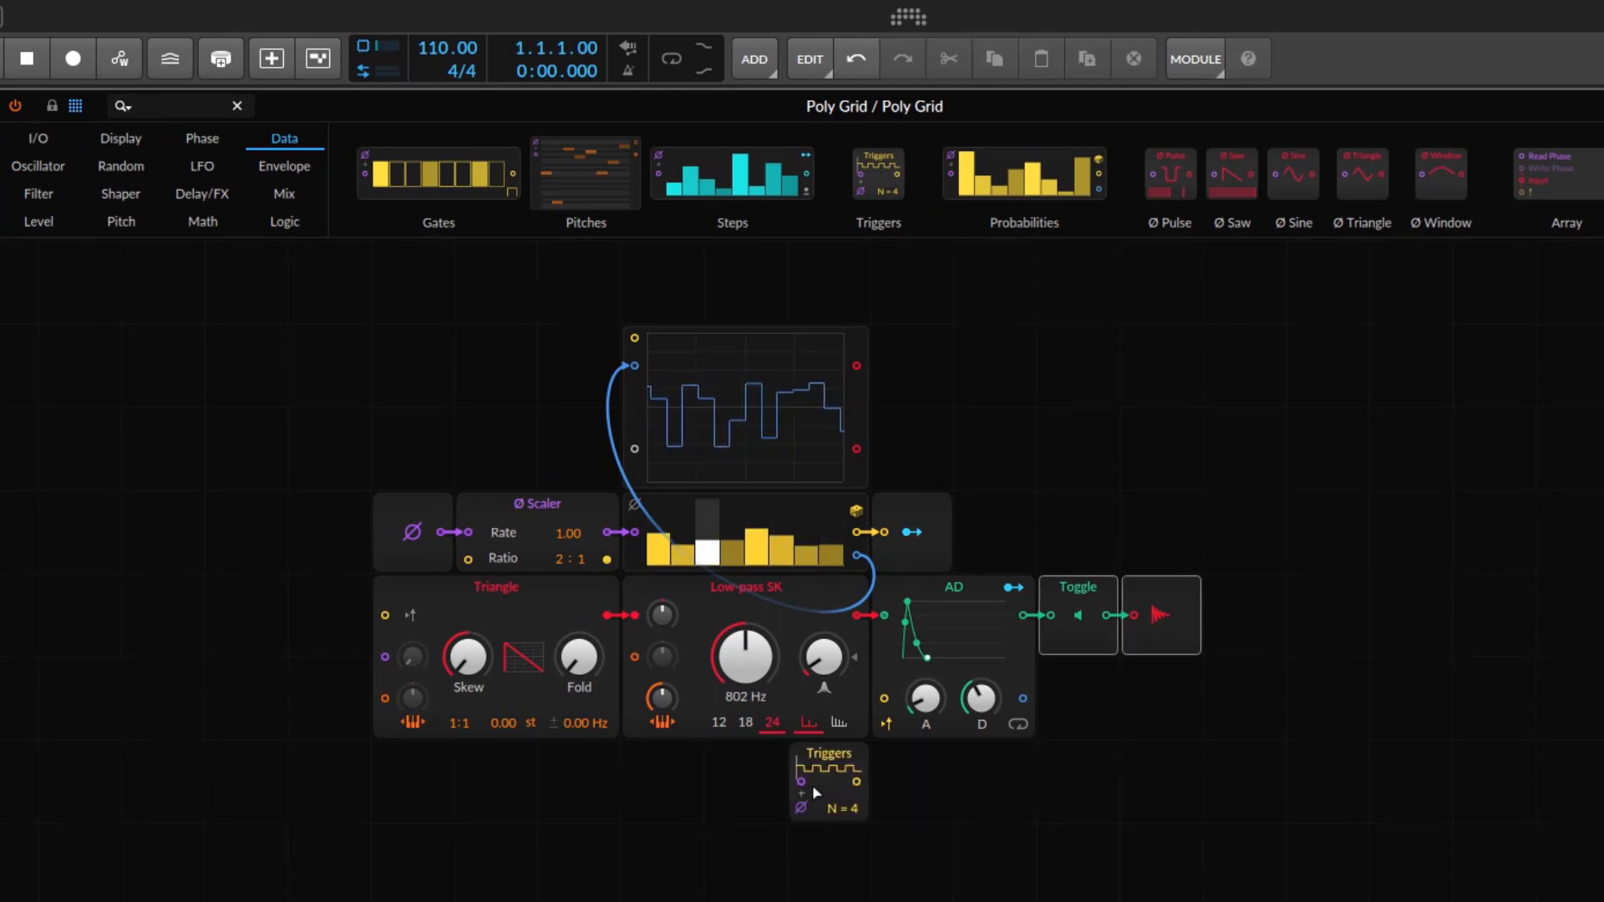
{"action": "left_click", "coordinate": [811, 784]}
{"action": "scroll", "coordinate": [1052, 779], "scroll_direction": "down", "scroll_amount": 3}
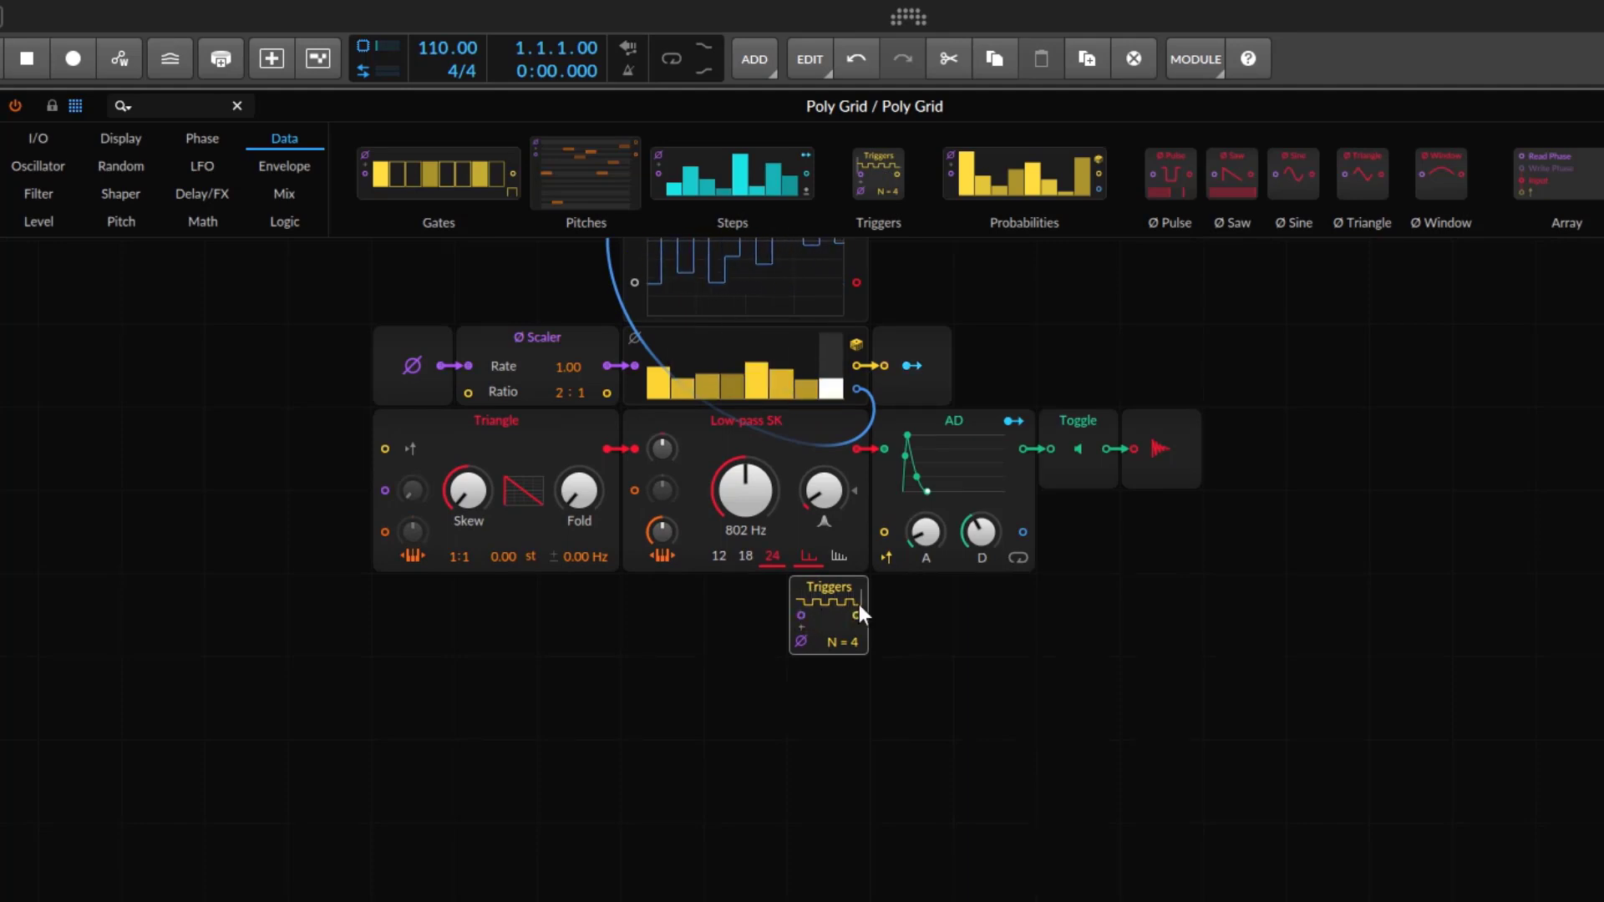
{"action": "scroll", "coordinate": [887, 759], "scroll_direction": "up", "scroll_amount": 3}
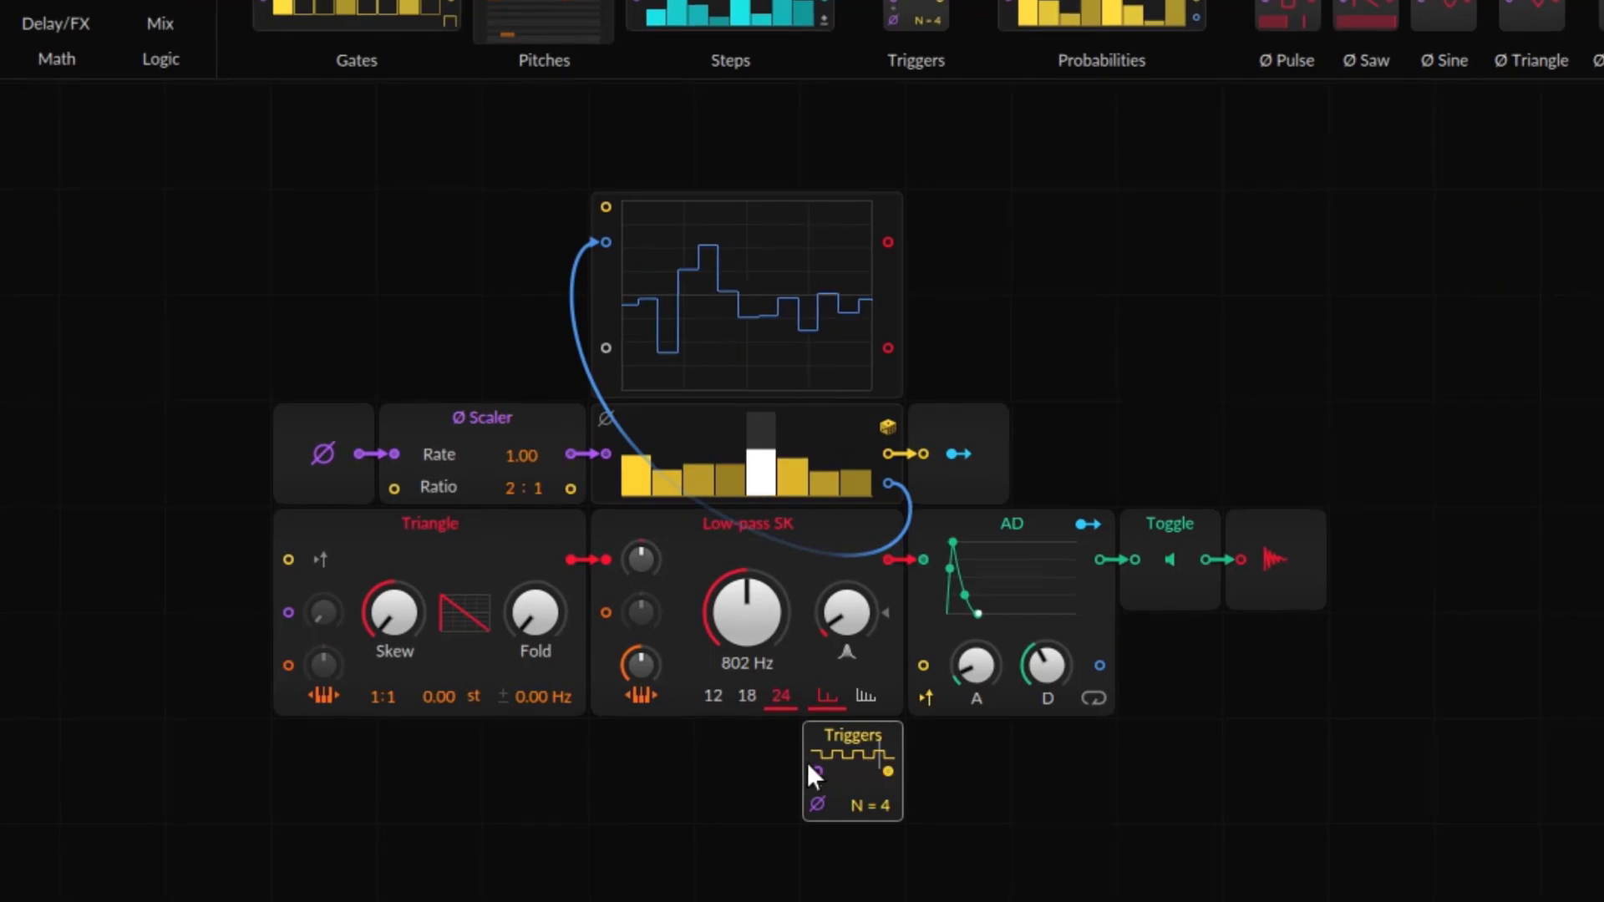
{"action": "scroll", "coordinate": [952, 785], "scroll_direction": "down", "scroll_amount": 2}
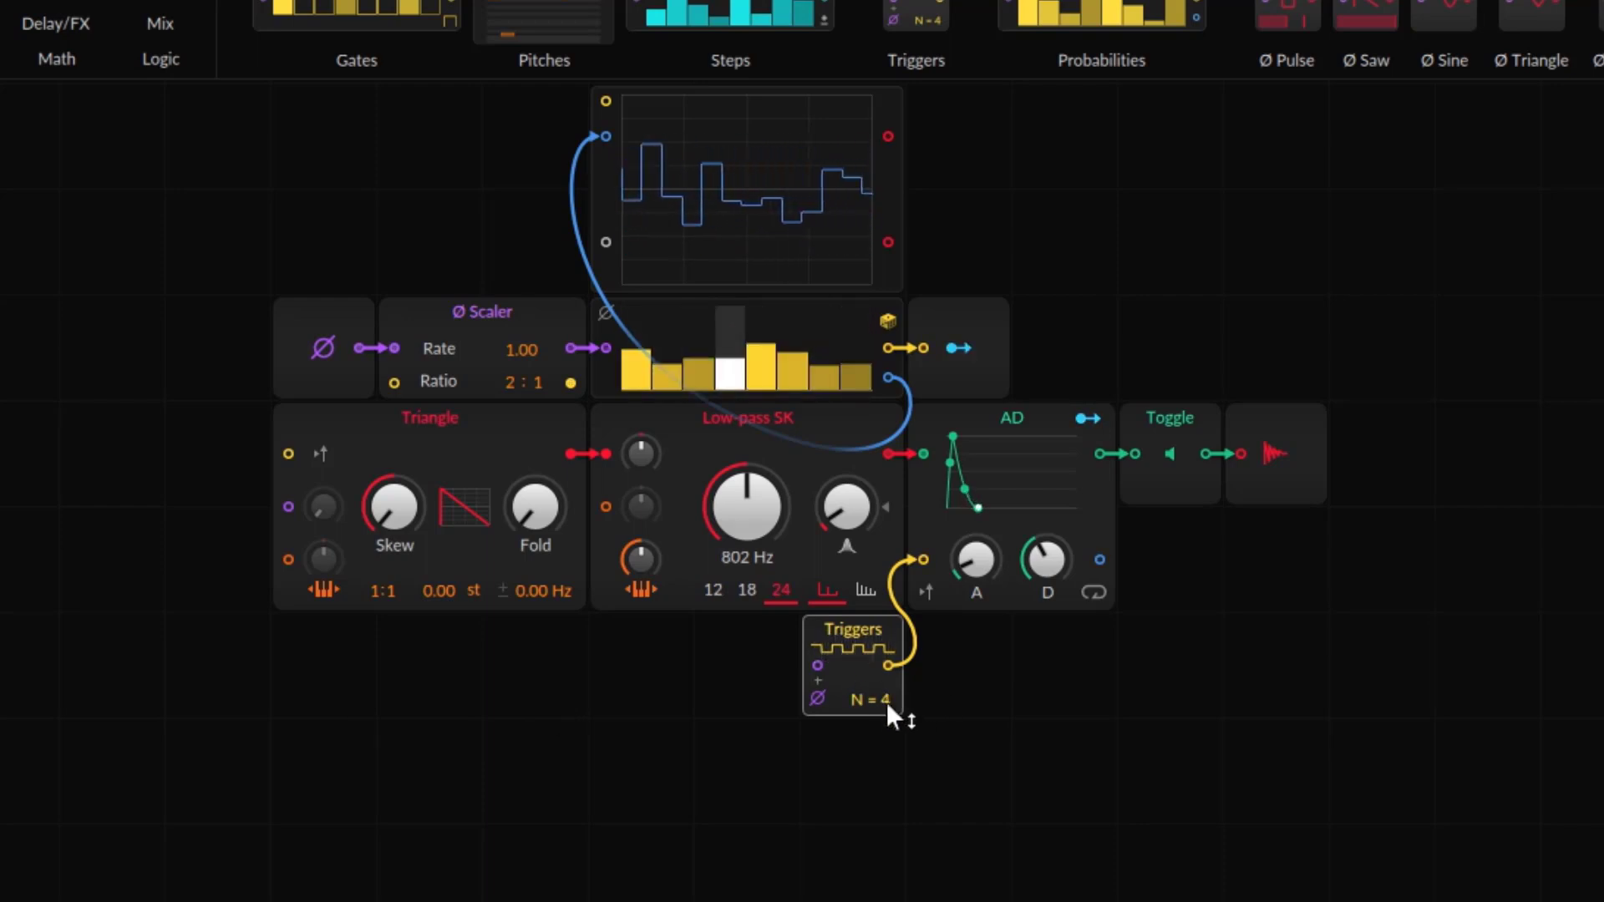
{"action": "left_click_drag", "start_coordinate": [885, 702], "coordinate": [886, 677]}
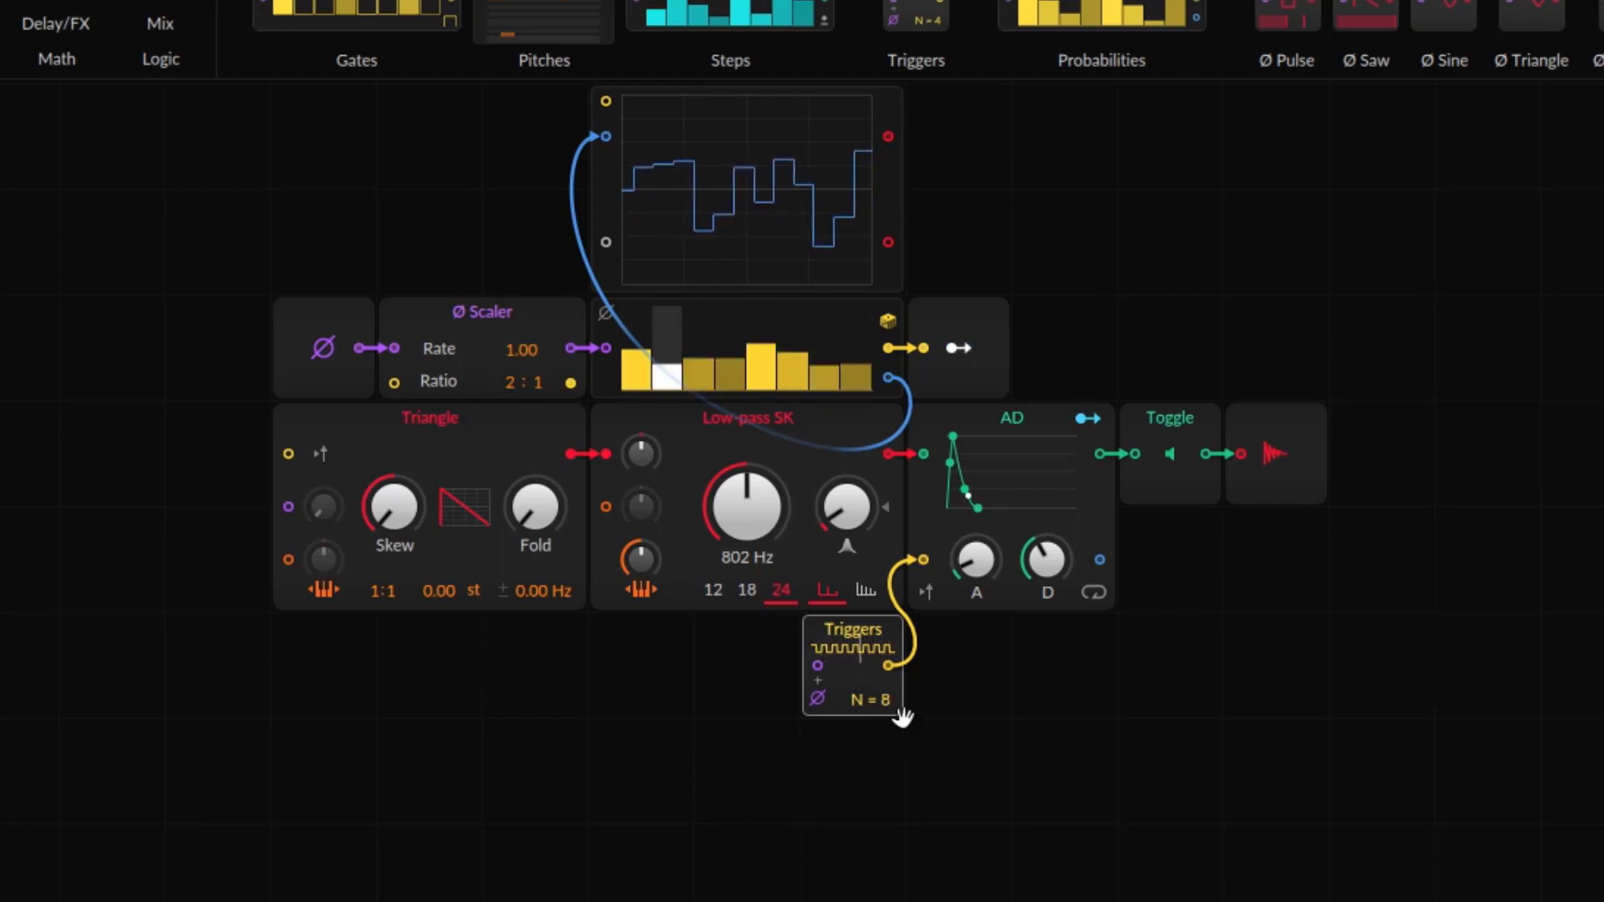
{"action": "mouse_move", "coordinate": [885, 699]}
{"action": "left_mouse_down"}
{"action": "mouse_move", "coordinate": [885, 649]}
{"action": "mouse_move", "coordinate": [885, 703]}
{"action": "mouse_move", "coordinate": [885, 669]}
{"action": "left_mouse_up"}
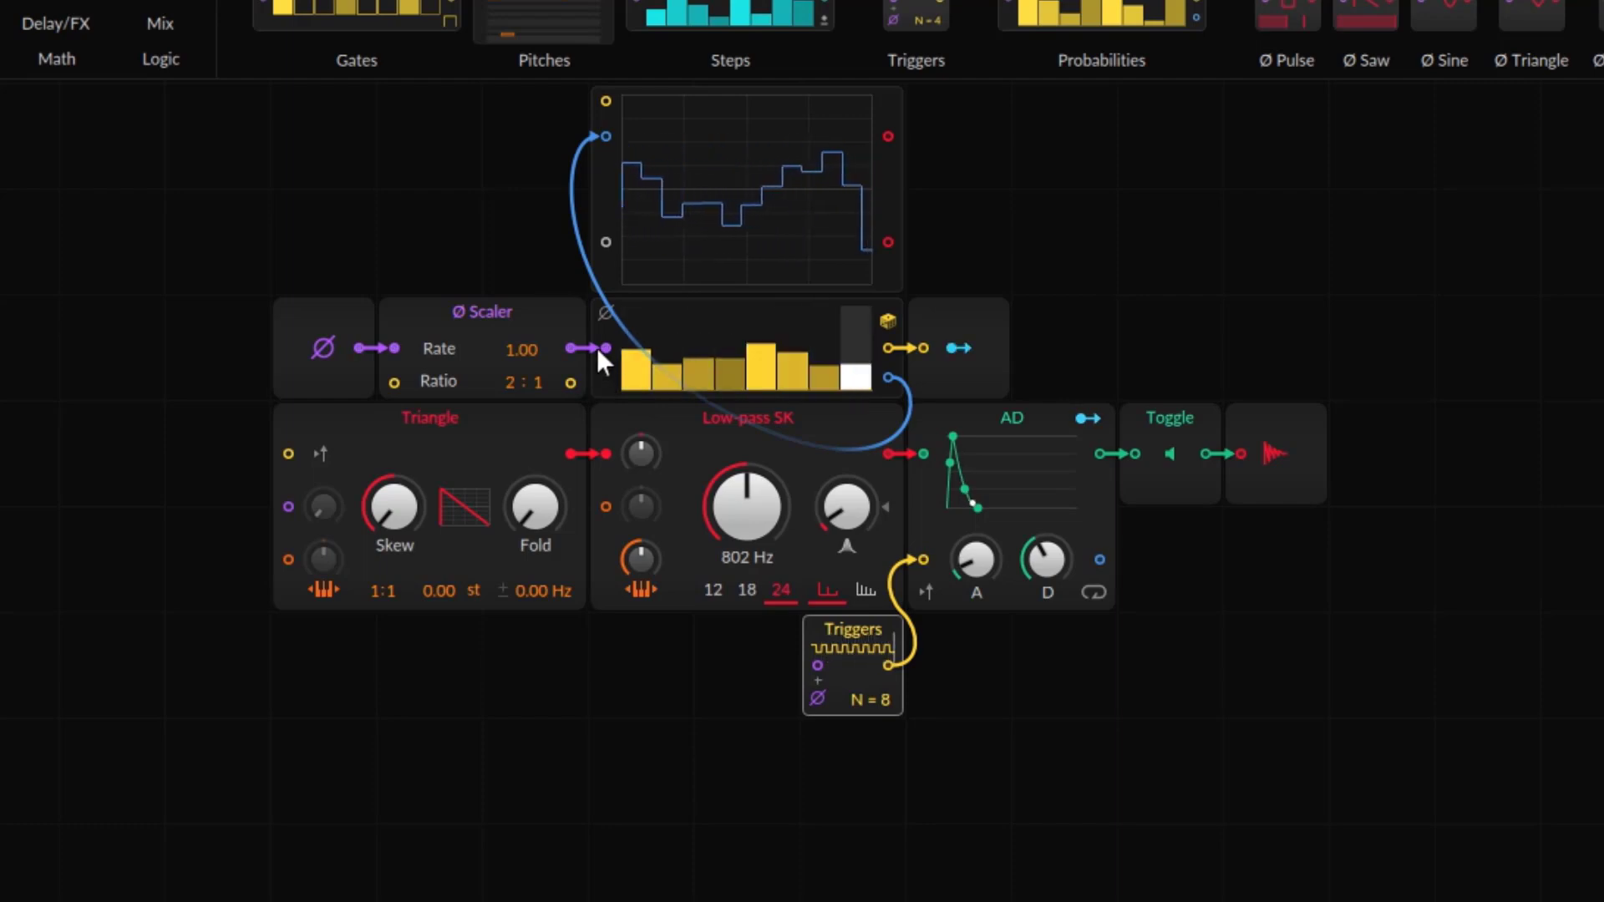
- Insert a Ø Reset between Phase In and Ø Scaler and also feed its output into the Triggers module's phase input
{"action": "left_click_drag", "start_coordinate": [225, 219], "coordinate": [501, 305]}
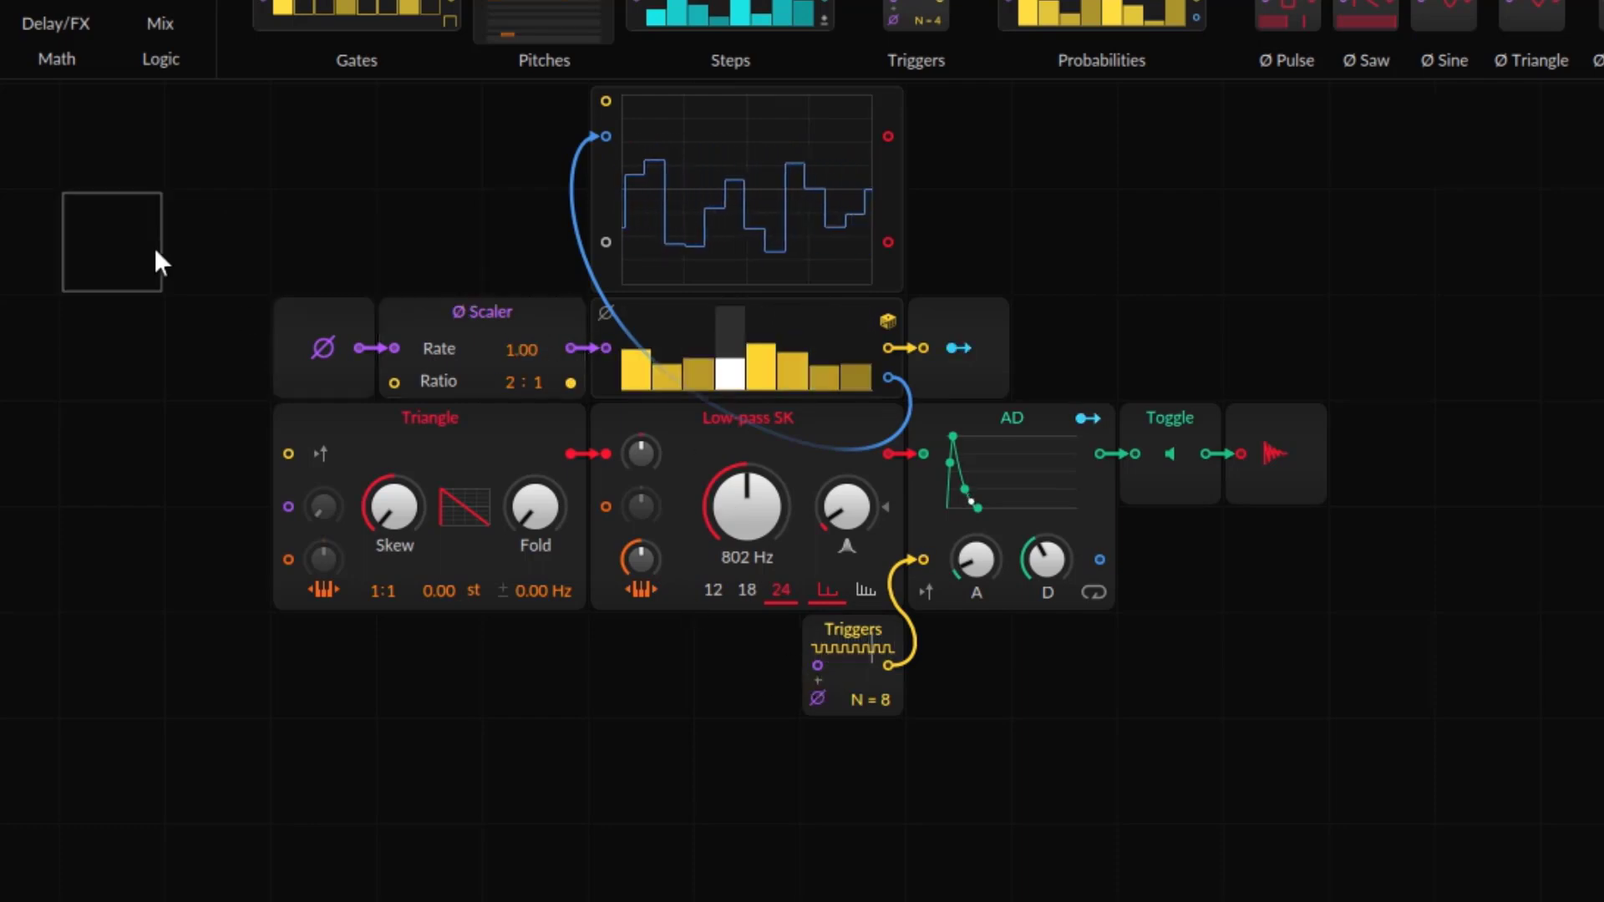
{"action": "left_click", "coordinate": [223, 259]}
{"action": "left_click_drag", "start_coordinate": [330, 345], "coordinate": [393, 348]}
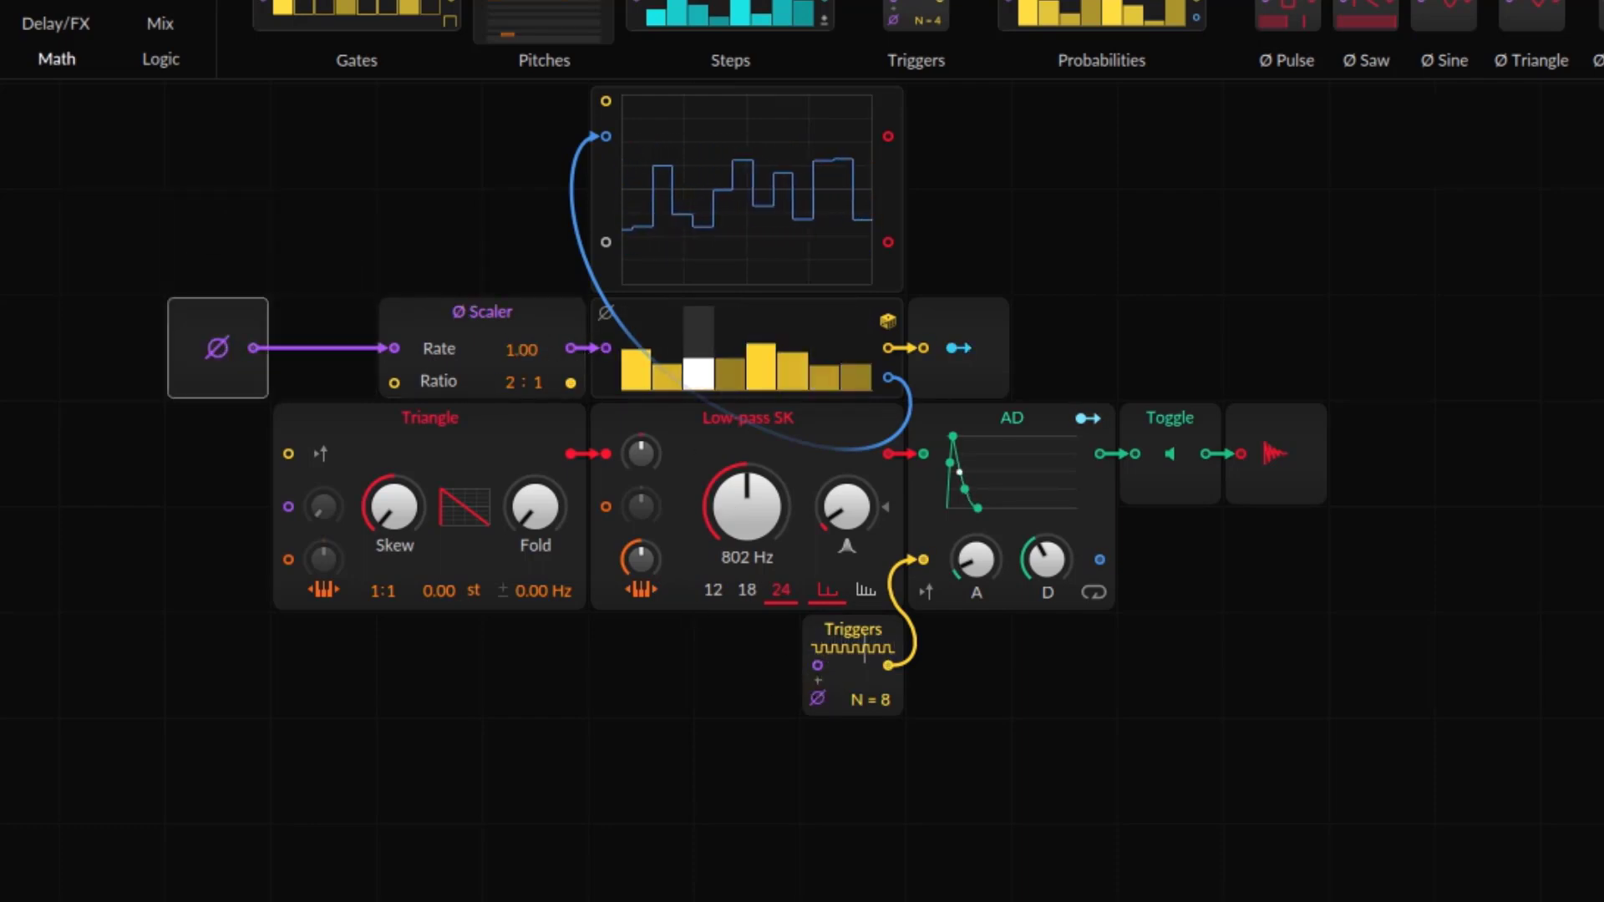
{"action": "scroll", "coordinate": [708, 50], "scroll_direction": "down", "scroll_amount": 3}
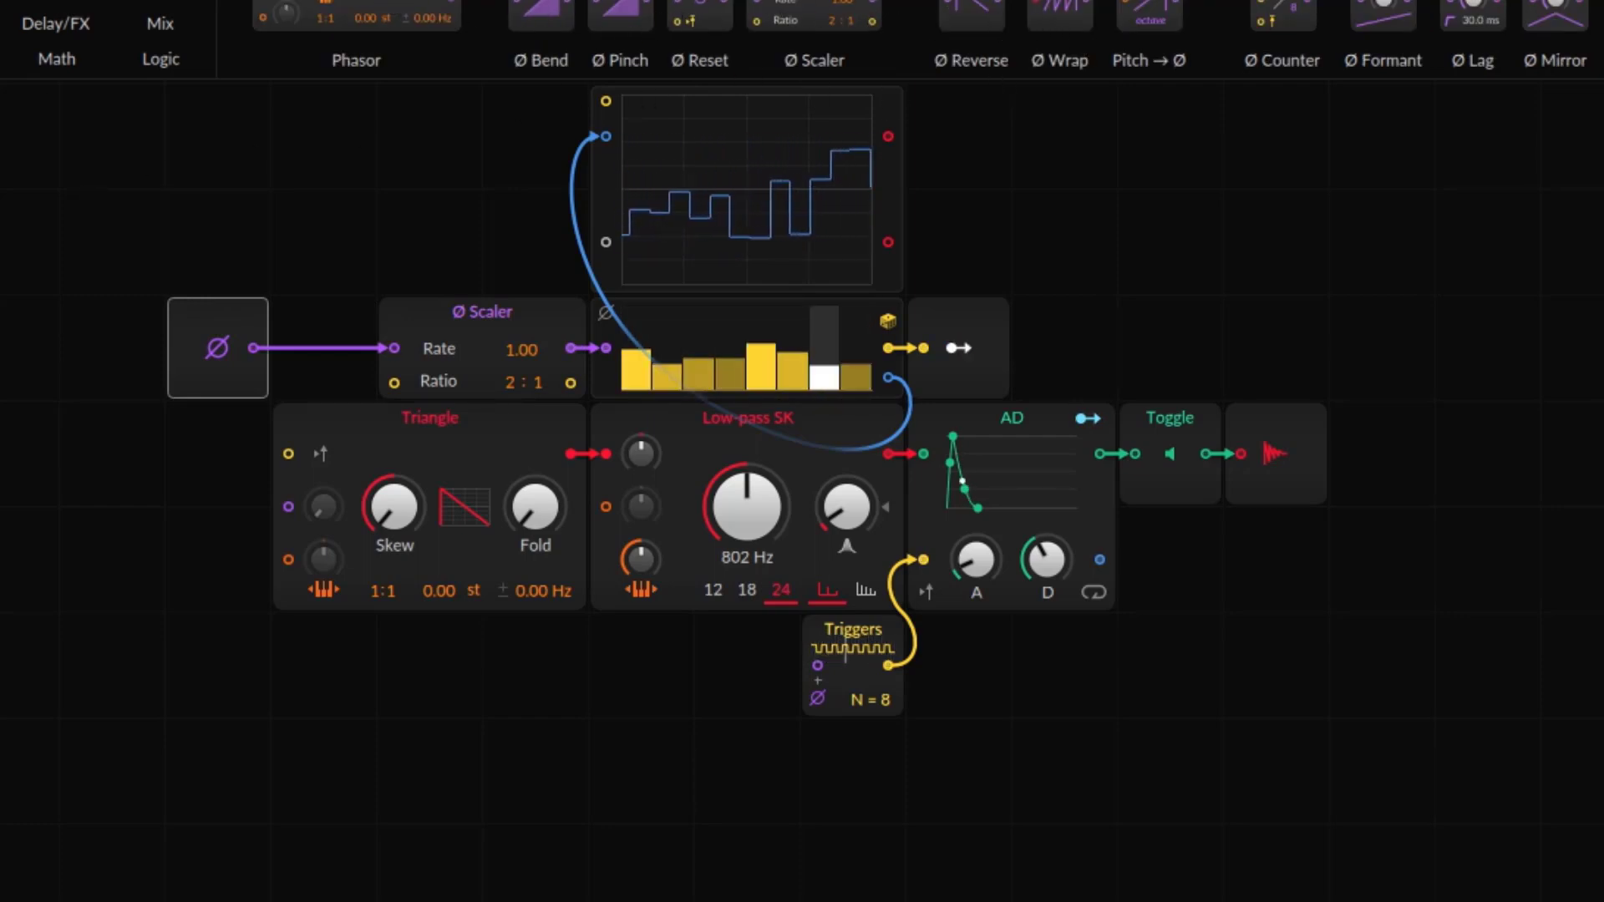
{"action": "left_click_drag", "start_coordinate": [700, 51], "coordinate": [318, 314]}
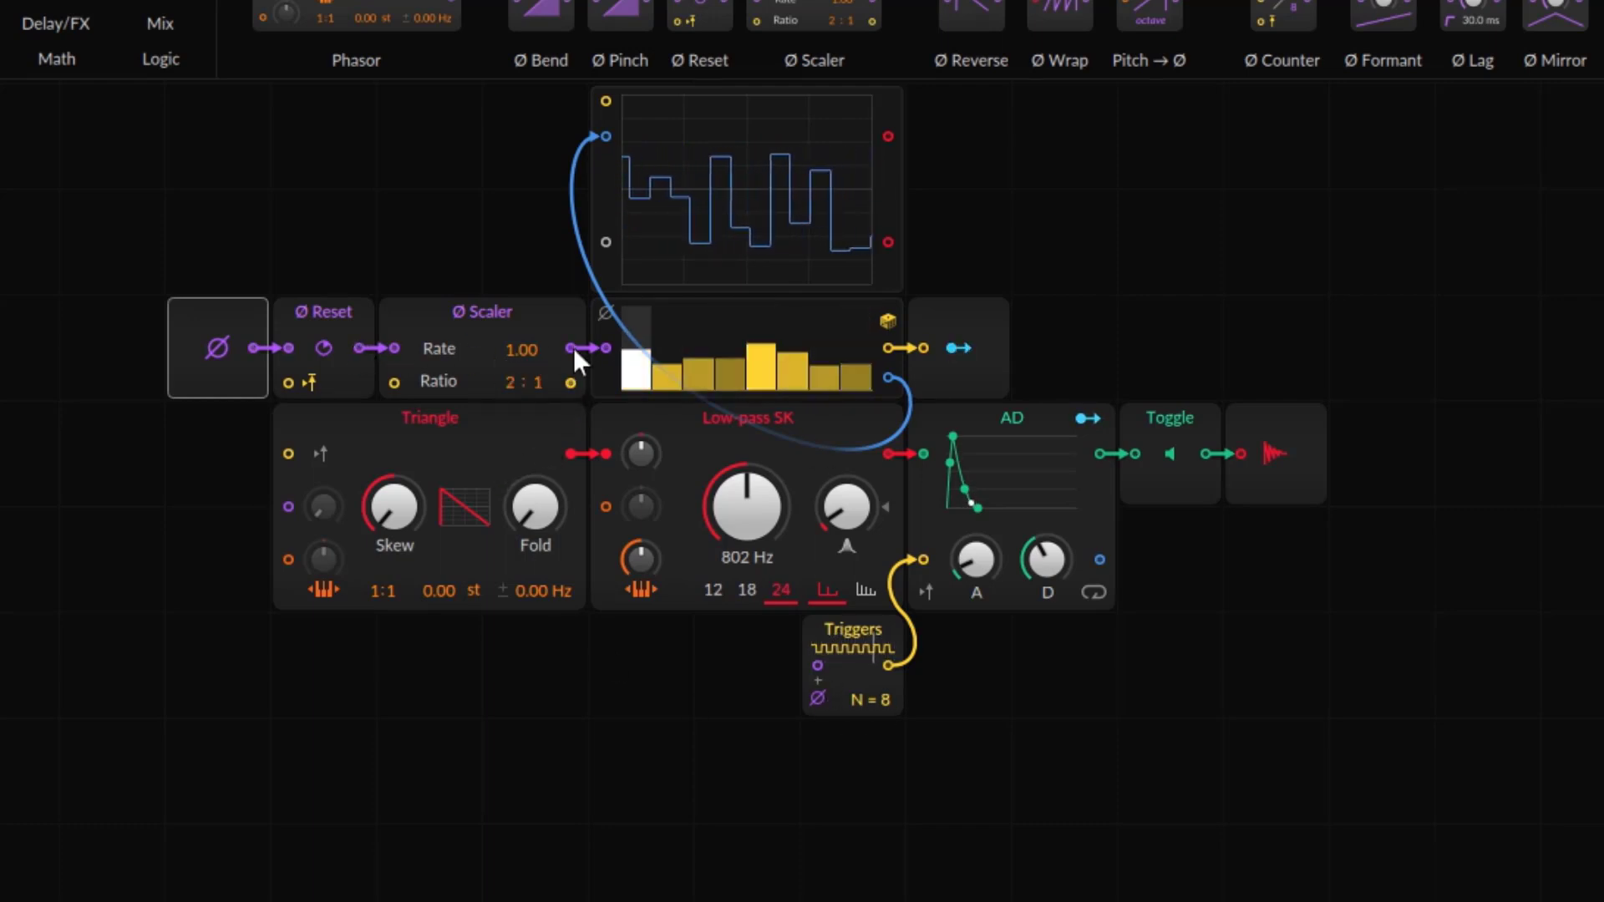
{"action": "left_click_drag", "start_coordinate": [360, 347], "coordinate": [818, 665]}
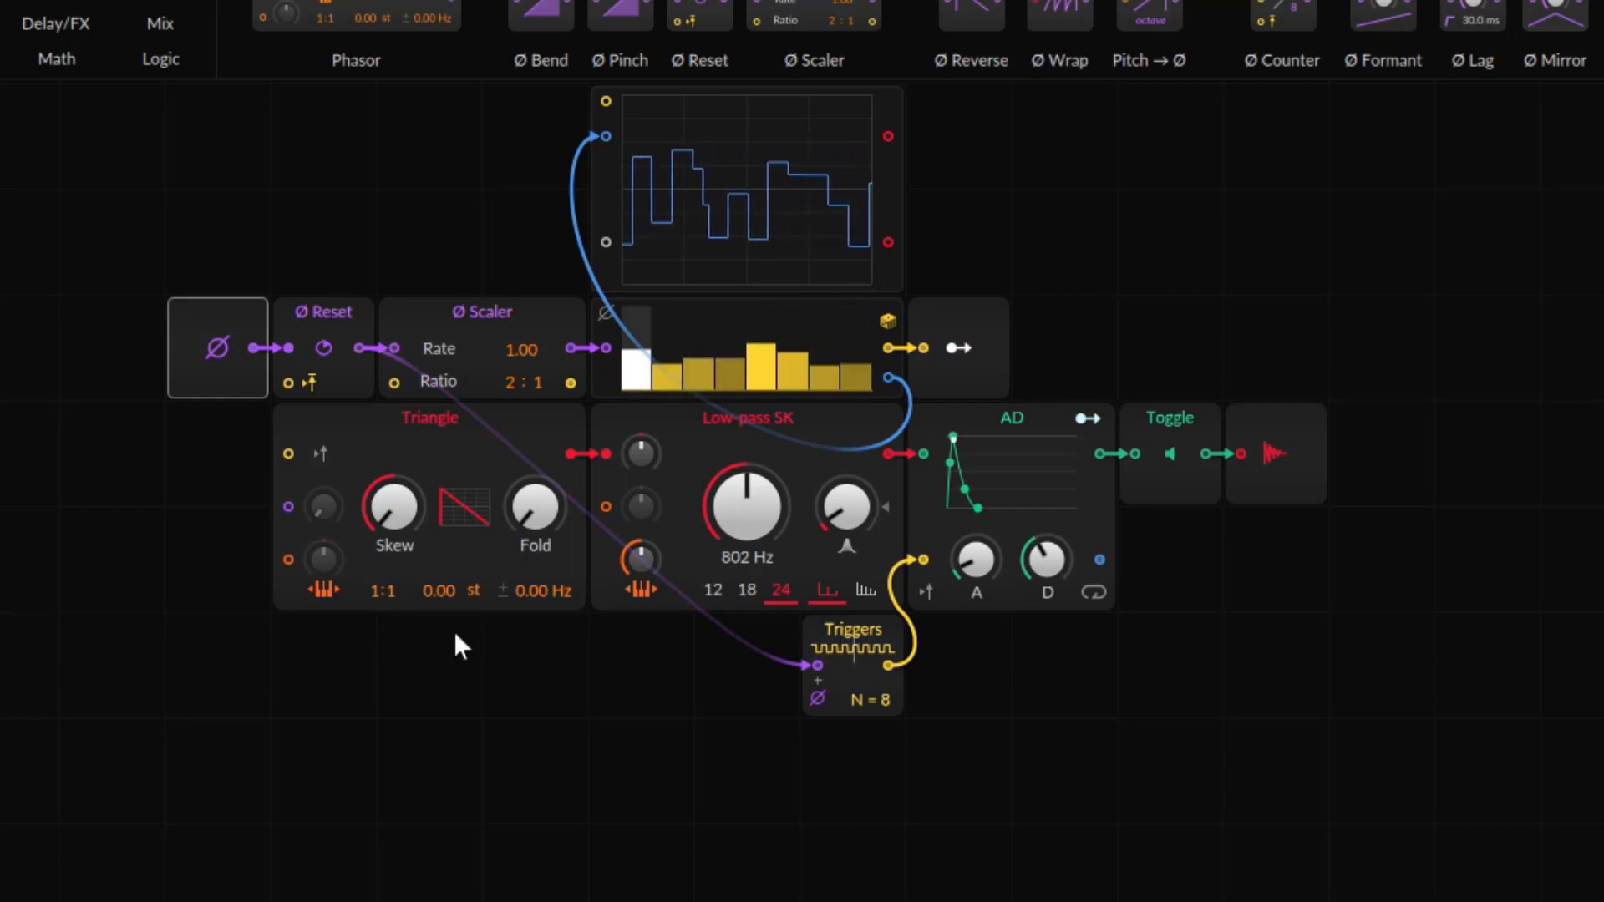
{"action": "left_click", "coordinate": [1168, 454]}
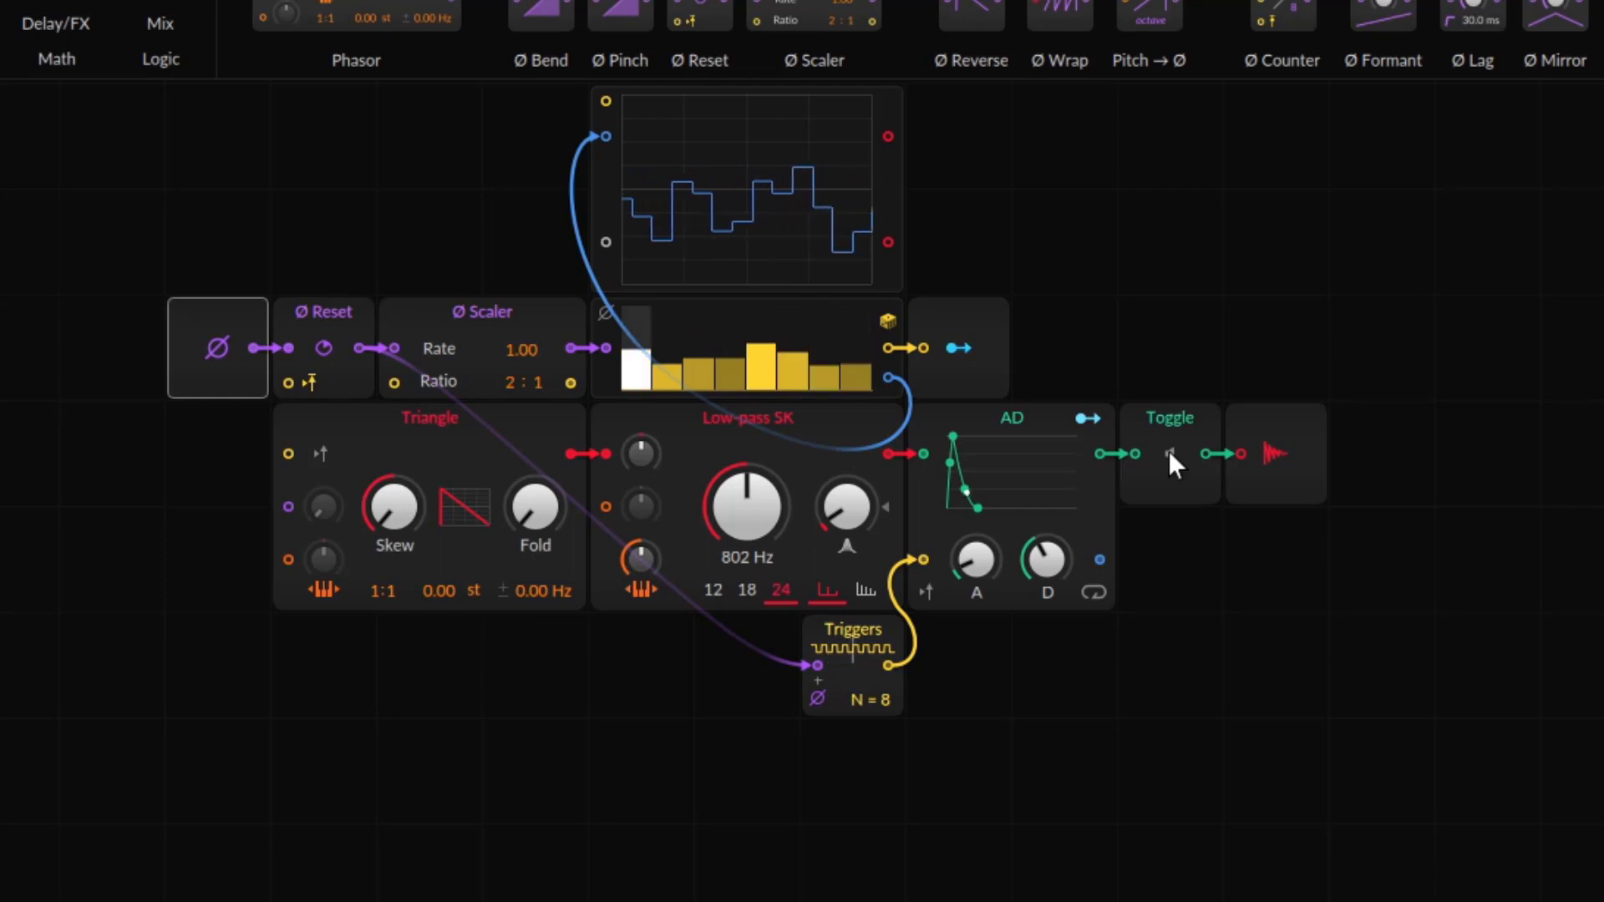
{"action": "left_click", "coordinate": [1169, 453]}
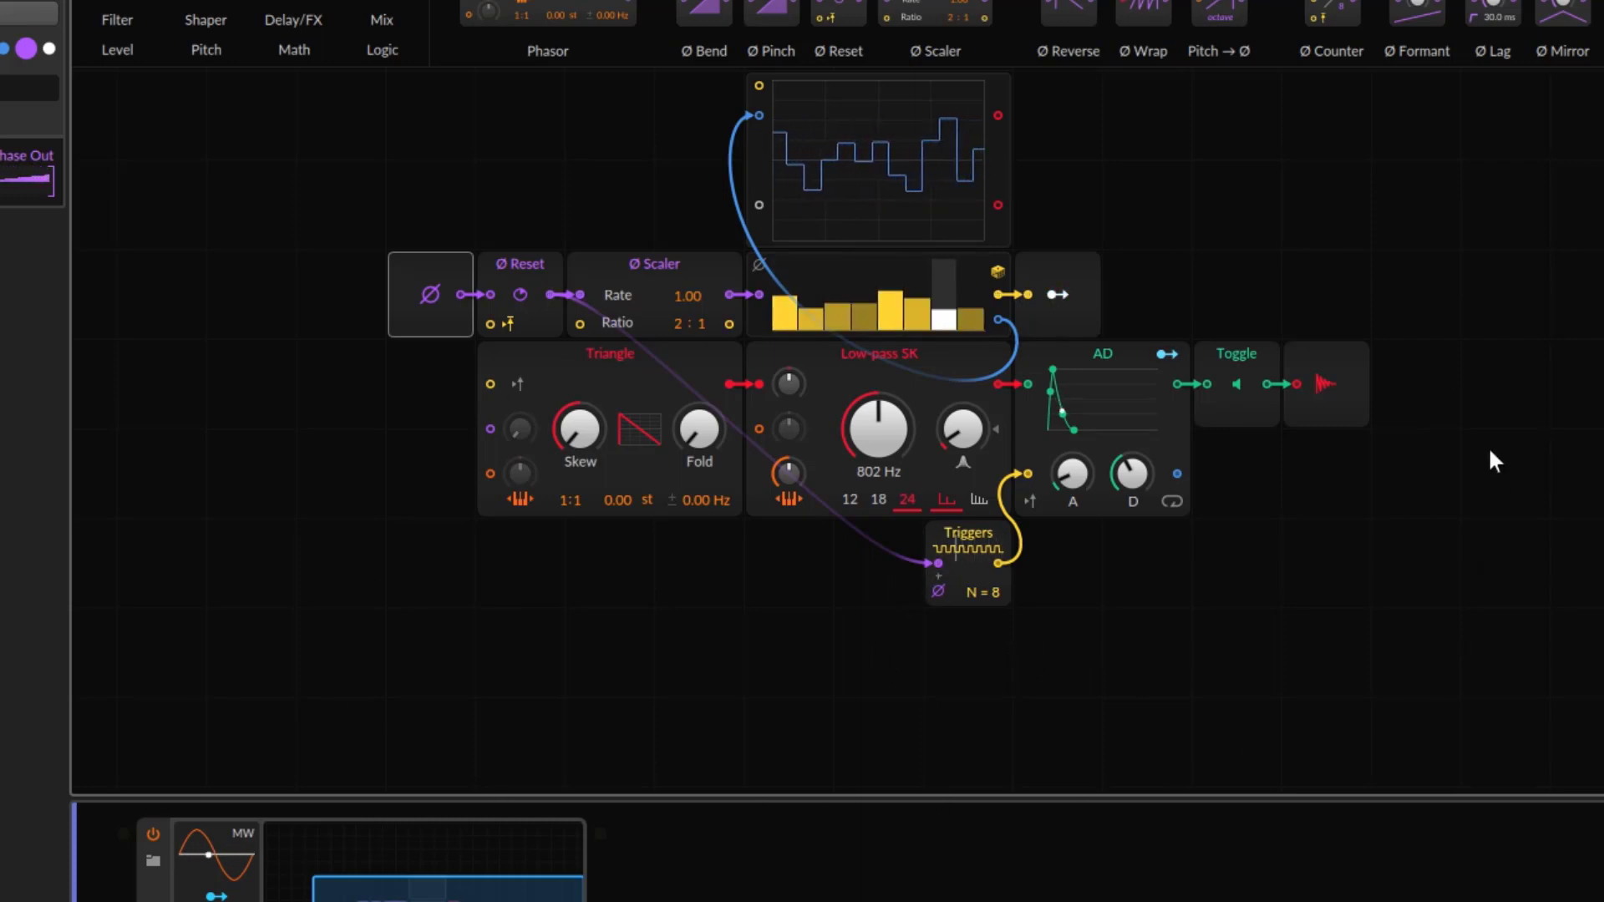
{"action": "left_click_drag", "start_coordinate": [1537, 634], "coordinate": [265, 161]}
{"action": "left_click_drag", "start_coordinate": [1195, 694], "coordinate": [1261, 619]}
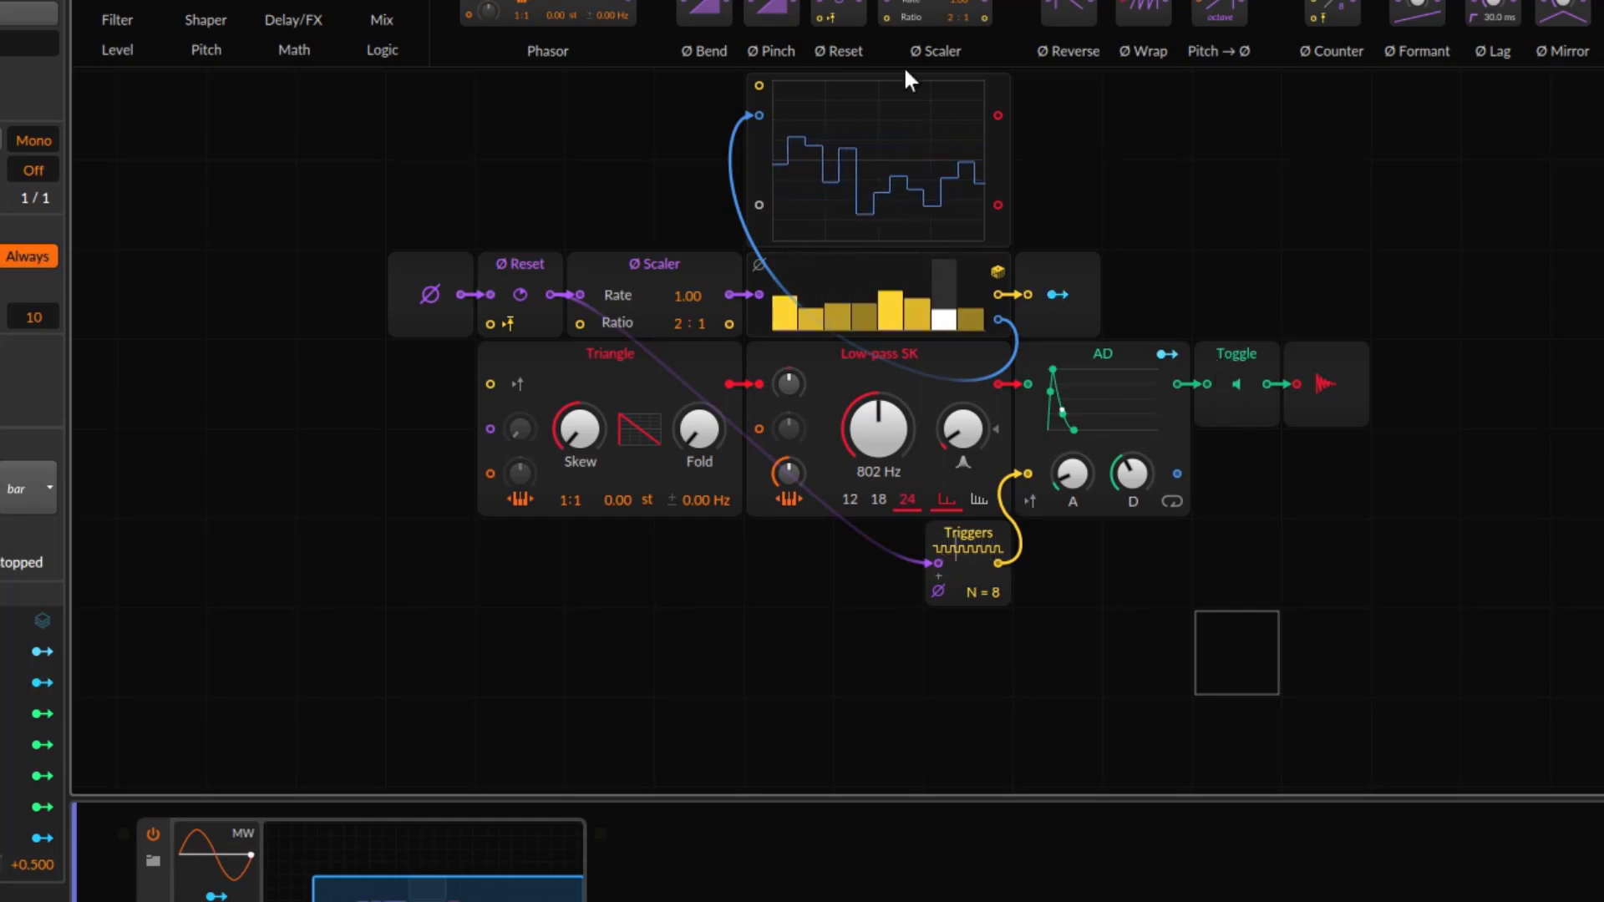
- Add an AND module and arrange it below the Low-pass SK, with the Triggers module shifted to the filter's left edge
{"action": "left_click", "coordinate": [380, 49]}
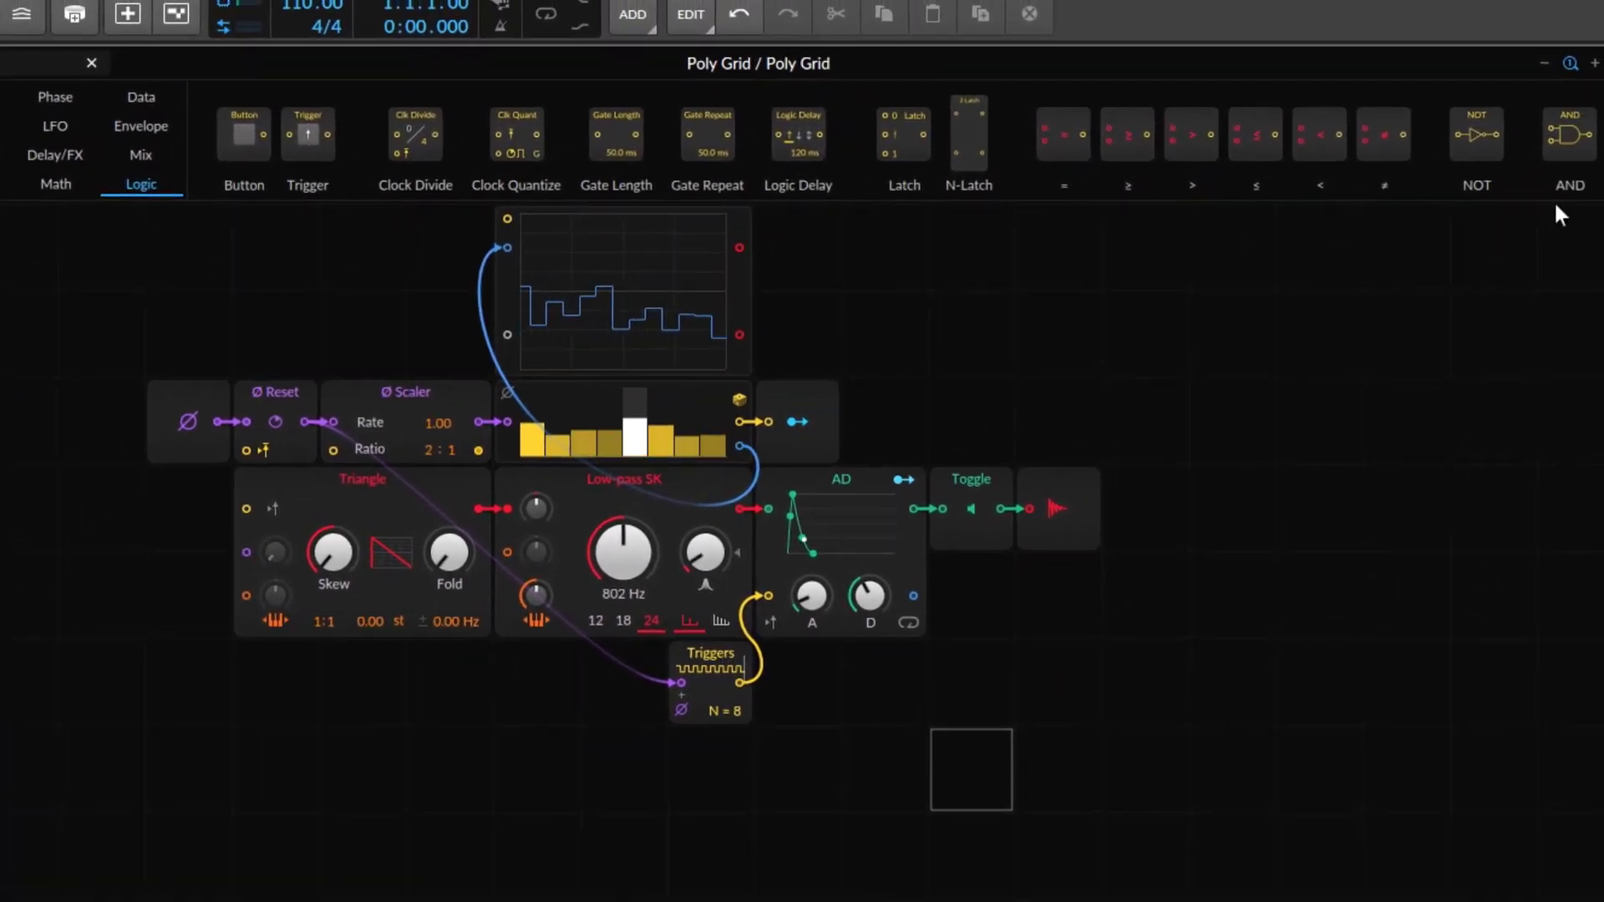
{"action": "left_click_drag", "start_coordinate": [1570, 146], "coordinate": [887, 697]}
{"action": "left_click", "coordinate": [863, 707]}
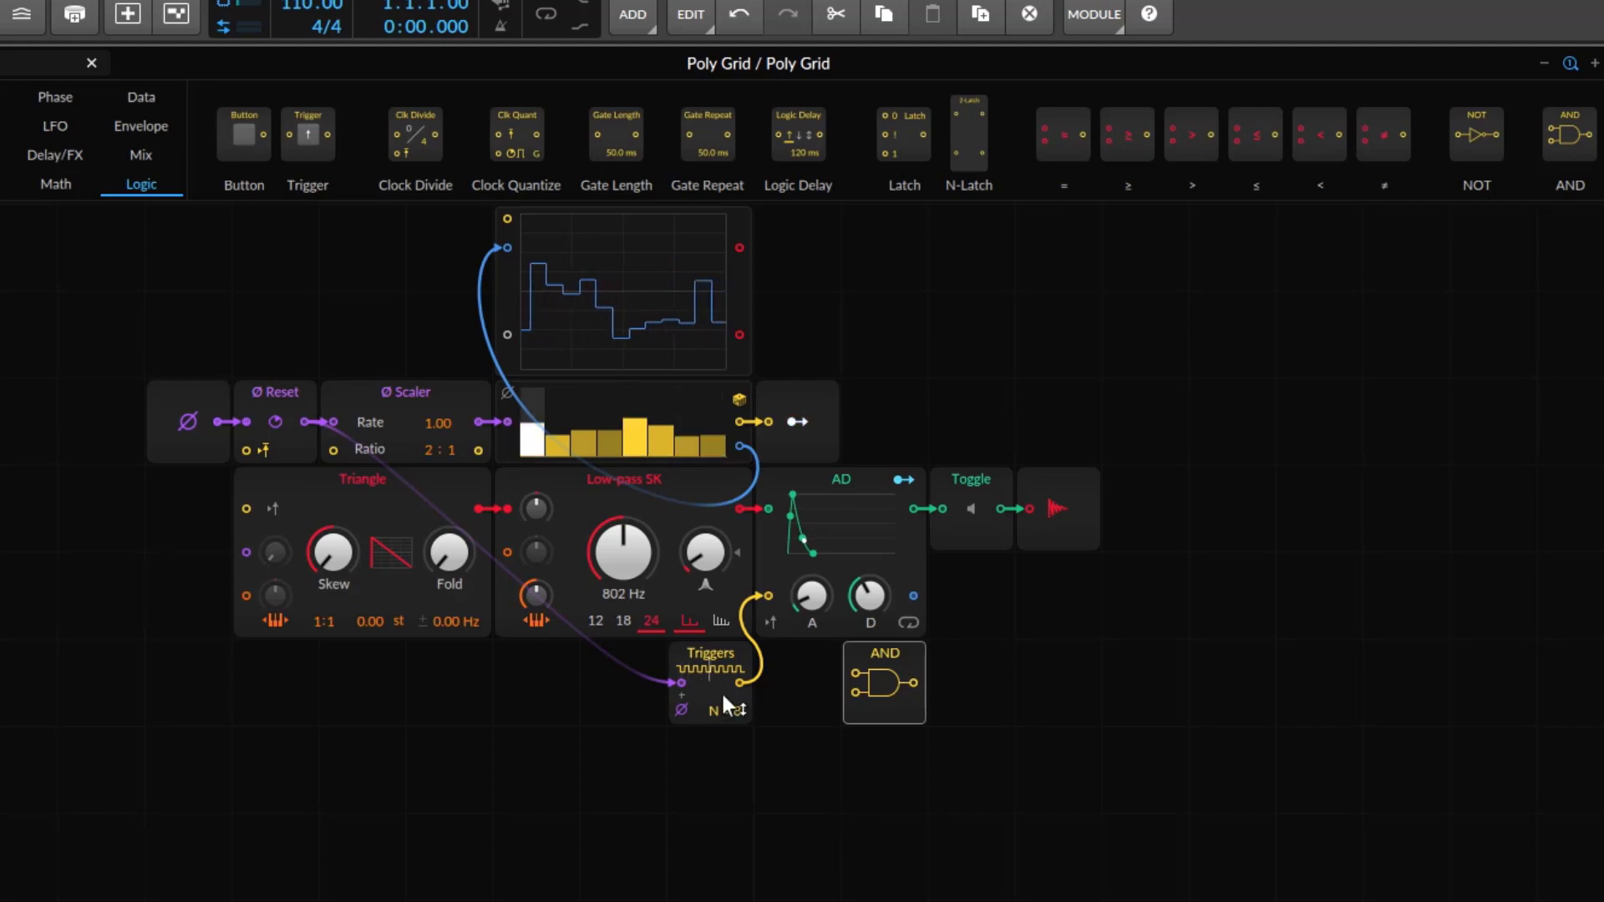
{"action": "left_click_drag", "start_coordinate": [1097, 654], "coordinate": [548, 665]}
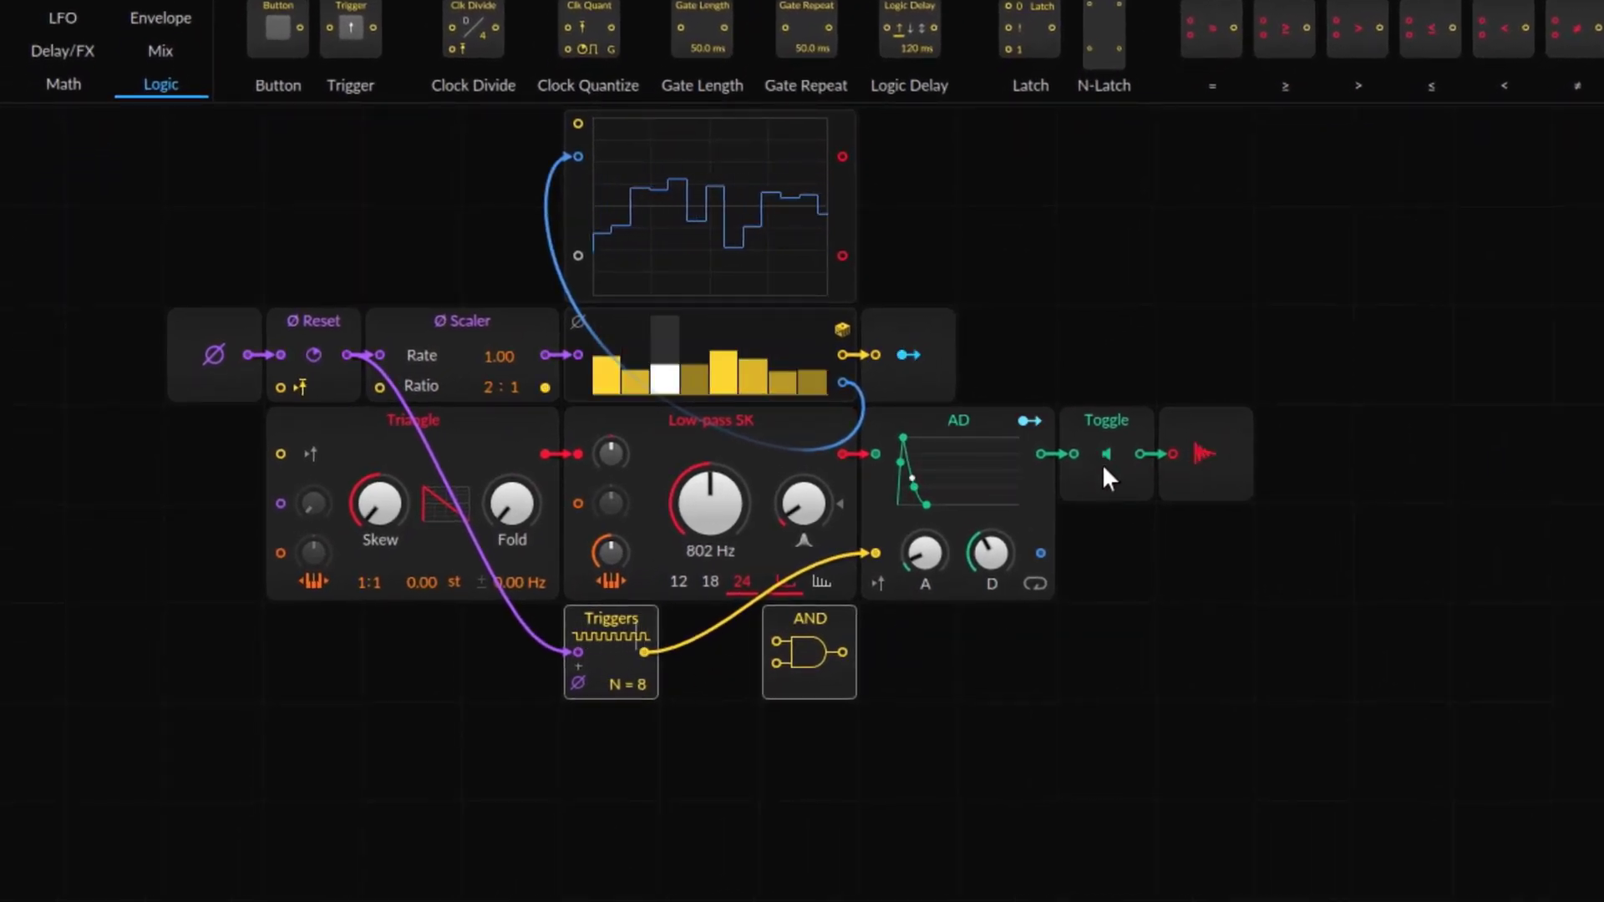
{"action": "left_click_drag", "start_coordinate": [785, 660], "coordinate": [763, 674]}
{"action": "key", "text": "ctrl+z"}
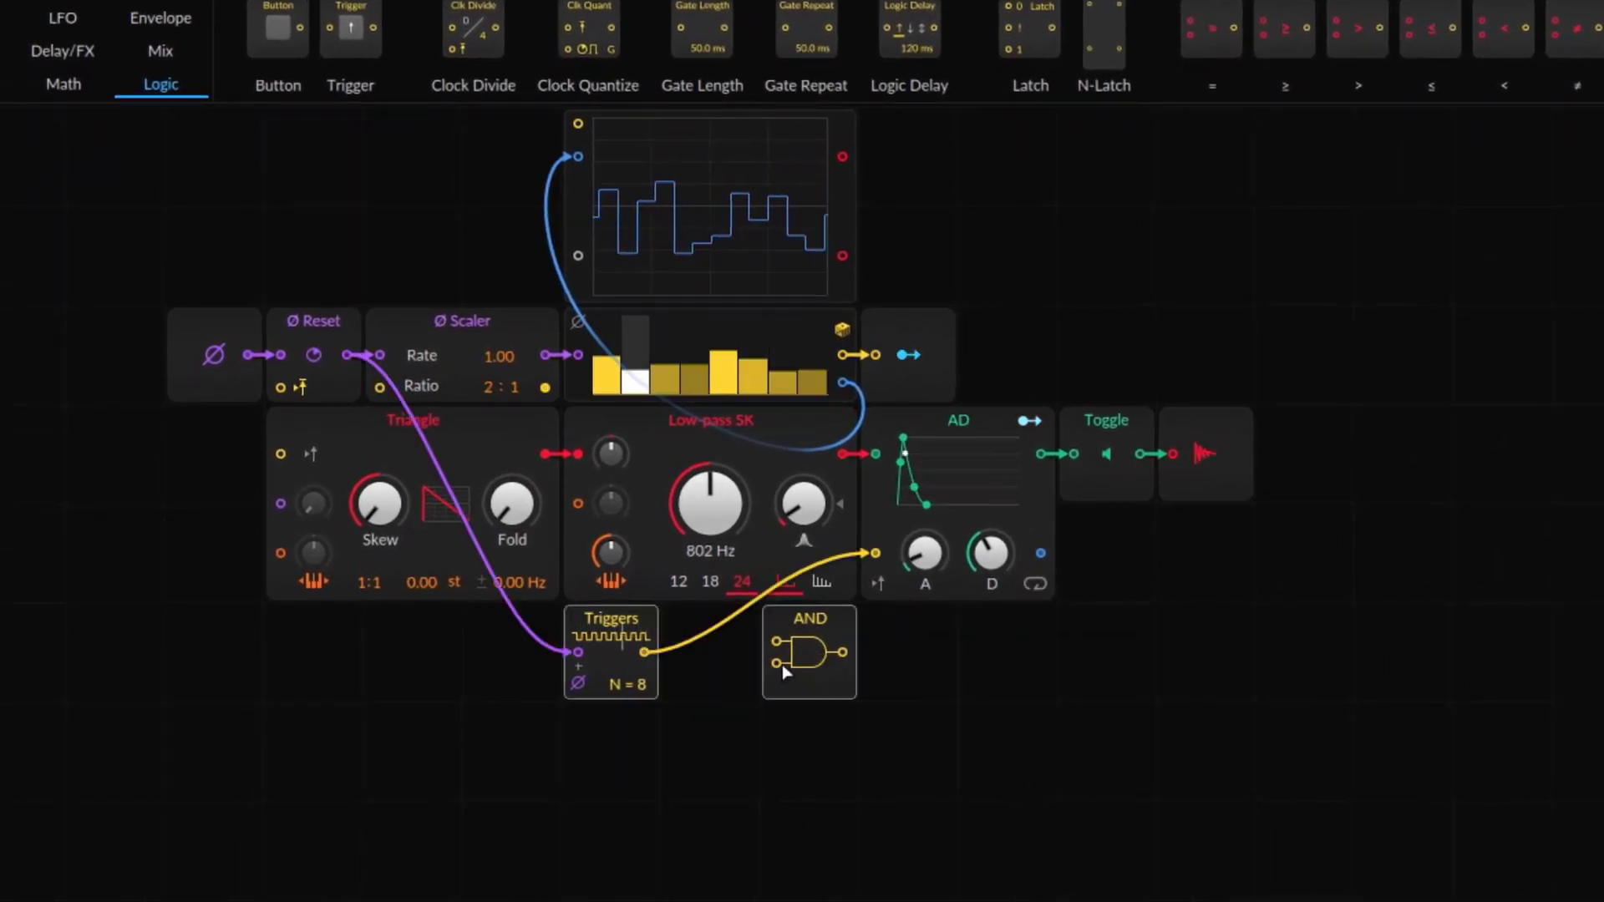
- Add a Gate In module directly below the Triggers module
{"action": "left_click", "coordinate": [823, 739]}
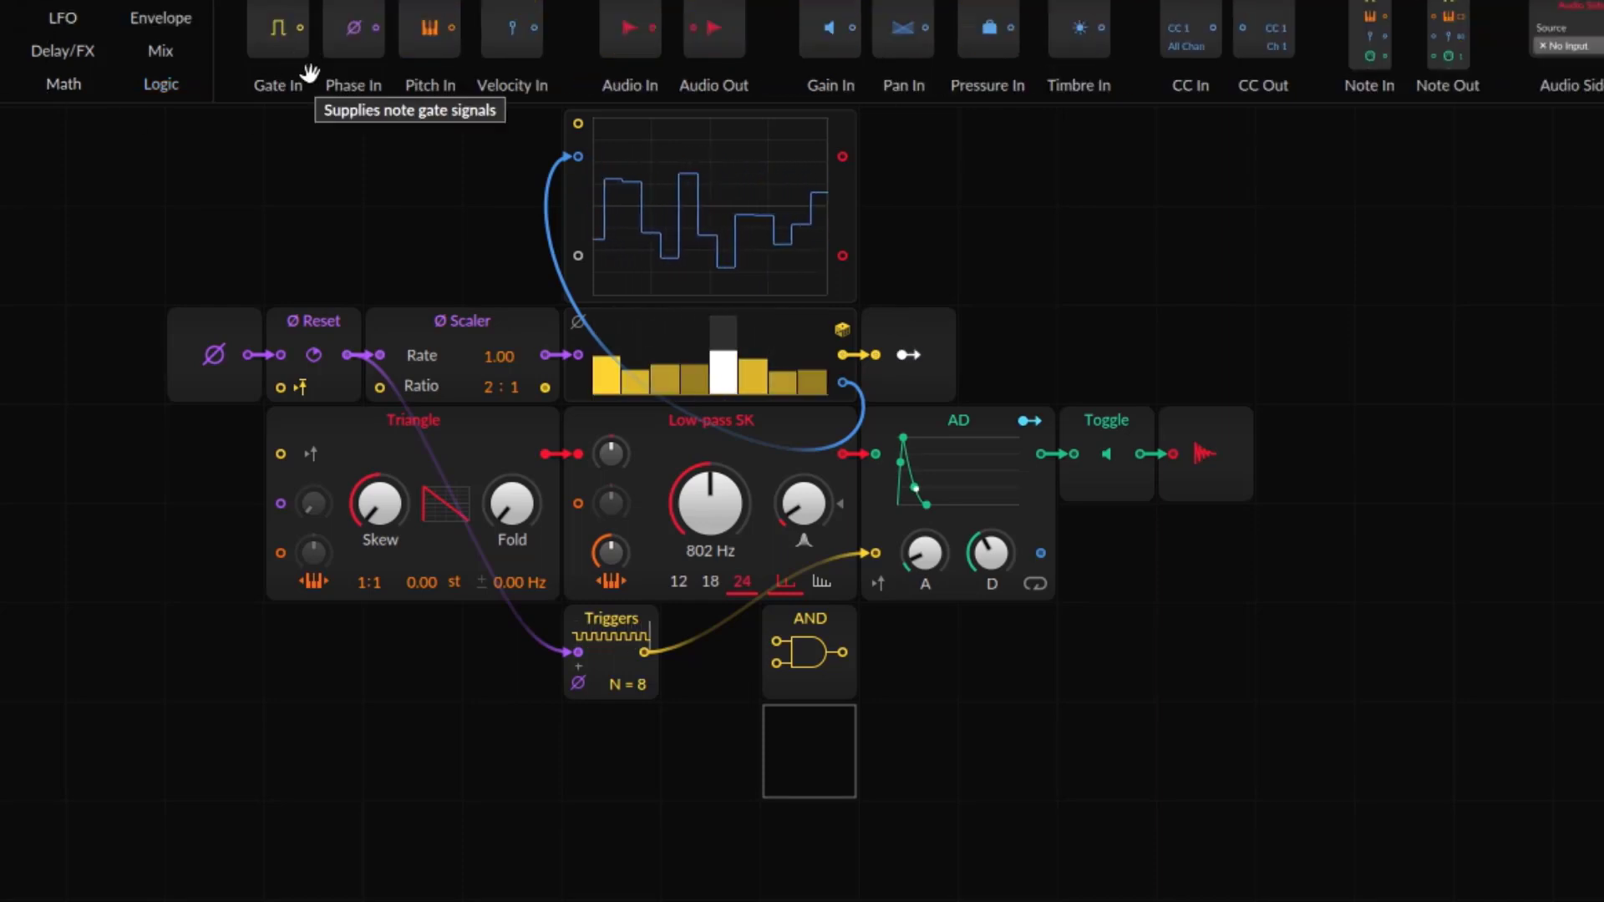
{"action": "mouse_move", "coordinate": [279, 43]}
{"action": "left_mouse_down"}
{"action": "mouse_move", "coordinate": [383, 489]}
{"action": "mouse_move", "coordinate": [429, 805]}
{"action": "mouse_move", "coordinate": [618, 806]}
{"action": "left_mouse_up"}
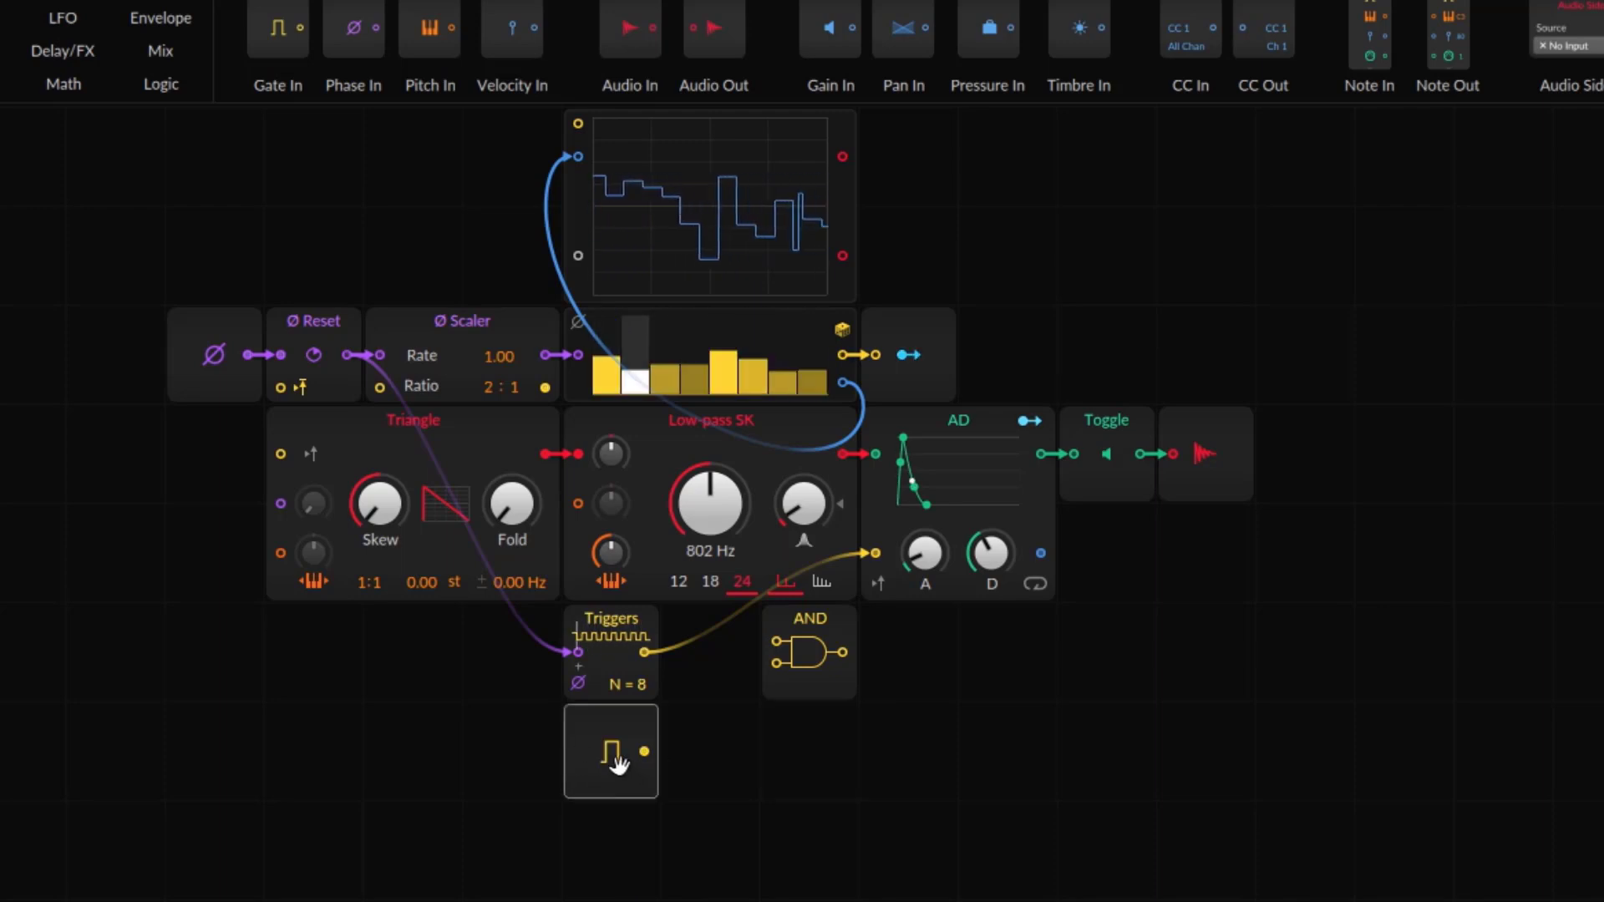
{"action": "key", "text": "i"}
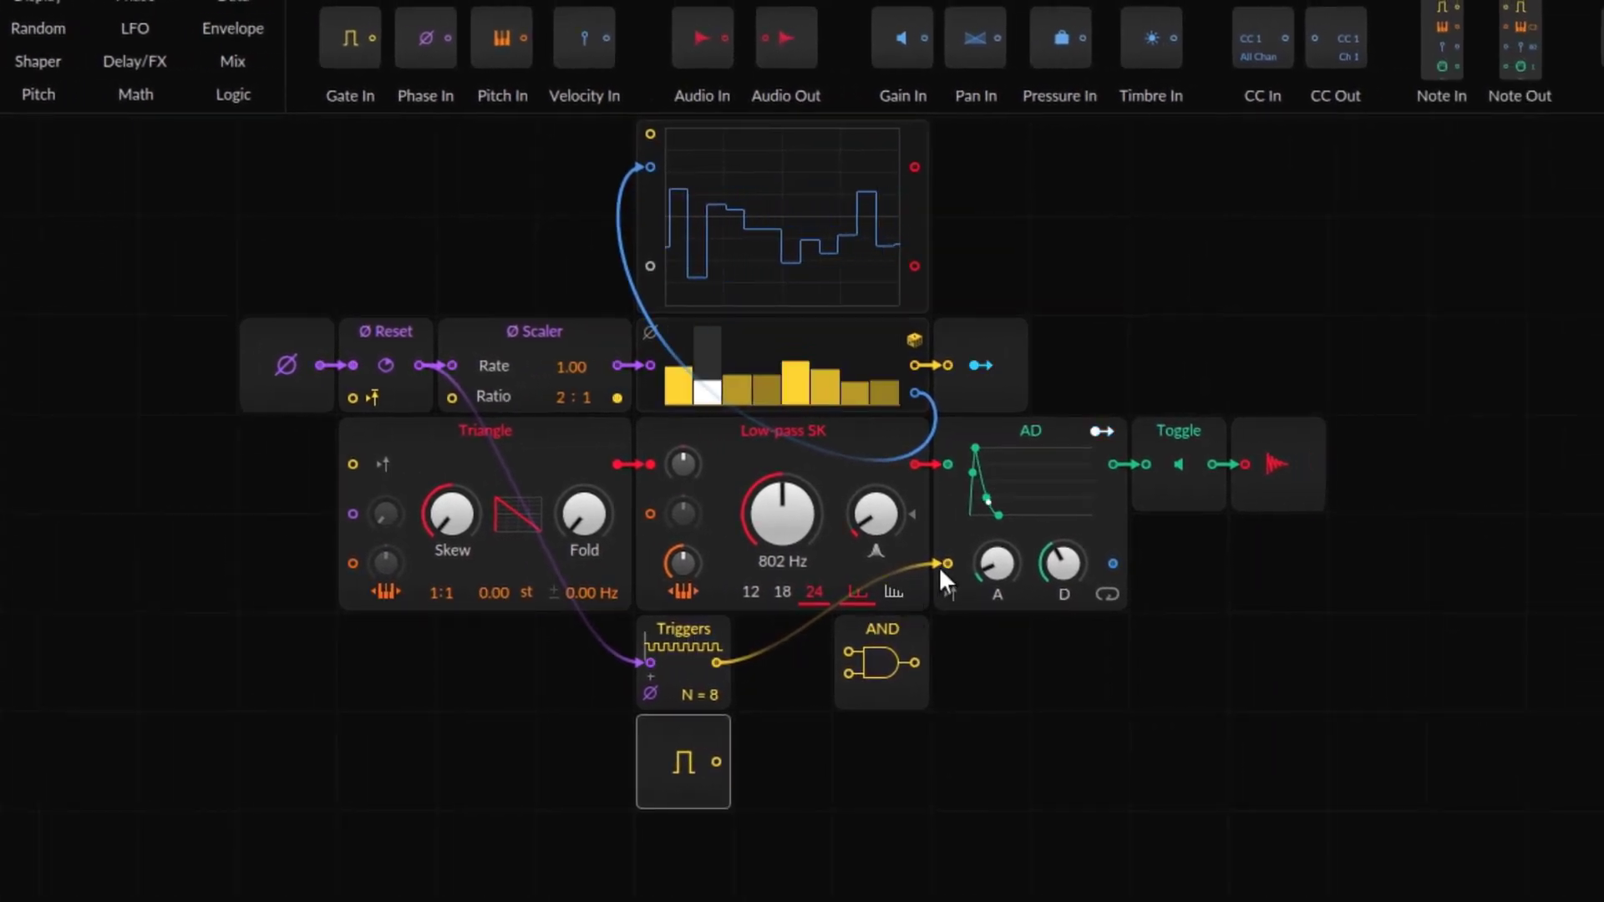
- Combine the Triggers and Gate In outputs in the AND module and feed its result into the AD envelope's trigger input
{"action": "left_click_drag", "start_coordinate": [941, 572], "coordinate": [849, 652]}
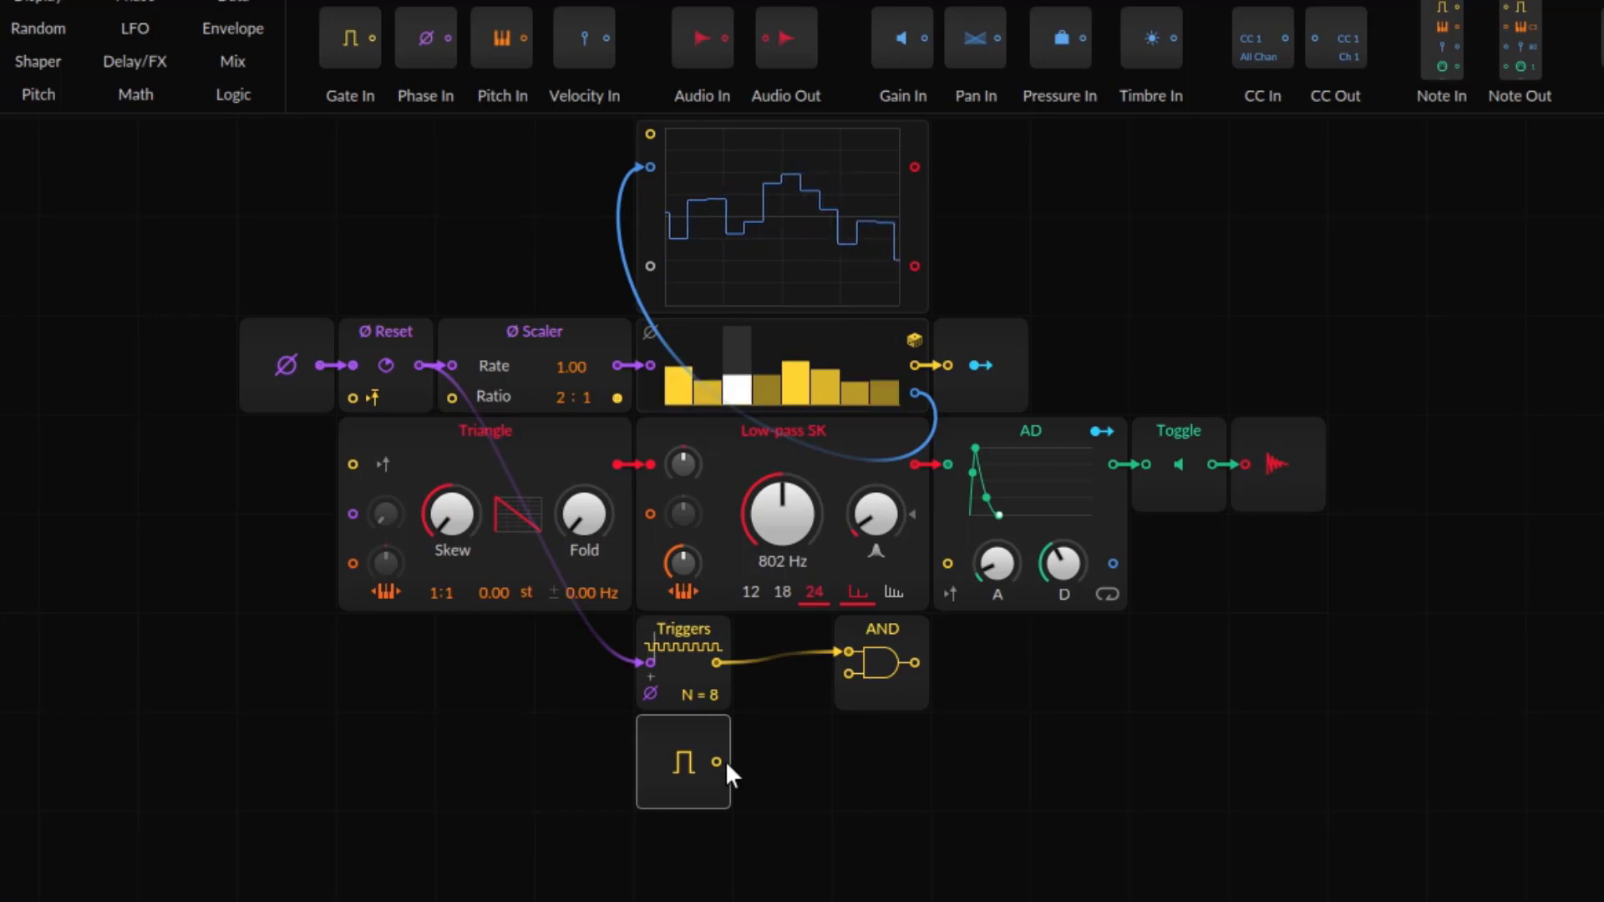
{"action": "left_click_drag", "start_coordinate": [717, 762], "coordinate": [849, 683]}
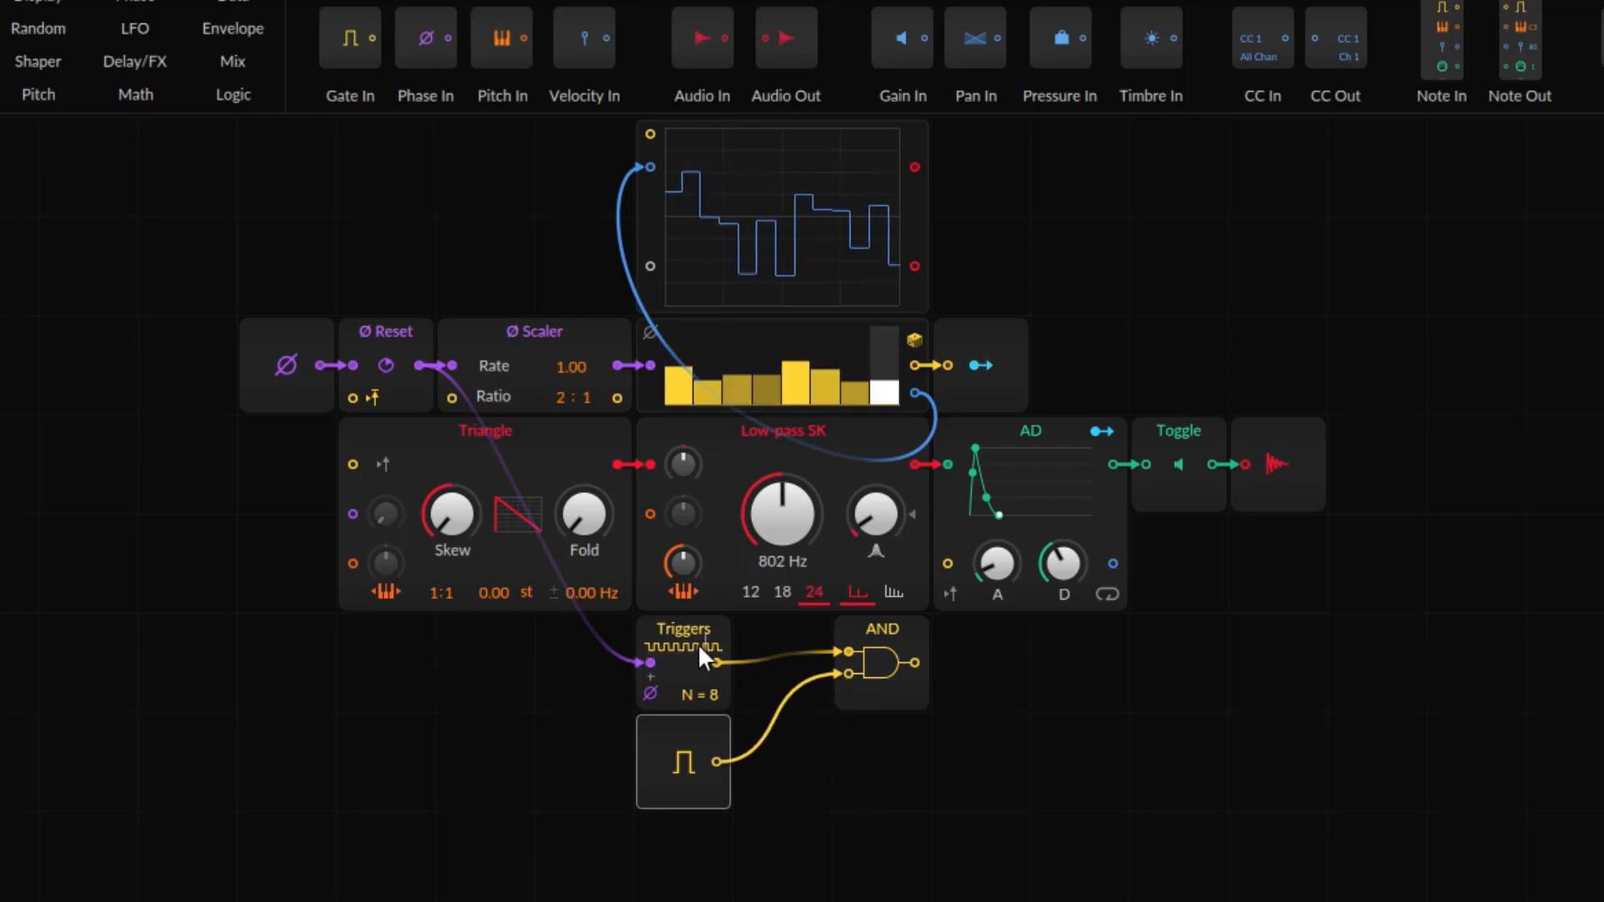
{"action": "left_click", "coordinate": [684, 767]}
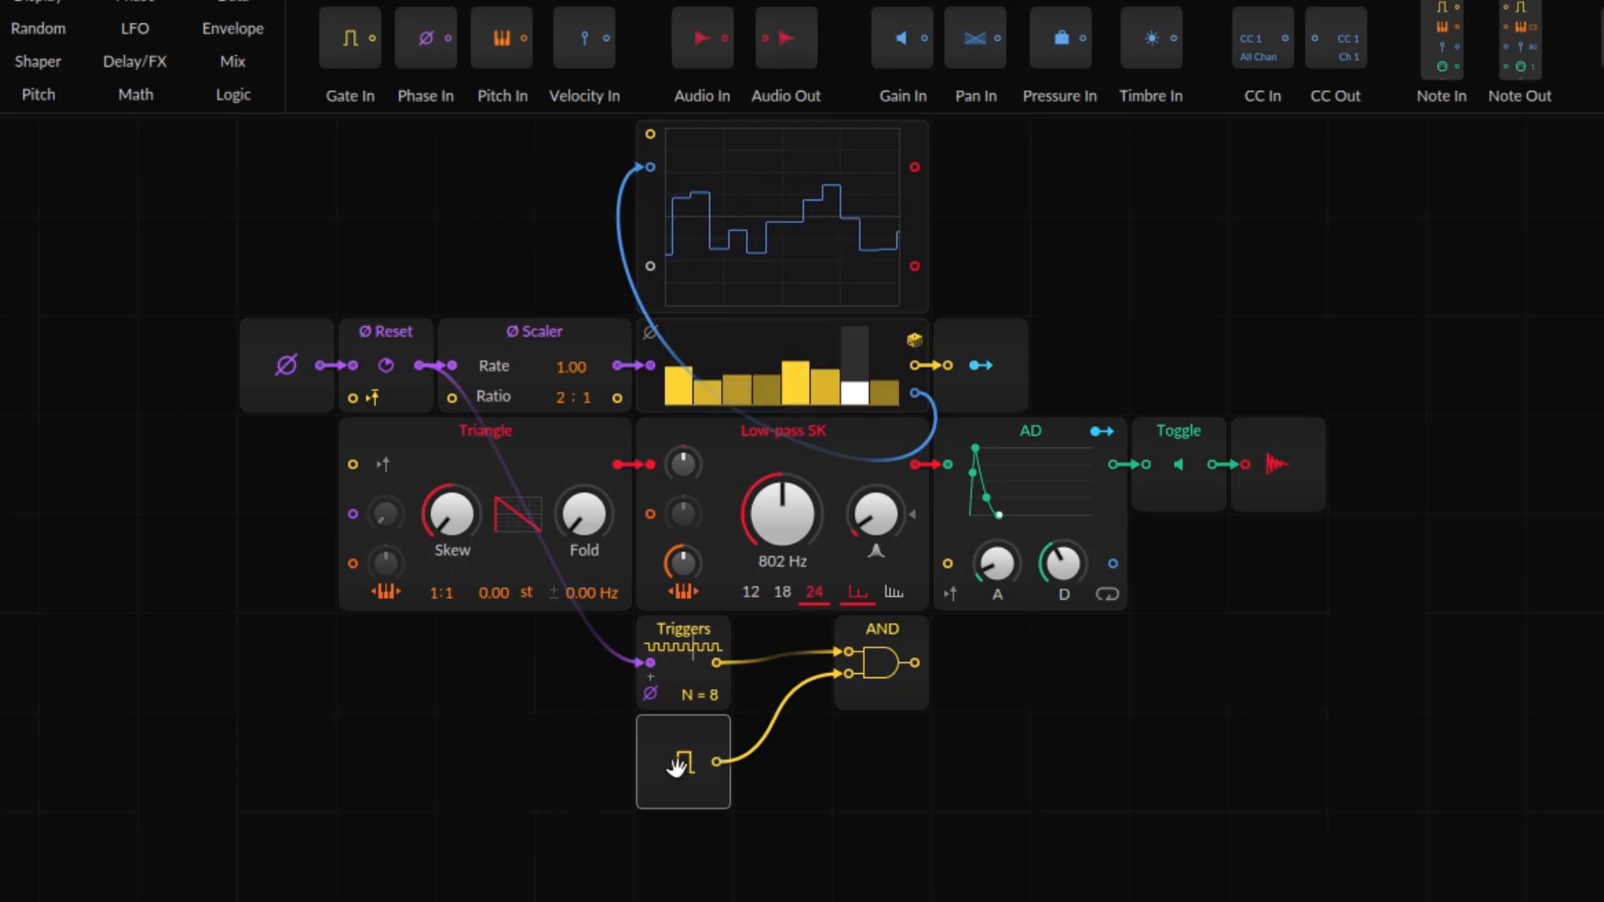
{"action": "left_click", "coordinate": [681, 767]}
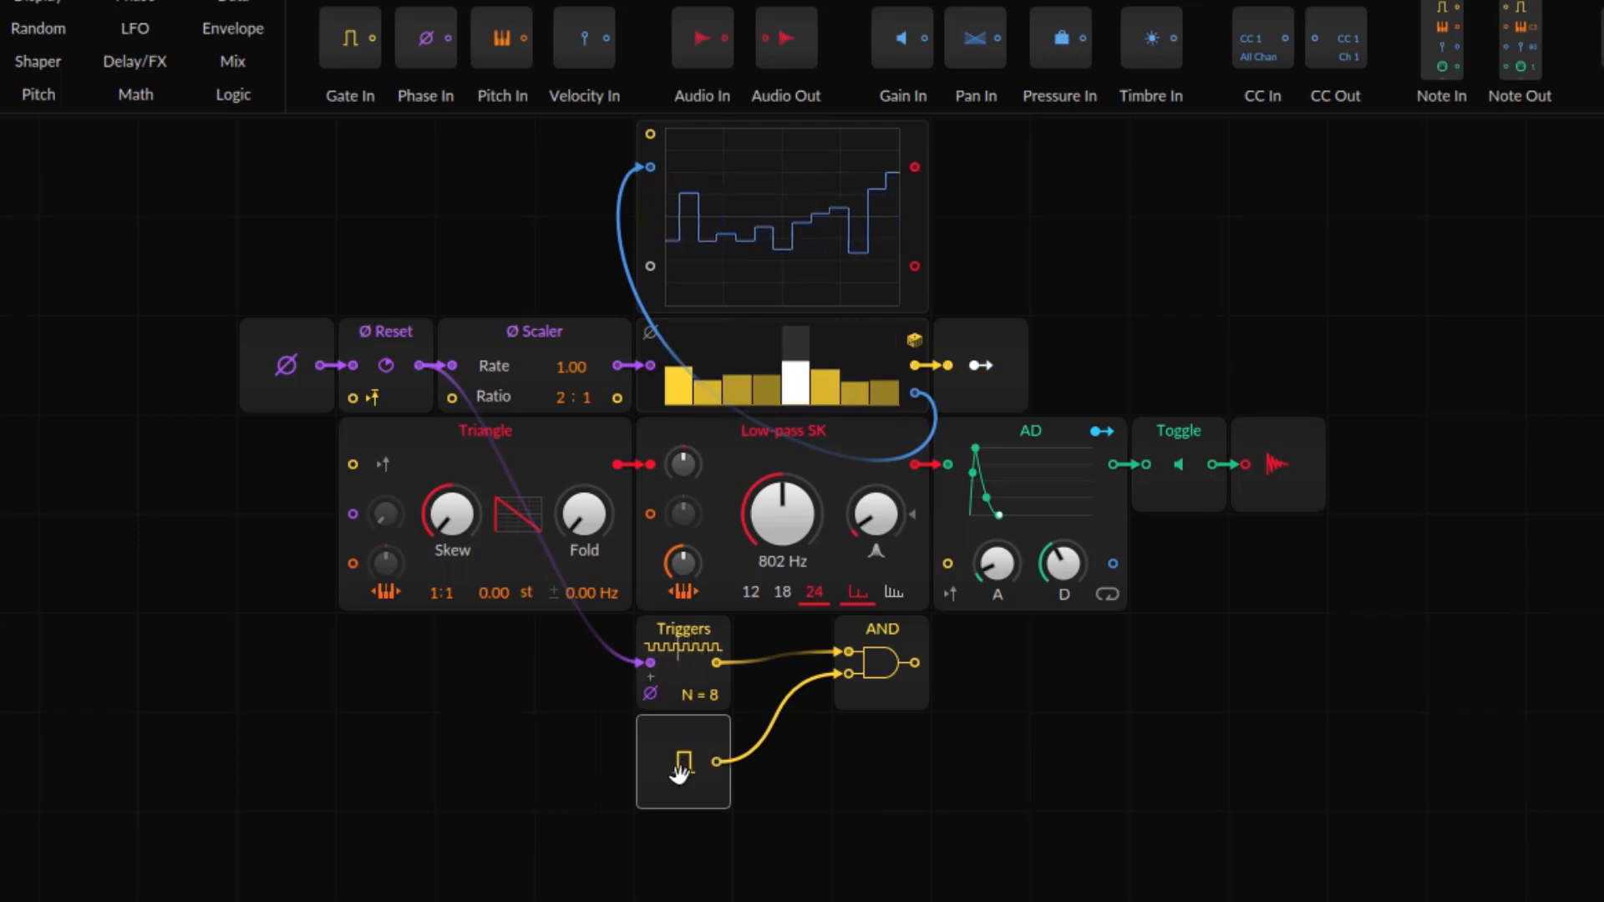
{"action": "left_click_drag", "start_coordinate": [911, 660], "coordinate": [949, 564]}
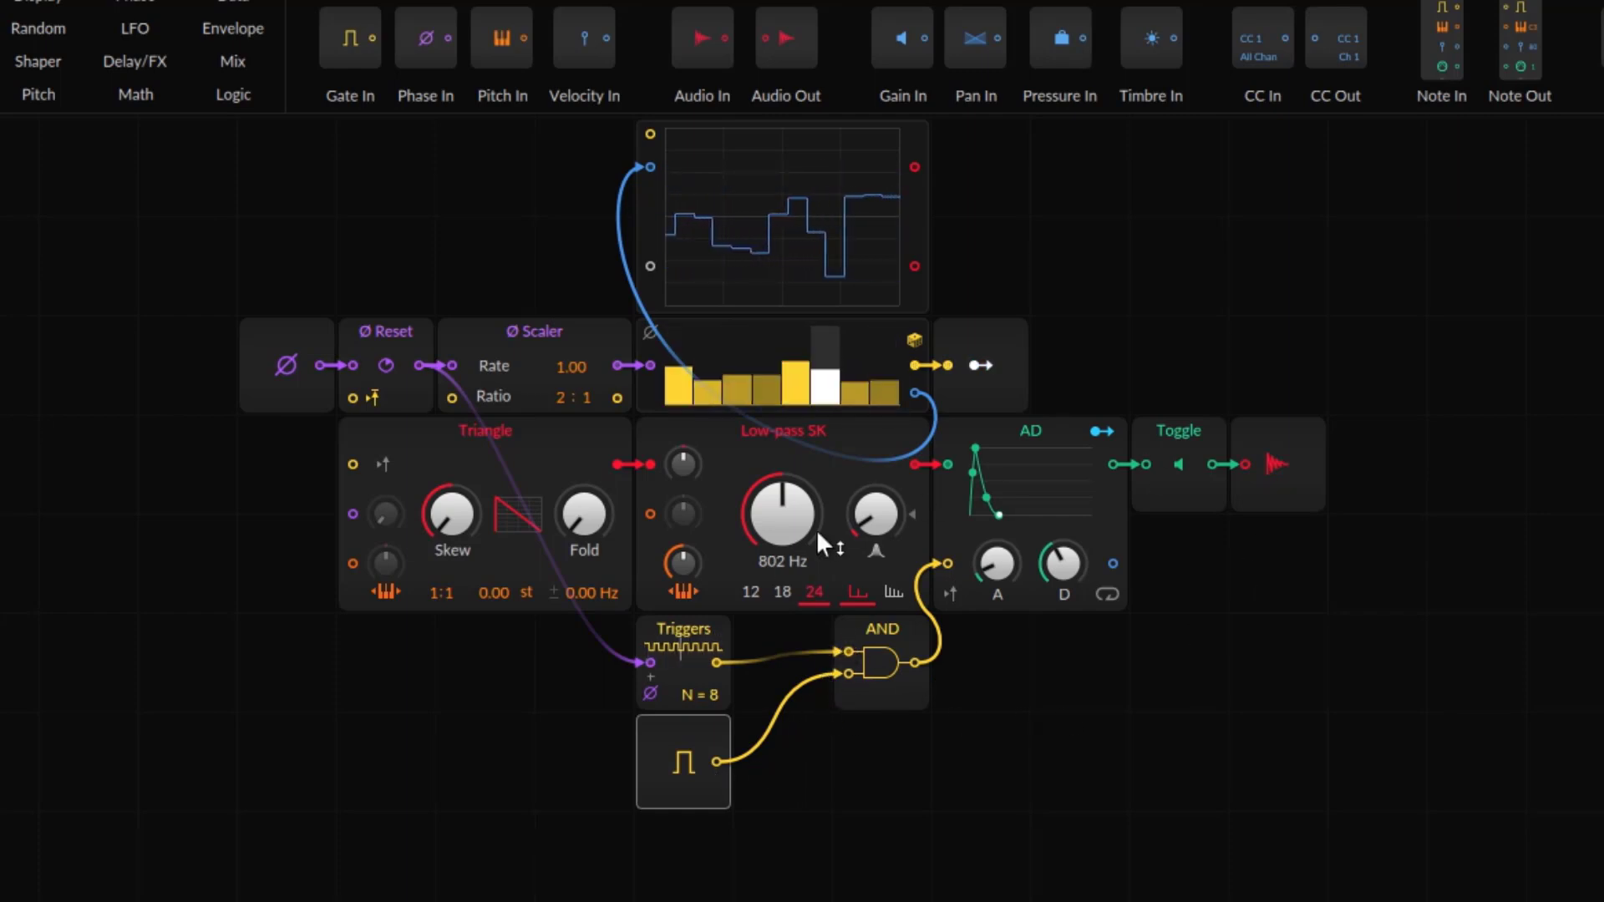
- Add a second AD envelope directly below the AND module and trigger it from the Triggers output
{"action": "left_click", "coordinate": [885, 666]}
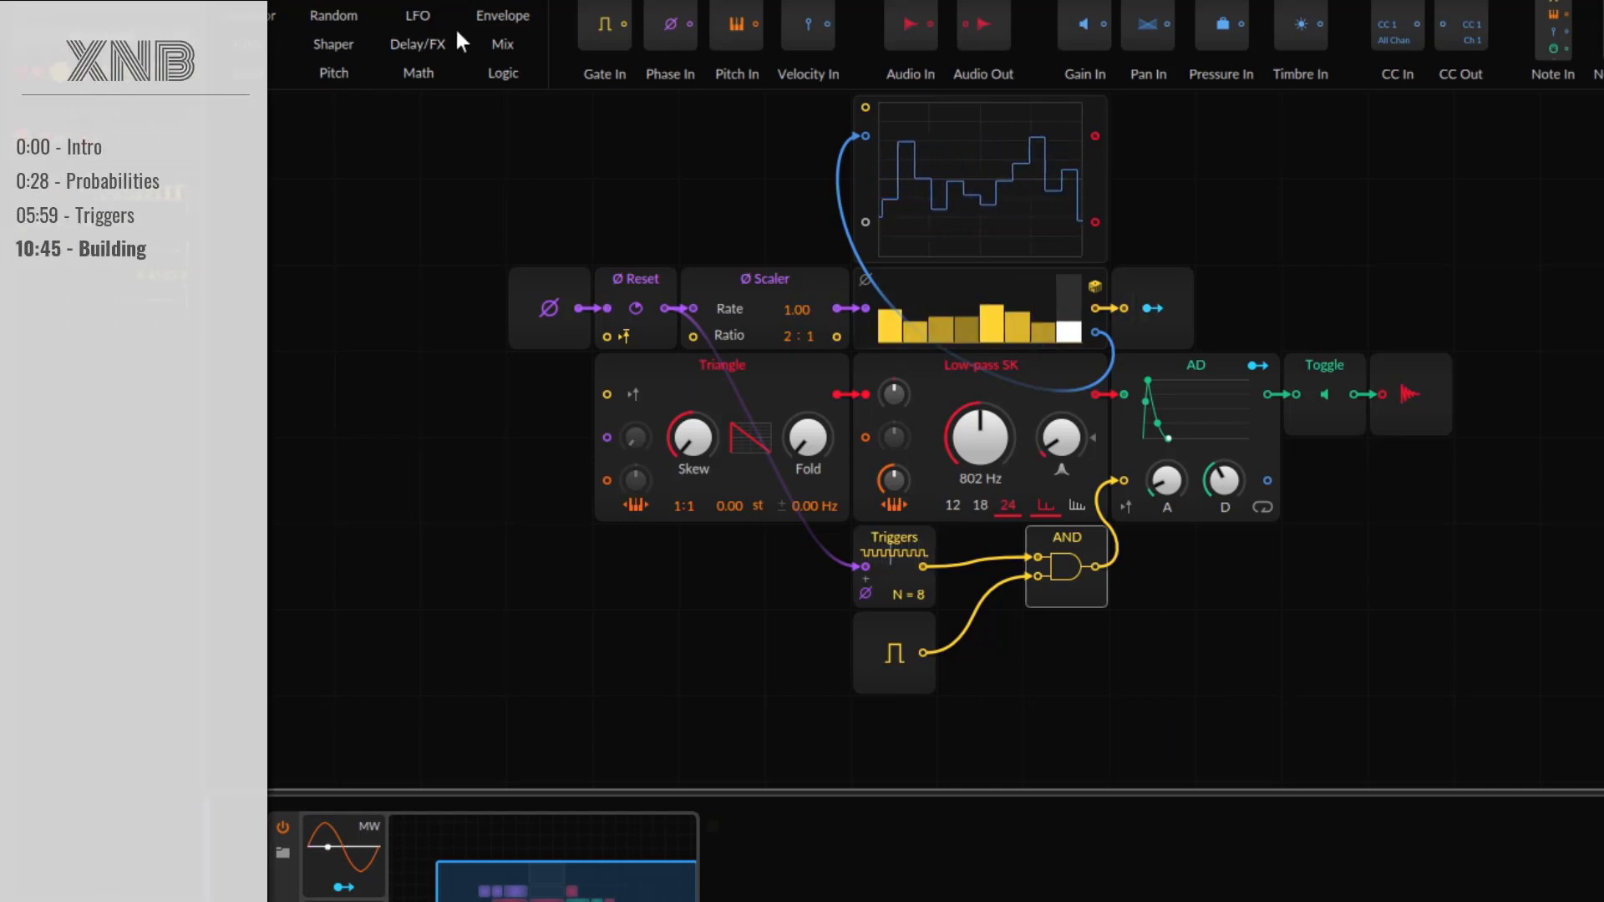
{"action": "left_click", "coordinate": [501, 17]}
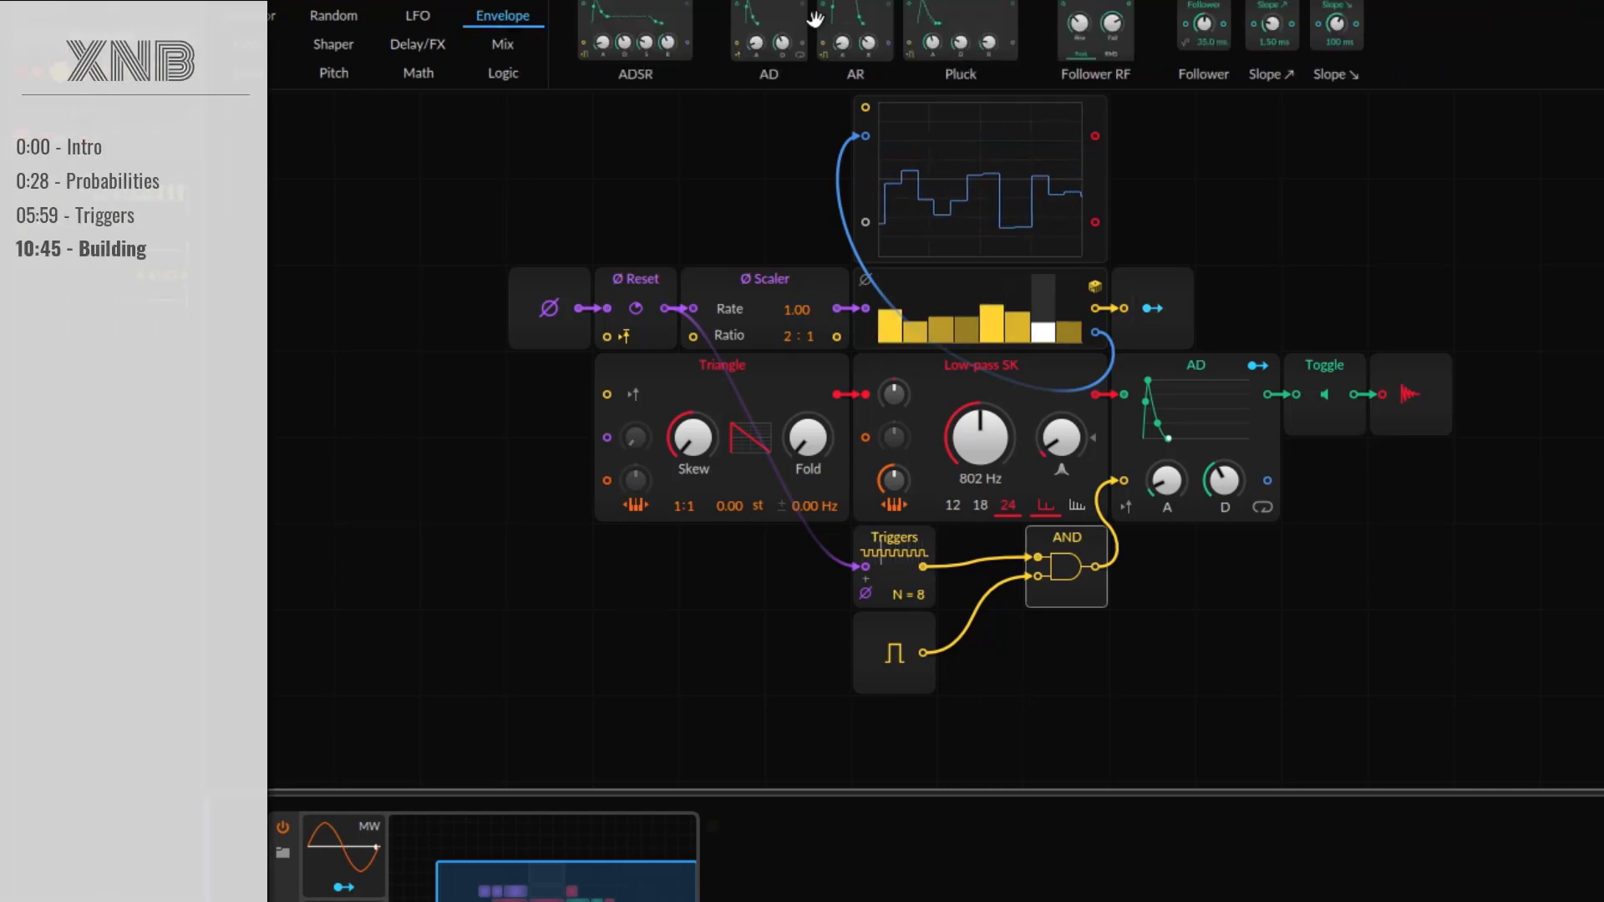
{"action": "left_click_drag", "start_coordinate": [814, 18], "coordinate": [1035, 653]}
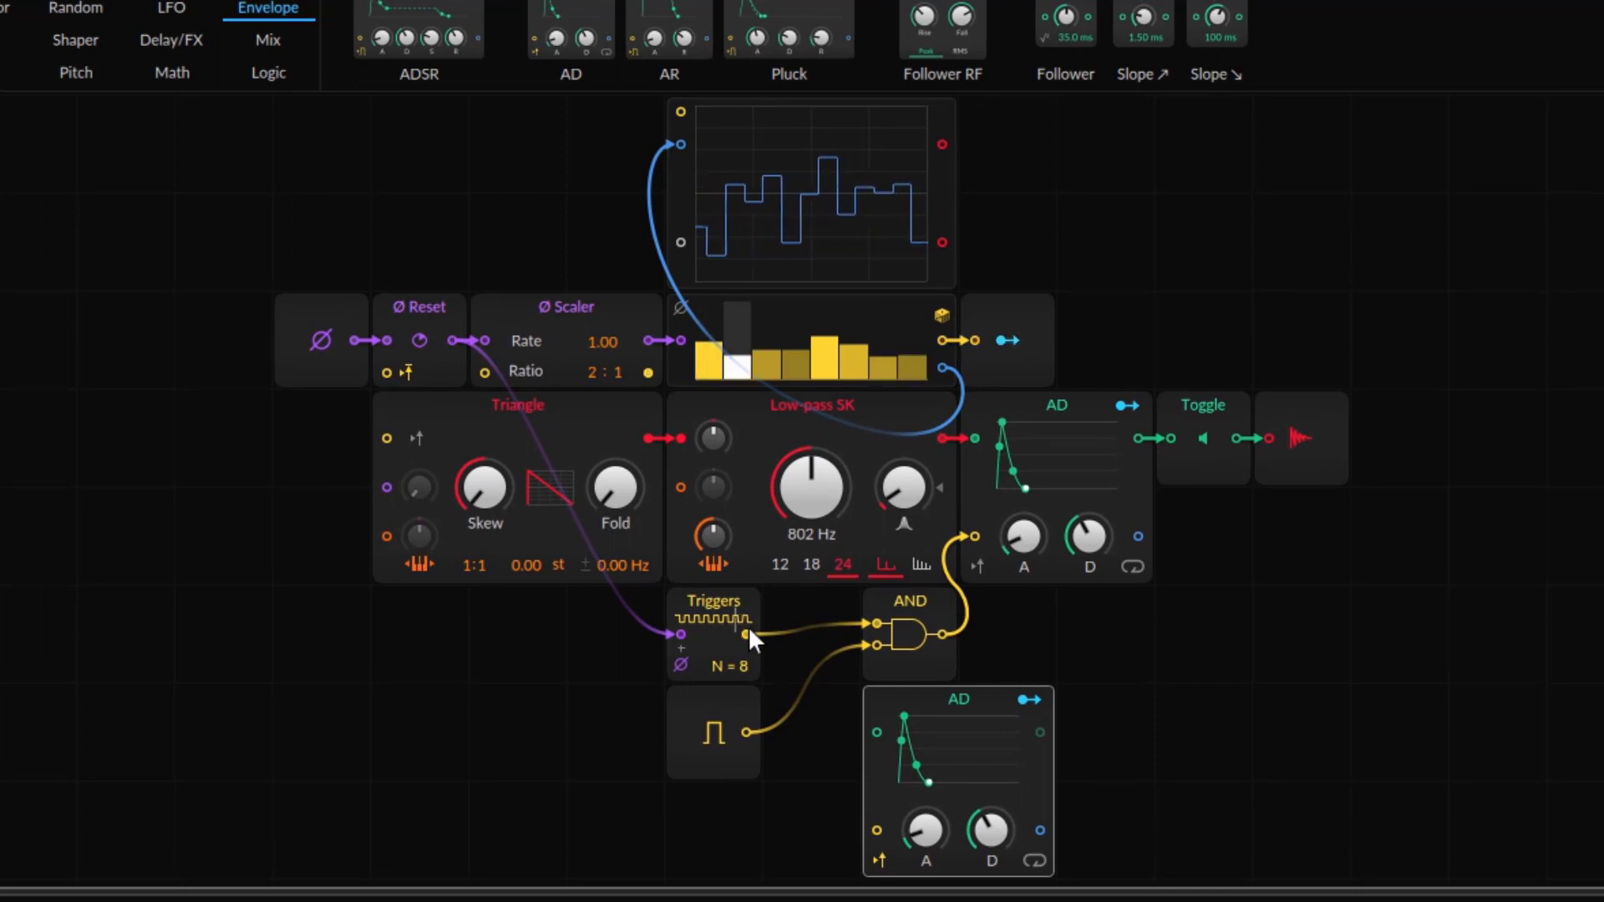
{"action": "left_click_drag", "start_coordinate": [747, 635], "coordinate": [876, 830]}
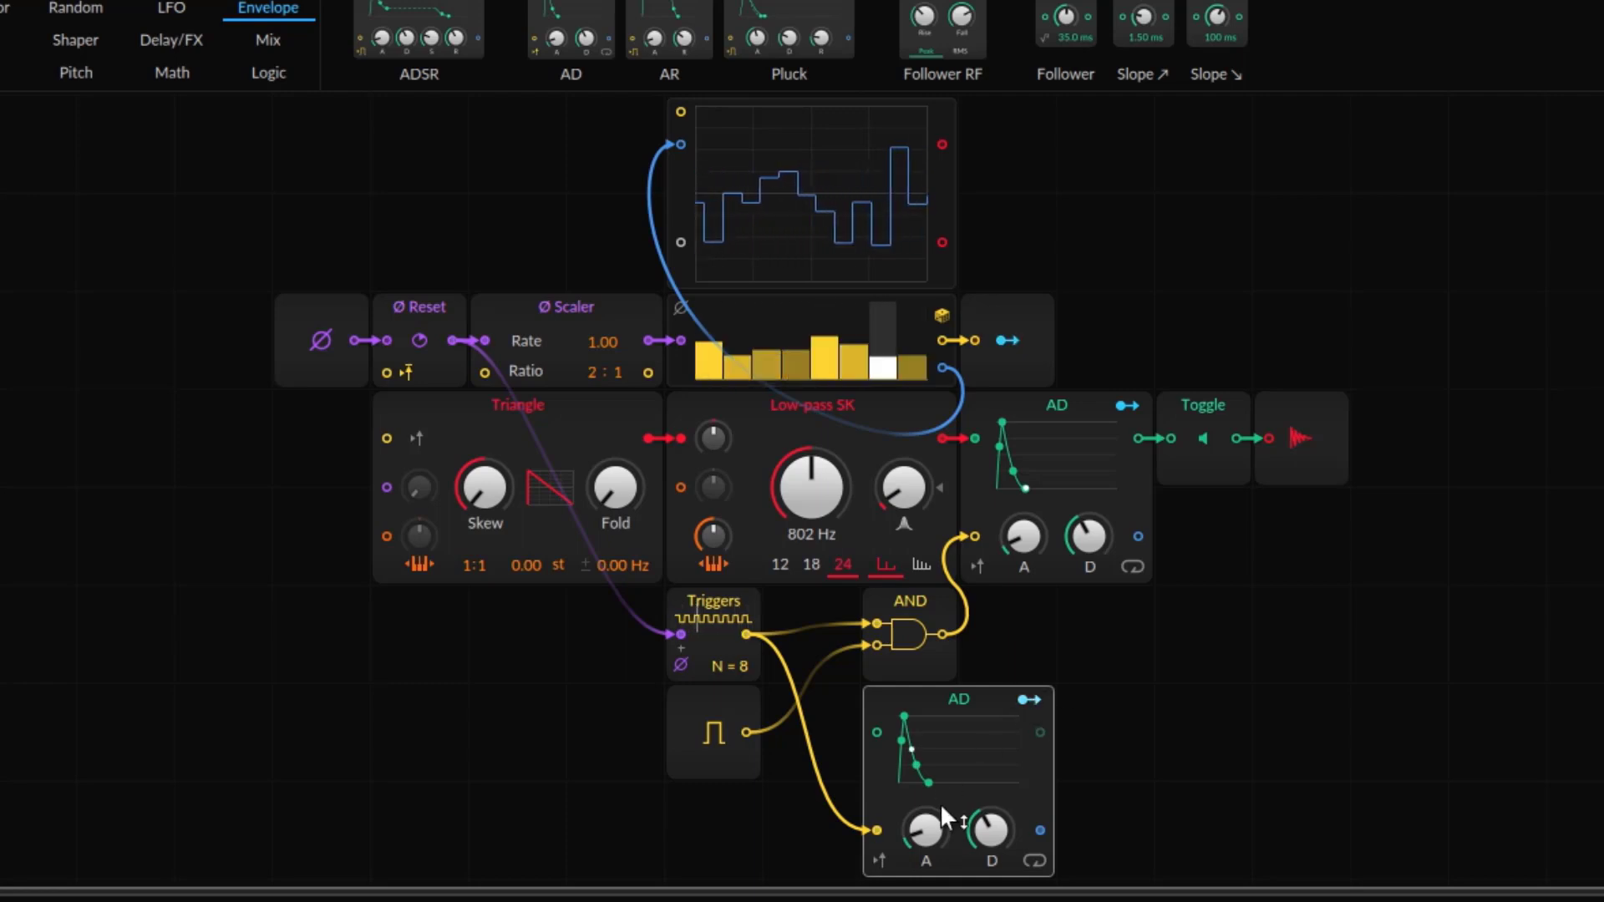
- Set the new AD envelope's attack to 303 ms and lengthen its decay
{"action": "left_click_drag", "start_coordinate": [941, 806], "coordinate": [942, 737]}
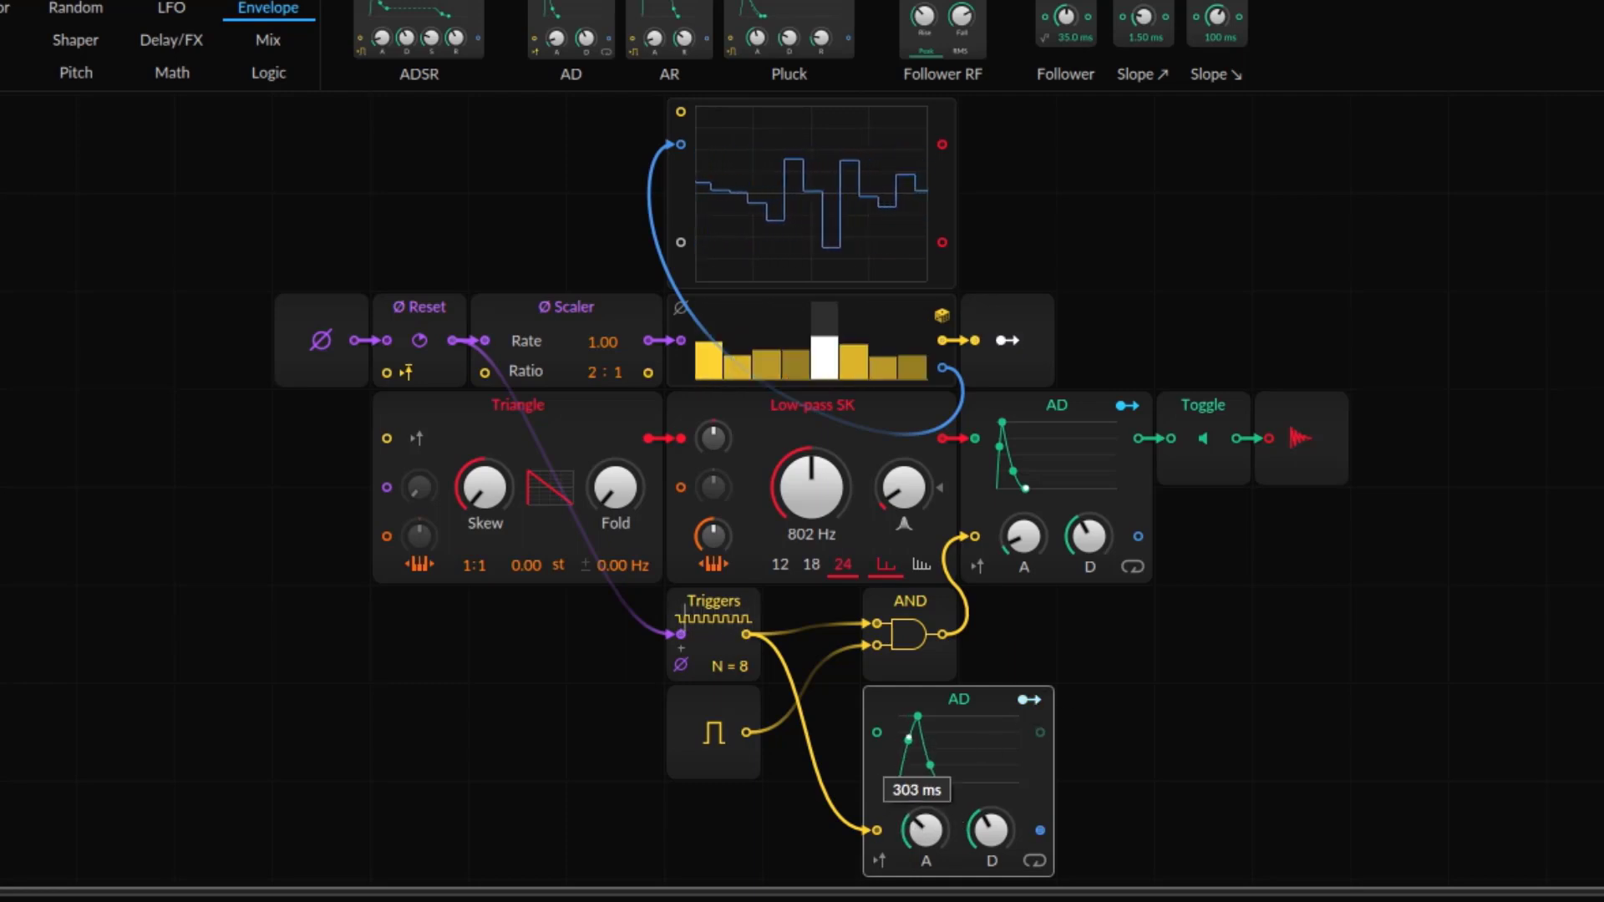
{"action": "left_click_drag", "start_coordinate": [991, 830], "coordinate": [991, 777]}
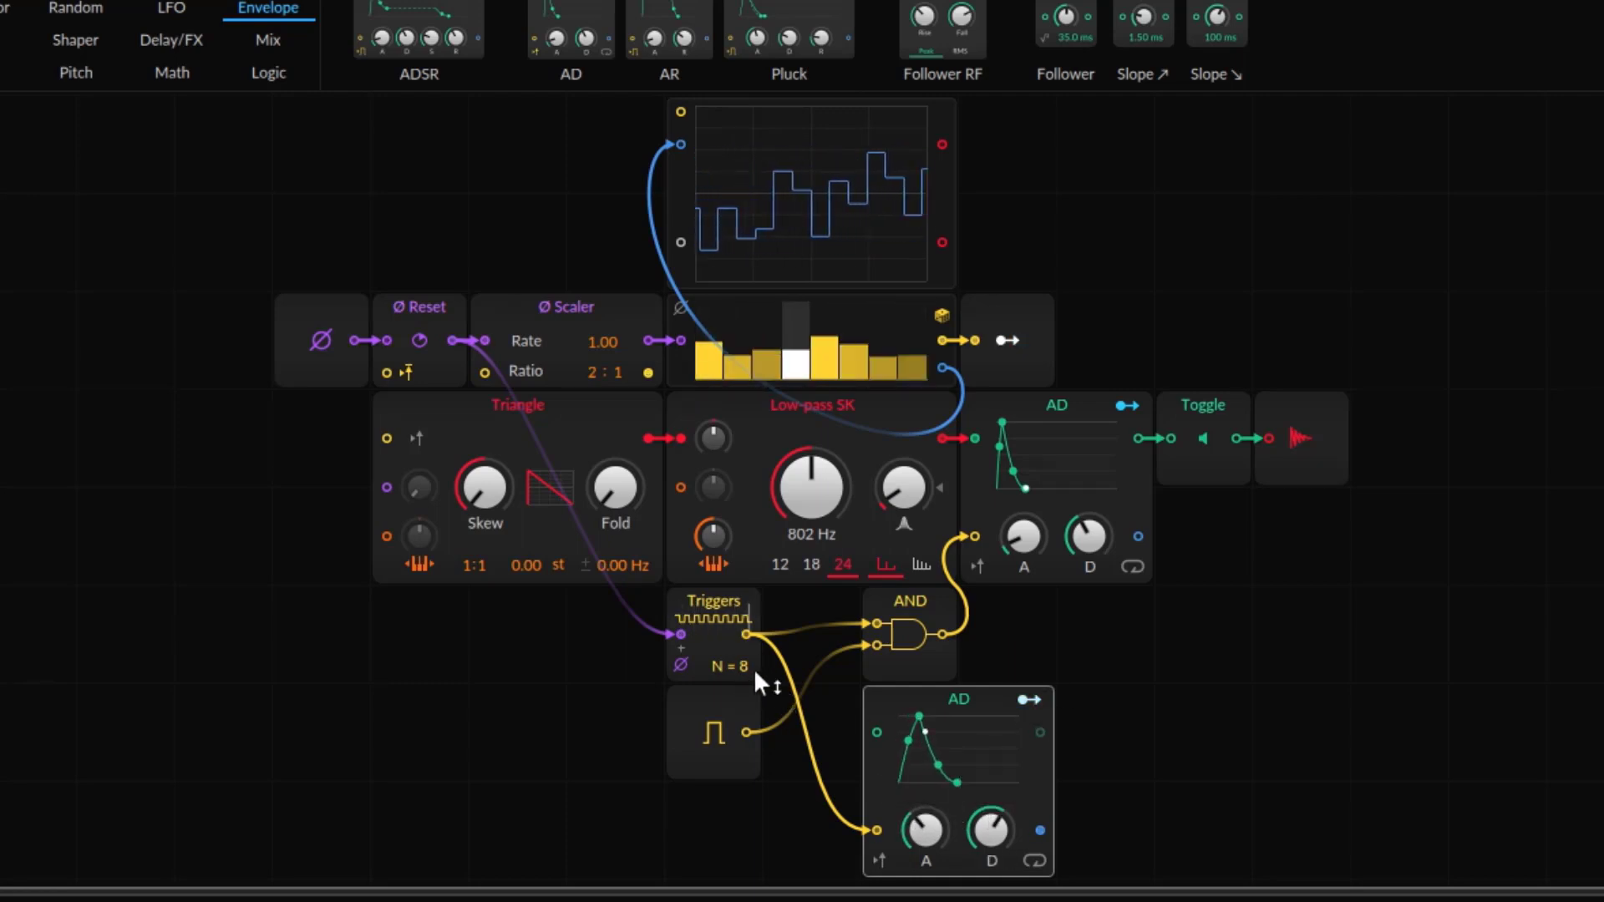
- Raise the Triggers count to N = 10 and set the Ø Scaler to rate 2.00 with a 1:1 ratio
{"action": "mouse_move", "coordinate": [755, 676]}
{"action": "left_mouse_down"}
{"action": "mouse_move", "coordinate": [755, 660]}
{"action": "mouse_move", "coordinate": [747, 675]}
{"action": "left_mouse_up"}
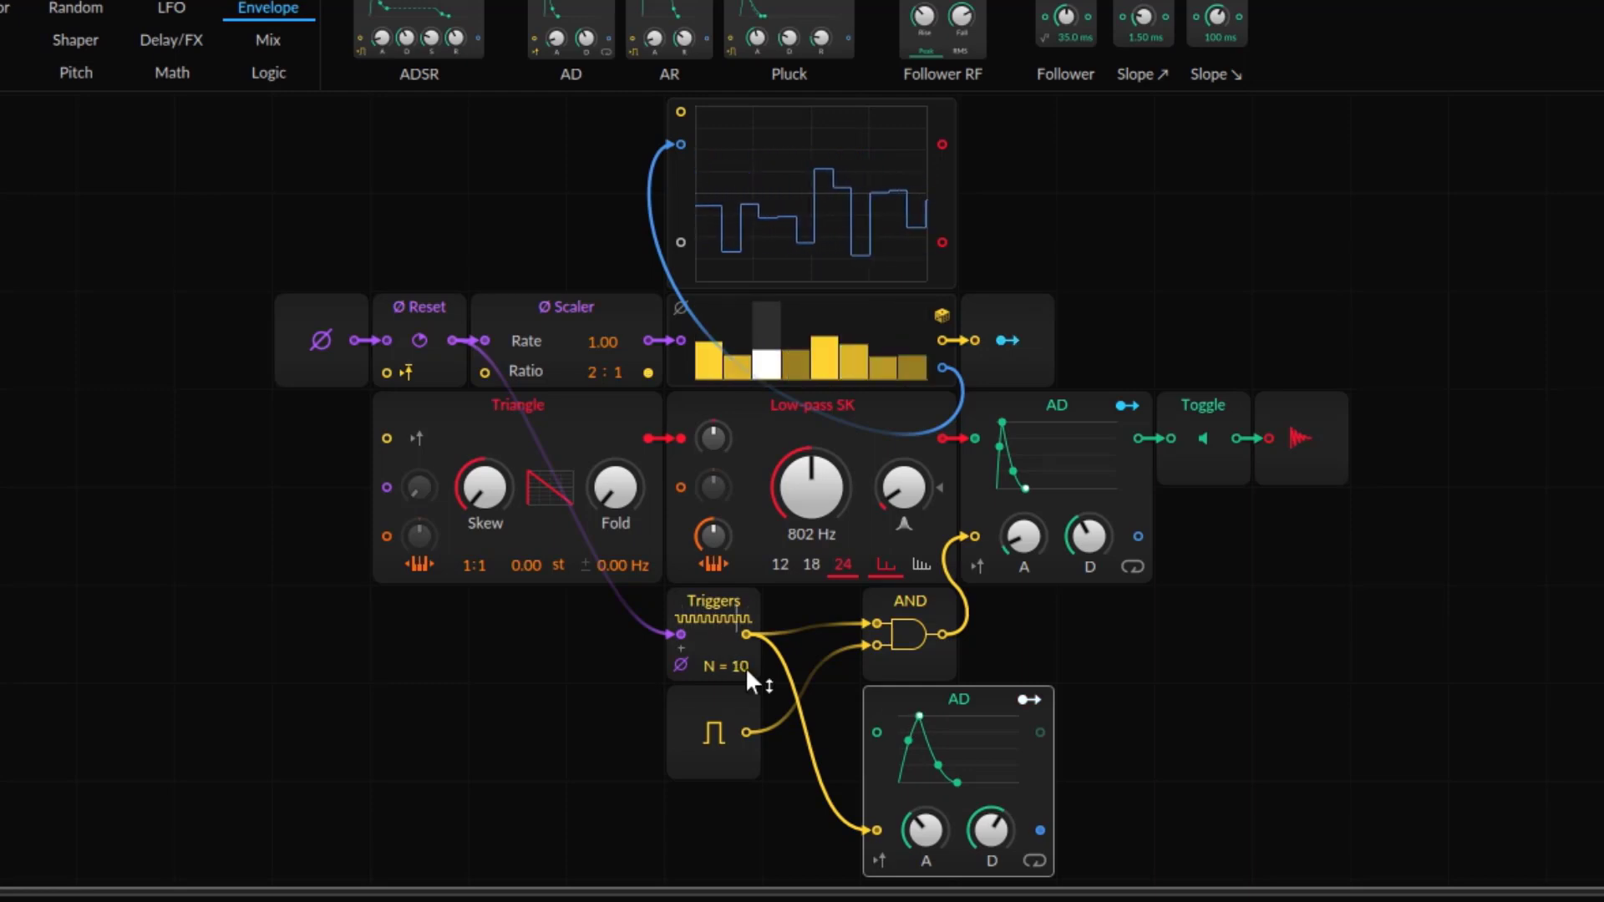
{"action": "left_click_drag", "start_coordinate": [603, 340], "coordinate": [600, 392]}
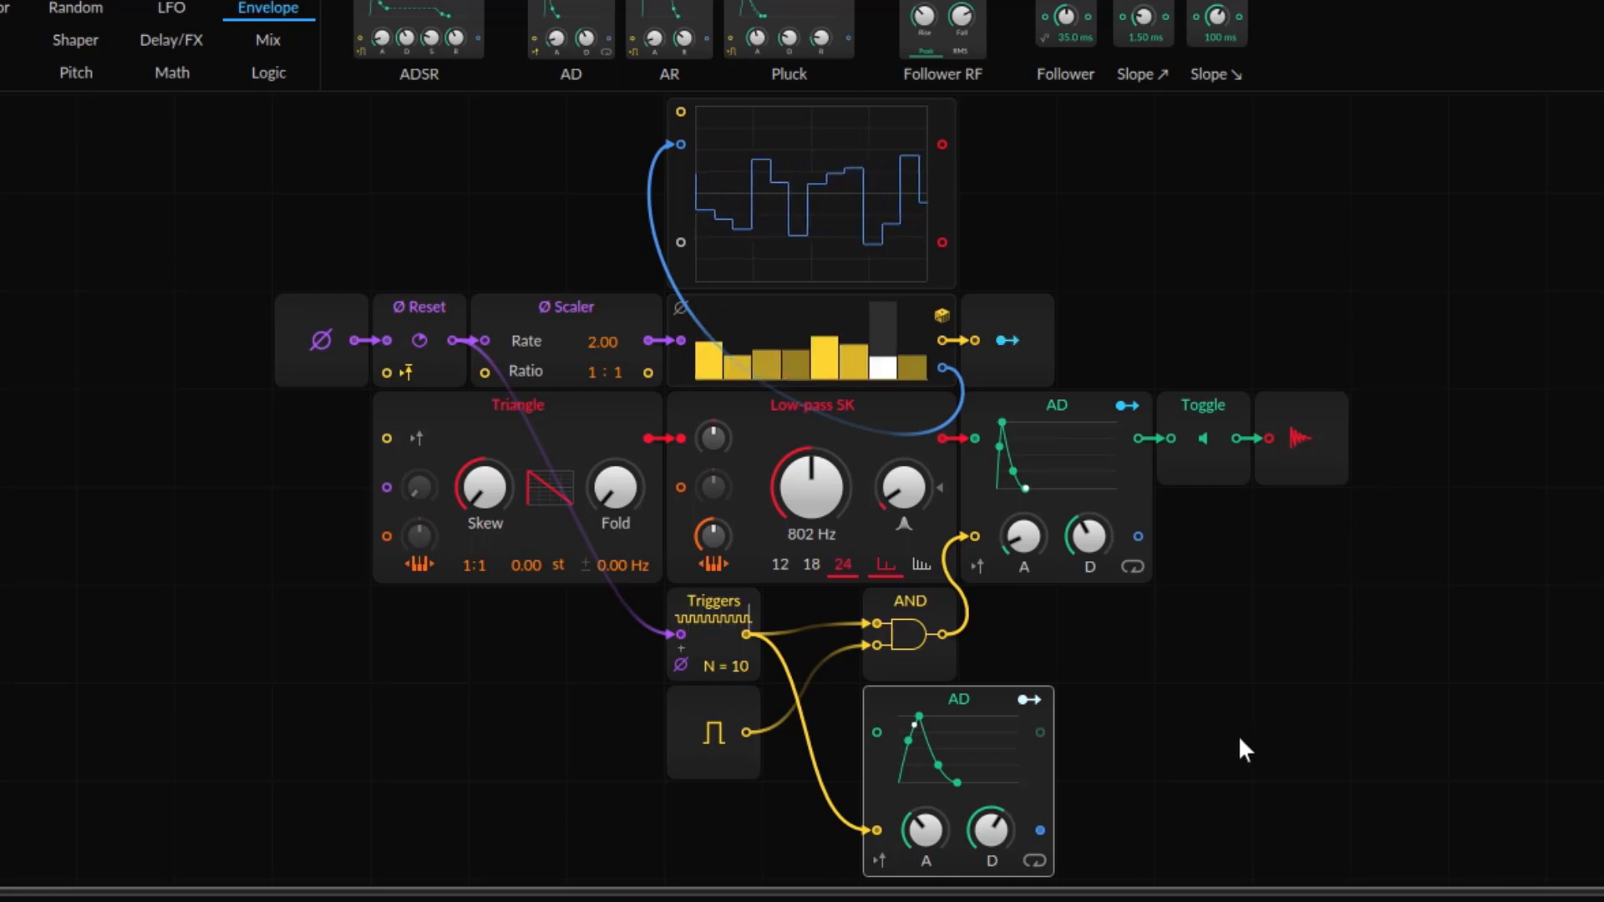
- Modulate the Low-pass SK's resonance from the Modulator Out by +0.293 and set the base resonance to 48.5 %
{"action": "left_click", "coordinate": [1008, 340]}
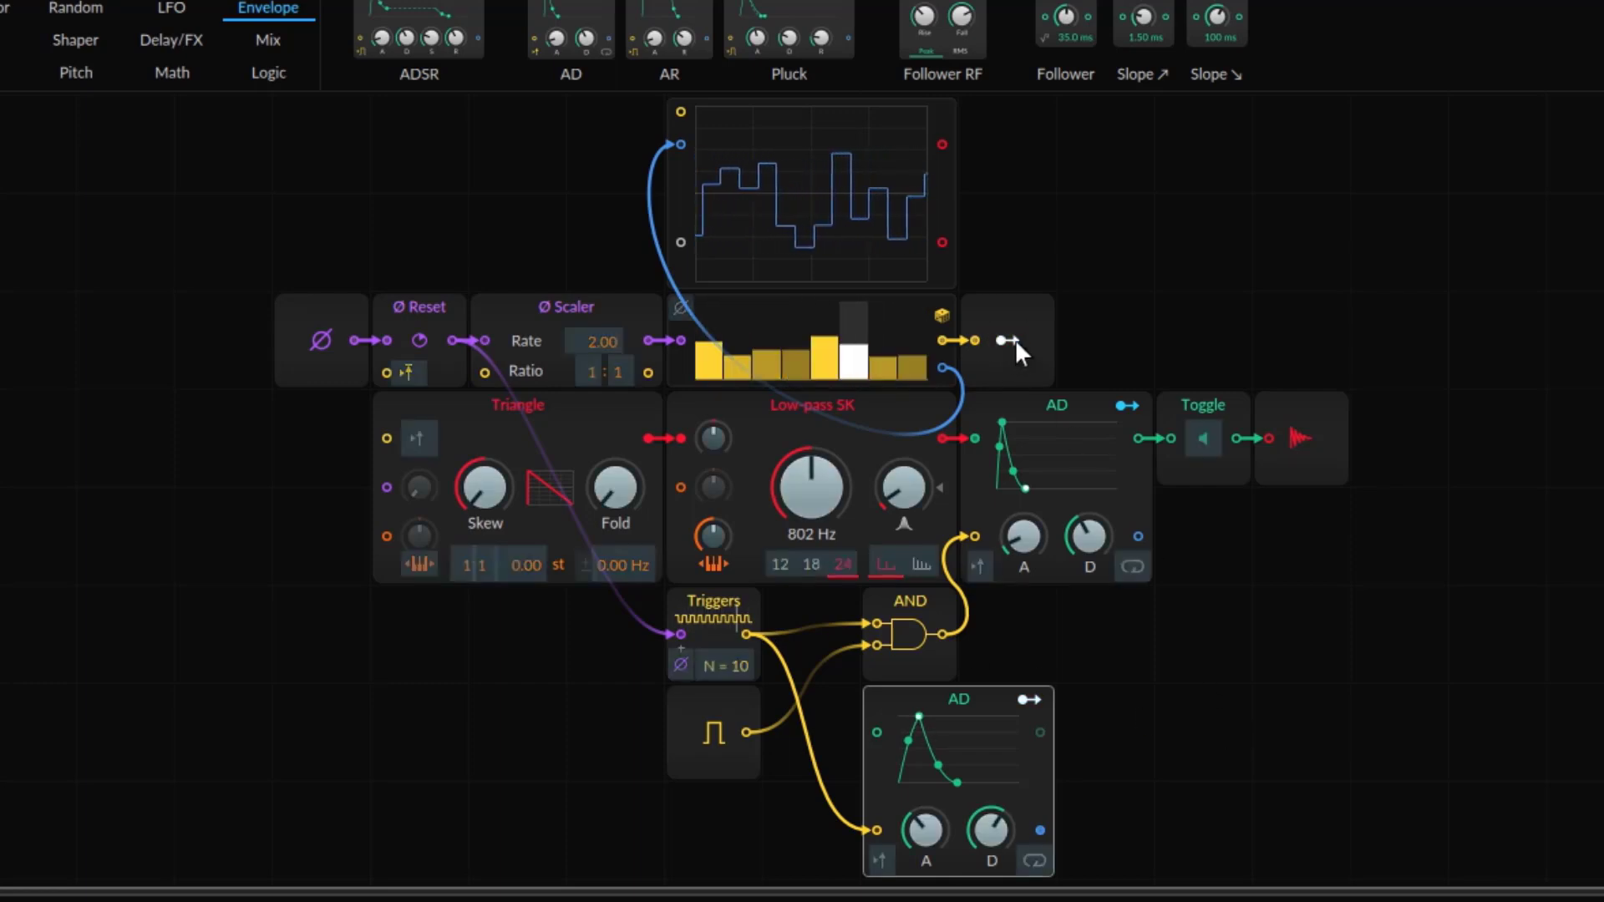
{"action": "left_click_drag", "start_coordinate": [905, 504], "coordinate": [907, 489]}
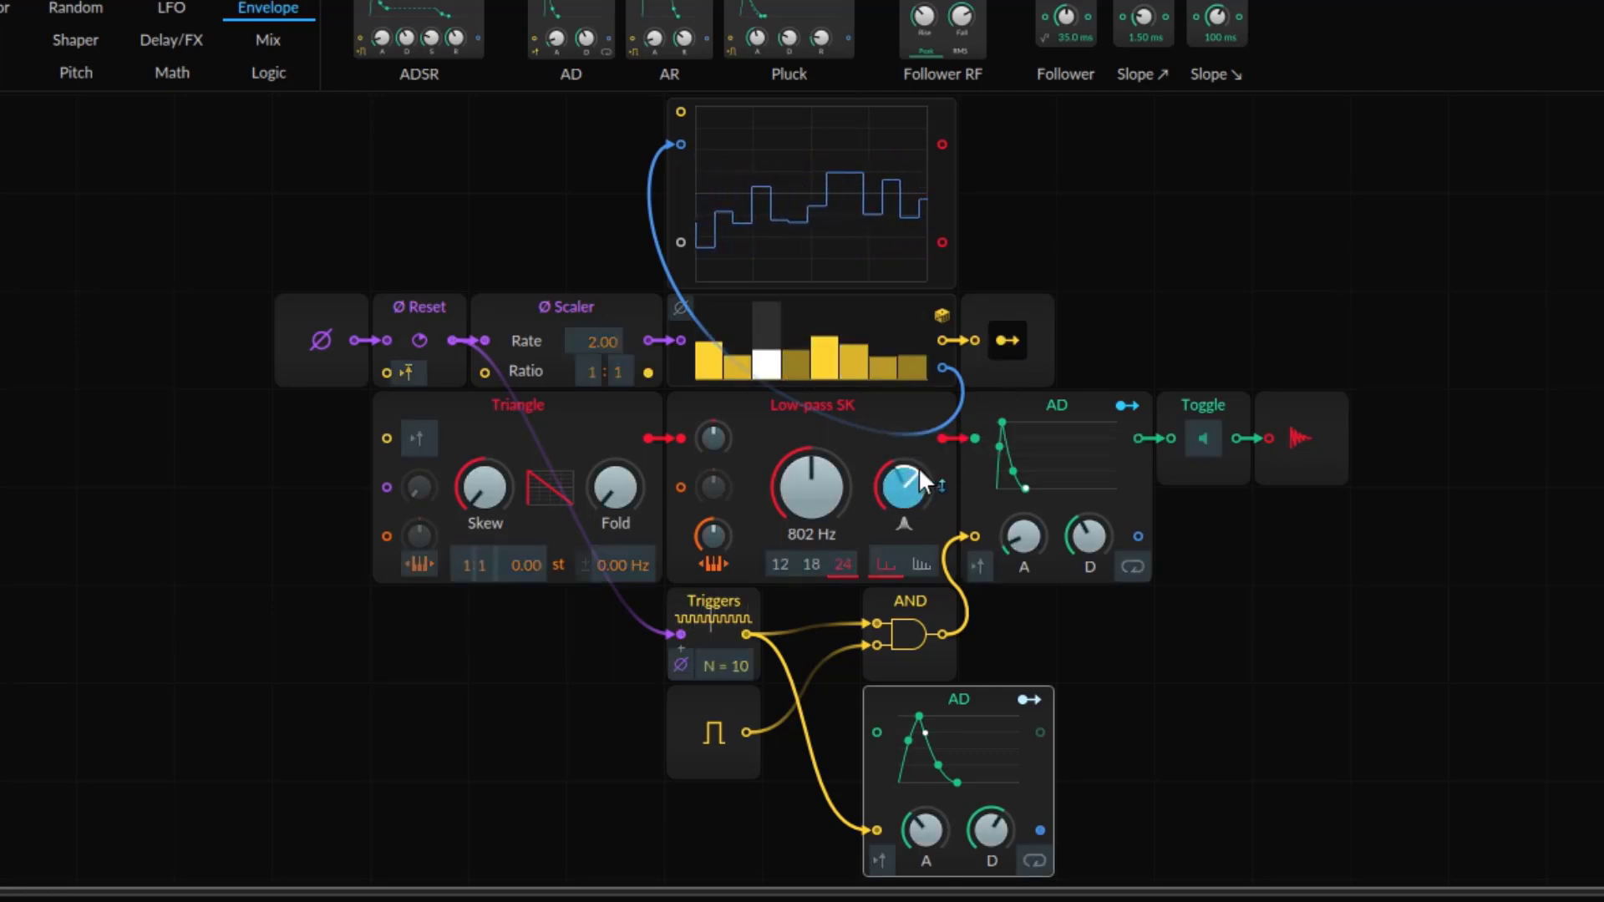
{"action": "left_click", "coordinate": [1006, 338]}
{"action": "left_click", "coordinate": [1008, 340]}
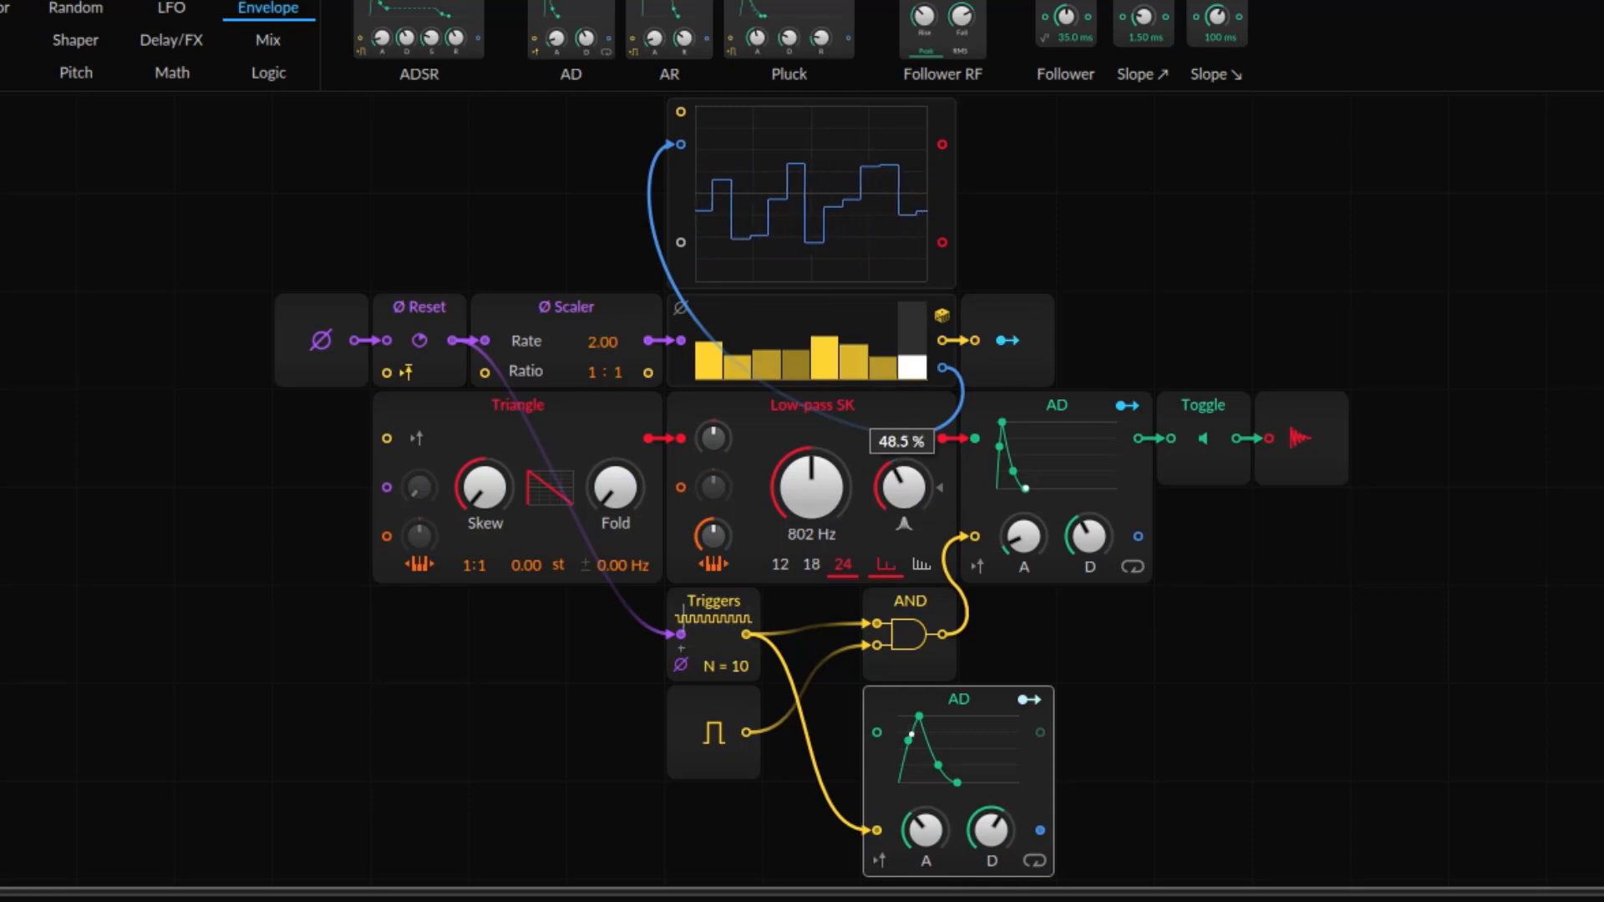
{"action": "left_click", "coordinate": [1131, 566]}
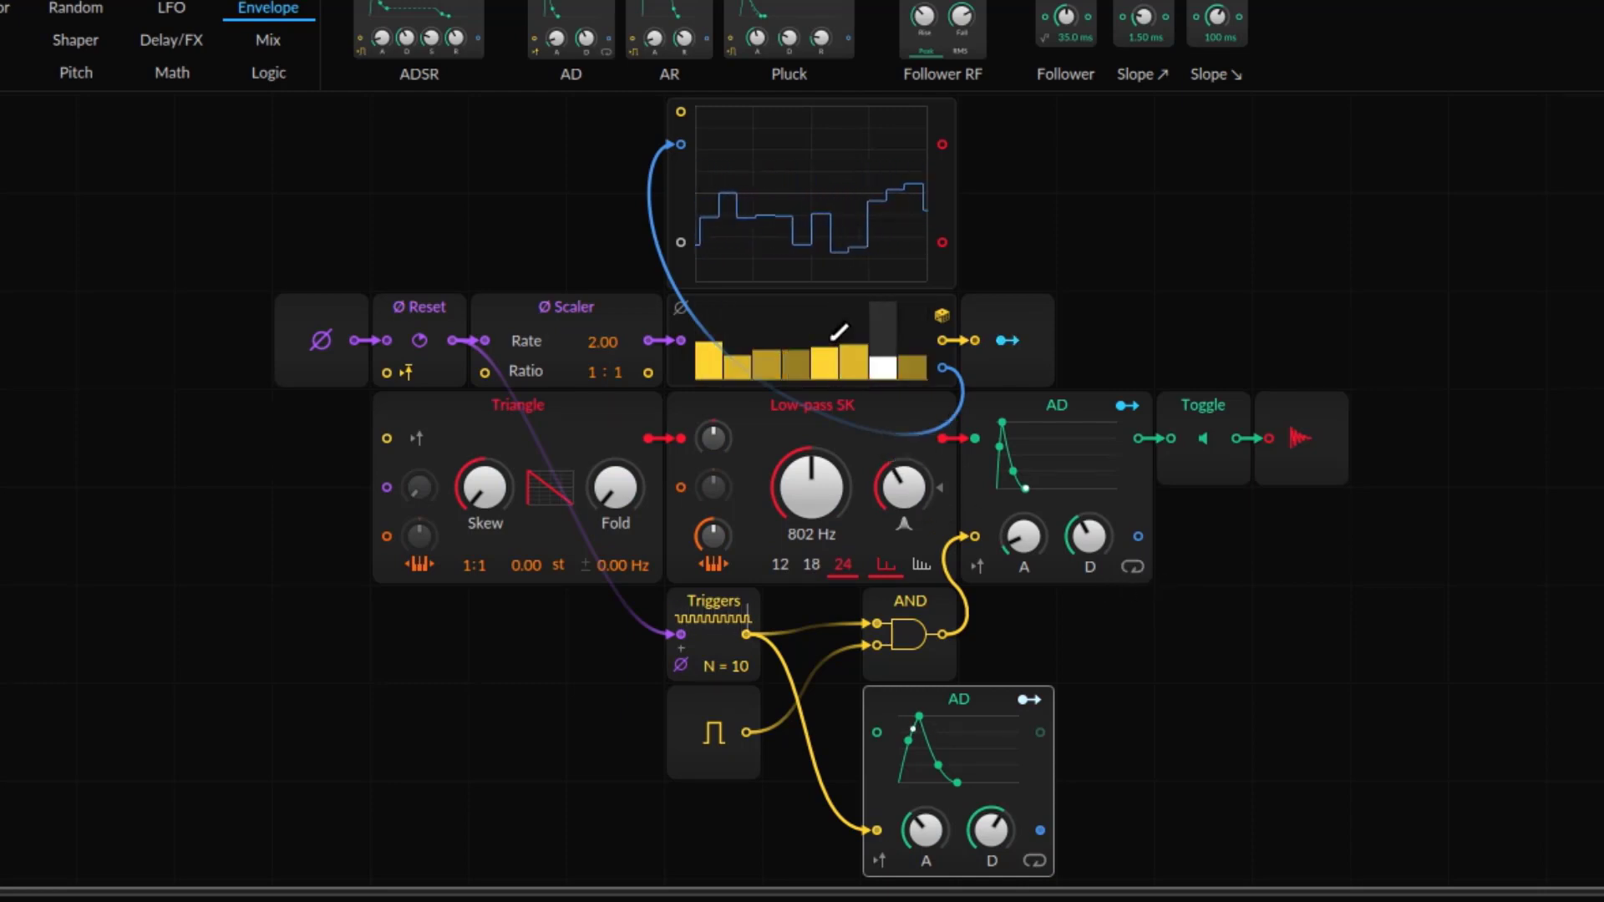
- Reshape the Probabilities bars by raising the second, fifth and last steps and lowering the first and third
{"action": "left_click_drag", "start_coordinate": [909, 339], "coordinate": [915, 319]}
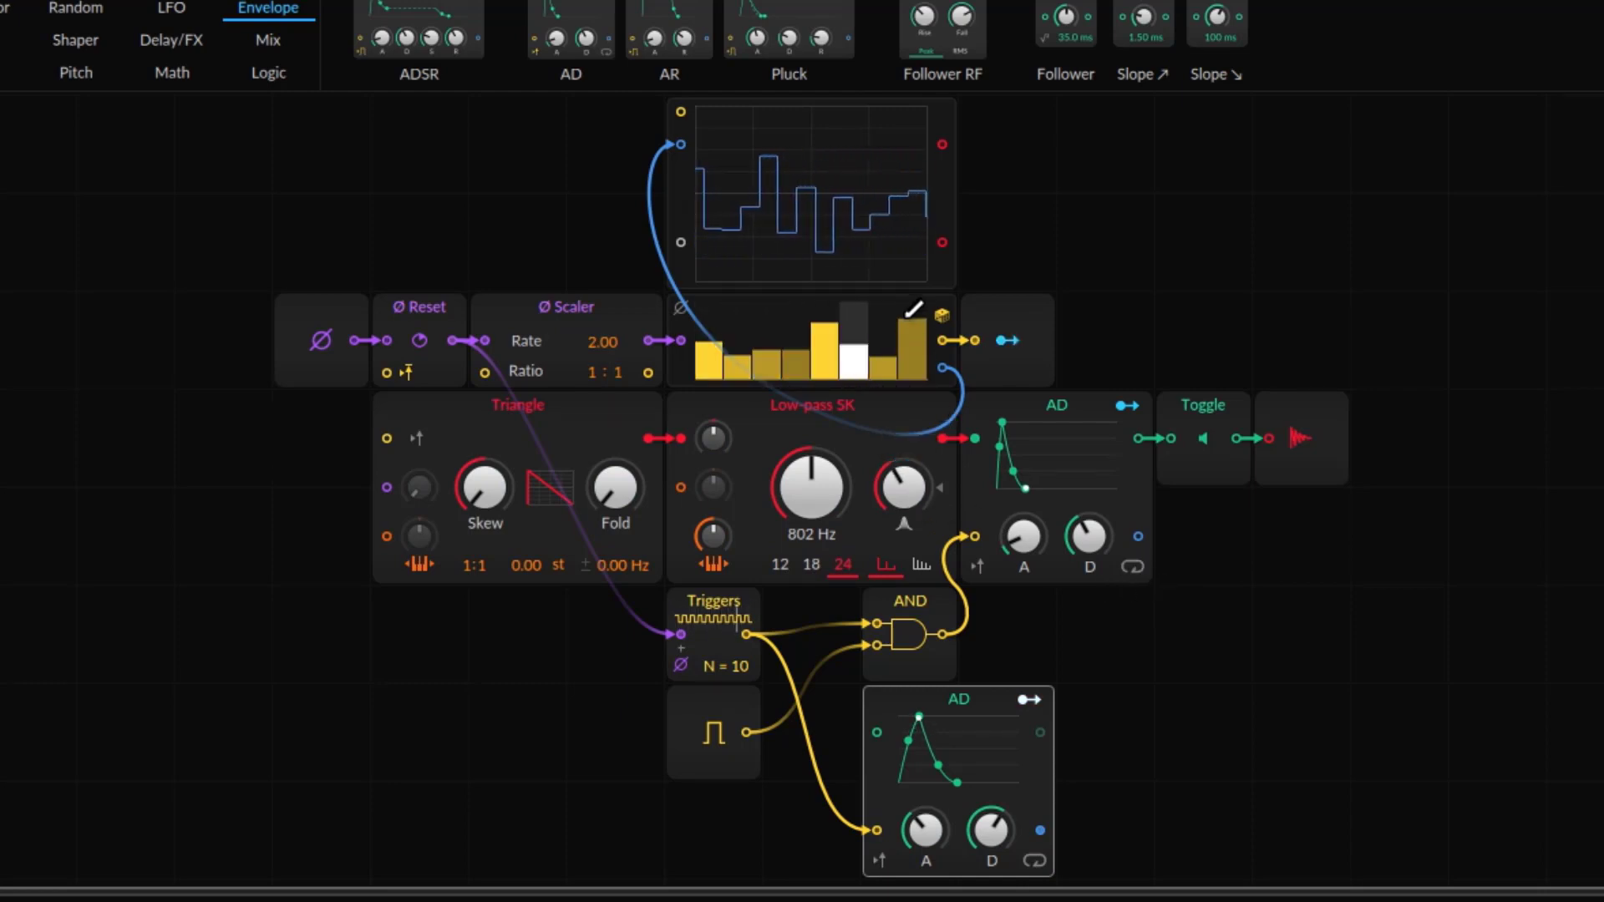
{"action": "mouse_move", "coordinate": [746, 350]}
{"action": "left_mouse_down"}
{"action": "mouse_move", "coordinate": [736, 323]}
{"action": "mouse_move", "coordinate": [750, 327]}
{"action": "left_mouse_up"}
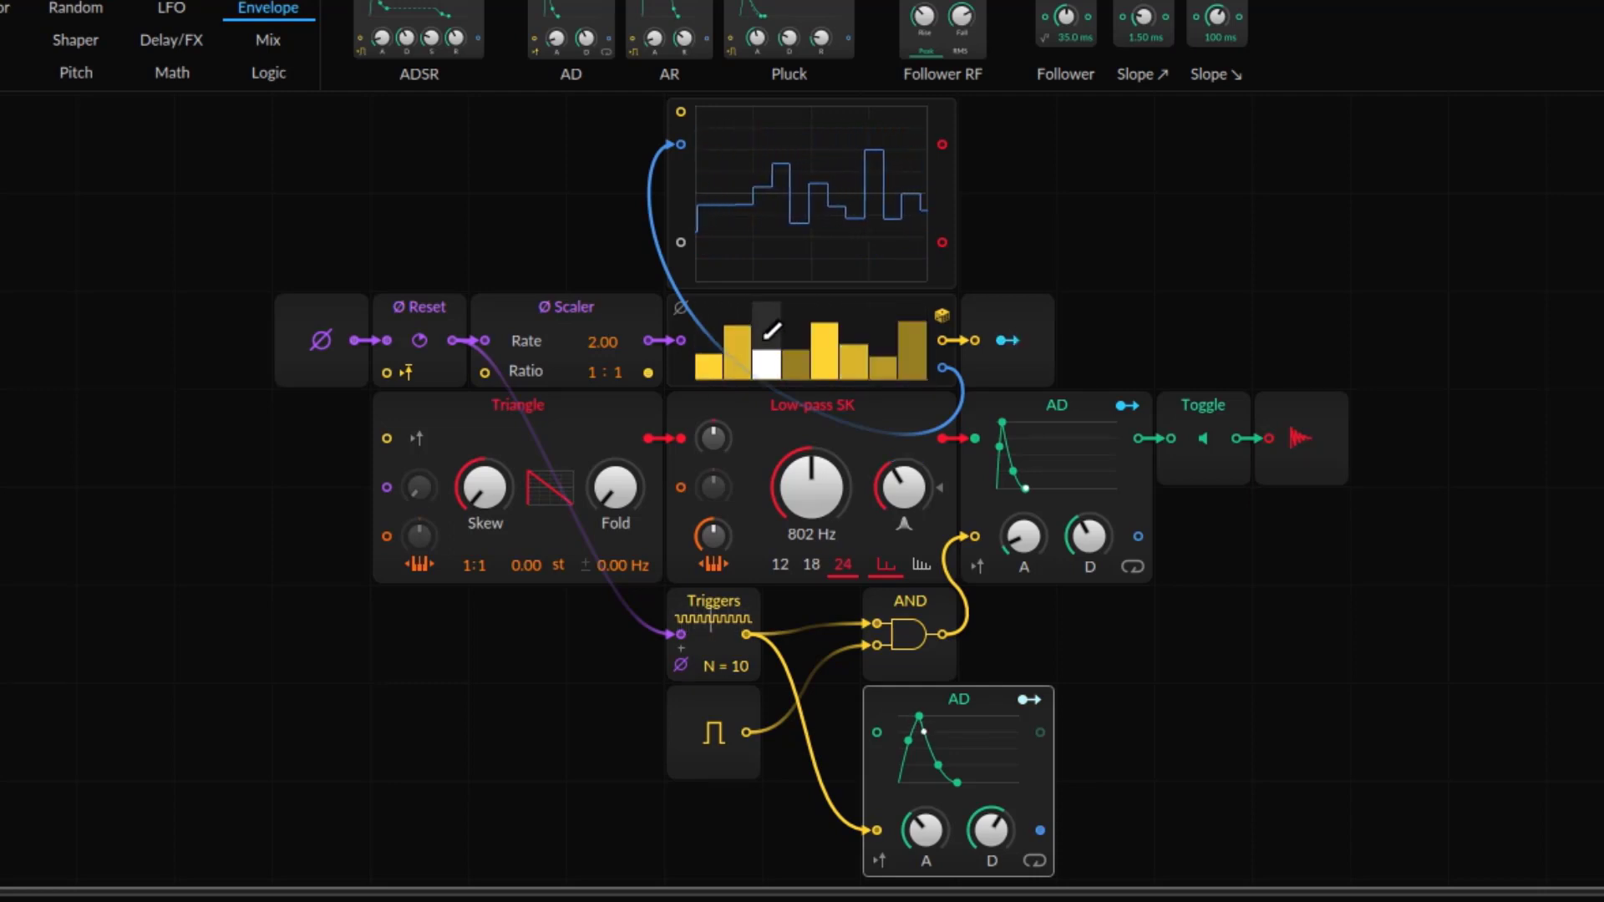
{"action": "left_click", "coordinate": [800, 358]}
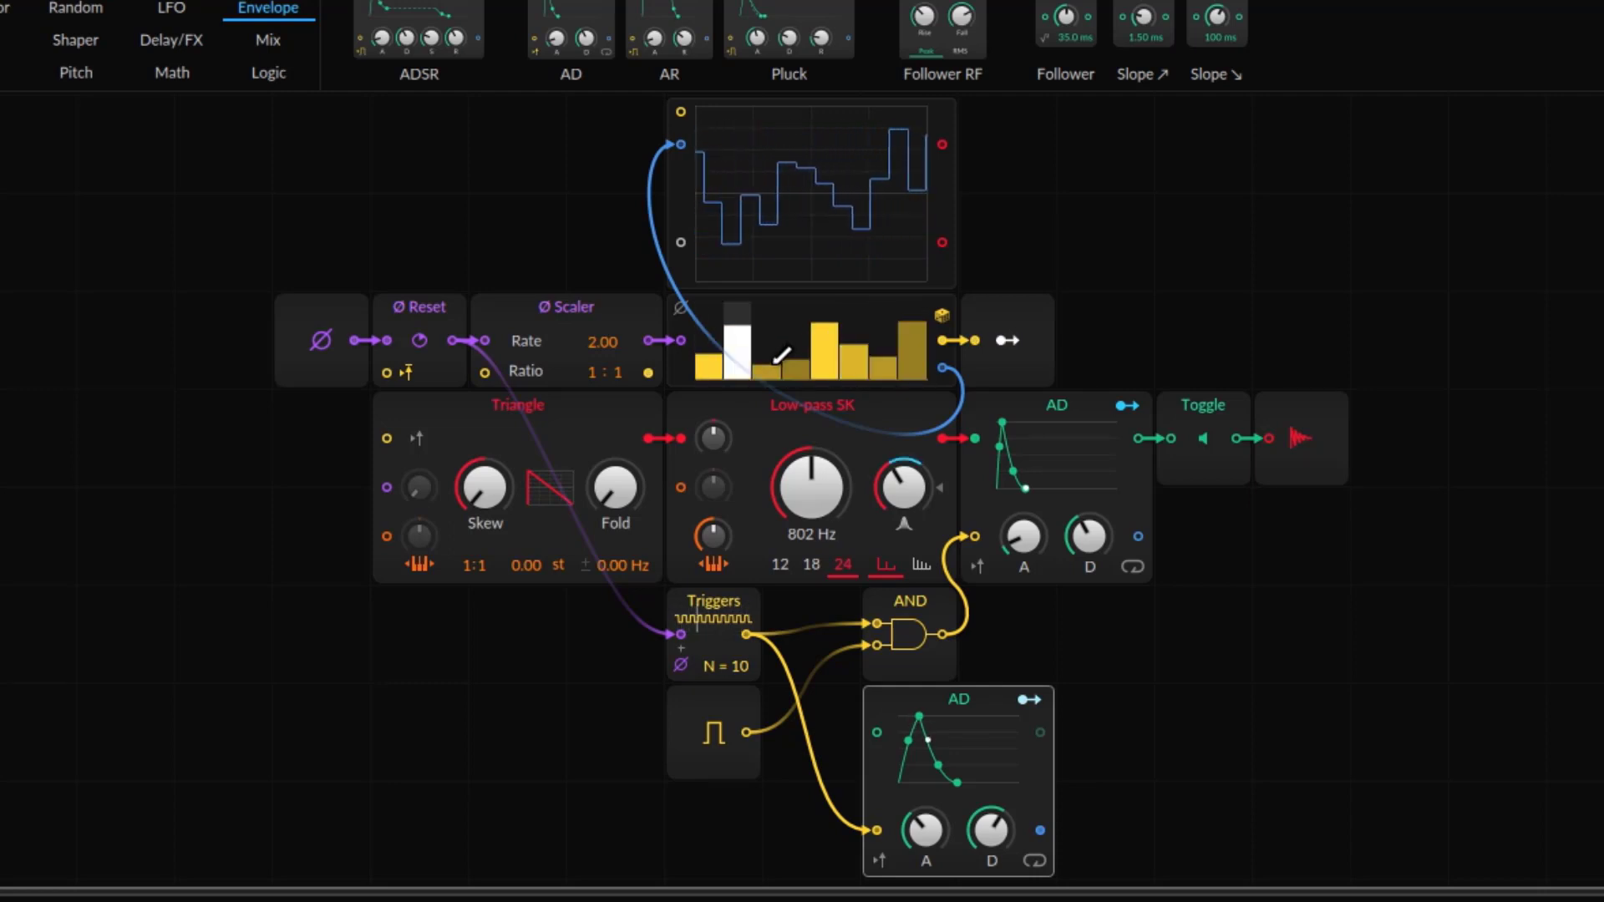
- Lower the Low-pass SK cutoff to 184 Hz and modulate it from the second AD envelope by +23.50
{"action": "left_click_drag", "start_coordinate": [1025, 700], "coordinate": [810, 505]}
{"action": "left_click", "coordinate": [1025, 700]}
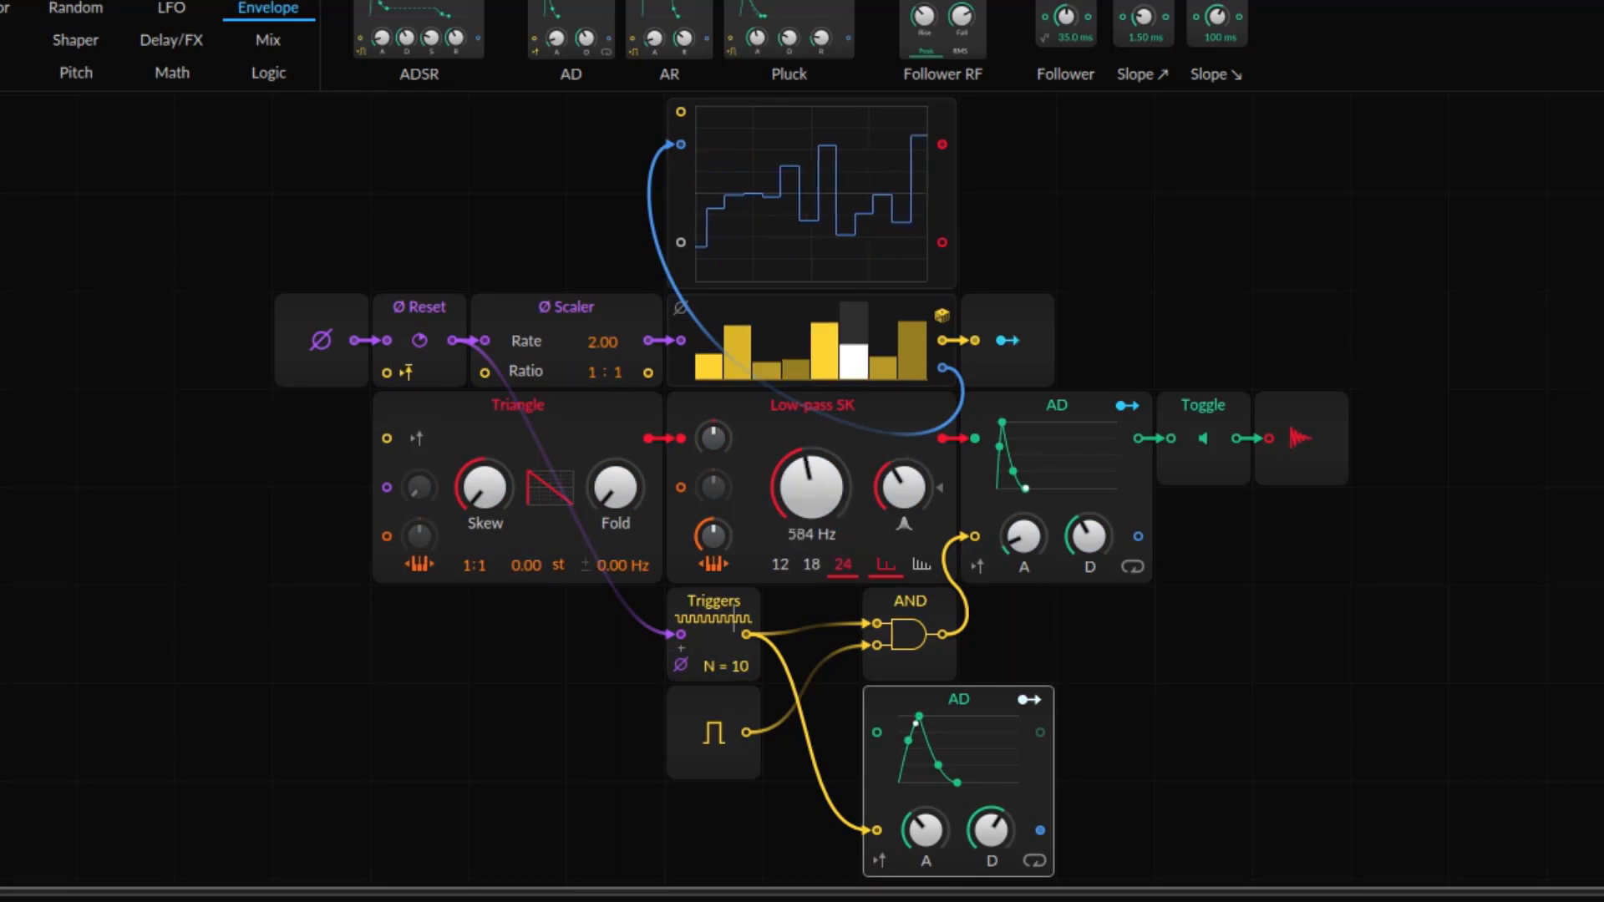
{"action": "left_click", "coordinate": [1027, 699]}
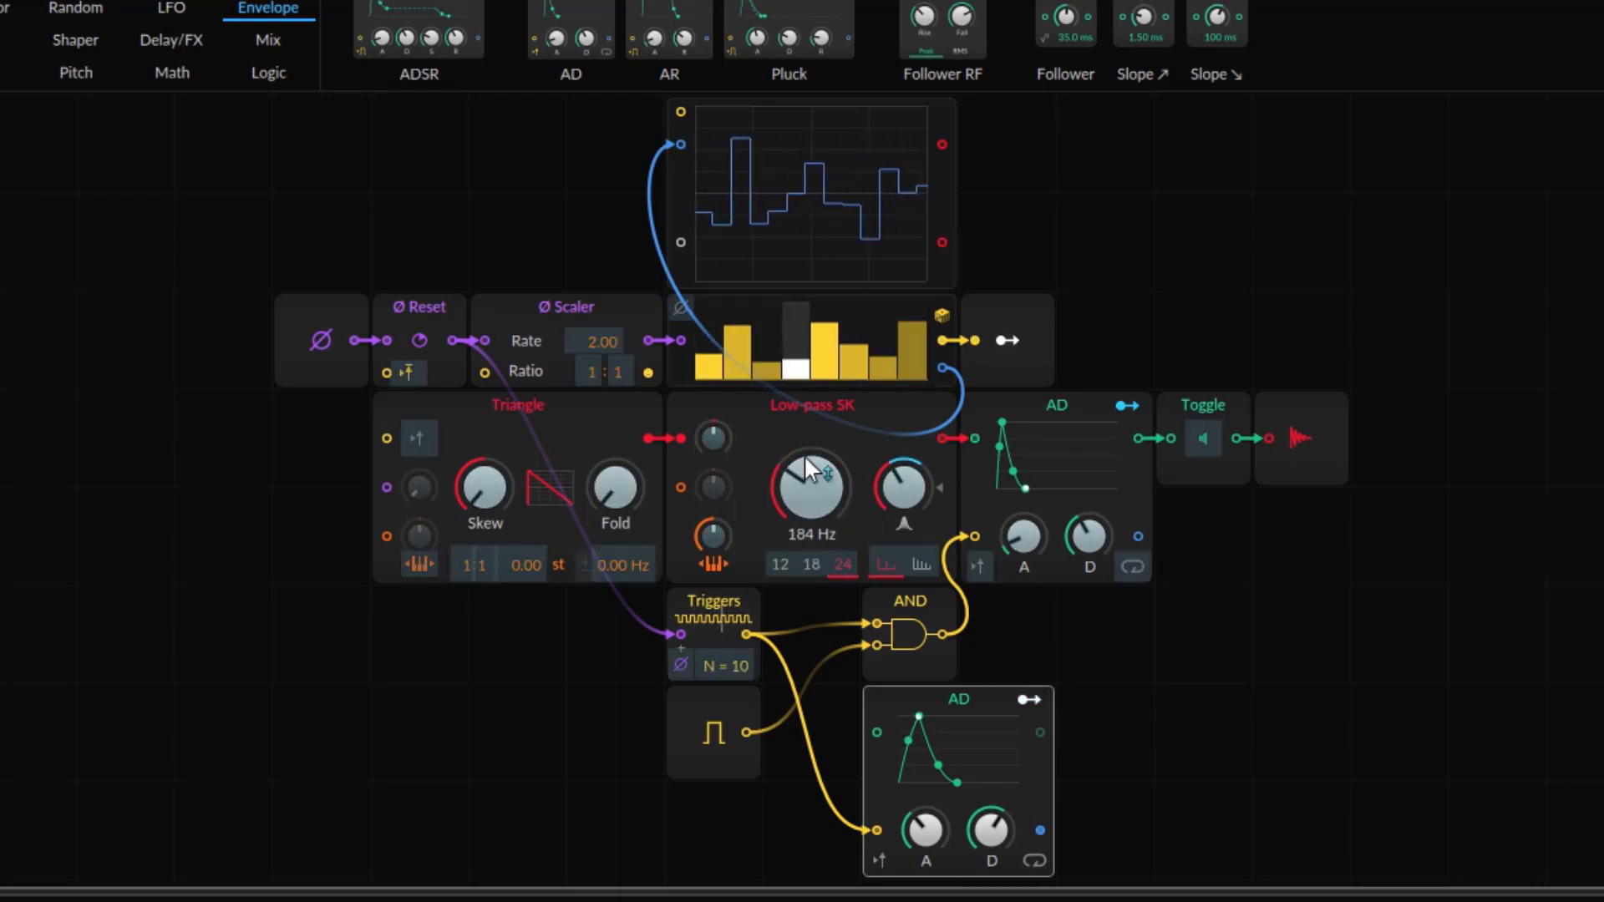
{"action": "left_click_drag", "start_coordinate": [810, 487], "coordinate": [810, 468]}
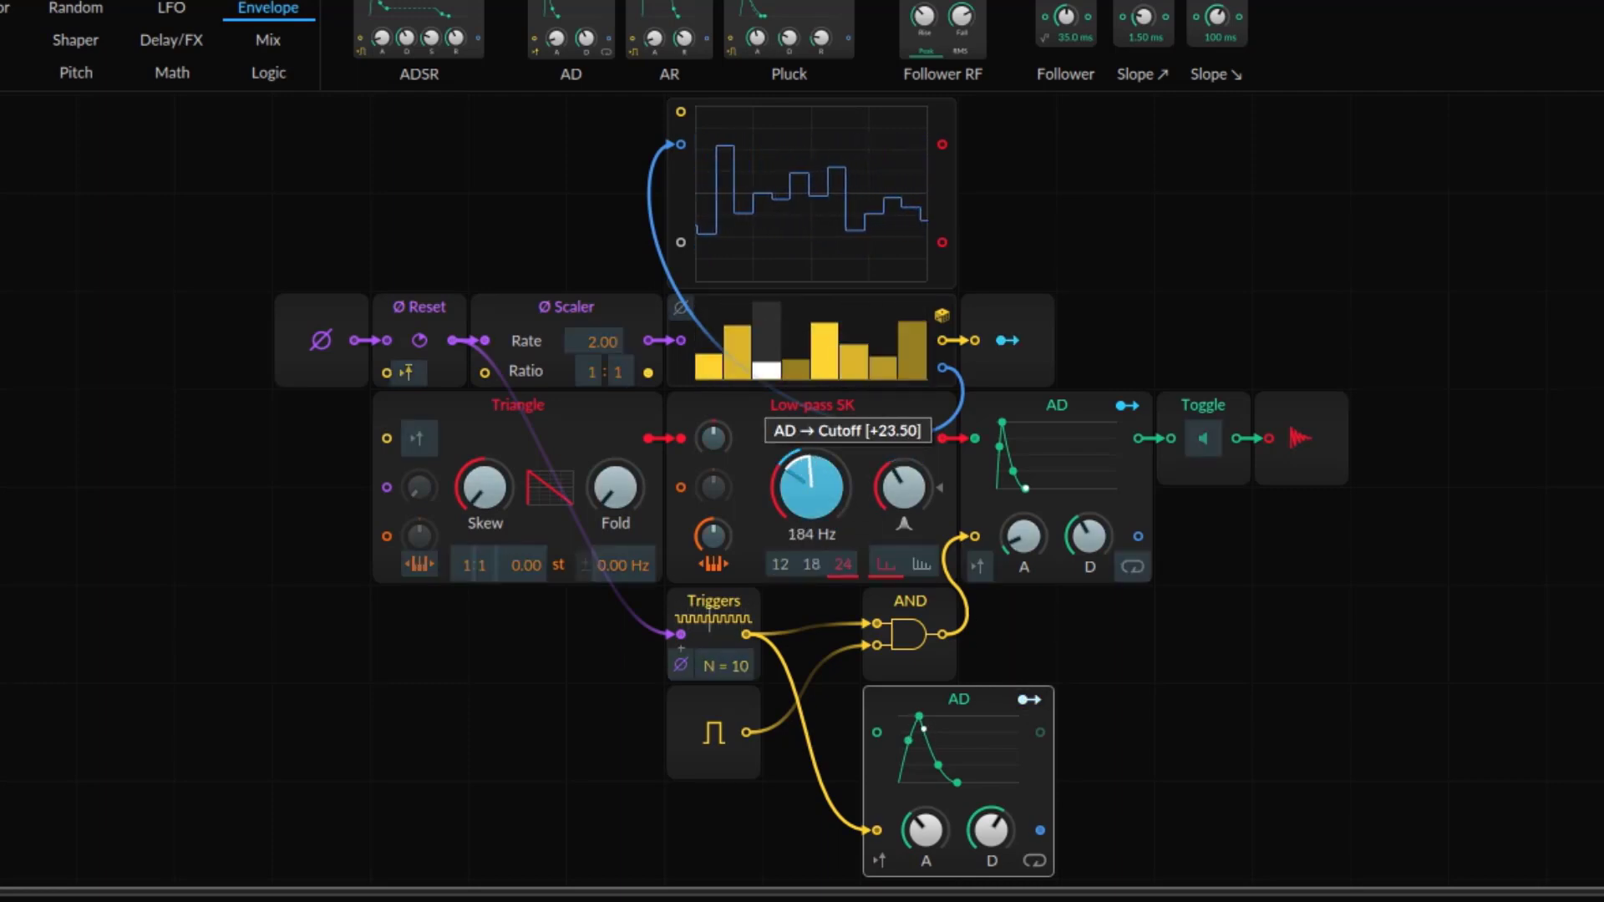
{"action": "left_click", "coordinate": [1021, 696]}
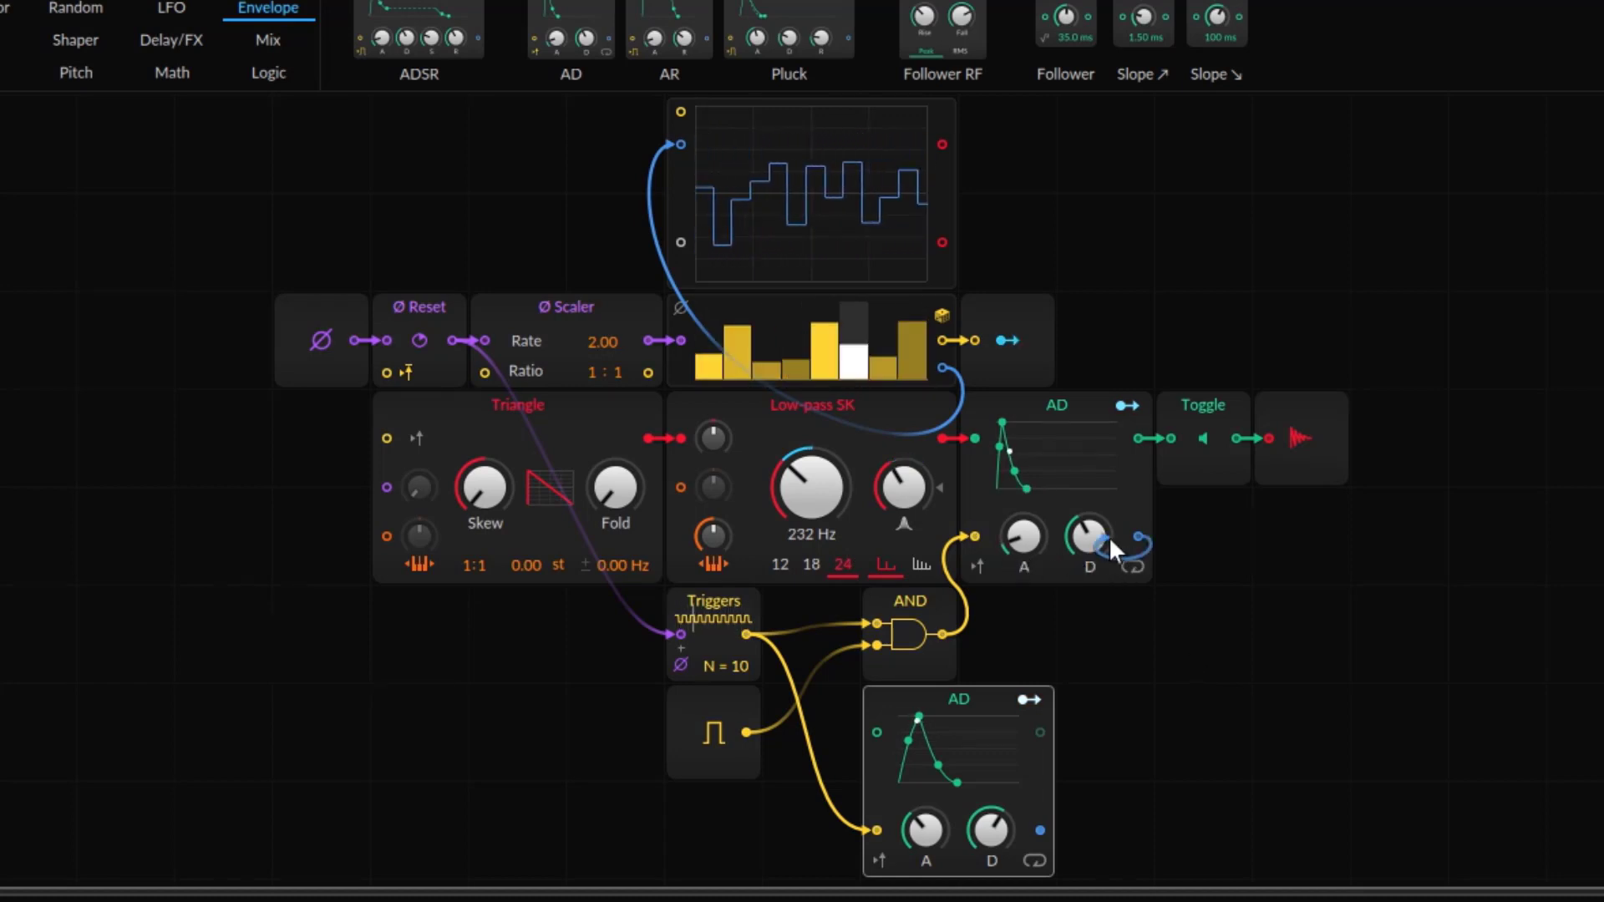
- Lengthen the first AD envelope's attack and decay and set the Triangle's frequency offset to ± 1.06 Hz
{"action": "left_click_drag", "start_coordinate": [1109, 551], "coordinate": [1027, 528]}
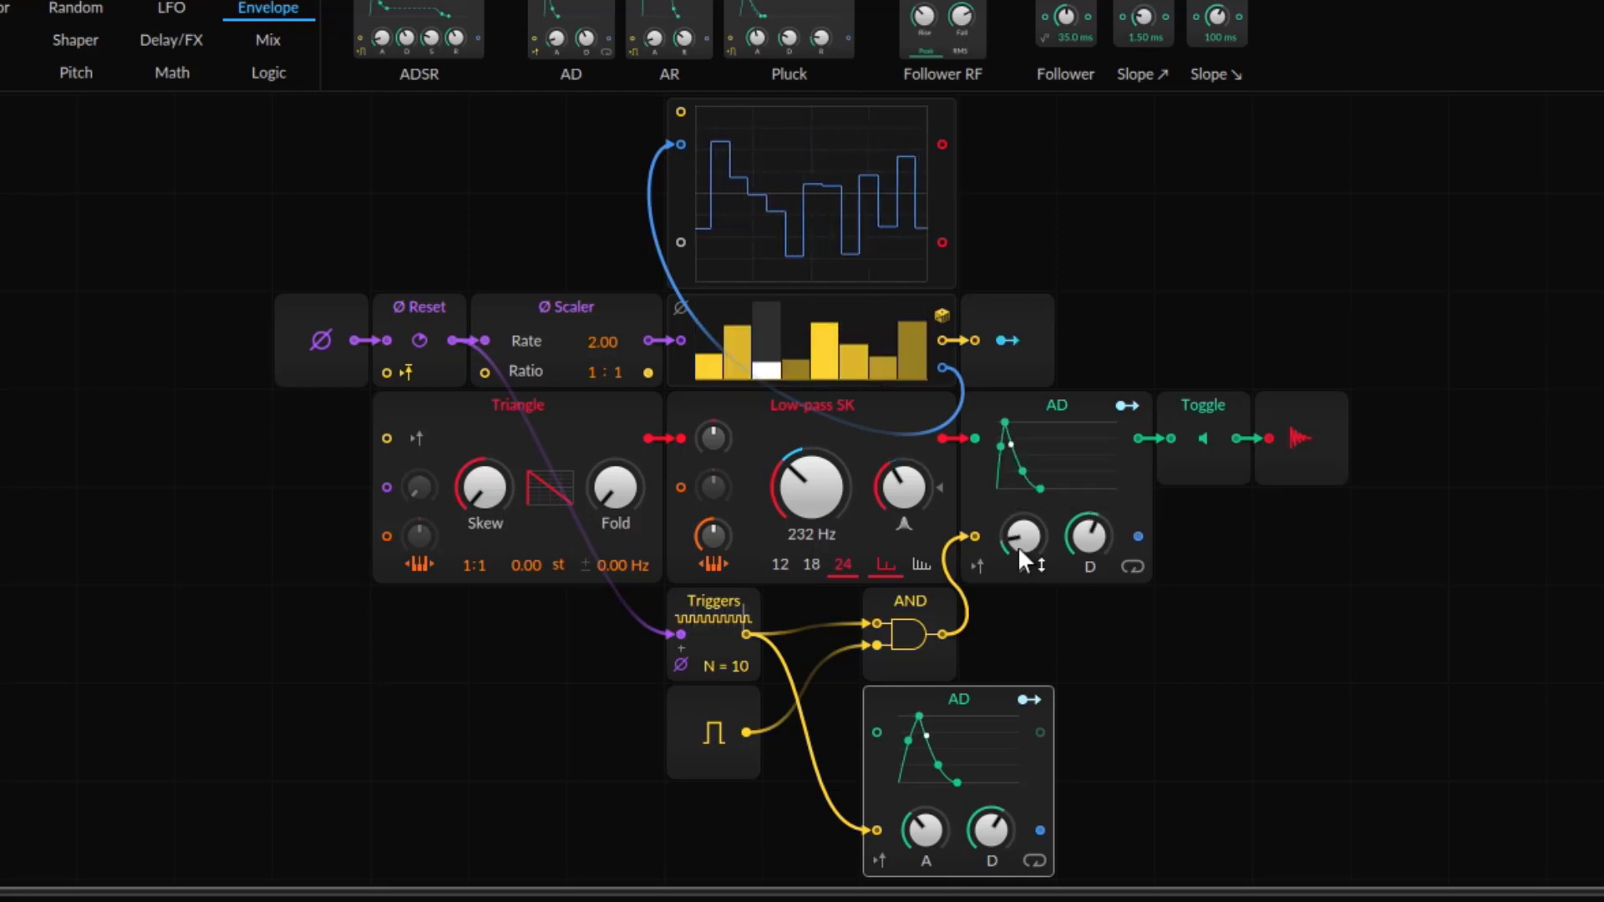
{"action": "left_click_drag", "start_coordinate": [711, 493], "coordinate": [809, 494]}
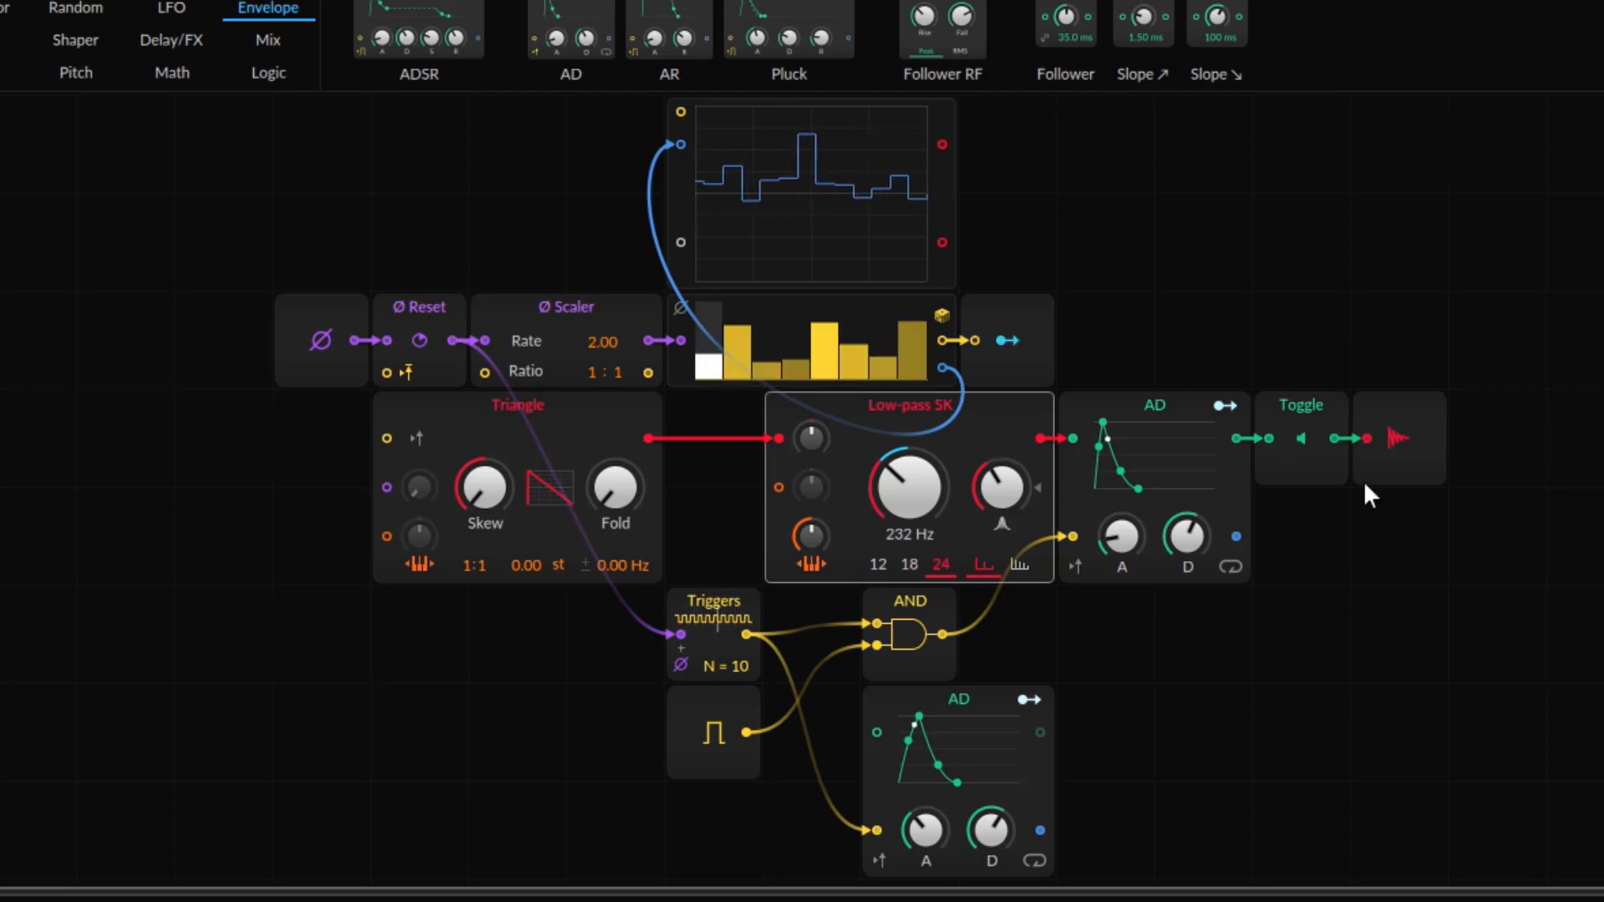
{"action": "key", "text": "ctrl+z"}
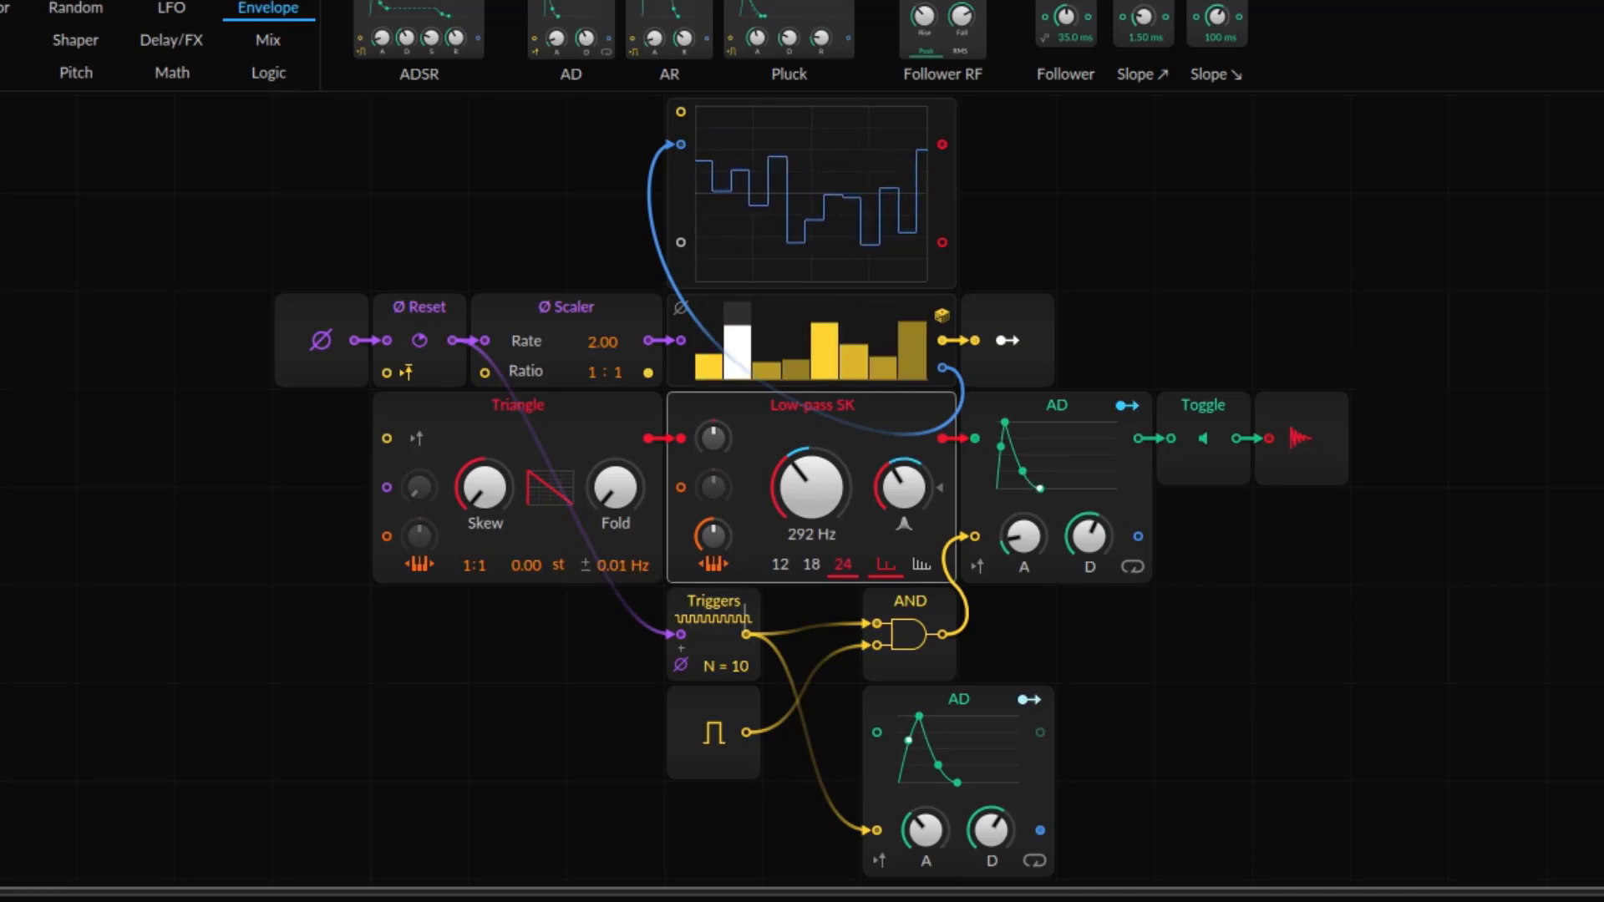
{"action": "mouse_move", "coordinate": [627, 577]}
{"action": "left_mouse_down"}
{"action": "mouse_move", "coordinate": [626, 526]}
{"action": "mouse_move", "coordinate": [628, 565]}
{"action": "left_mouse_up"}
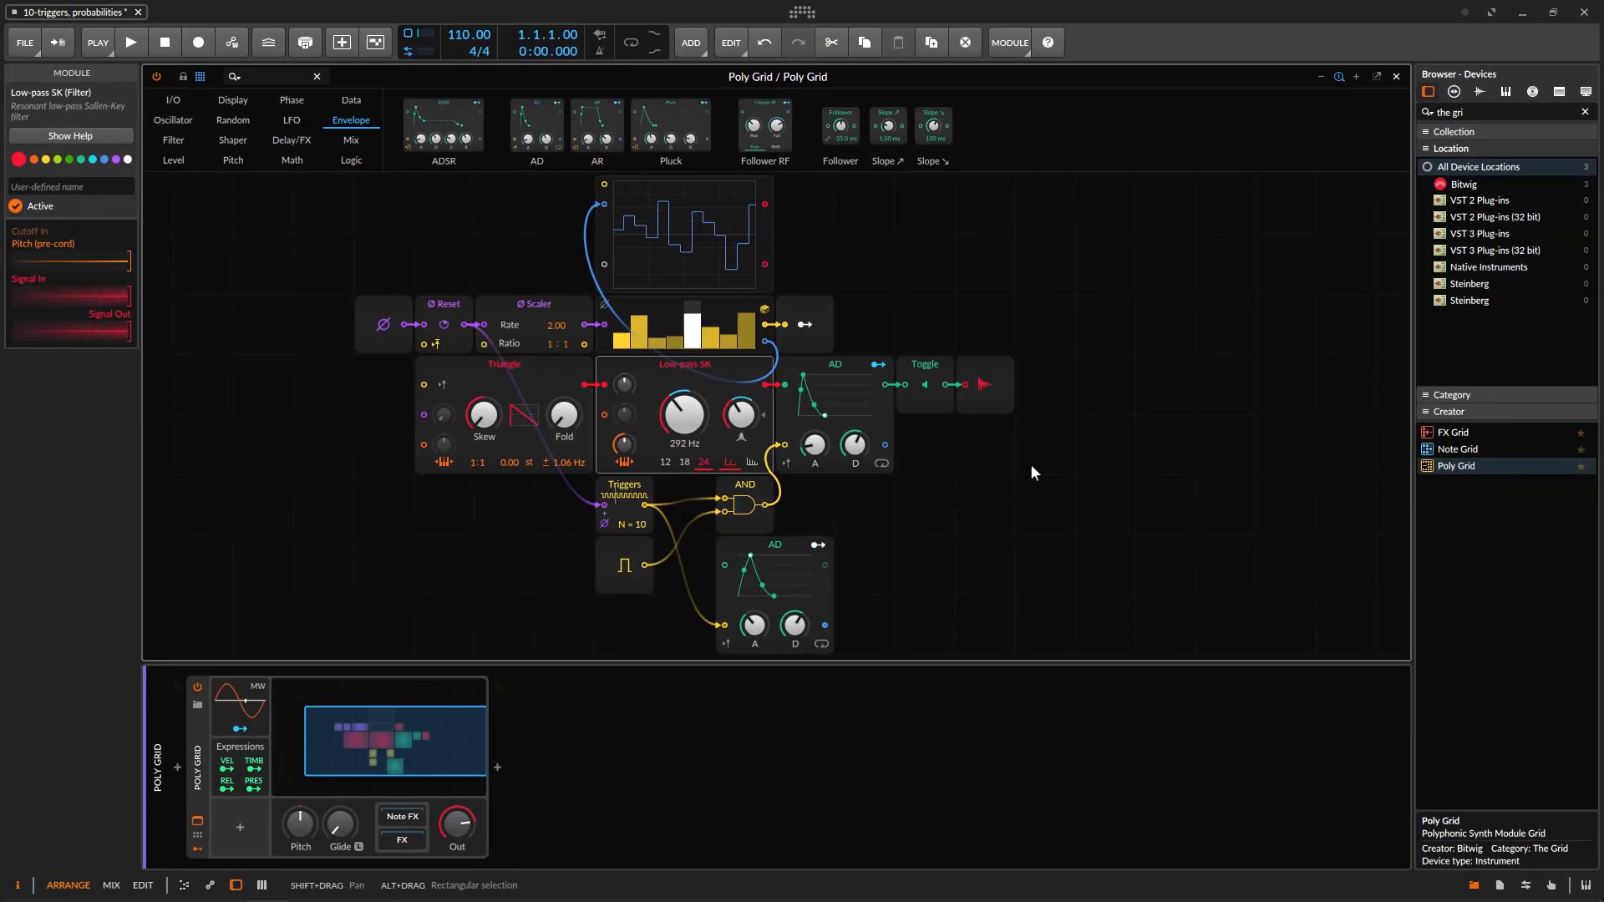
- Move the Modulator Out up beside the oscilloscope and collapse the device view to give the grid more room
{"action": "left_click_drag", "start_coordinate": [804, 325], "coordinate": [804, 264]}
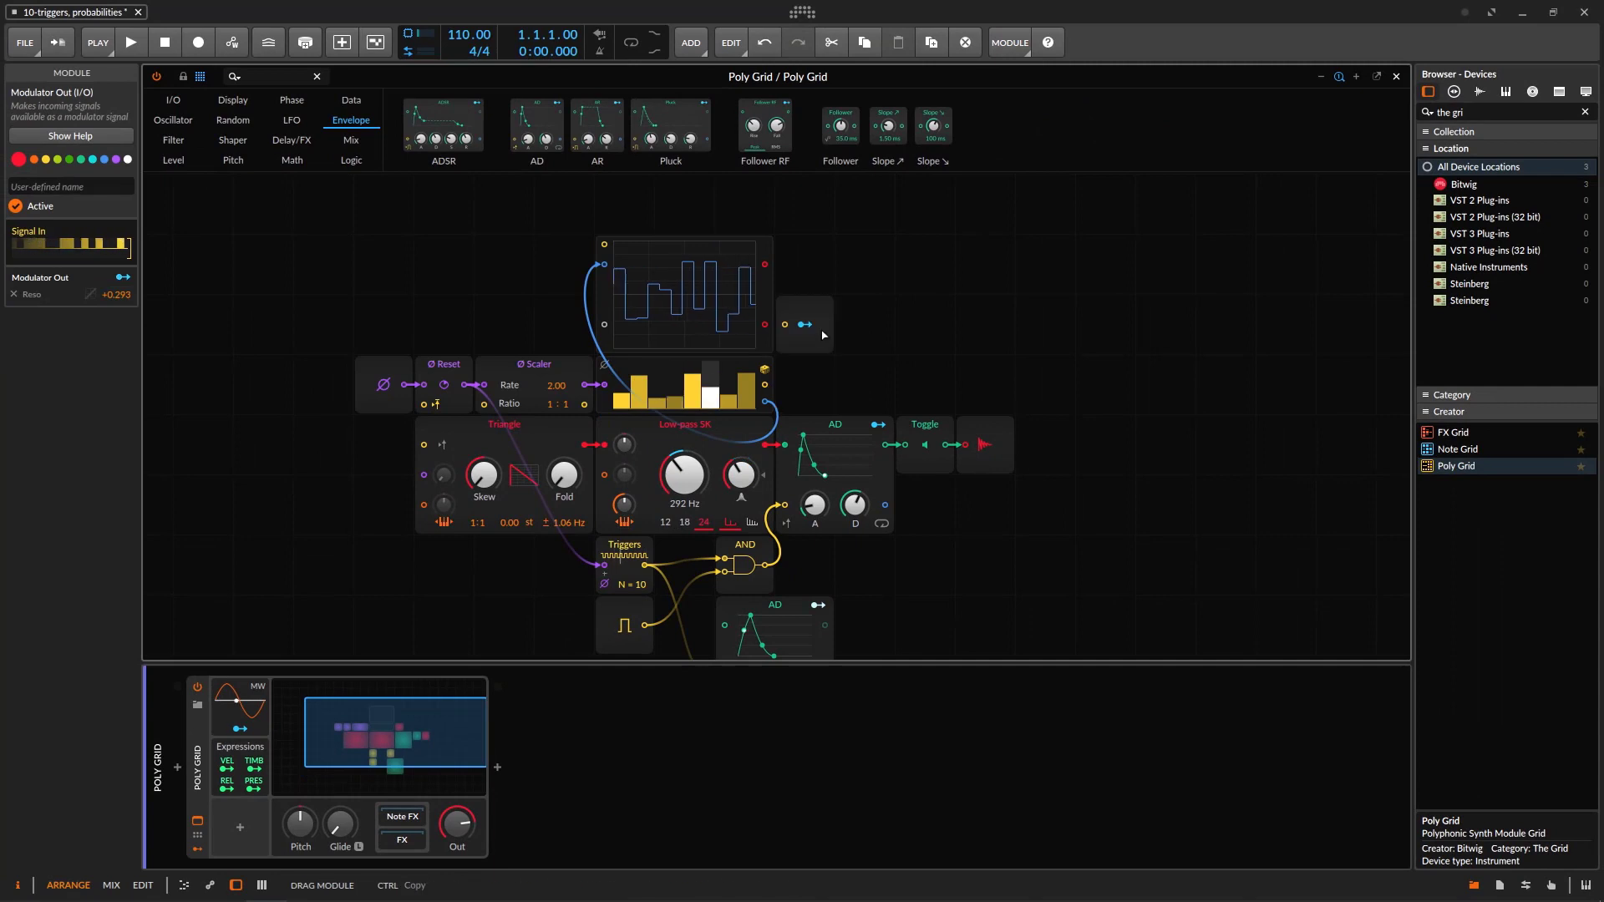
{"action": "scroll", "coordinate": [1039, 507], "scroll_direction": "down", "scroll_amount": 2}
{"action": "scroll", "coordinate": [1027, 492], "scroll_direction": "up", "scroll_amount": 2}
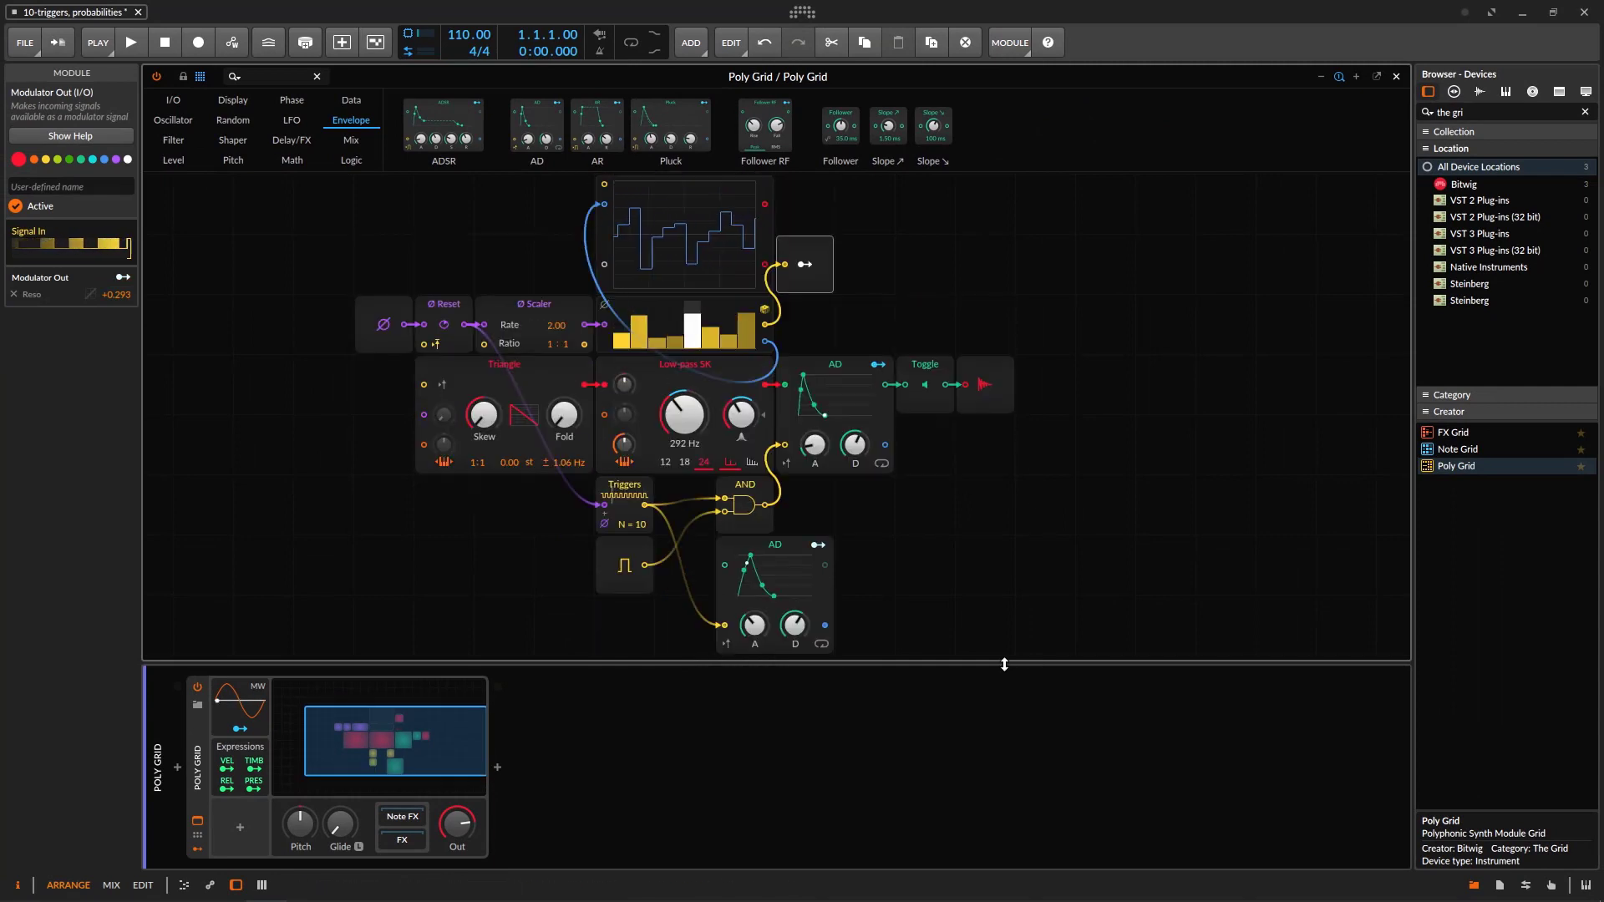
{"action": "left_click_drag", "start_coordinate": [1002, 661], "coordinate": [980, 822]}
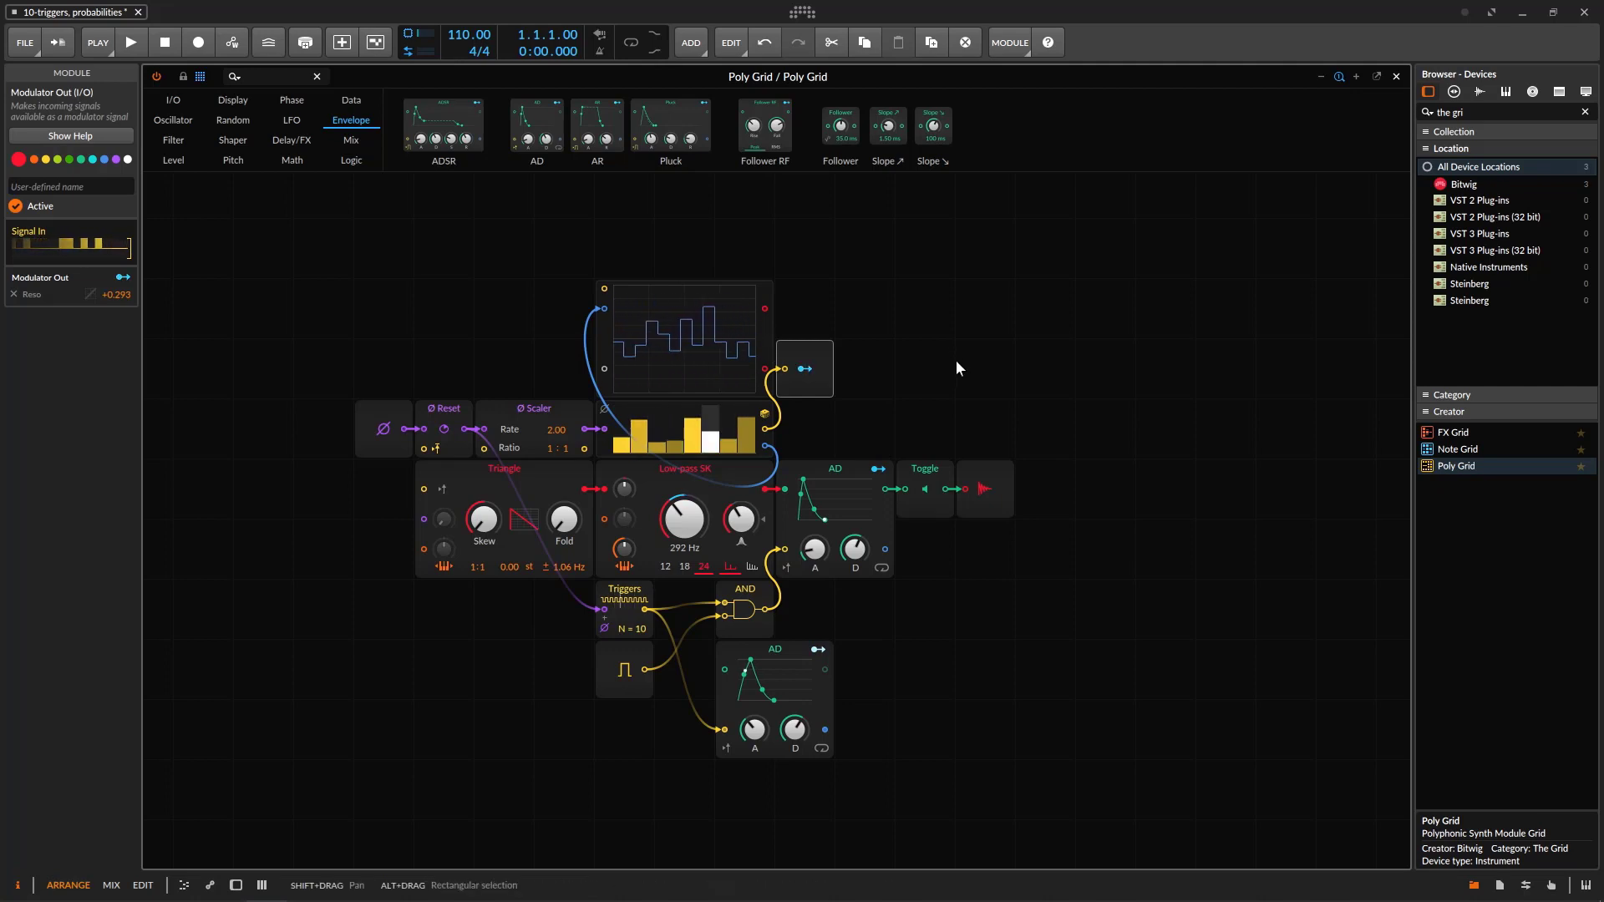
- Feed the Probabilities value output into a new Bi→Uni module and pass its result to a second Modulator Out
{"action": "left_click", "coordinate": [292, 98]}
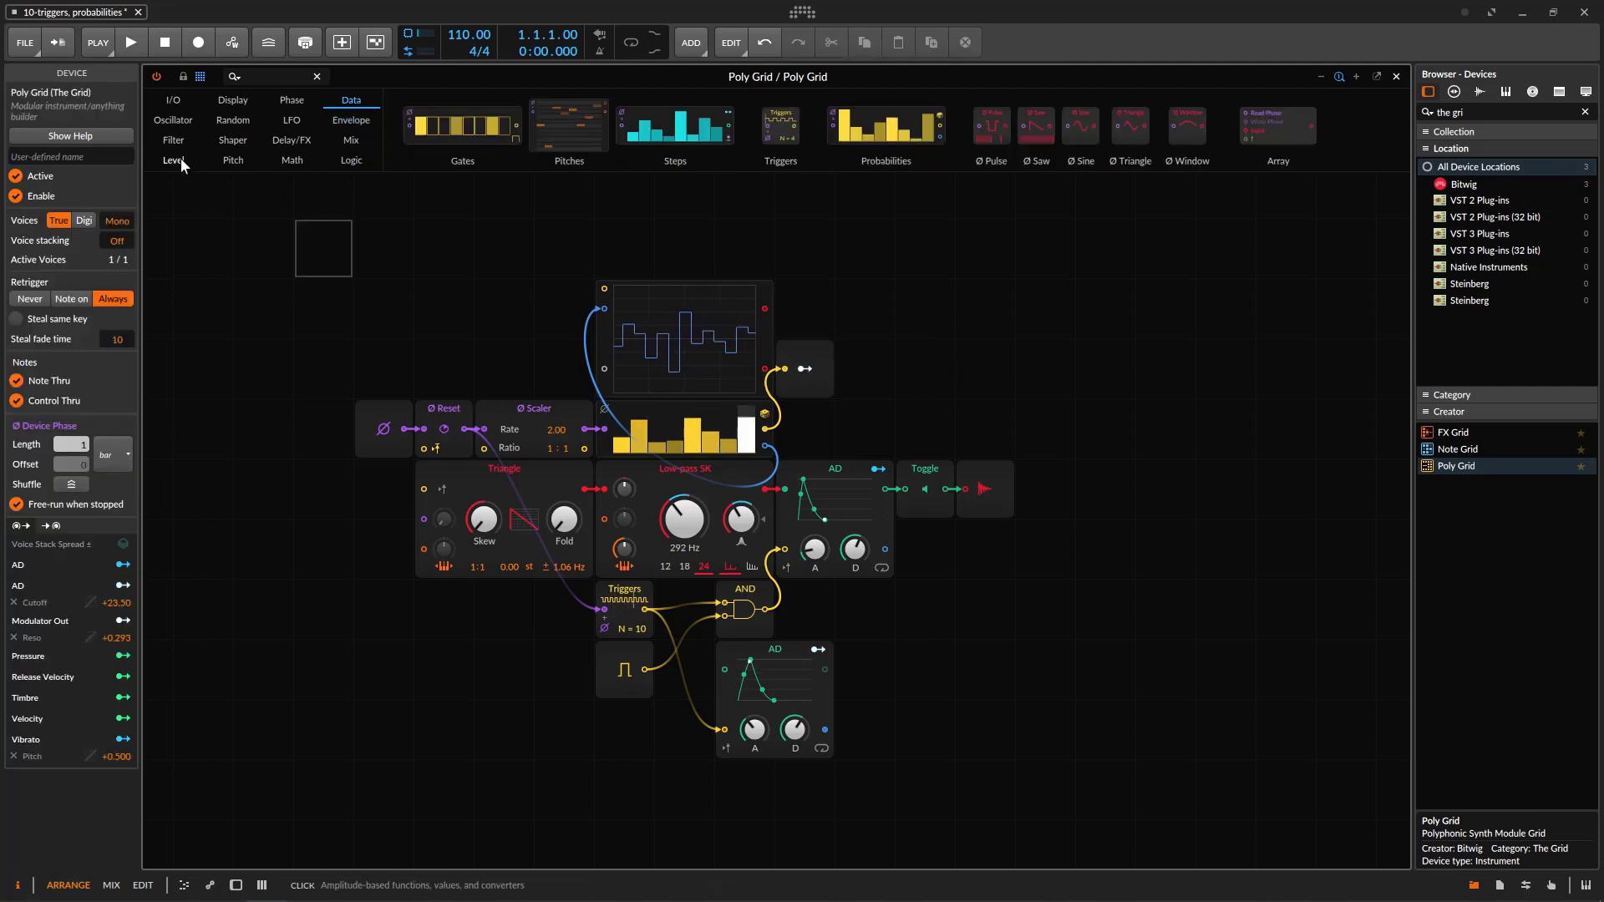
{"action": "left_click", "coordinate": [173, 160]}
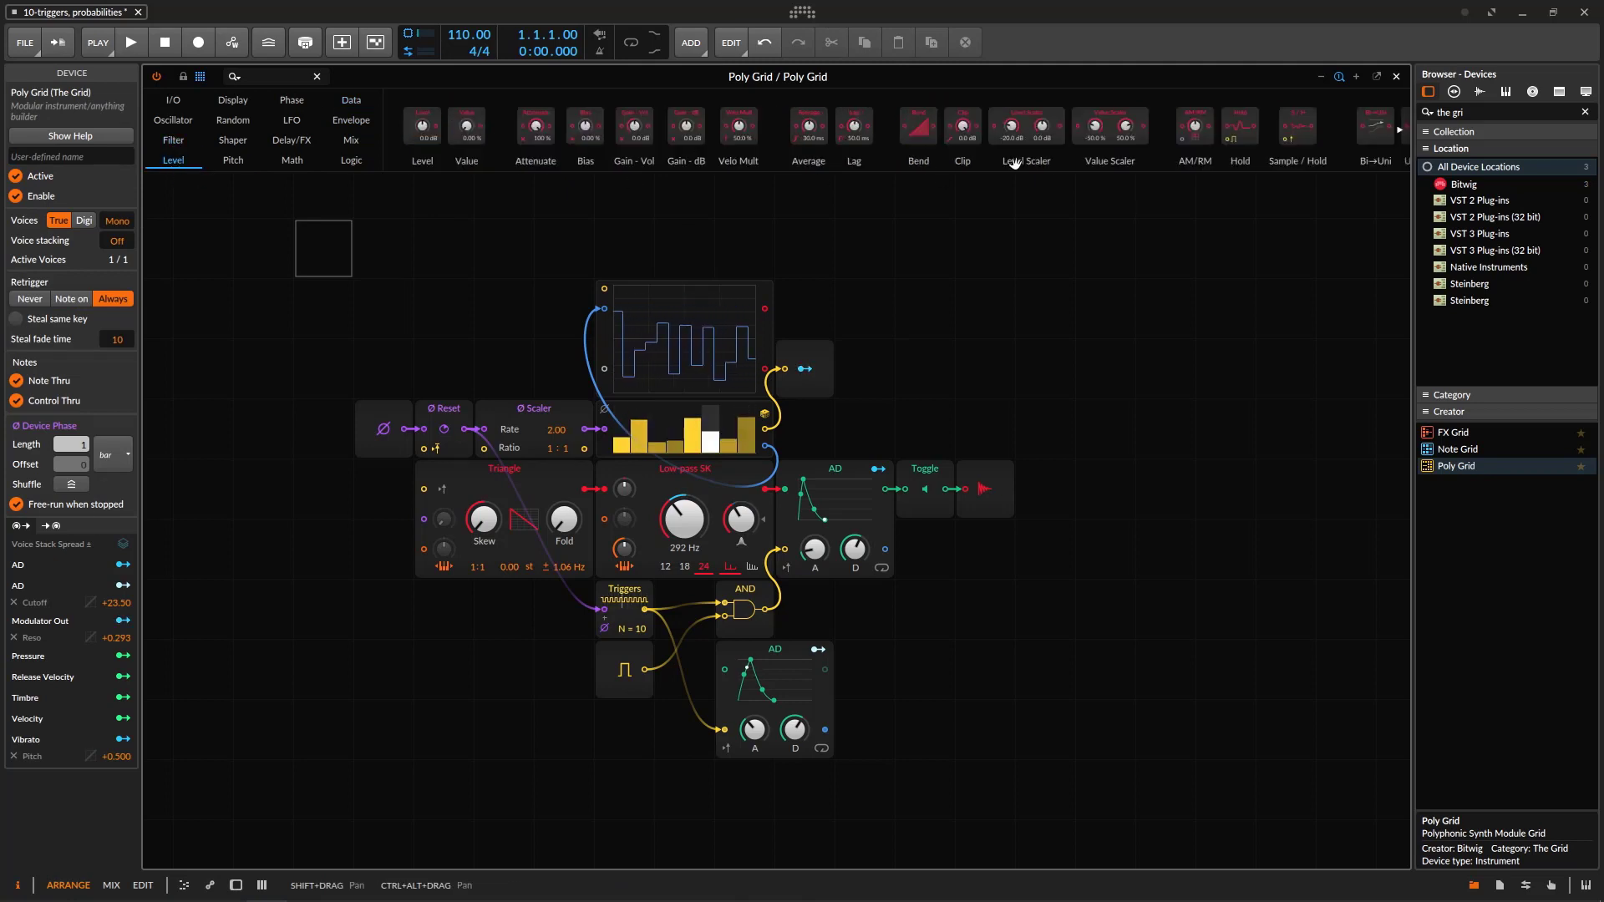
{"action": "left_click", "coordinate": [1399, 131]}
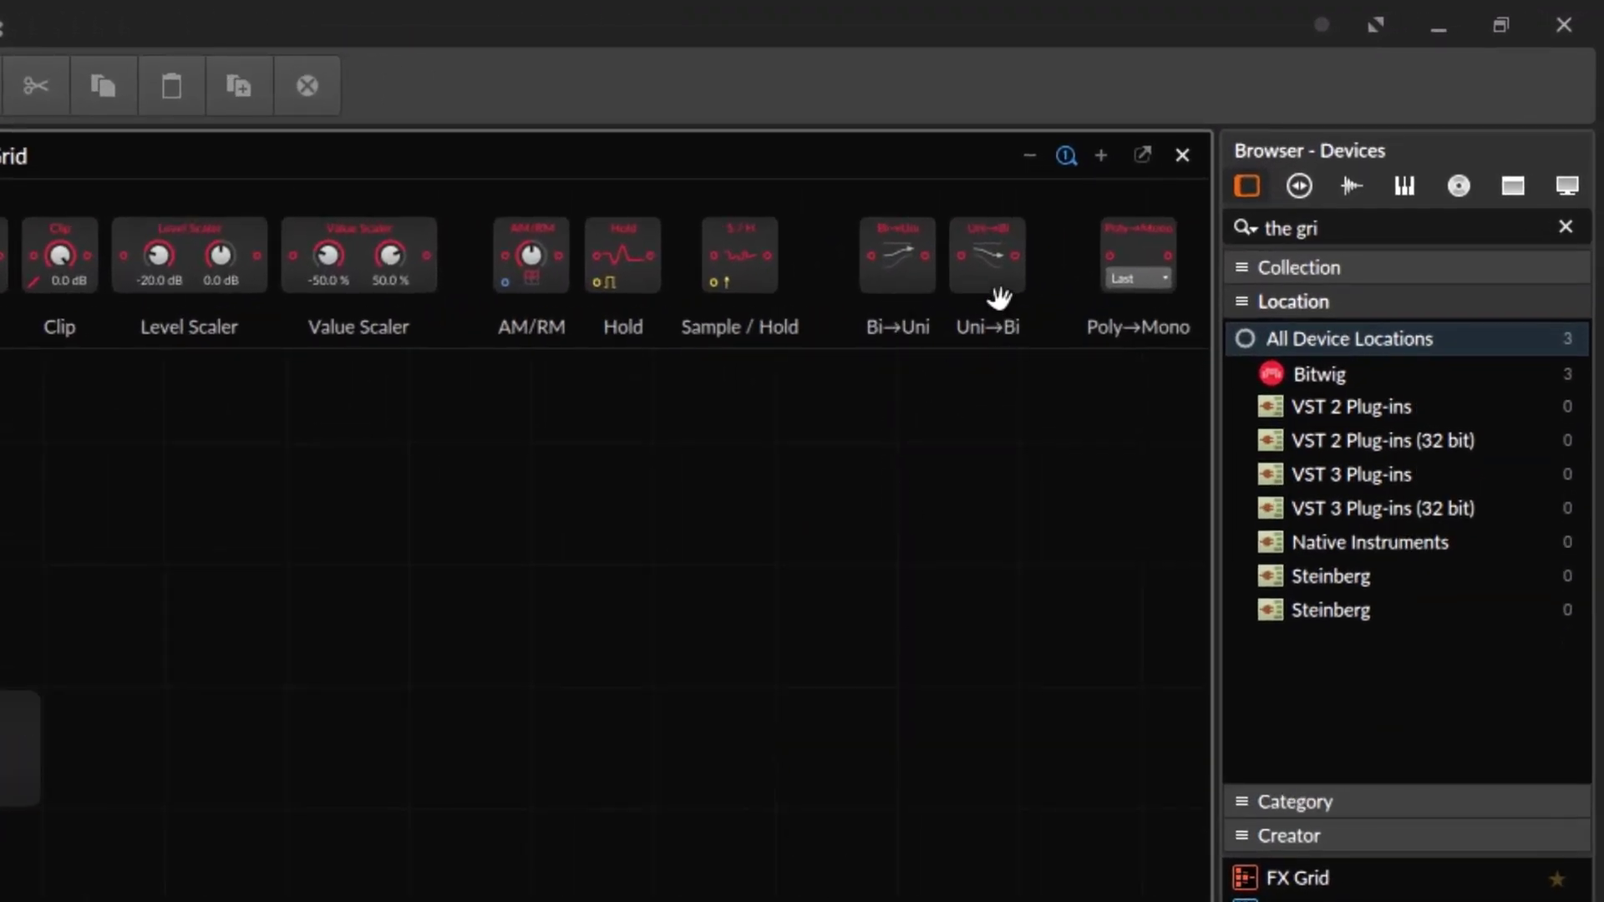
{"action": "left_click_drag", "start_coordinate": [898, 254], "coordinate": [1031, 372]}
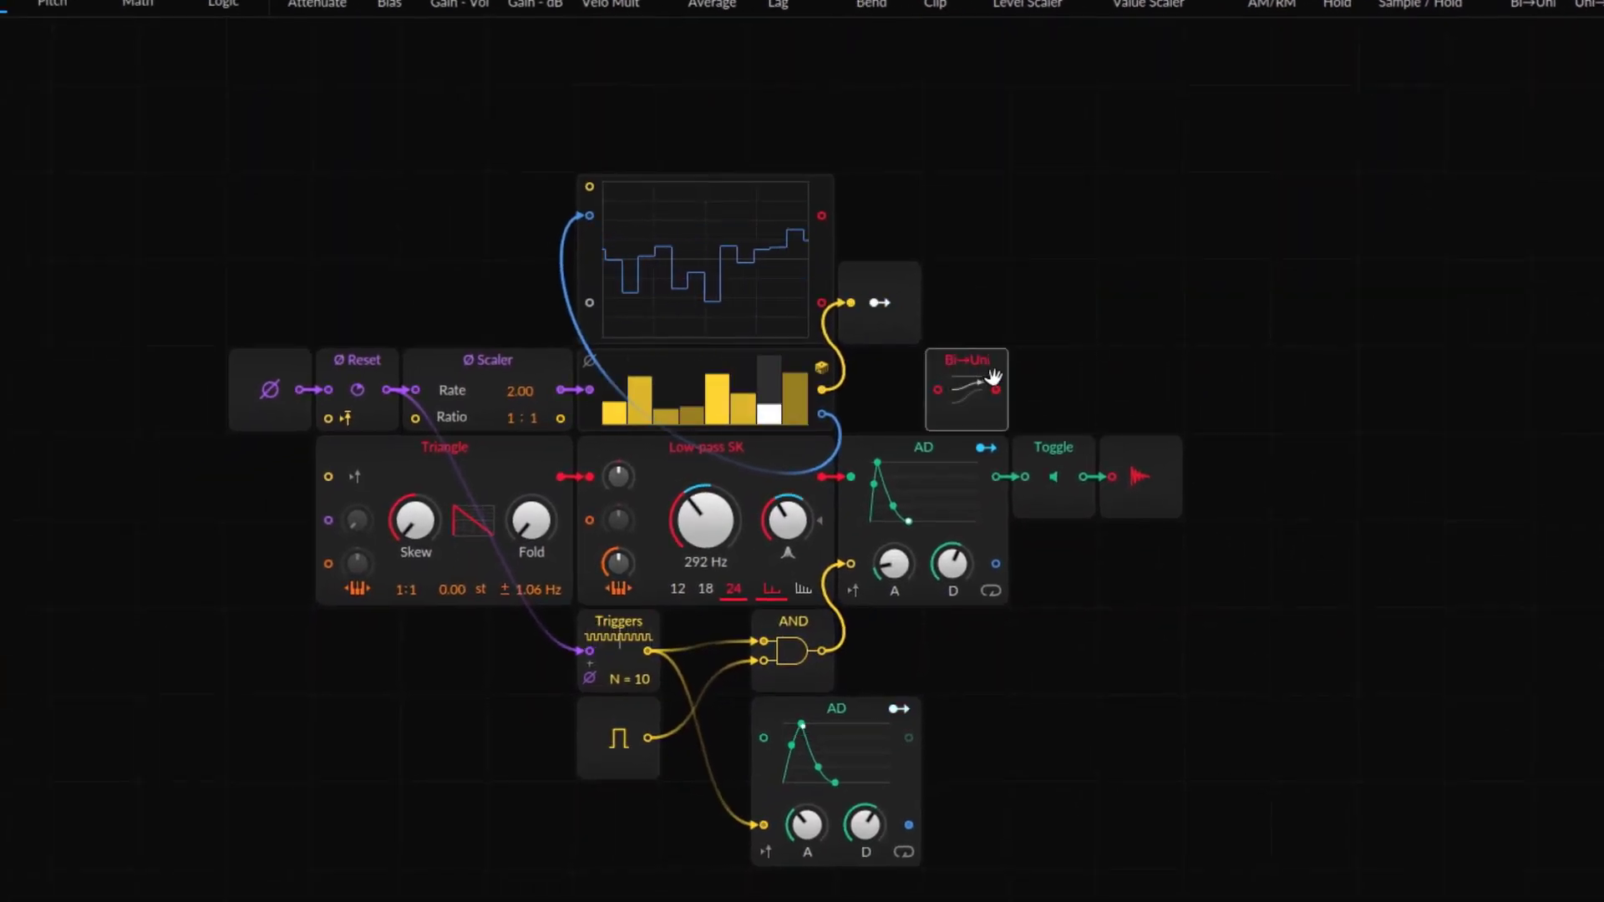
{"action": "left_click_drag", "start_coordinate": [823, 414], "coordinate": [938, 386]}
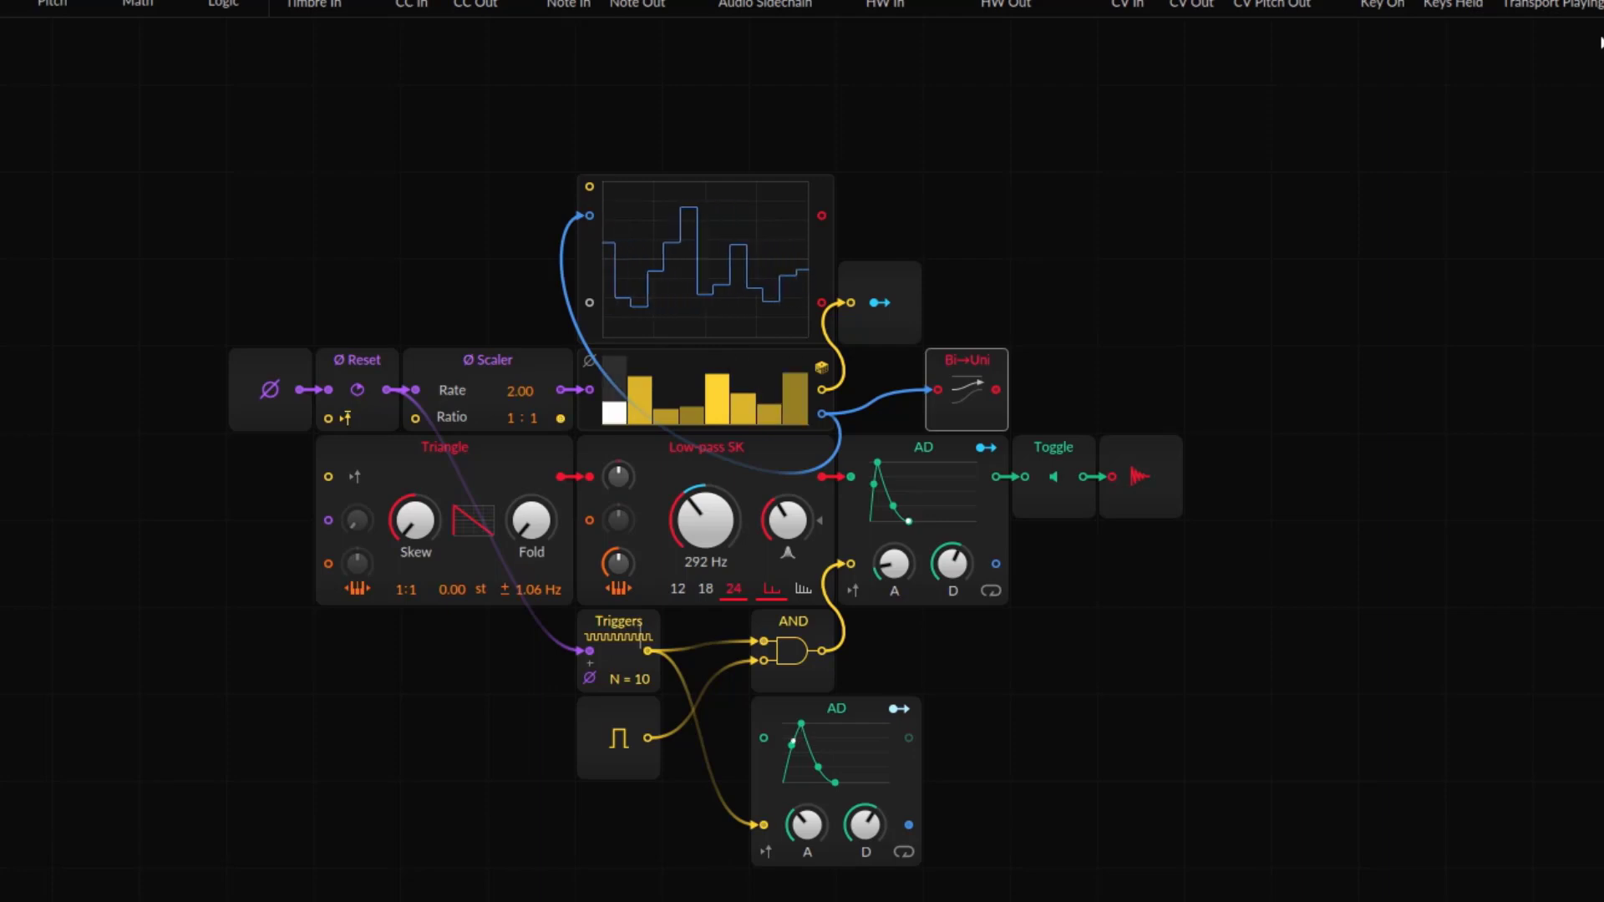
{"action": "left_click_drag", "start_coordinate": [1190, 4], "coordinate": [1029, 362]}
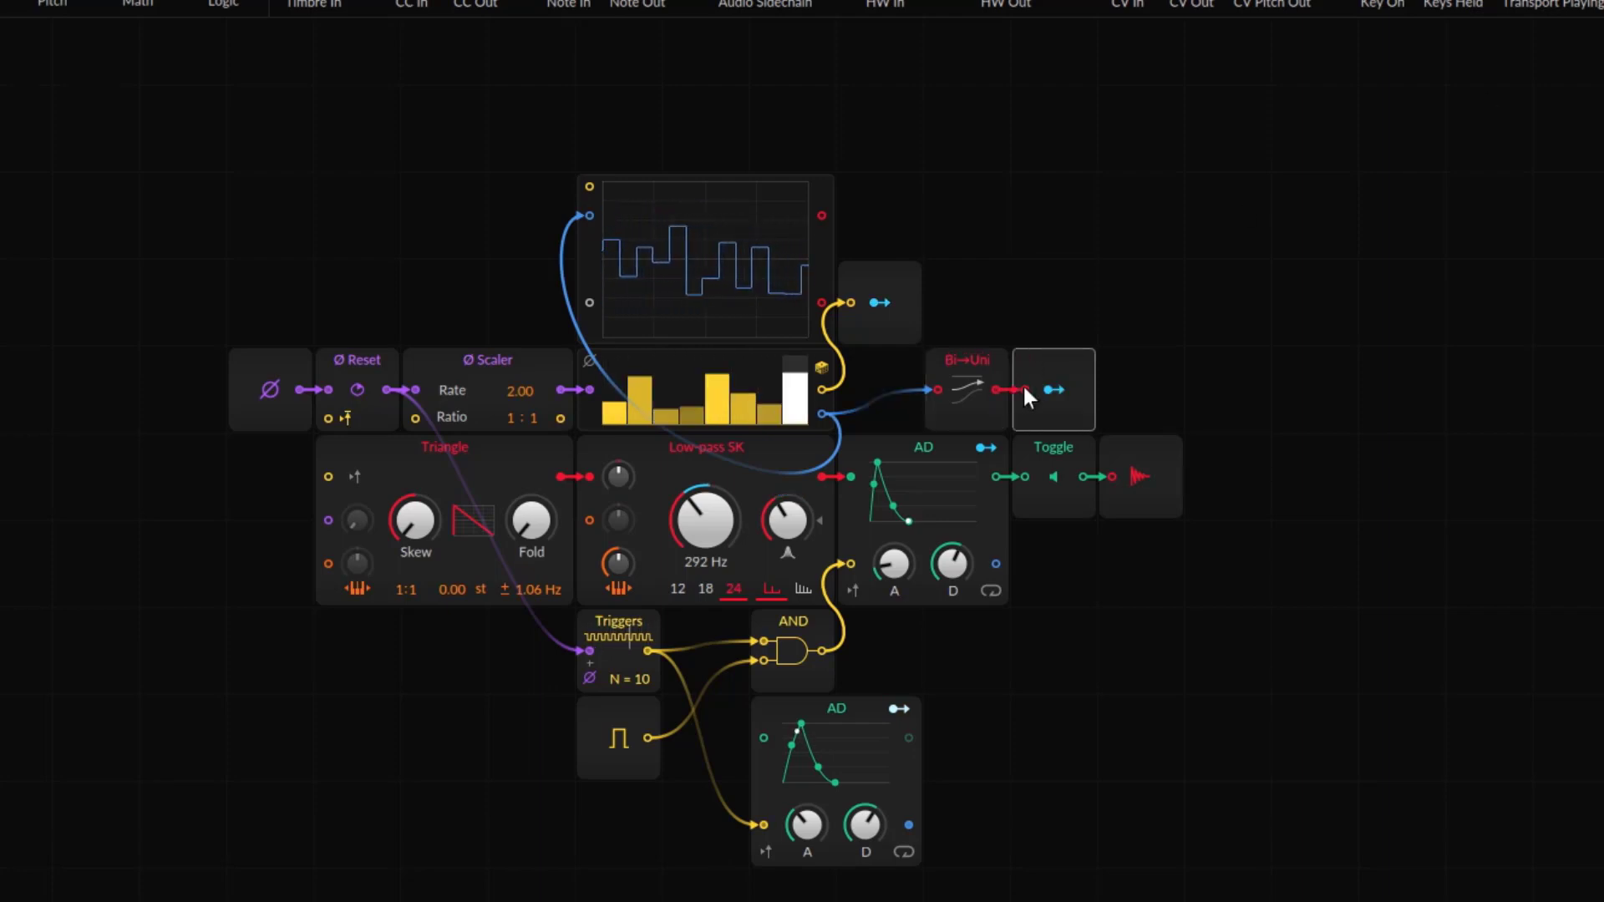
- Shorten the first AD envelope's decay to 76.2 ms and modulate it from the second Modulator Out by +0.470
{"action": "mouse_move", "coordinate": [952, 562]}
{"action": "left_click_drag", "start_coordinate": [952, 561], "coordinate": [952, 610]}
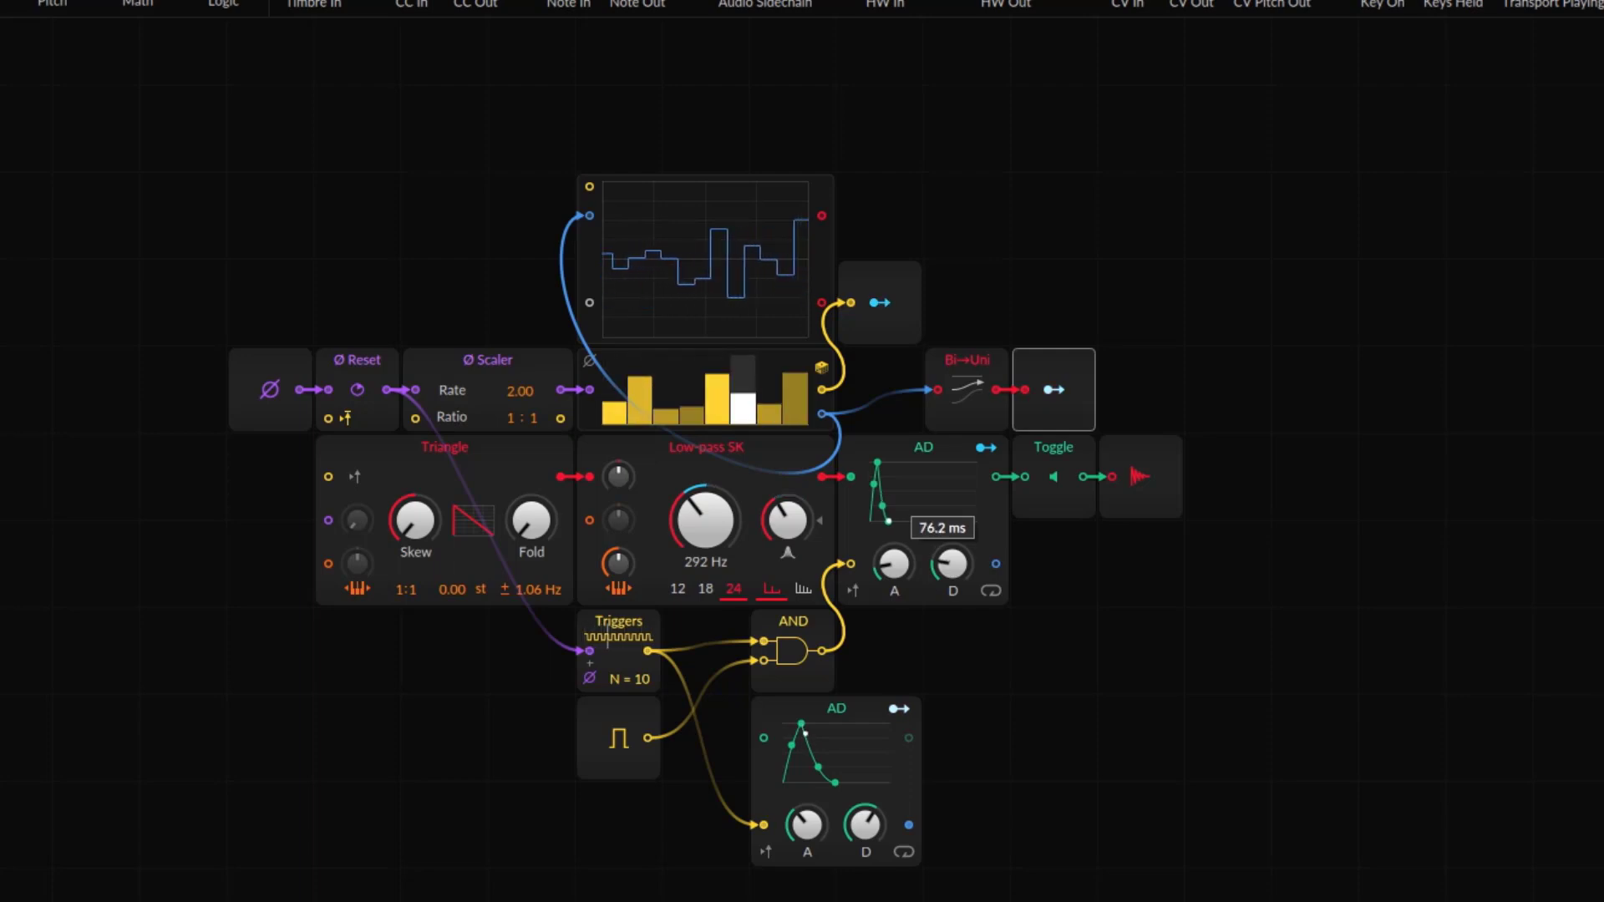
{"action": "left_click", "coordinate": [1054, 393]}
{"action": "left_click_drag", "start_coordinate": [967, 565], "coordinate": [967, 519]}
{"action": "left_click", "coordinate": [1045, 392]}
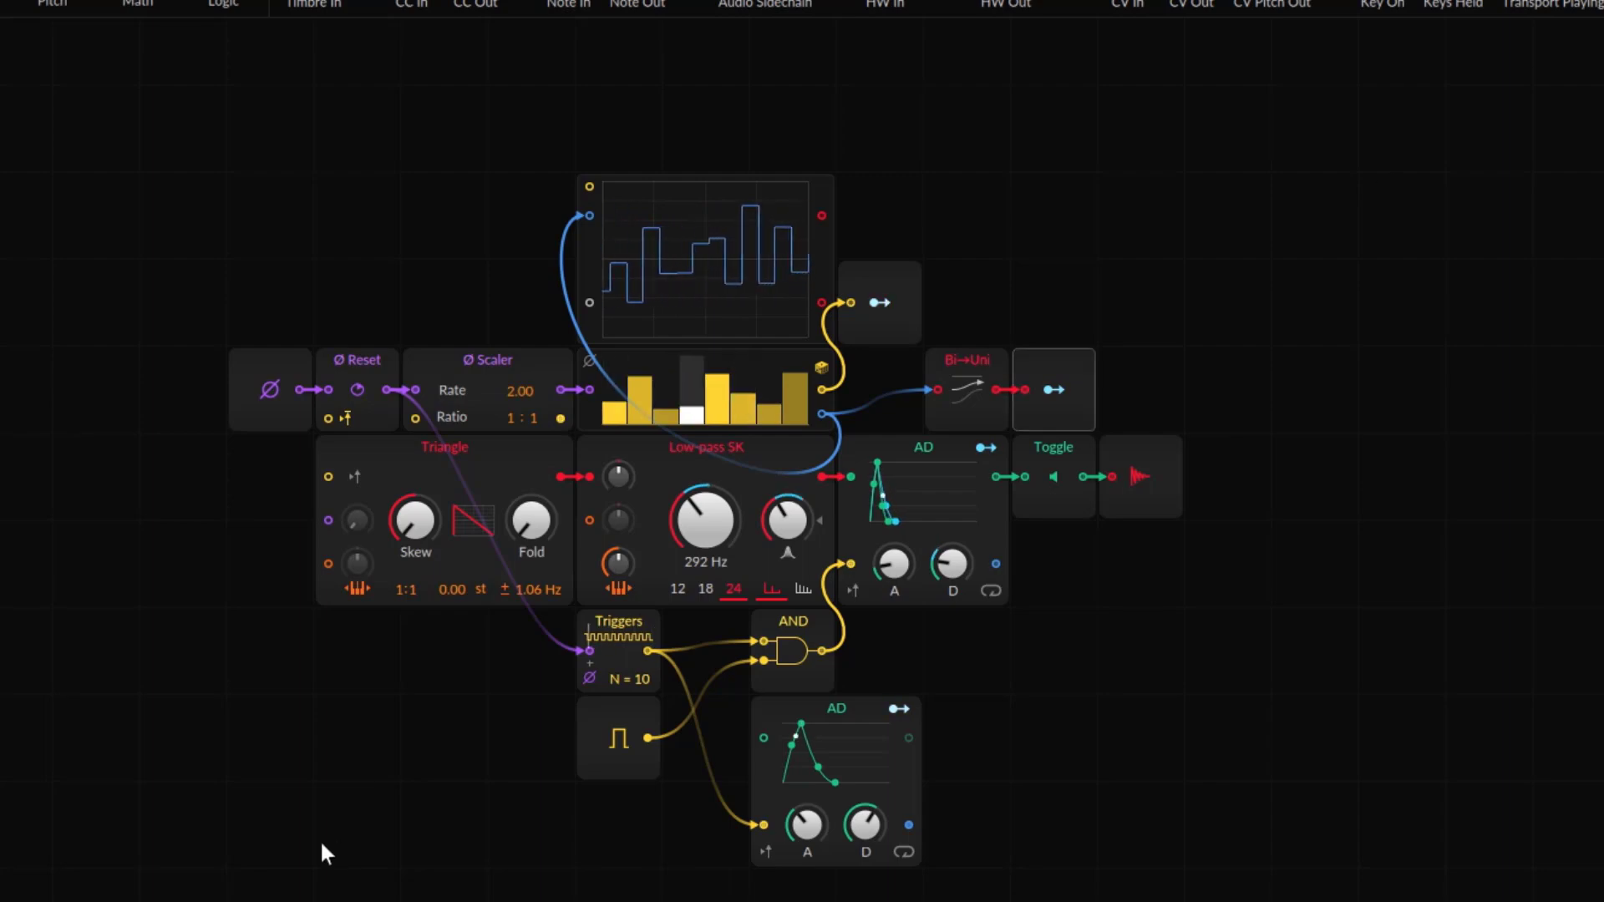
- Reveal the device chain and add a Delay-2 followed by a Reverb after the Poly Grid
{"action": "left_click", "coordinate": [182, 885]}
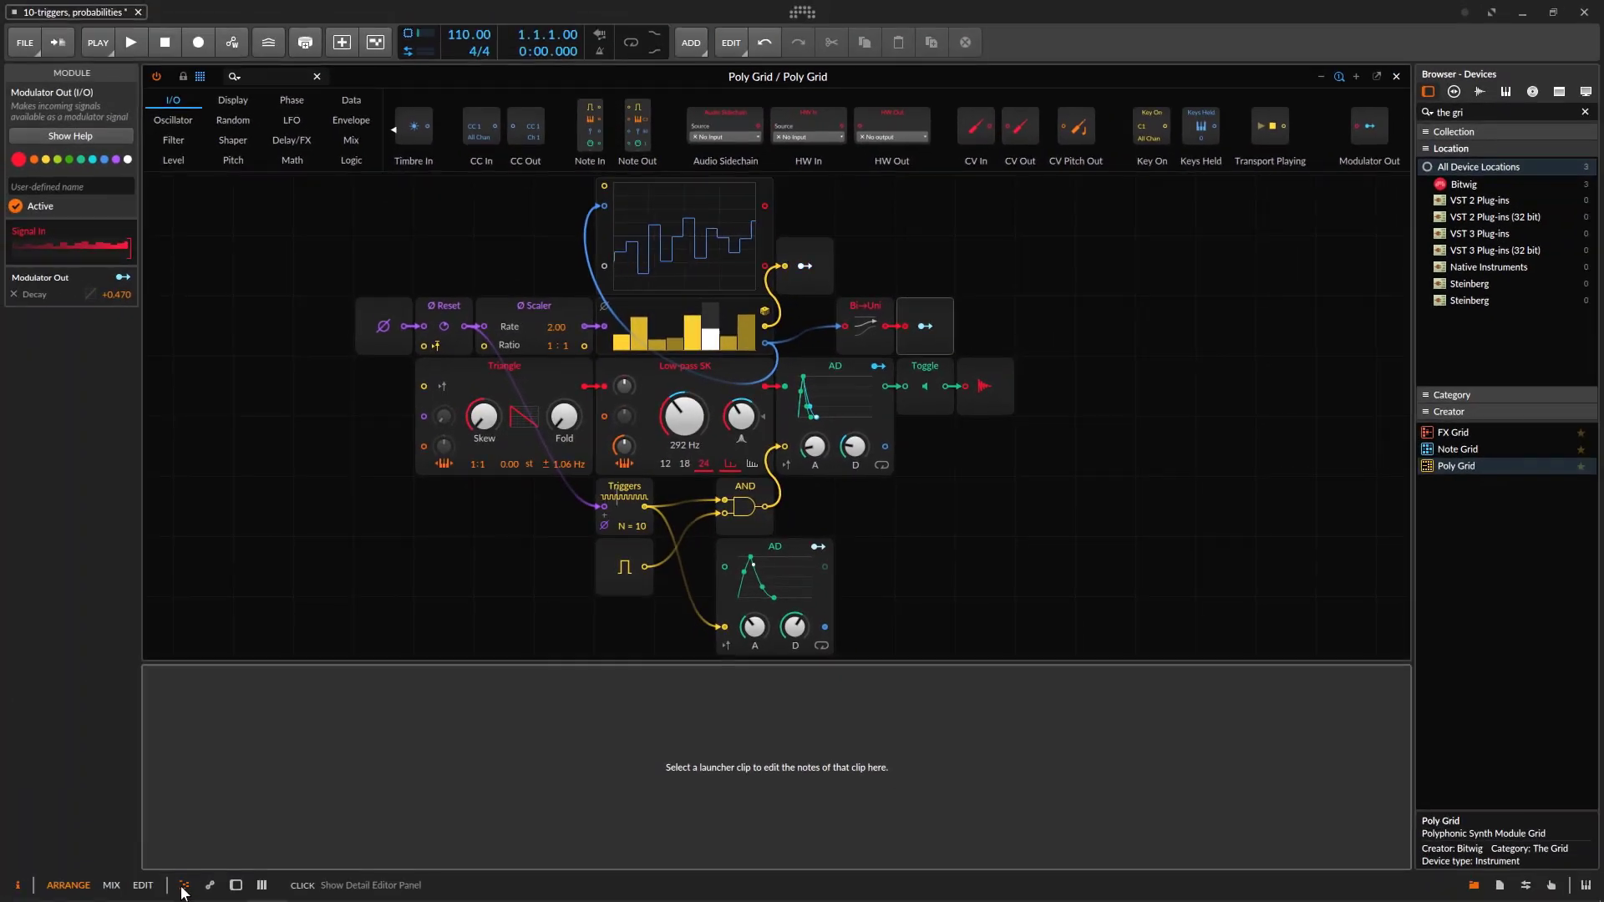
{"action": "left_click", "coordinate": [235, 885]}
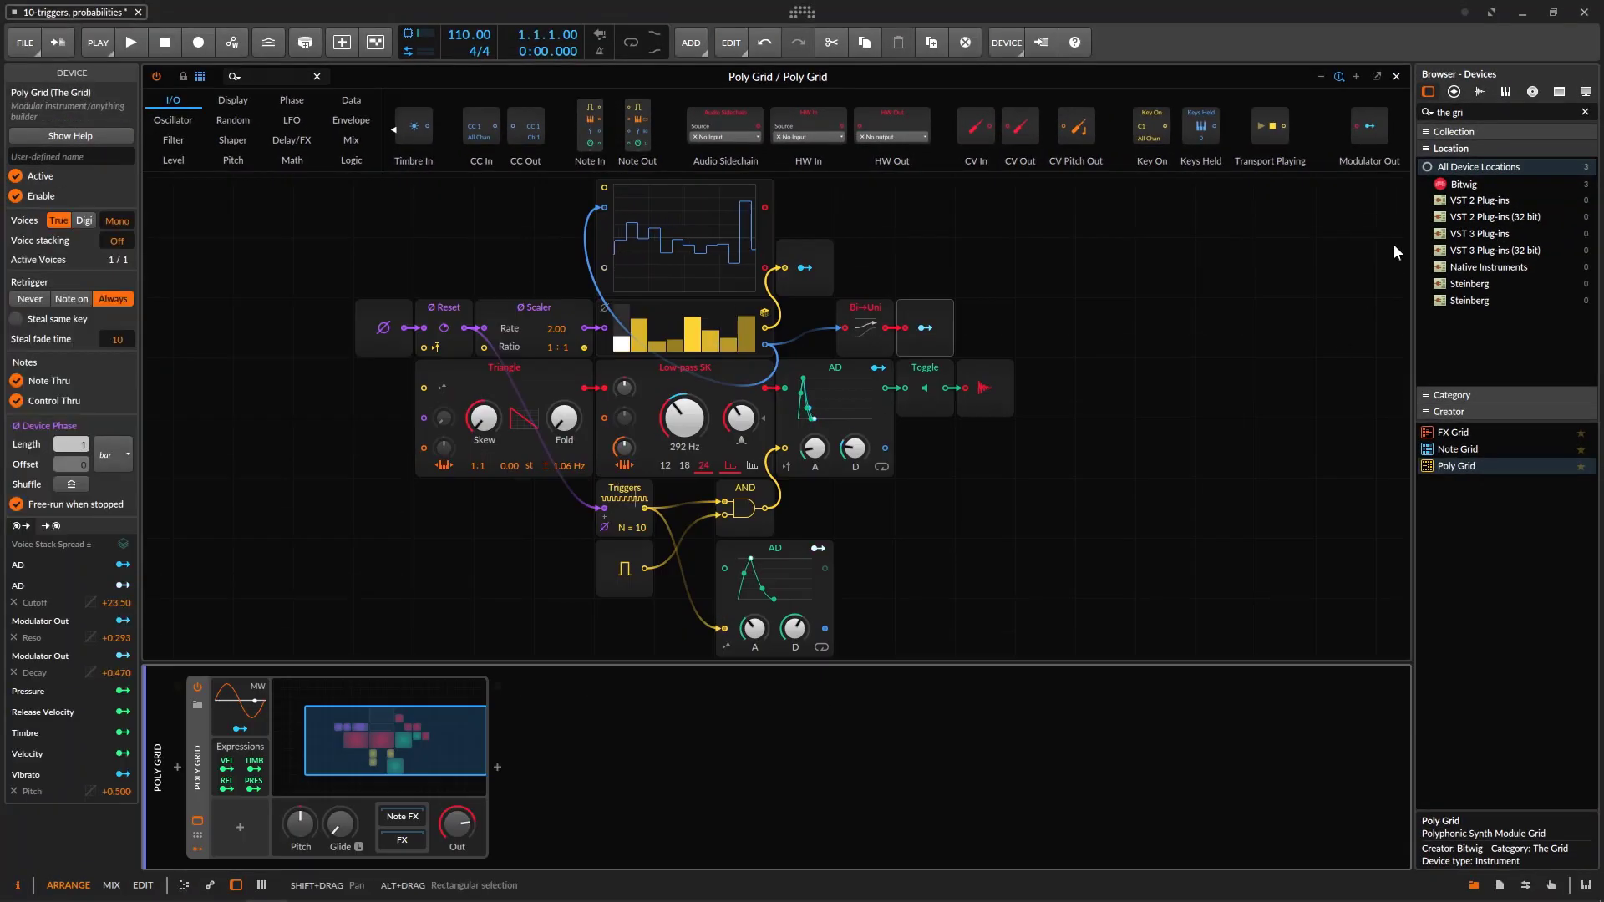
{"action": "type", "text": "delau"}
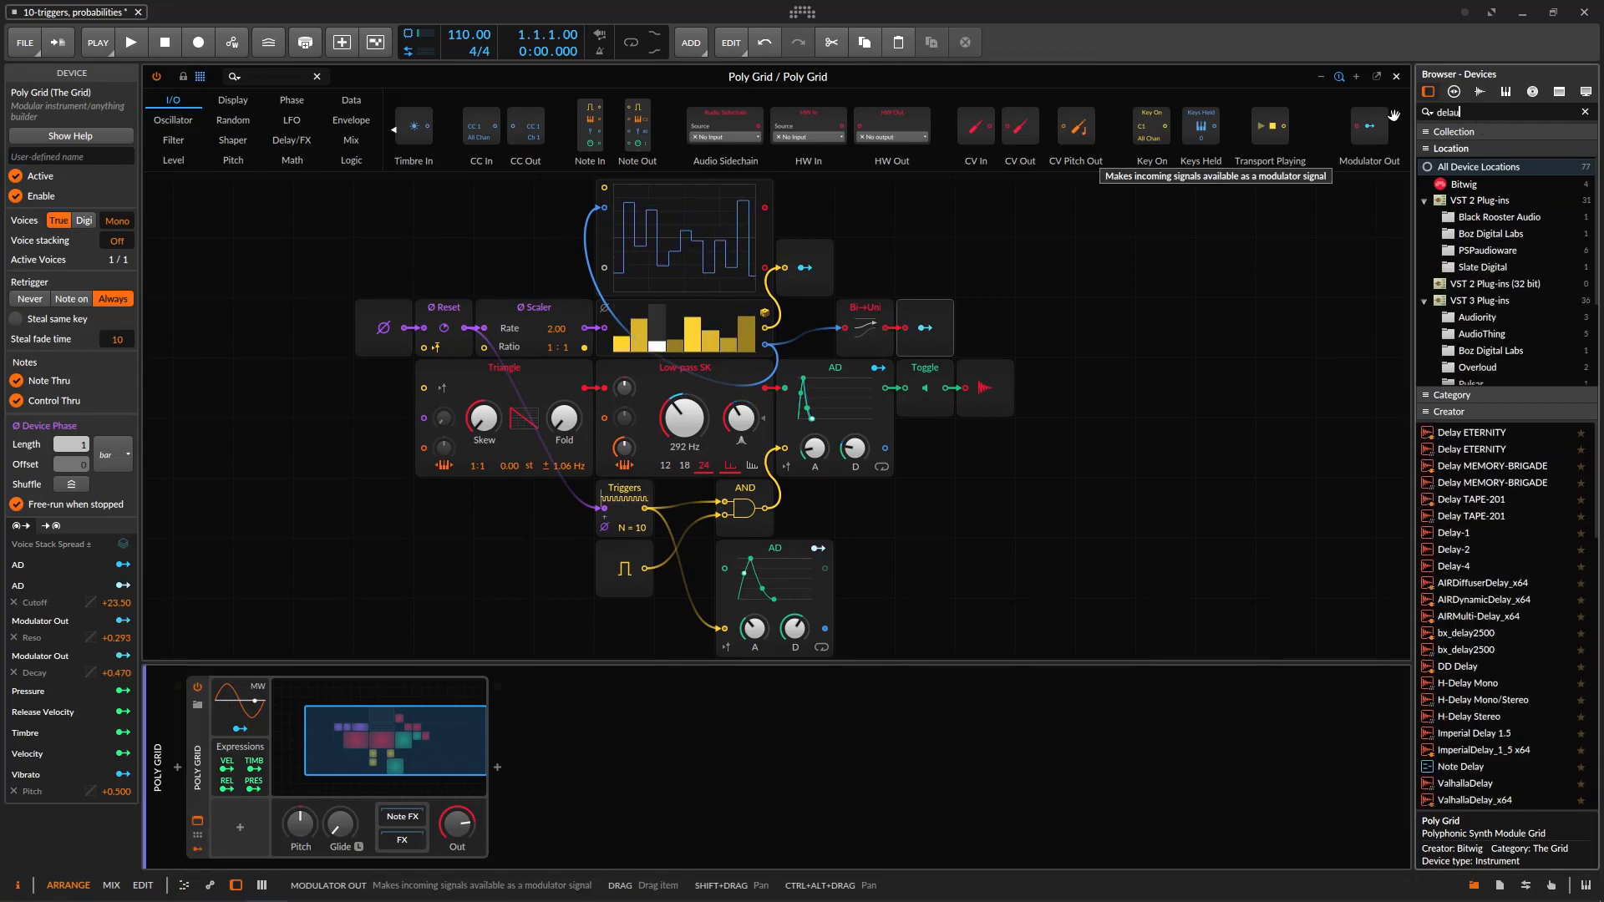
{"action": "key", "text": "BackSpace"}
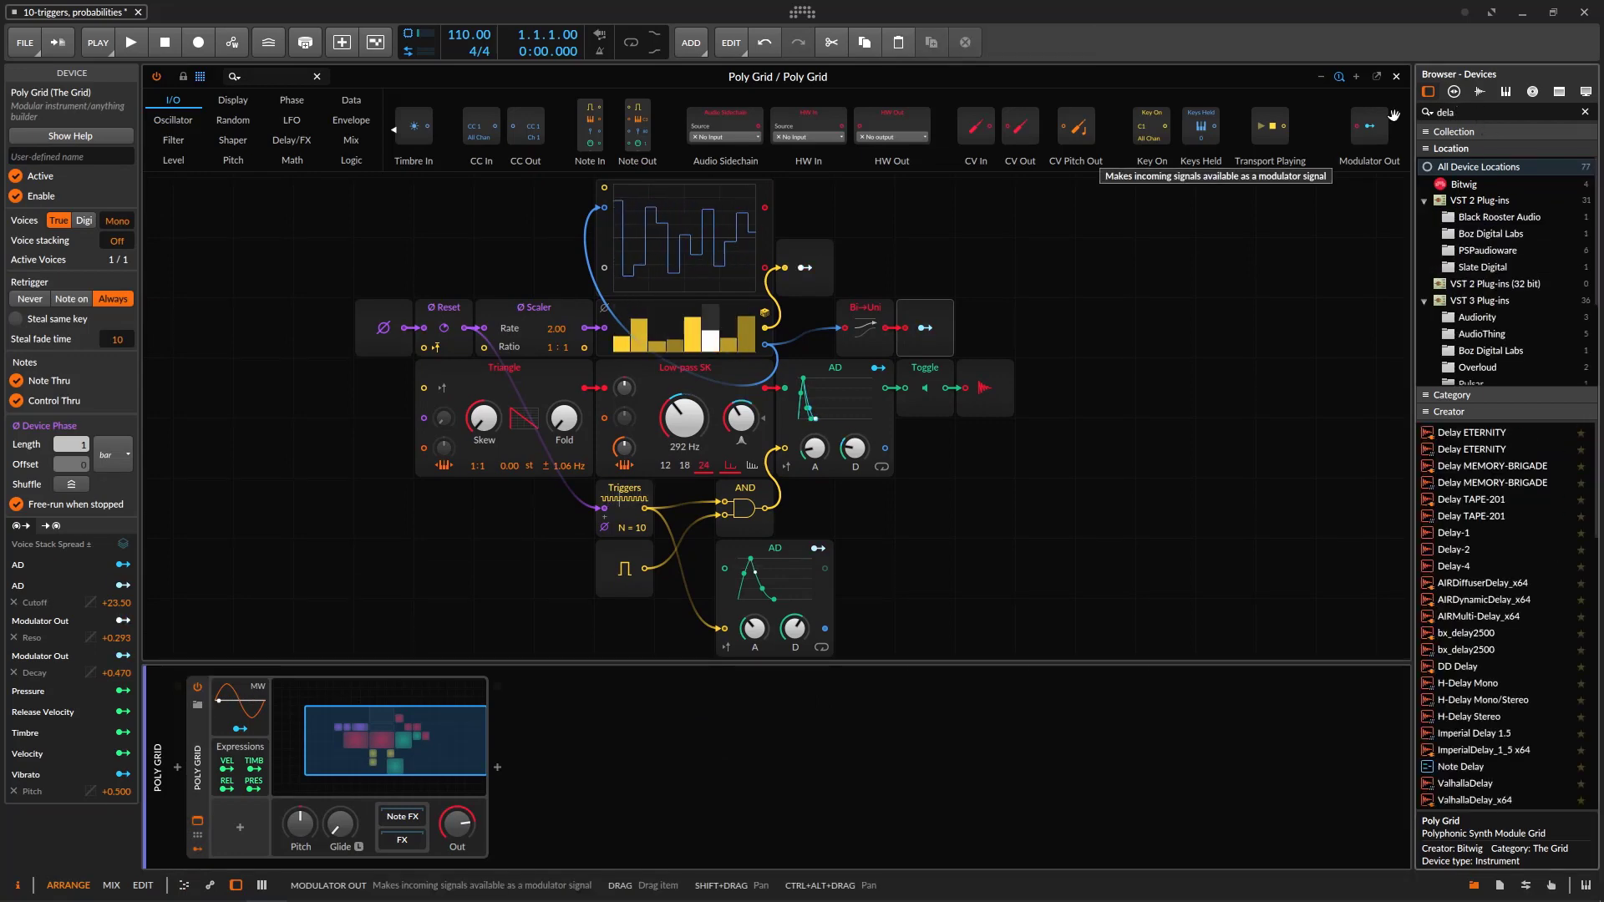
{"action": "type", "text": "y"}
{"action": "left_click", "coordinate": [1453, 549]}
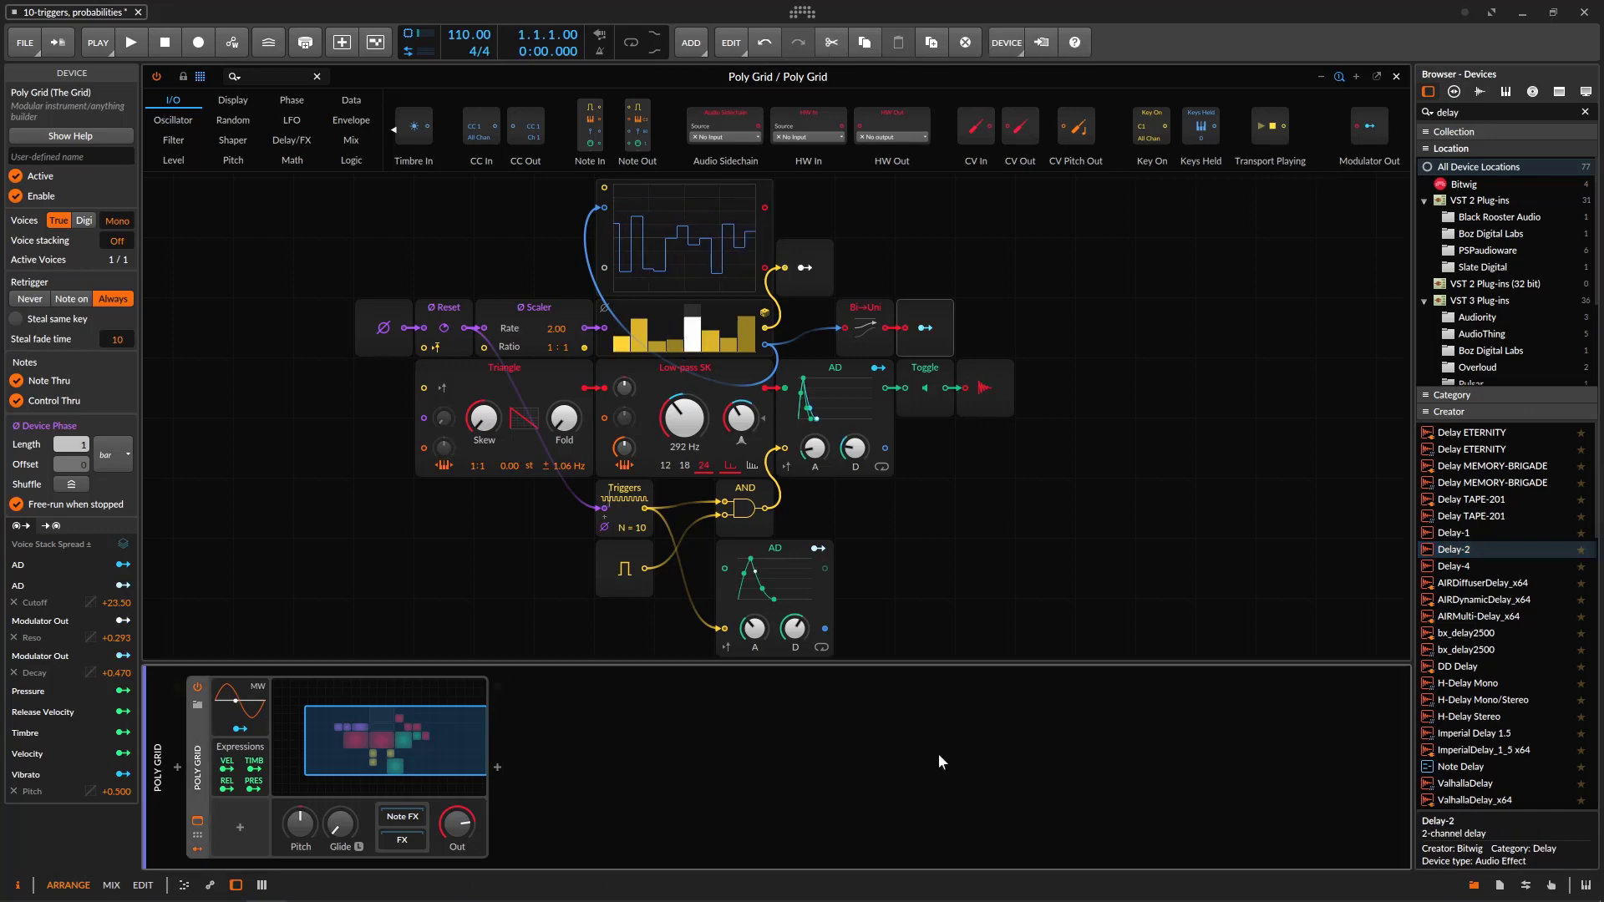
{"action": "left_click_drag", "start_coordinate": [941, 761], "coordinate": [941, 761]}
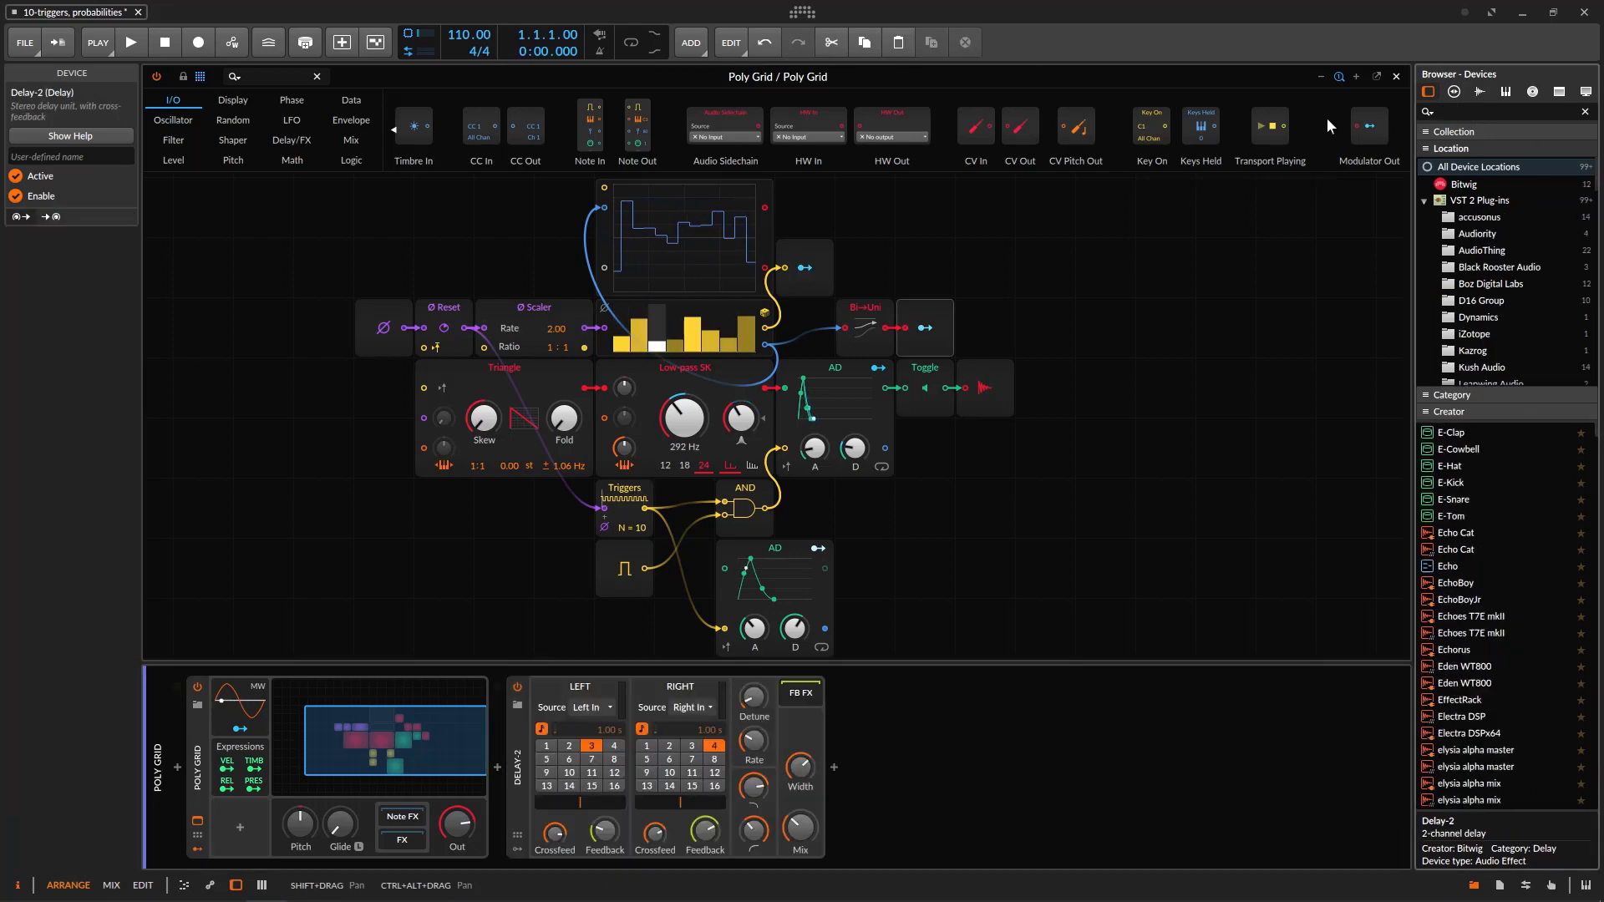
{"action": "type", "text": "reve"}
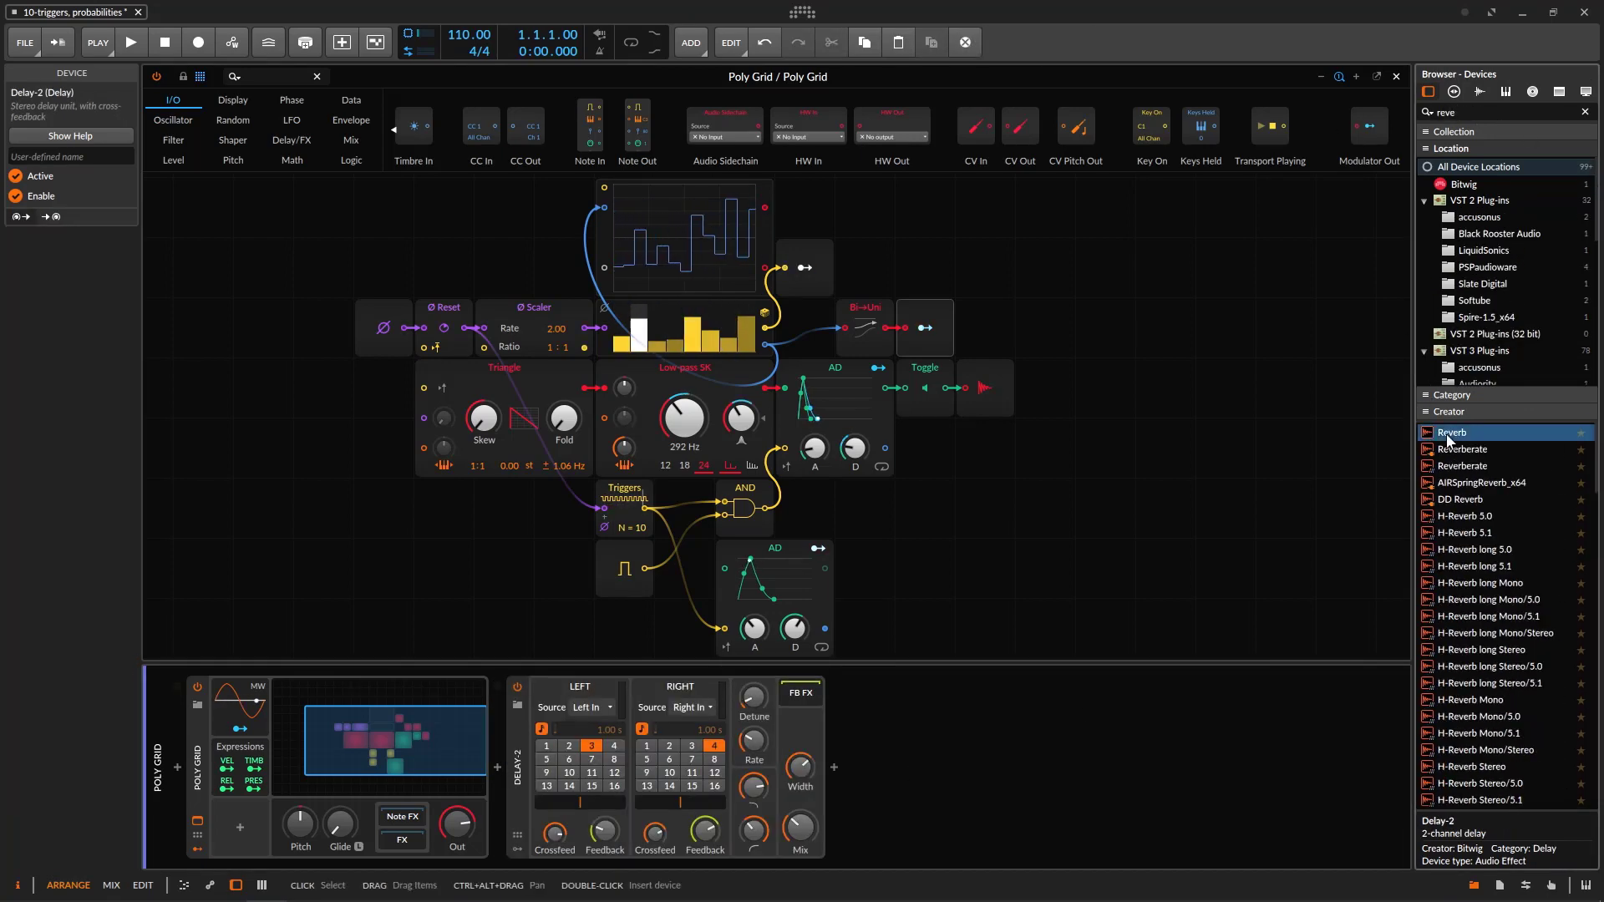
{"action": "left_click_drag", "start_coordinate": [1446, 434], "coordinate": [937, 759]}
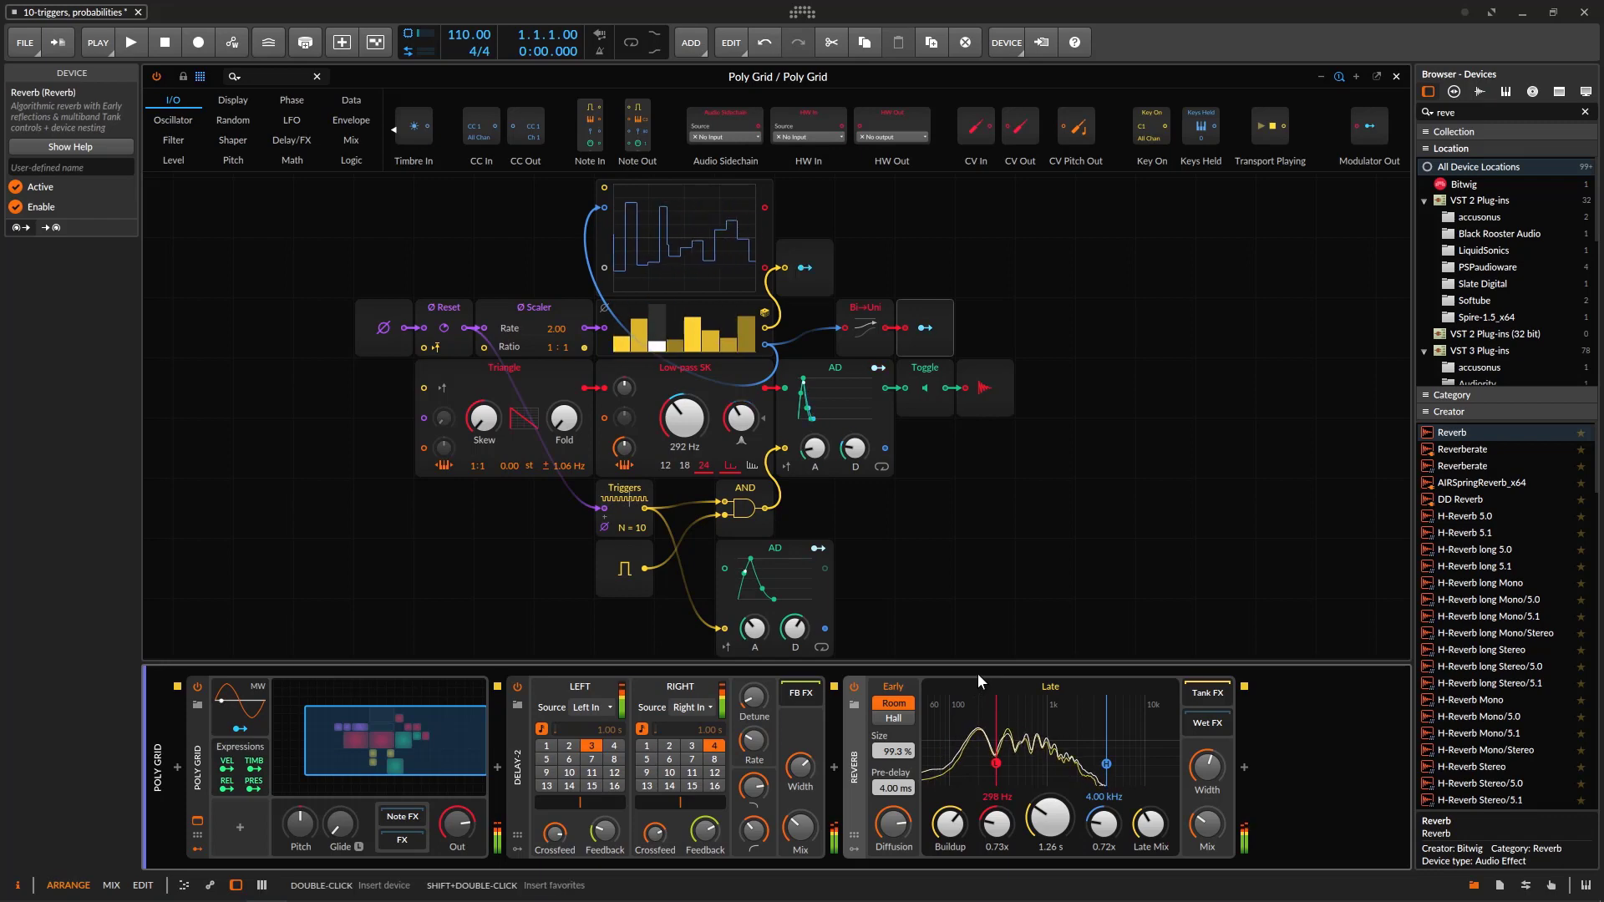
- Lower the Low-pass SK filter's cutoff to 184 Hz
{"action": "scroll", "coordinate": [969, 610], "scroll_direction": "down", "scroll_amount": 2}
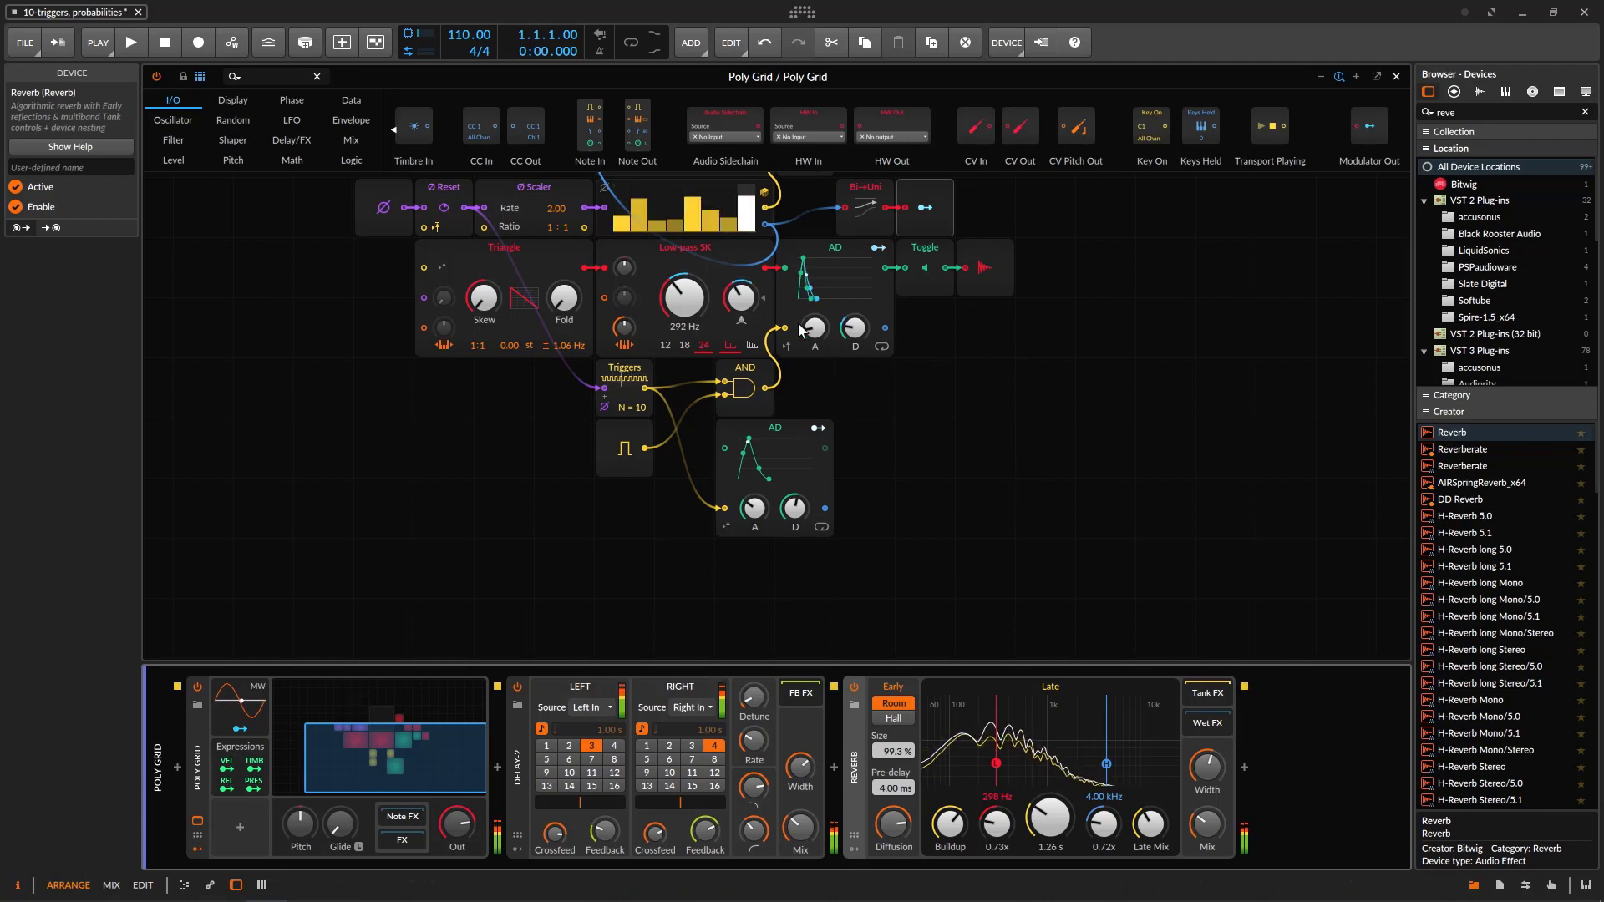
{"action": "mouse_move", "coordinate": [683, 297]}
{"action": "left_mouse_down"}
{"action": "mouse_move", "coordinate": [684, 311]}
{"action": "mouse_move", "coordinate": [683, 270]}
{"action": "left_mouse_up"}
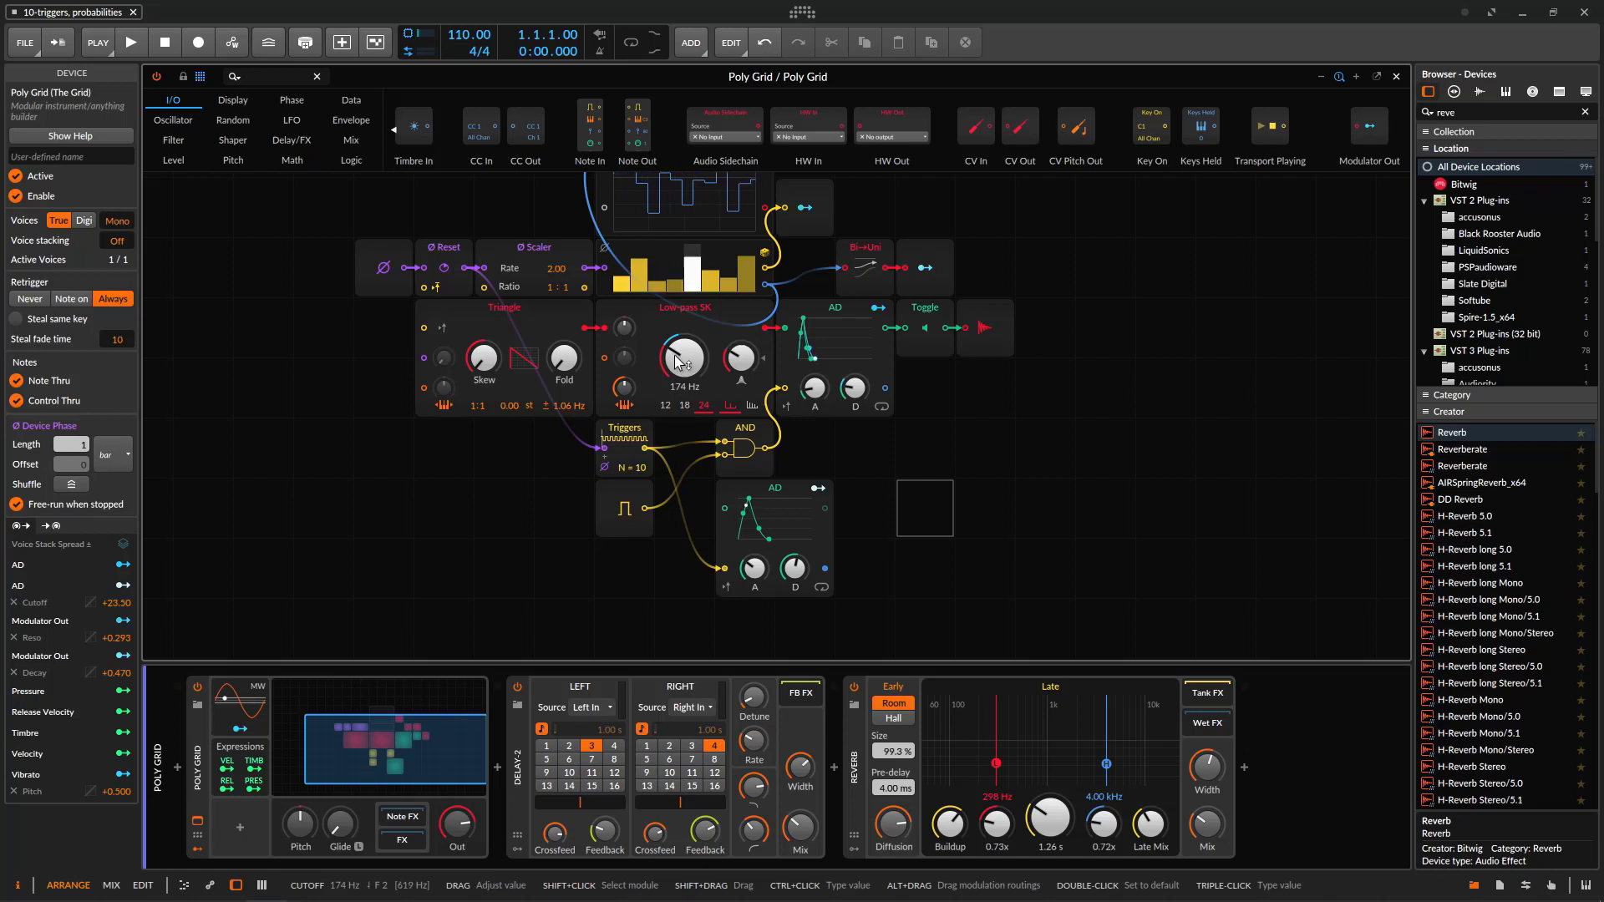
{"action": "left_click_drag", "start_coordinate": [687, 368], "coordinate": [684, 414]}
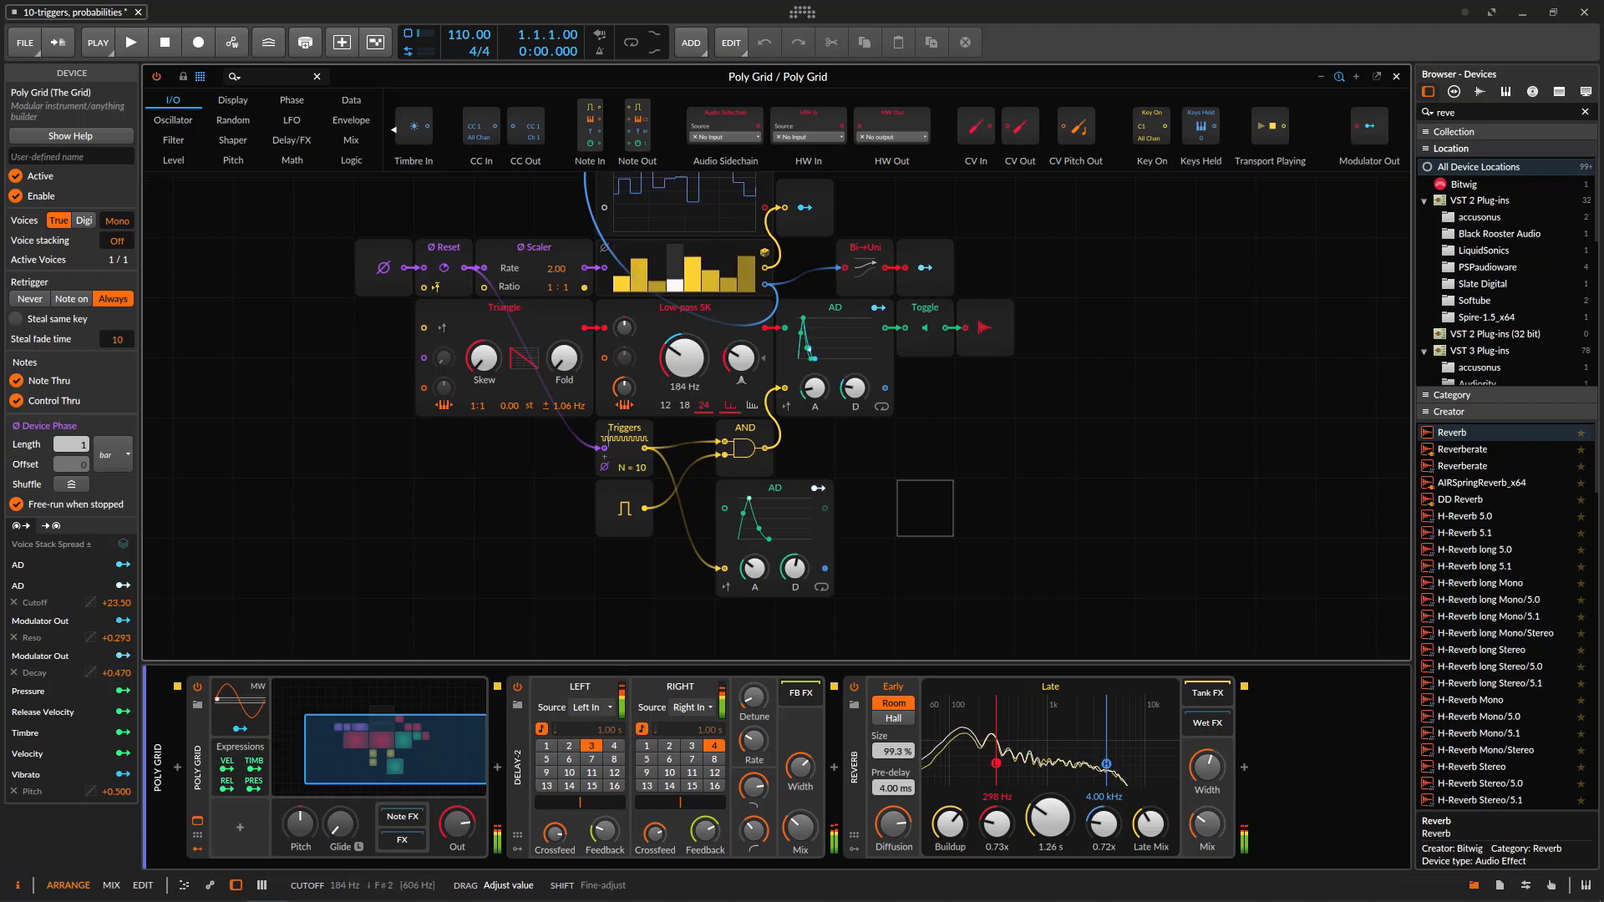
- Add an ADSR envelope below the Triangle and modulate the low-pass cutoff from it by +68.50
{"action": "left_click", "coordinate": [351, 120]}
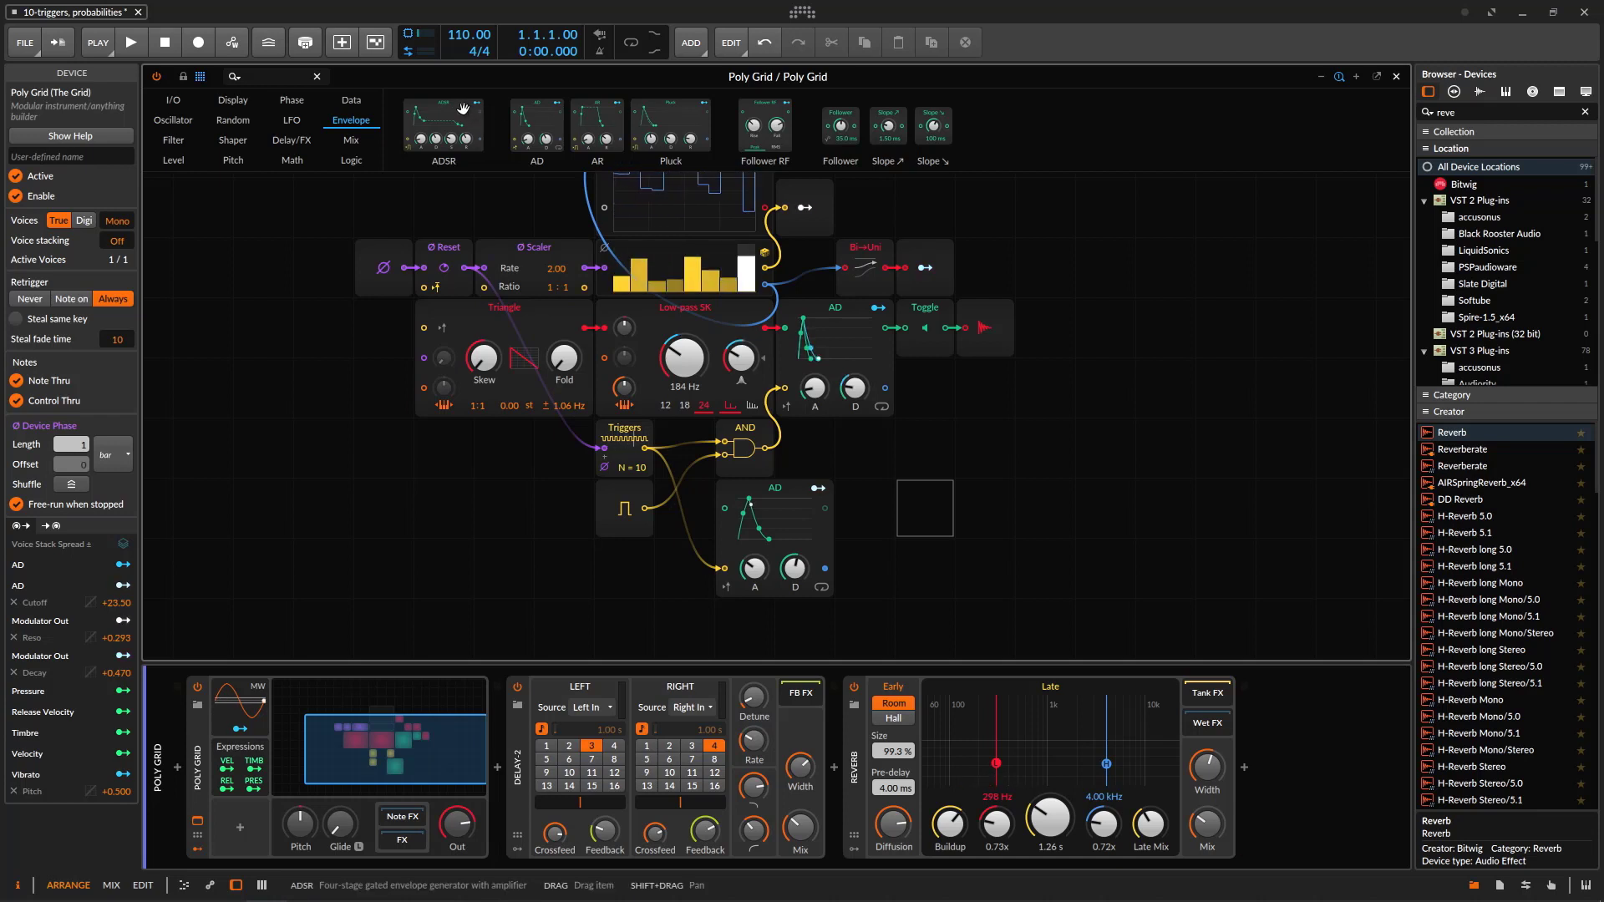
{"action": "left_click_drag", "start_coordinate": [461, 108], "coordinate": [301, 537]}
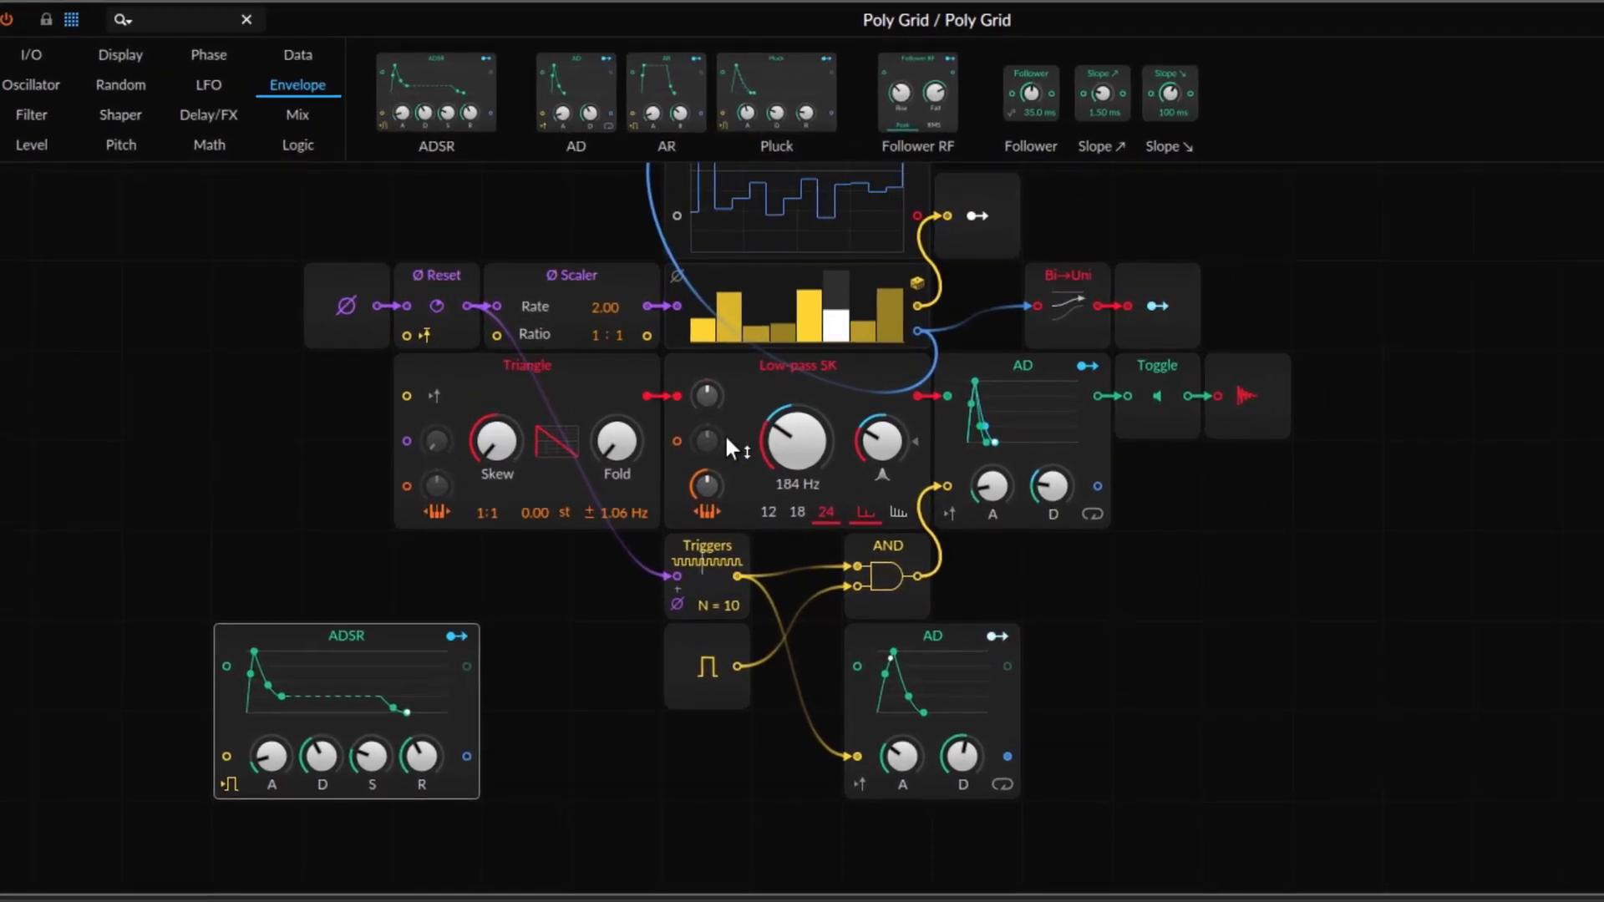
{"action": "left_click", "coordinate": [455, 634]}
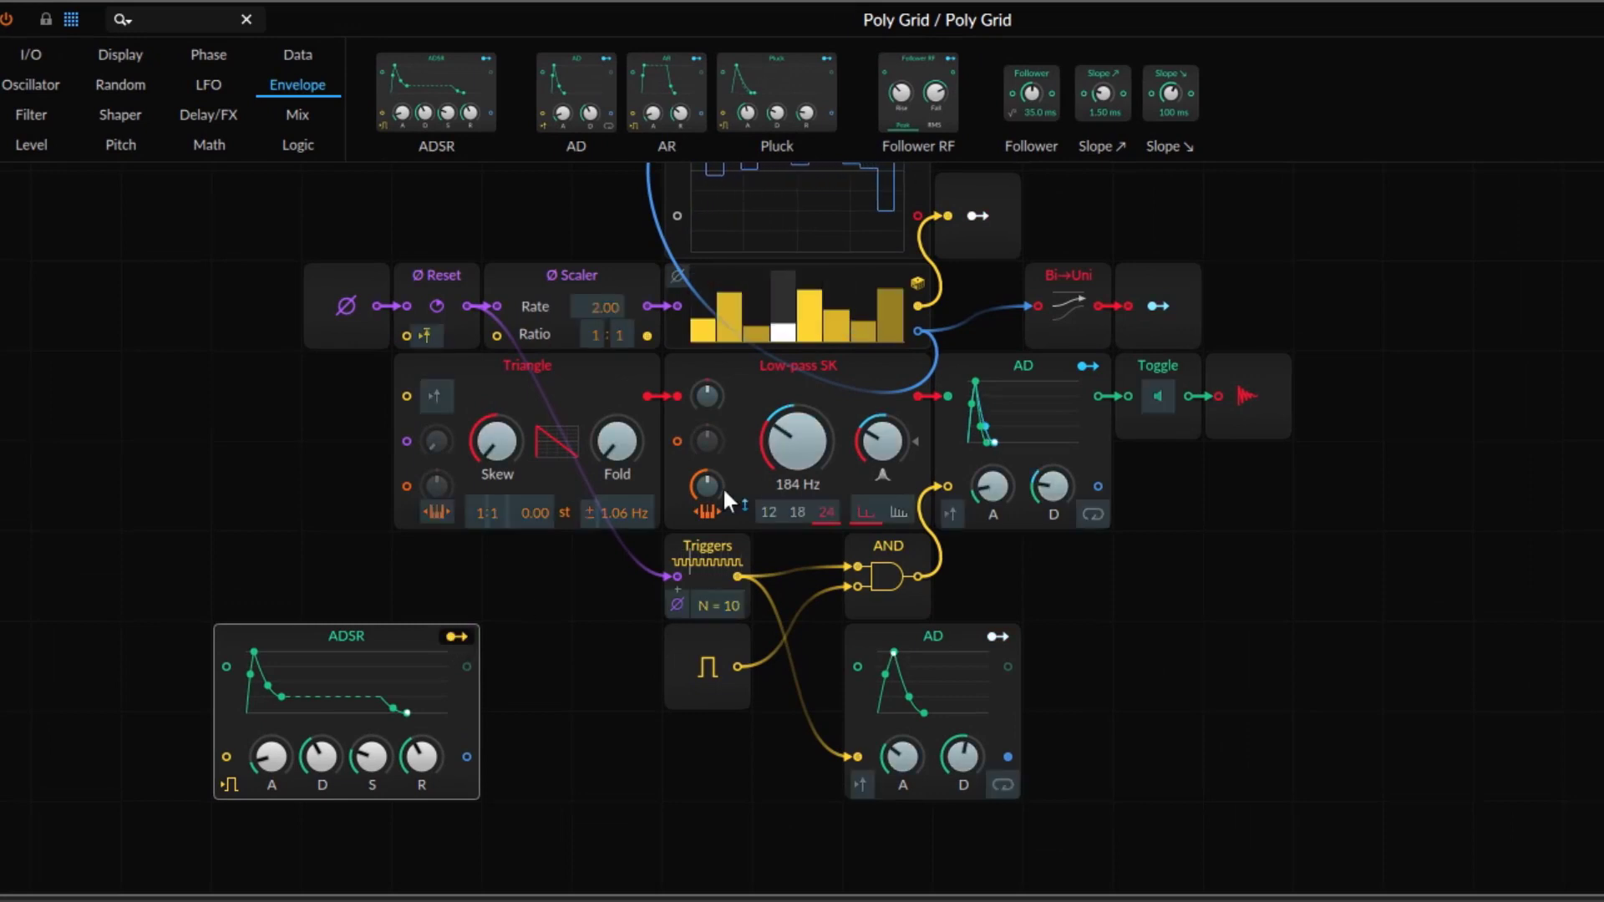
{"action": "left_click_drag", "start_coordinate": [779, 458], "coordinate": [778, 400]}
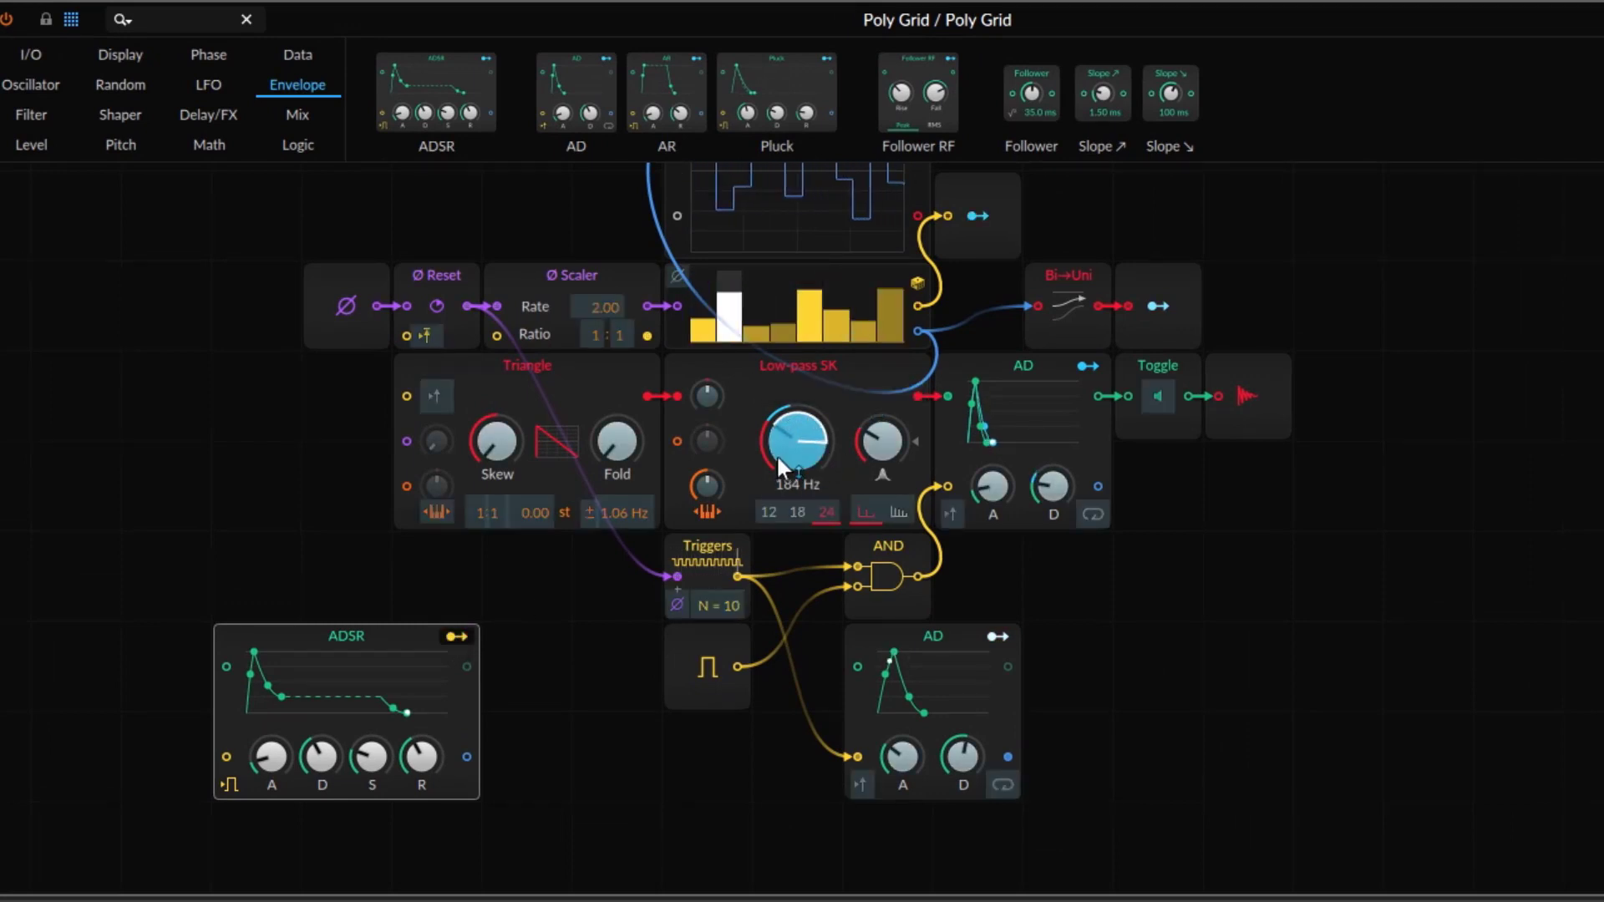
{"action": "left_click", "coordinate": [455, 635]}
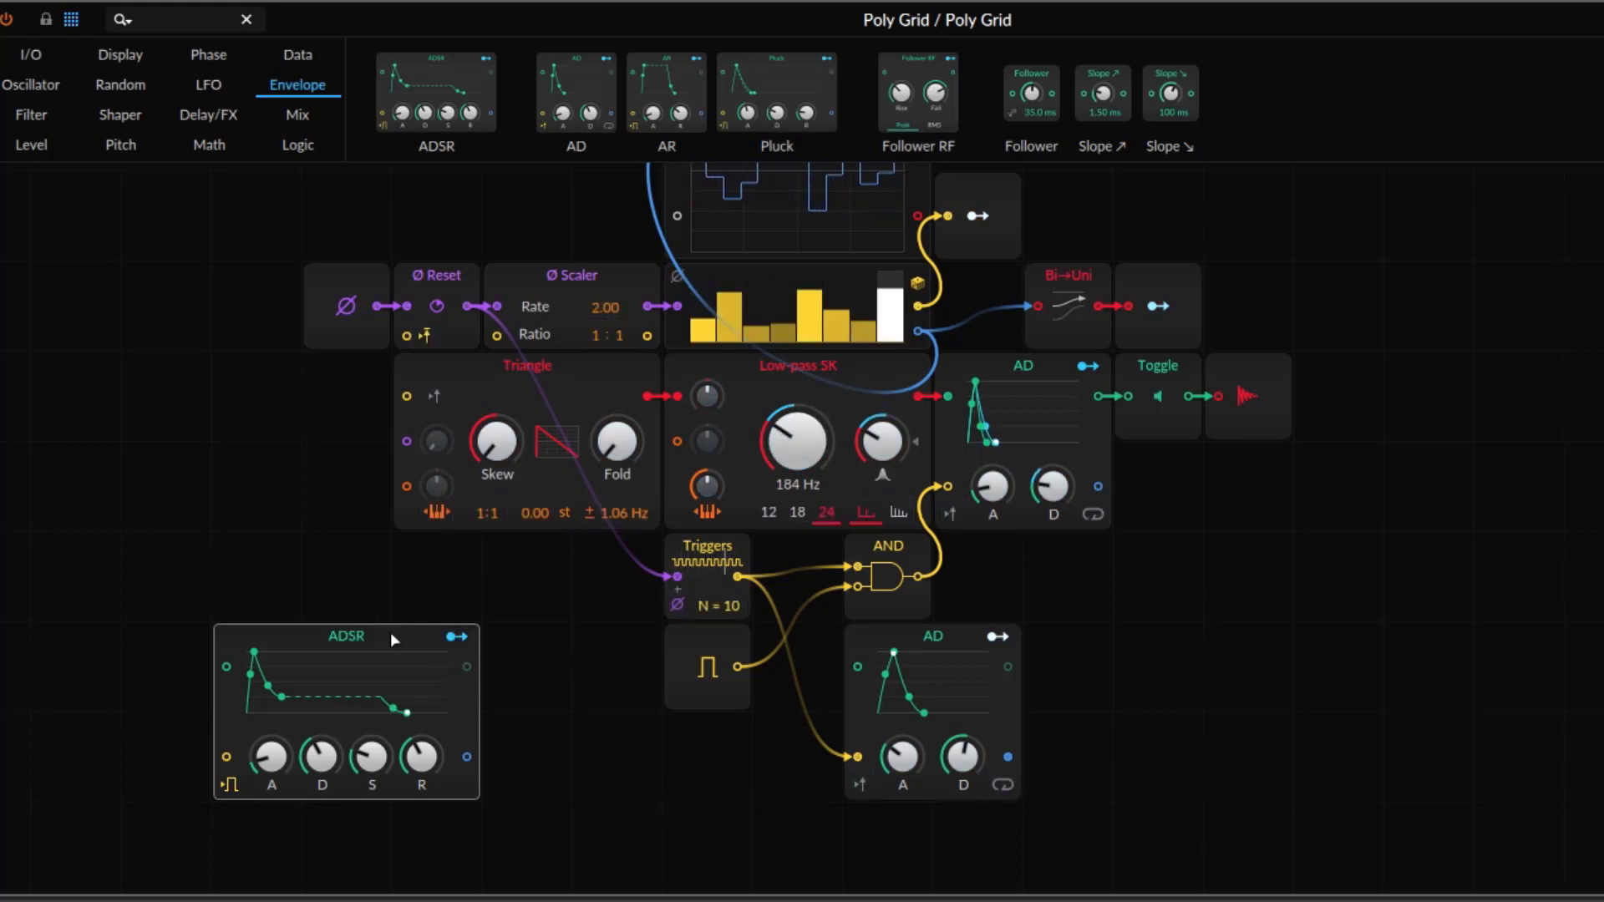
{"action": "left_click_drag", "start_coordinate": [345, 638], "coordinate": [435, 639]}
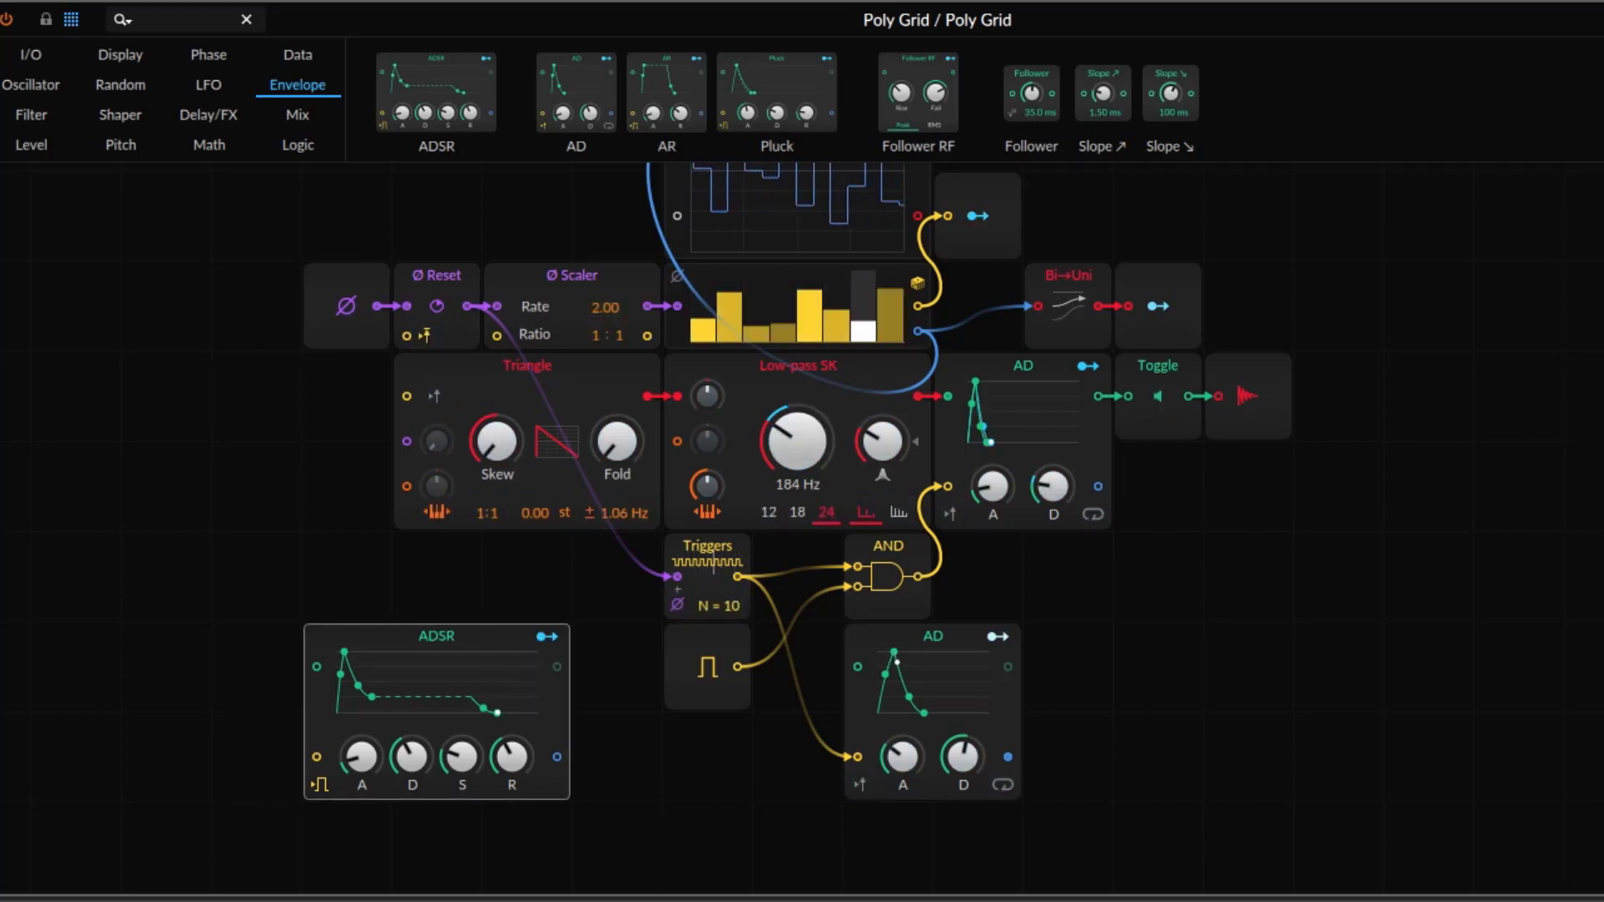
- Set the ADSR's attack to 3.44 s, decay to 2.22 s and sustain to 21.5 %, and place it directly beside the gate input module
{"action": "left_click", "coordinate": [735, 890]}
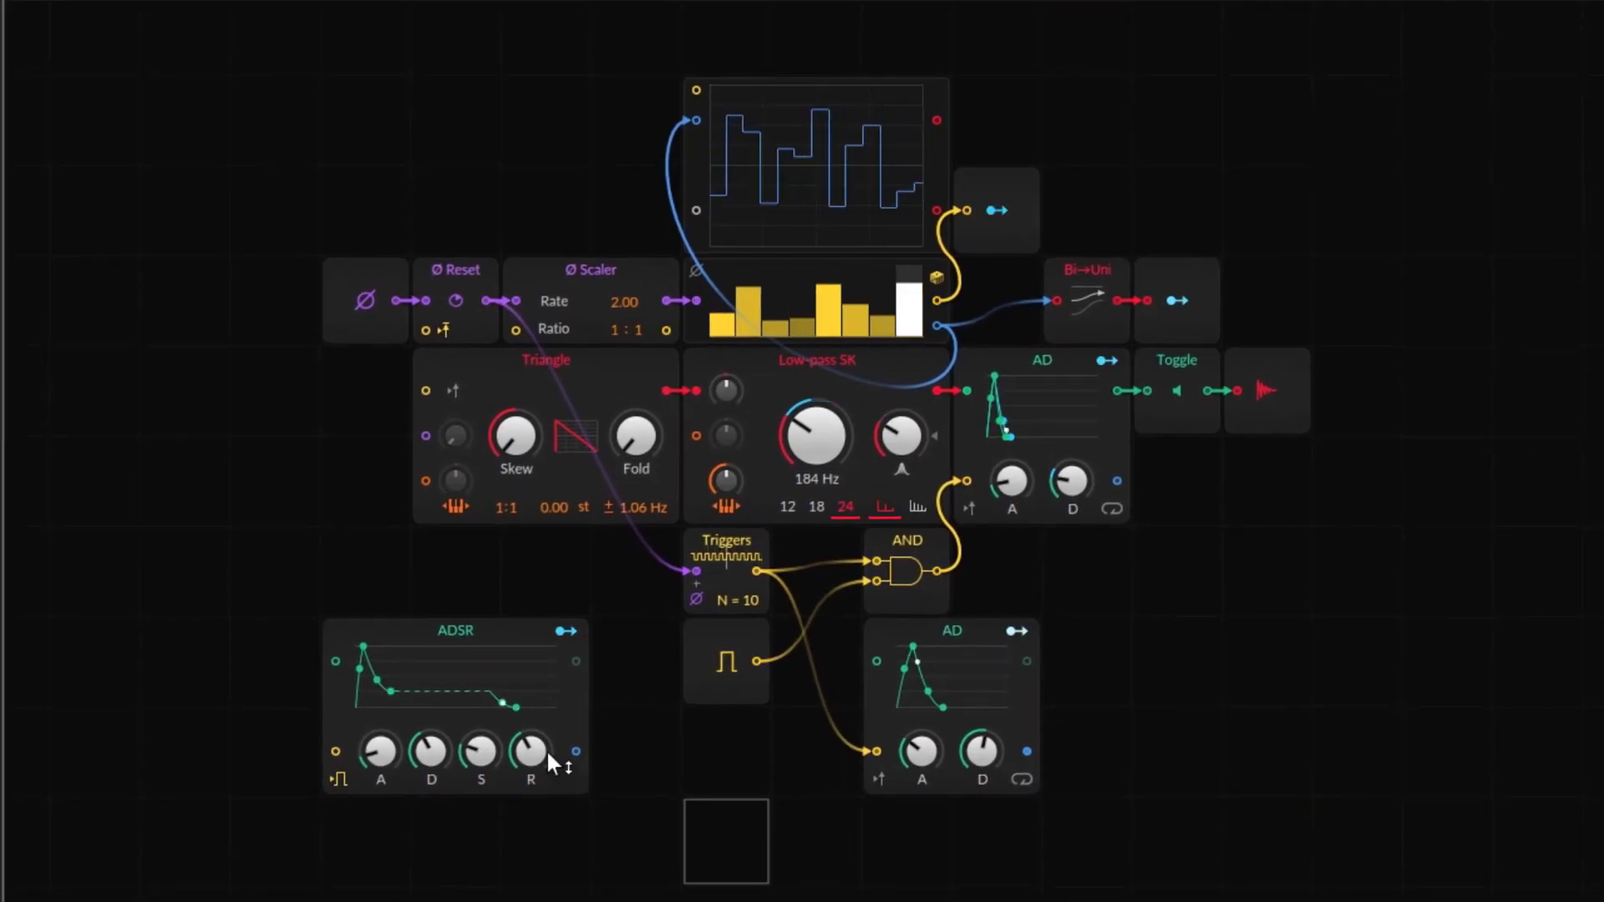
{"action": "left_click_drag", "start_coordinate": [378, 755], "coordinate": [472, 756]}
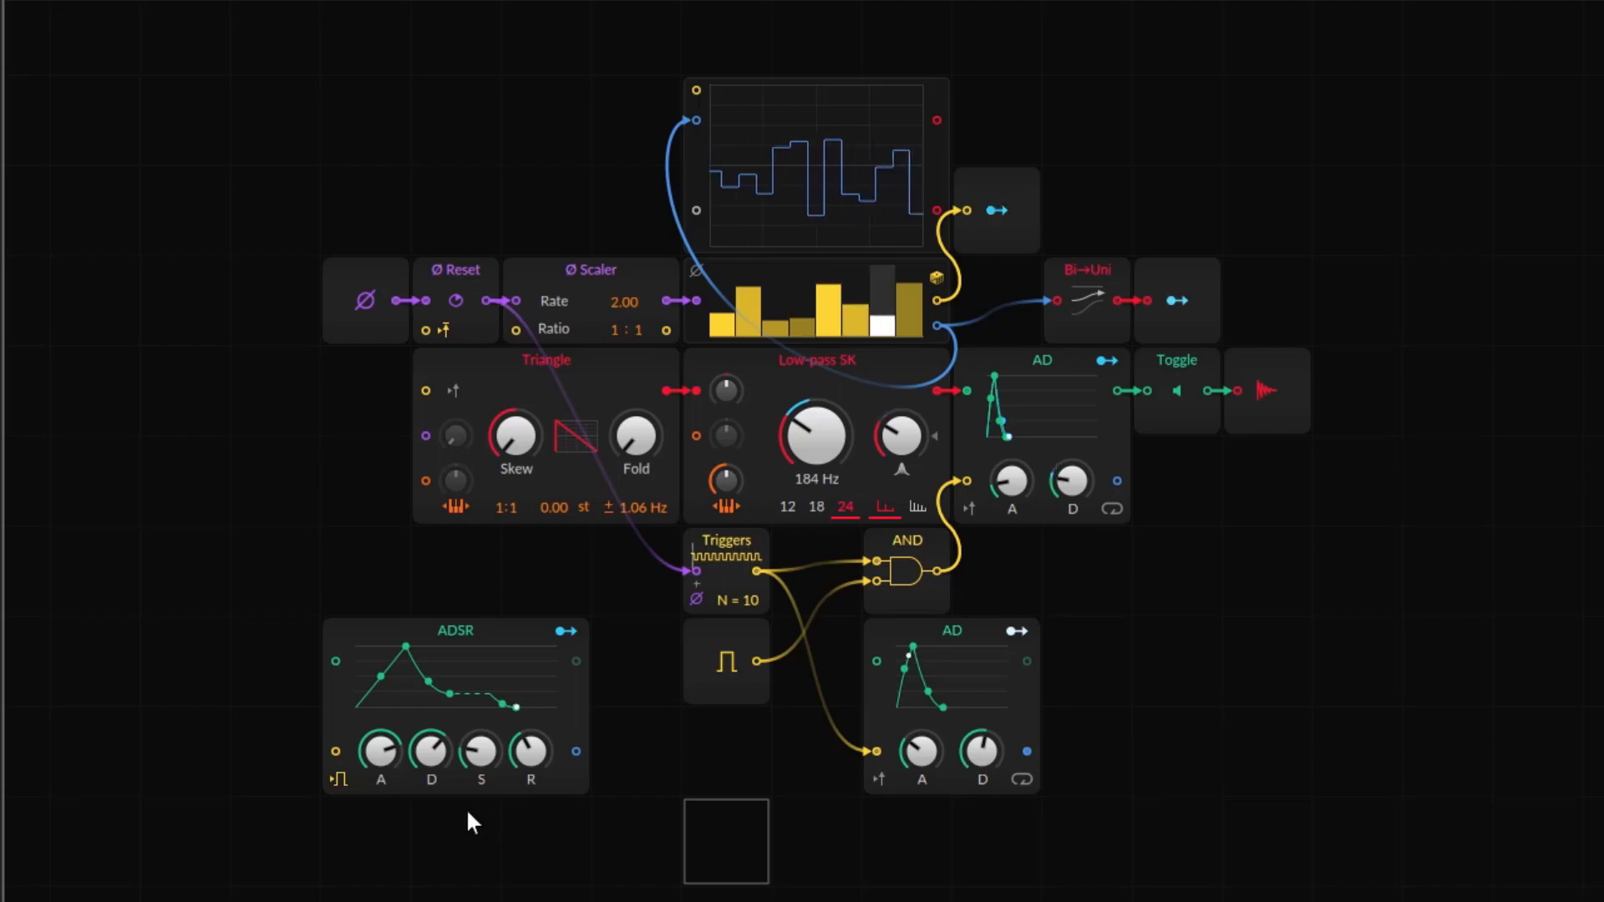
{"action": "left_click_drag", "start_coordinate": [473, 633], "coordinate": [520, 649]}
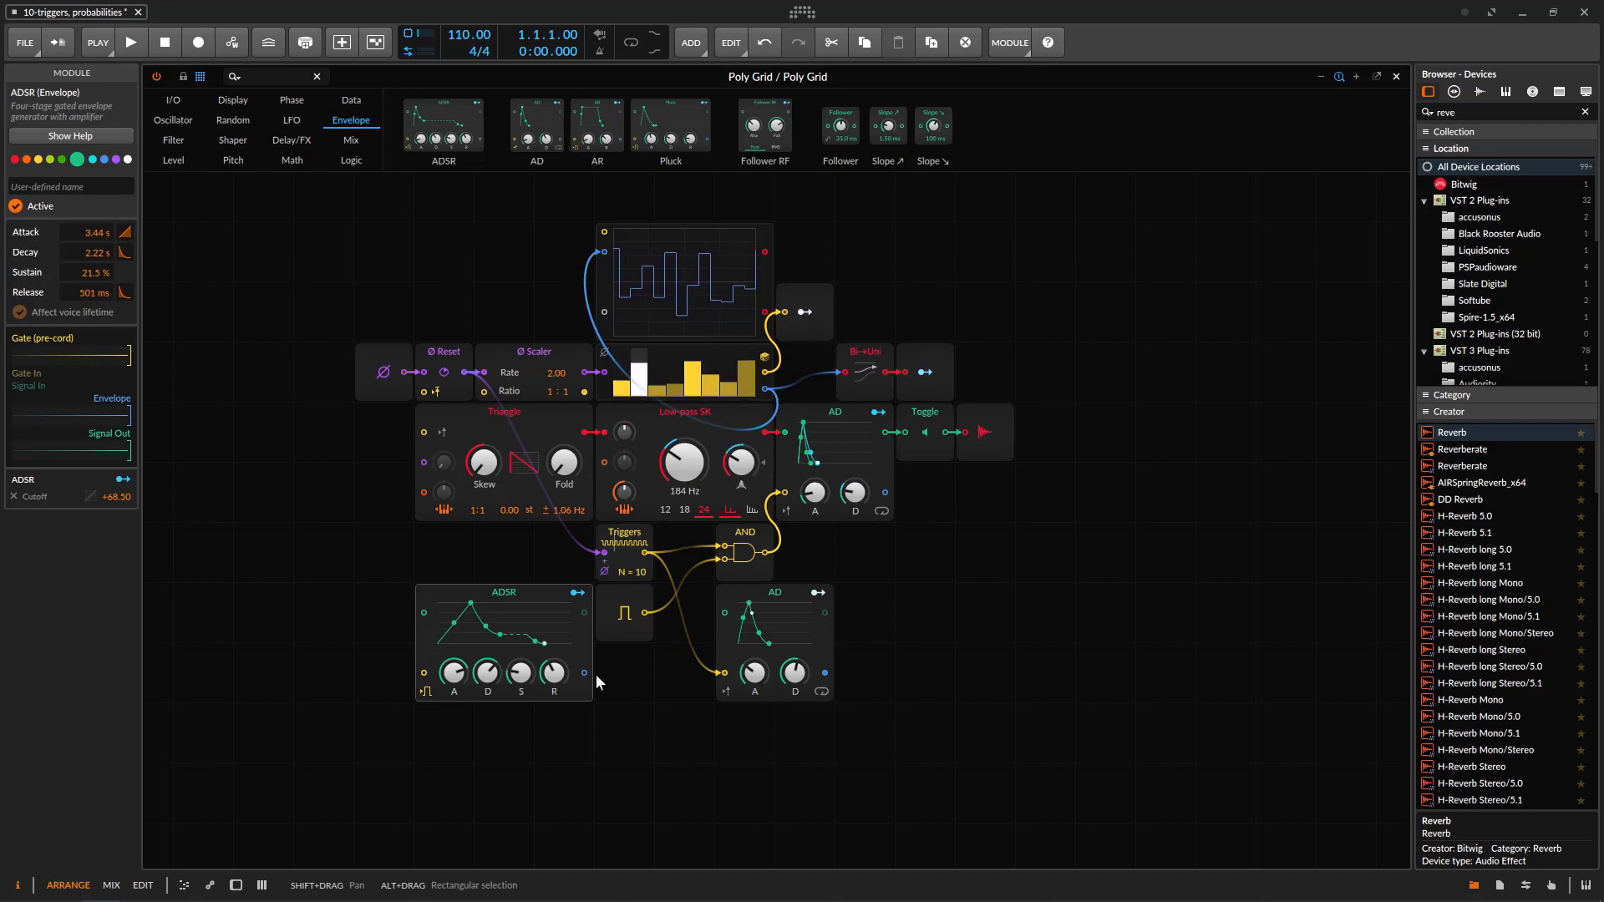
- Show the Shaper modules in the grid's module palette
{"action": "left_click", "coordinate": [233, 140]}
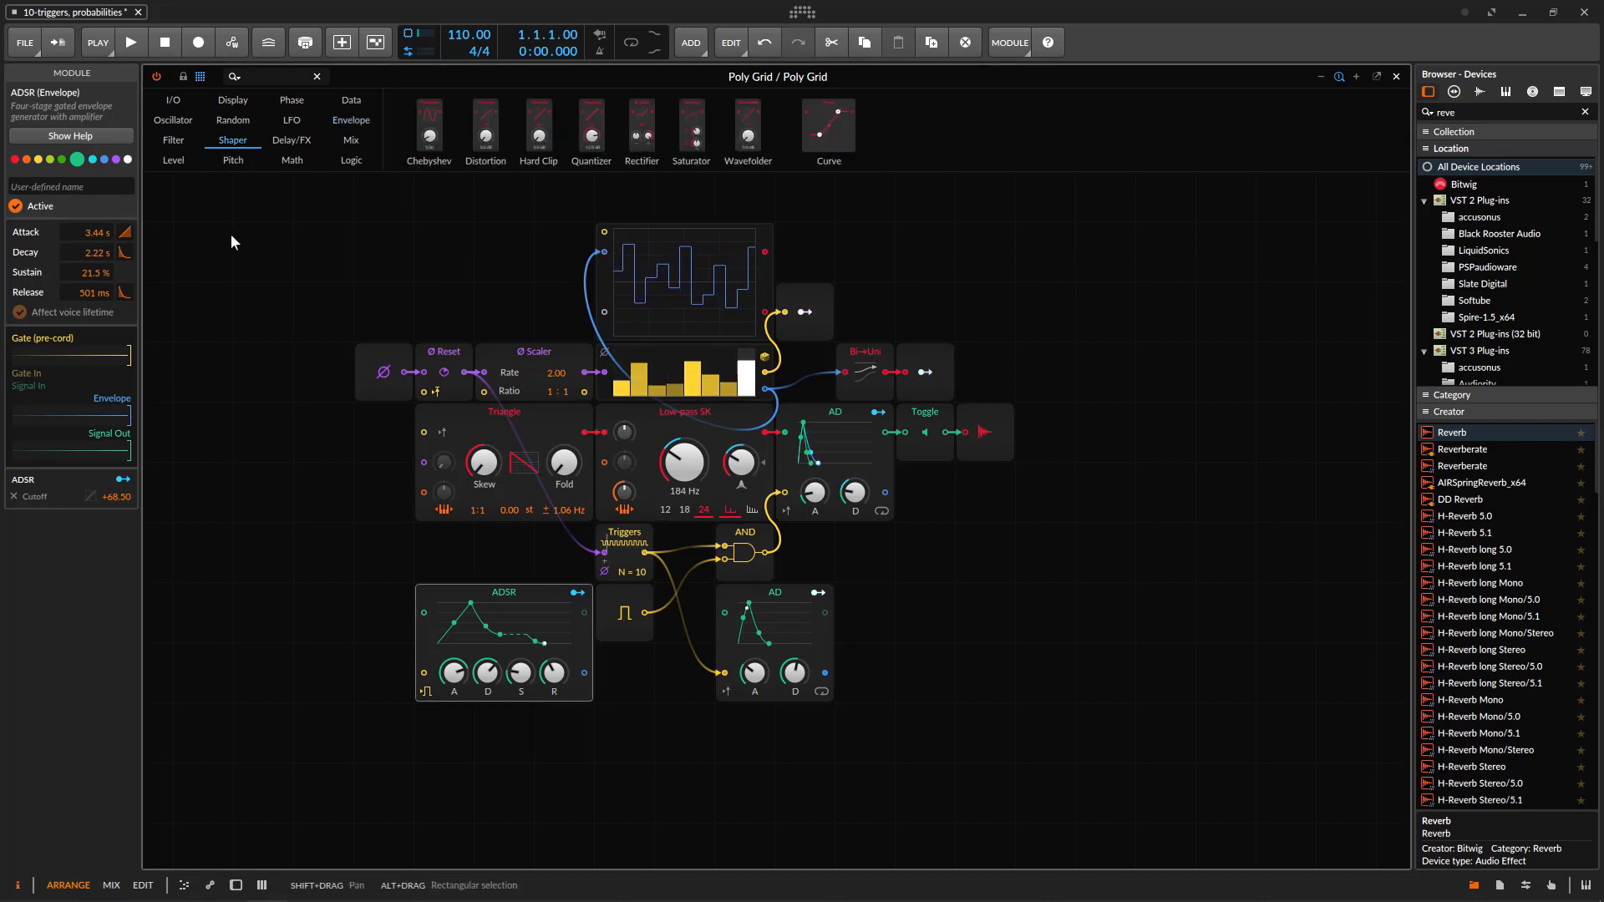